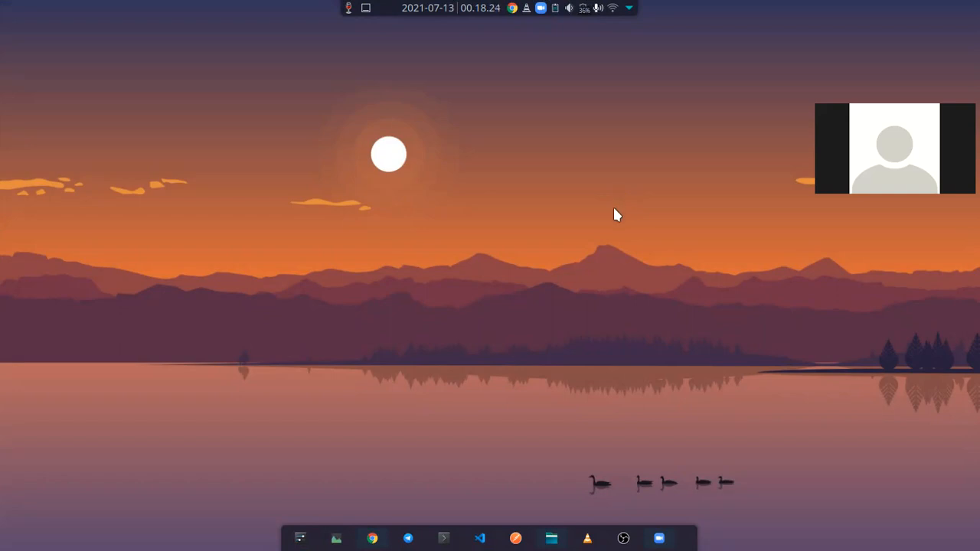
# Switch to Chrome to view the WordPress 5.7.2 download page
pyautogui.click(383, 536)
pyautogui.click(381, 538)
pyautogui.click(381, 538)
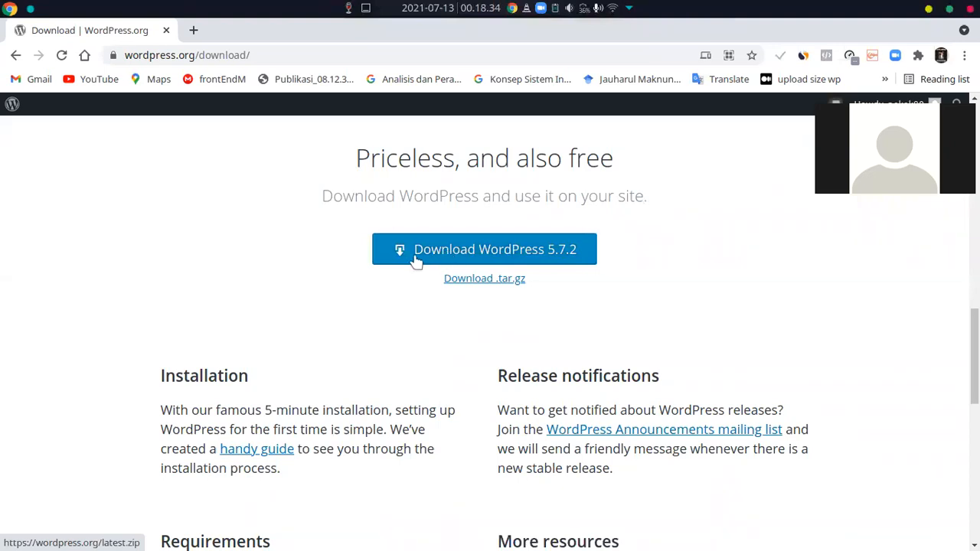
# Switch to the Dolphin file manager and locate wordpress-5.7.2.zip in the Downloads folder
pyautogui.moveTo(506, 505)
pyautogui.click(549, 538)
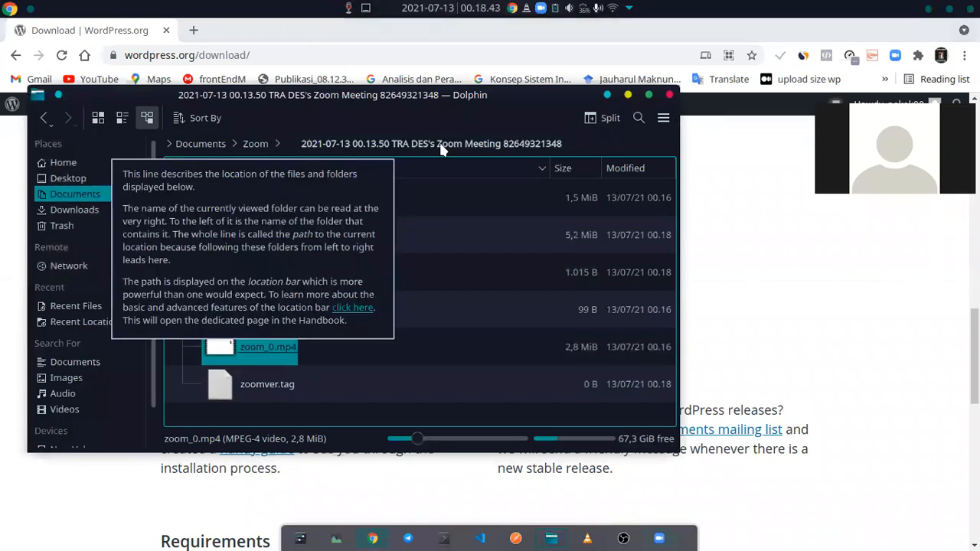
pyautogui.click(241, 143)
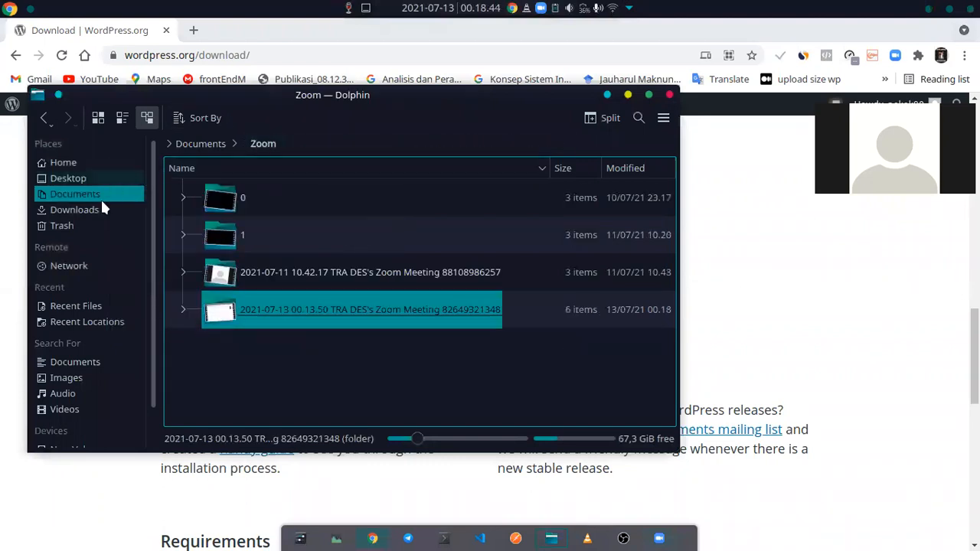
pyautogui.click(97, 211)
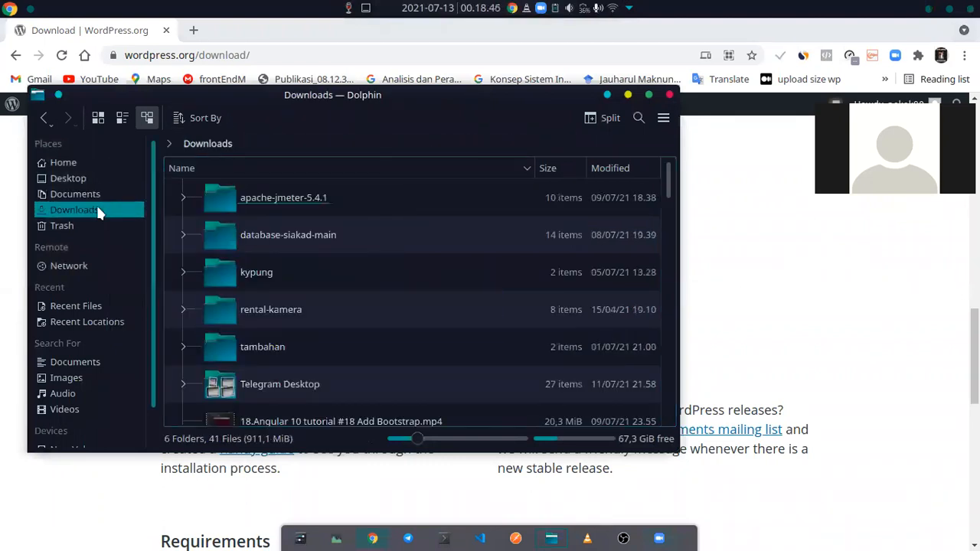
pyautogui.scroll(-5, 306, 260)
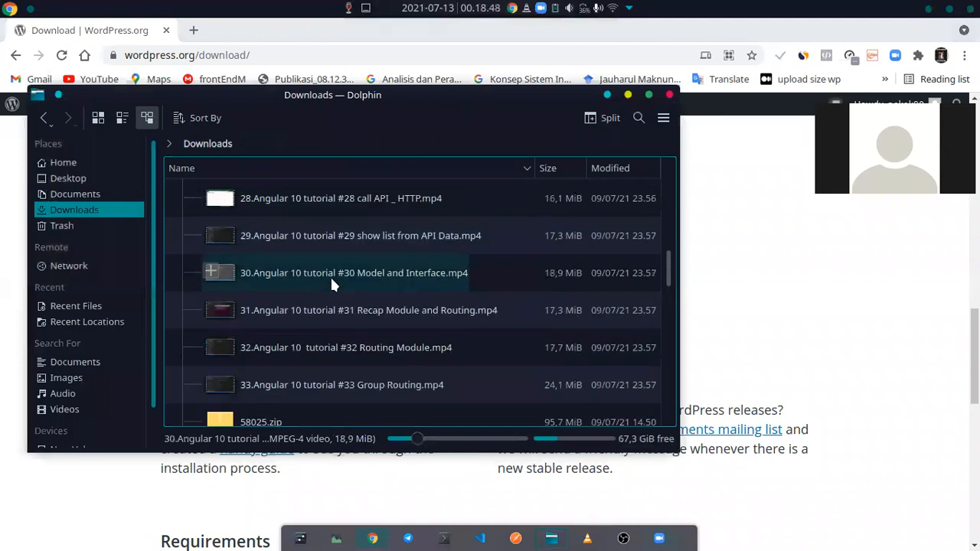
pyautogui.scroll(-10, 330, 274)
pyautogui.click(294, 341)
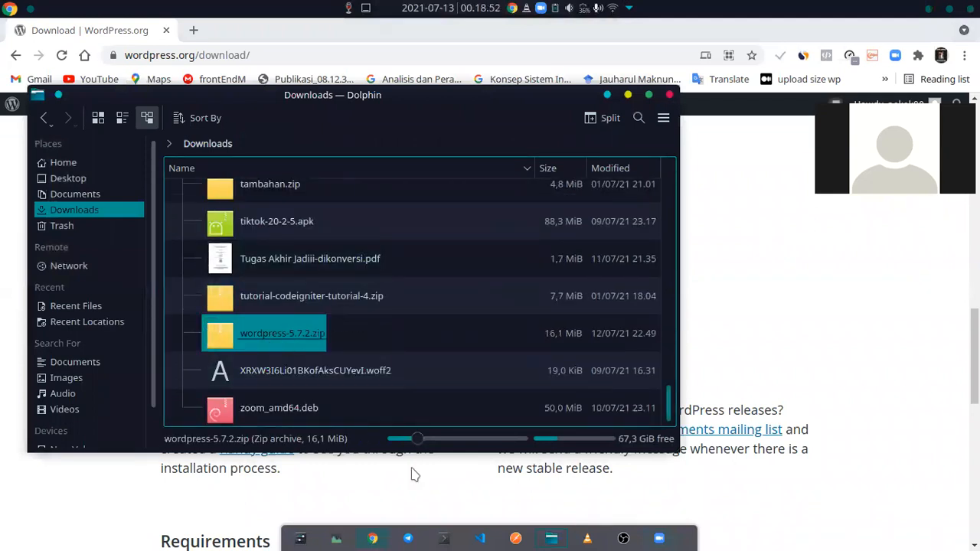
pyautogui.click(467, 510)
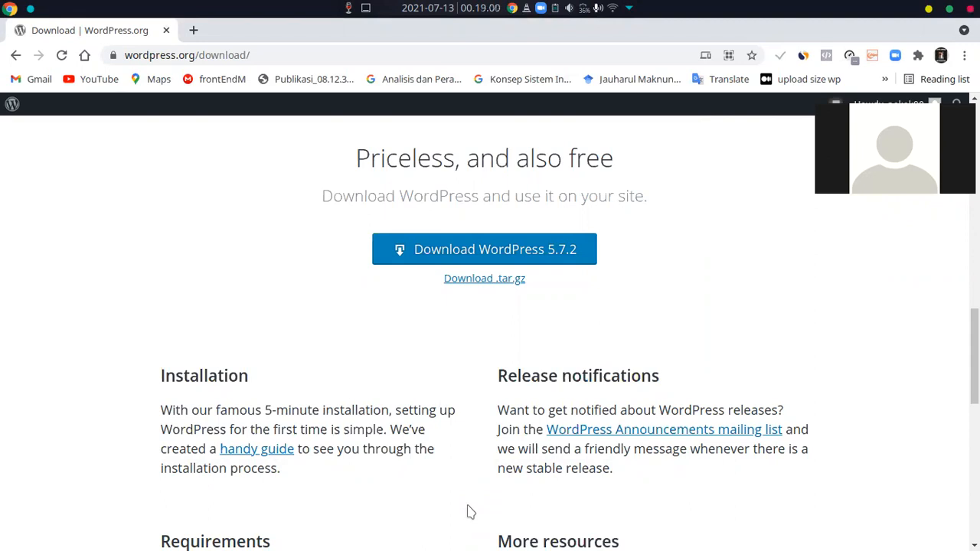
# Open a Konsole terminal and start a root shell with sudo su, entering the account password
pyautogui.hotkey('ctrl', 'alt', 't')
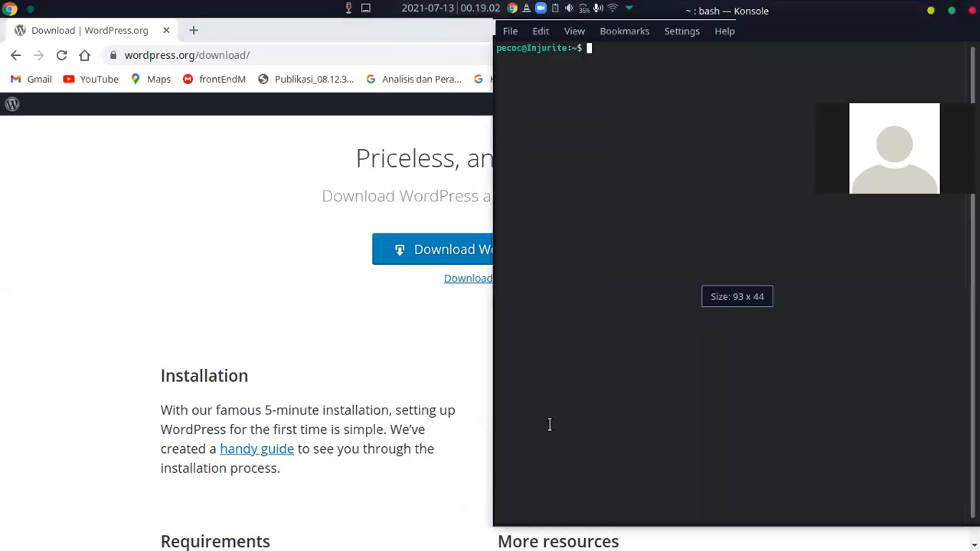
pyautogui.write('cd')
pyautogui.press('BackSpace')
pyautogui.press('BackSpace')
pyautogui.write('sudo ')
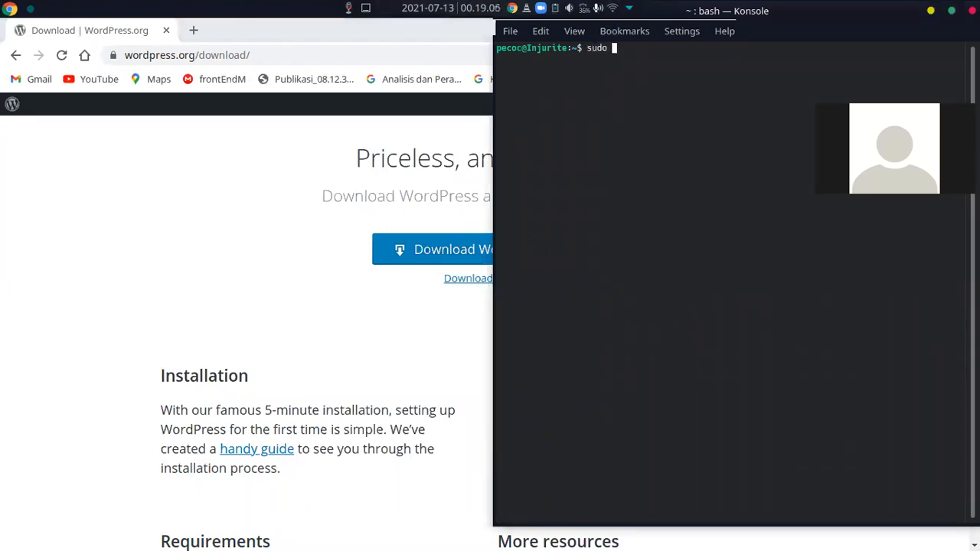
pyautogui.write('su')
pyautogui.press('Return')
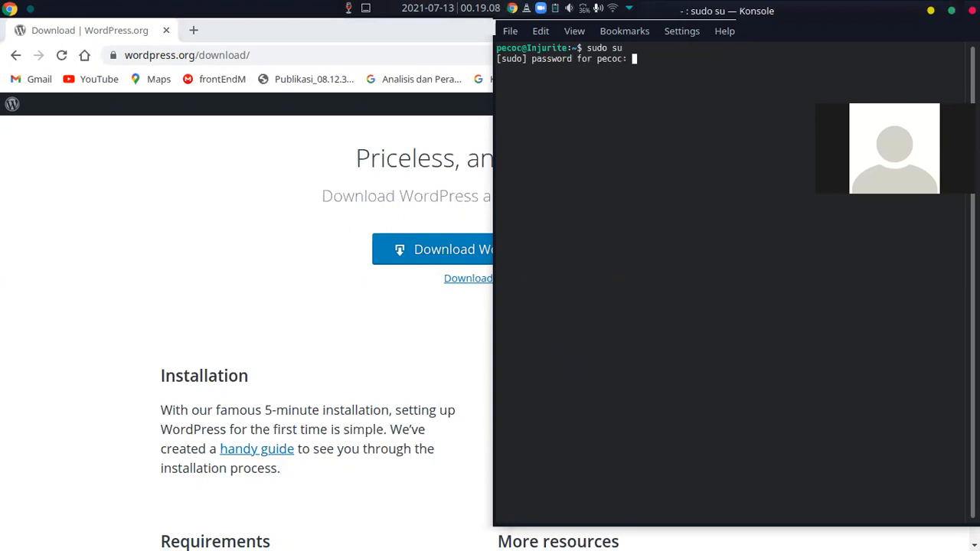
pyautogui.press('Return')
# Change the terminal's working directory to Downloads/
pyautogui.write('cd ')
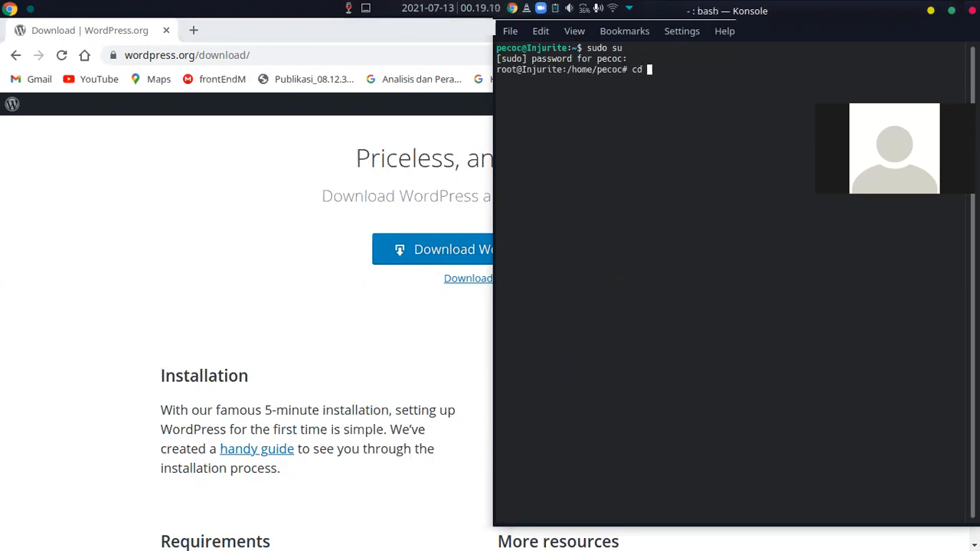
pyautogui.write('D')
pyautogui.press('BackSpace')
pyautogui.write('Dow')
pyautogui.press('Tab')
pyautogui.press('Return')
# Move wordpress-5.7.2.zip to /var/www/html/ with the mv command
pyautogui.write('mv ')
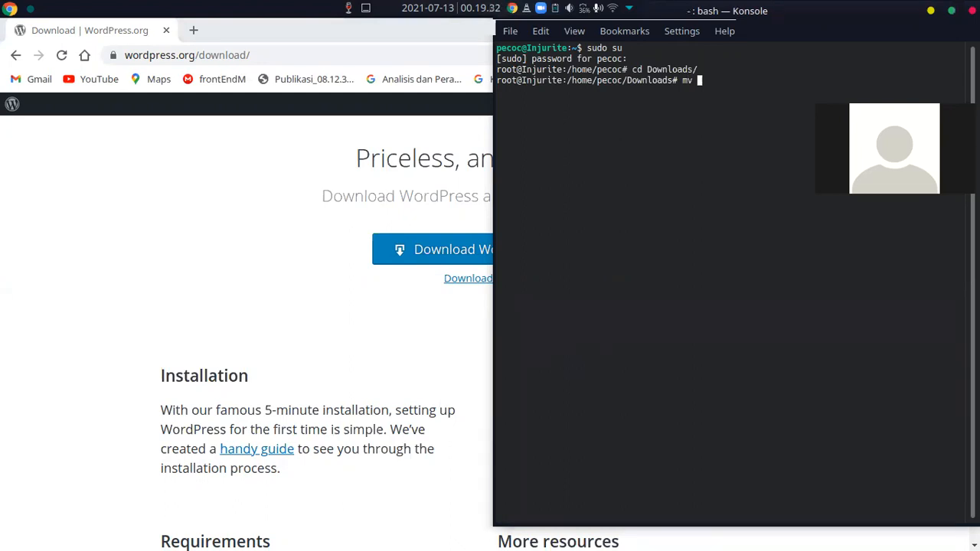
pyautogui.write('wordpress-5.7.2.zip /v')
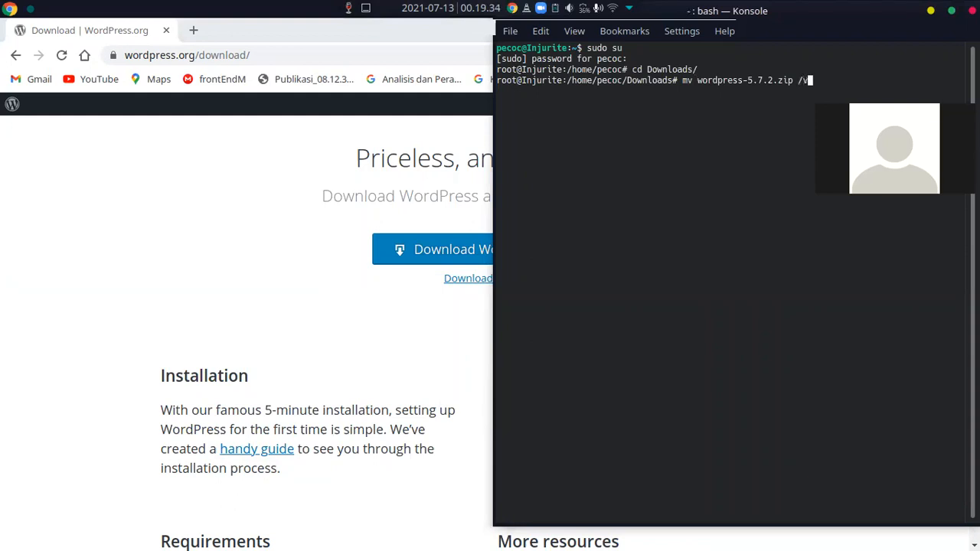
pyautogui.write('ar/www/html/')
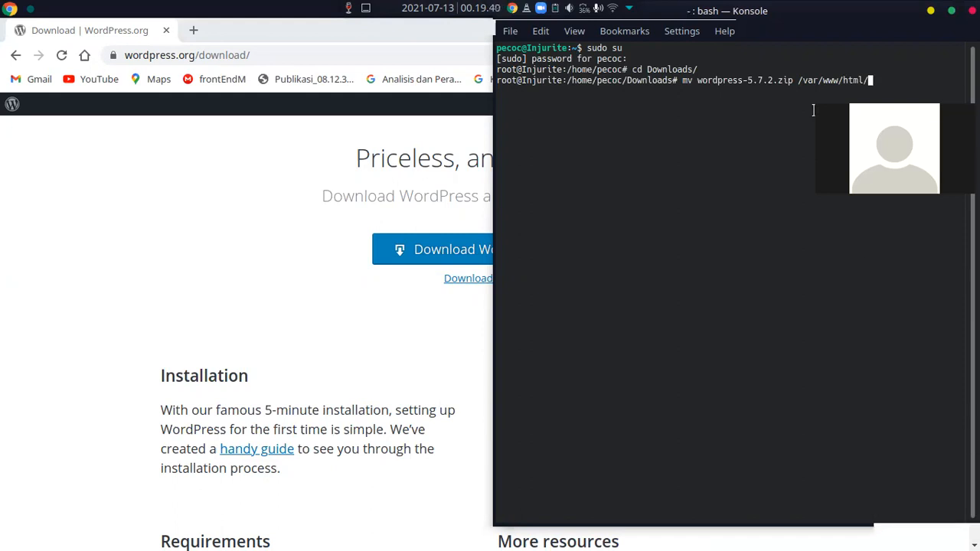
pyautogui.press('Return')
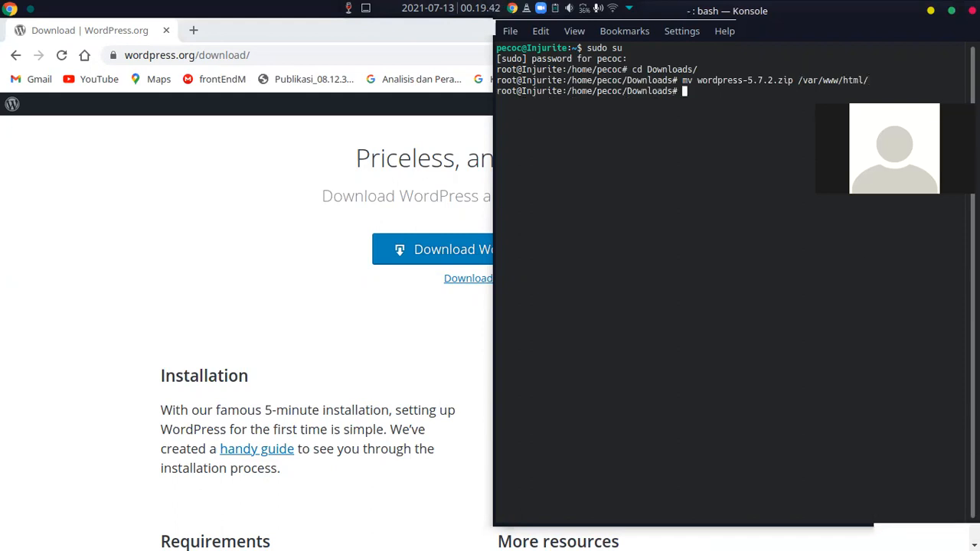
# Change to the /var/www/html/ directory and list its contents with ls
pyautogui.write('cd /var/www/')
pyautogui.press('Tab')
pyautogui.press('Return')
pyautogui.write('ls')
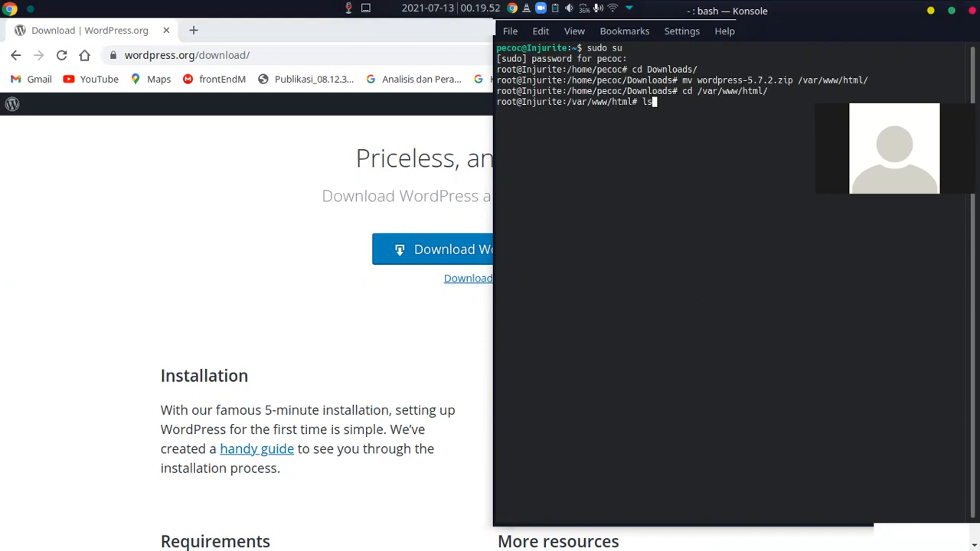
pyautogui.press('Return')
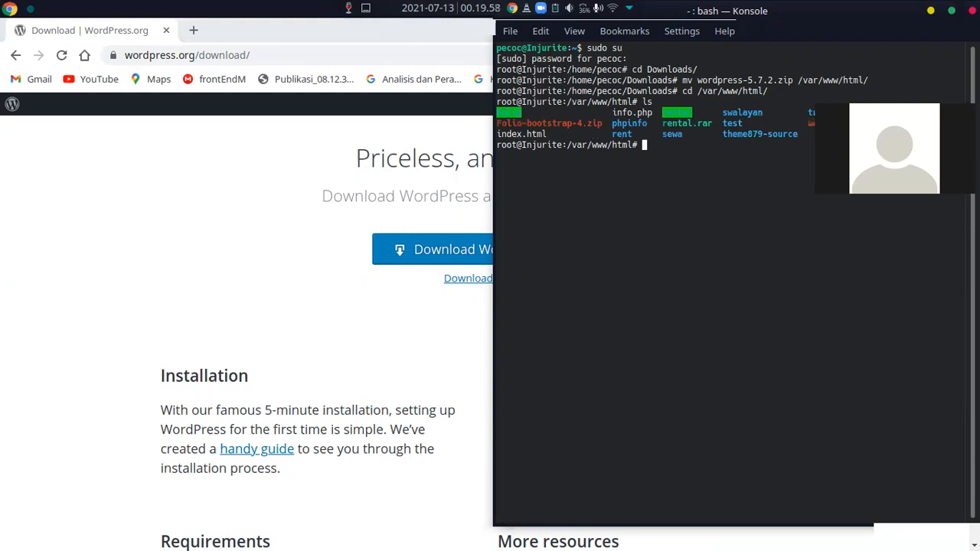
# Unzip the WordPress archive in /var/www/html and change into the extracted wordpress directory
pyautogui.write('unzip w')
pyautogui.press('Tab')
pyautogui.press('Return')
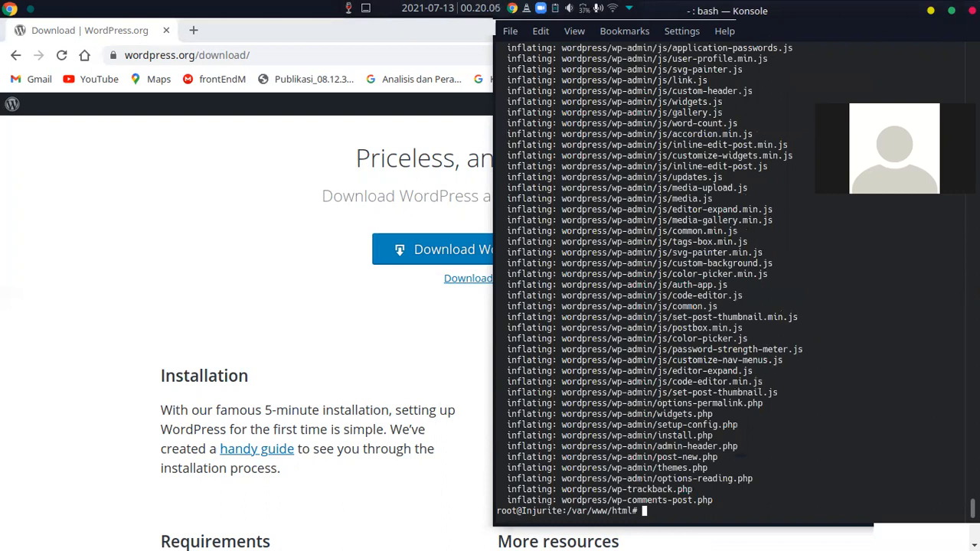
pyautogui.write('cd w')
pyautogui.press('Tab')
pyautogui.press('Return')
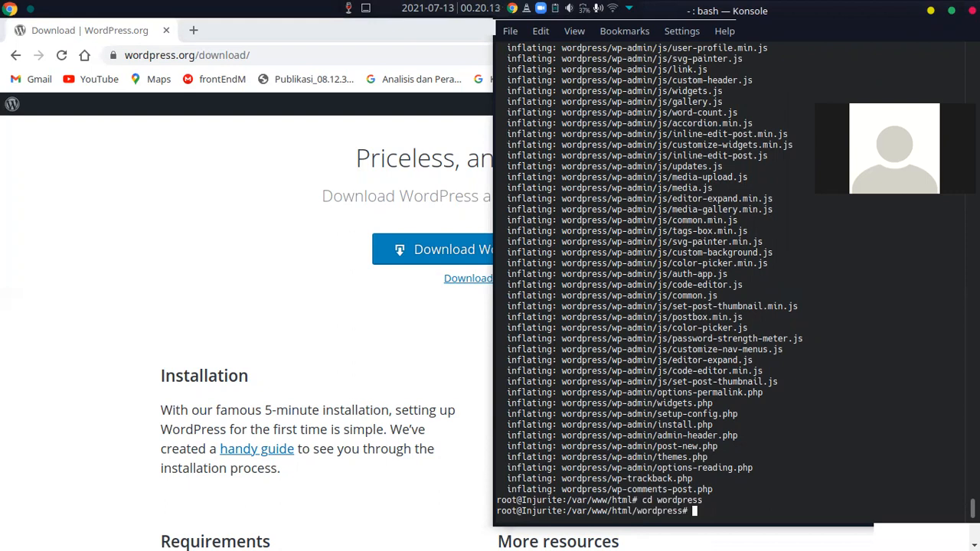
# Copy wp-config-sample.php to wp-config.php in the wordpress directory with the cp command
pyautogui.write('cp wp-con')
pyautogui.press('Tab')
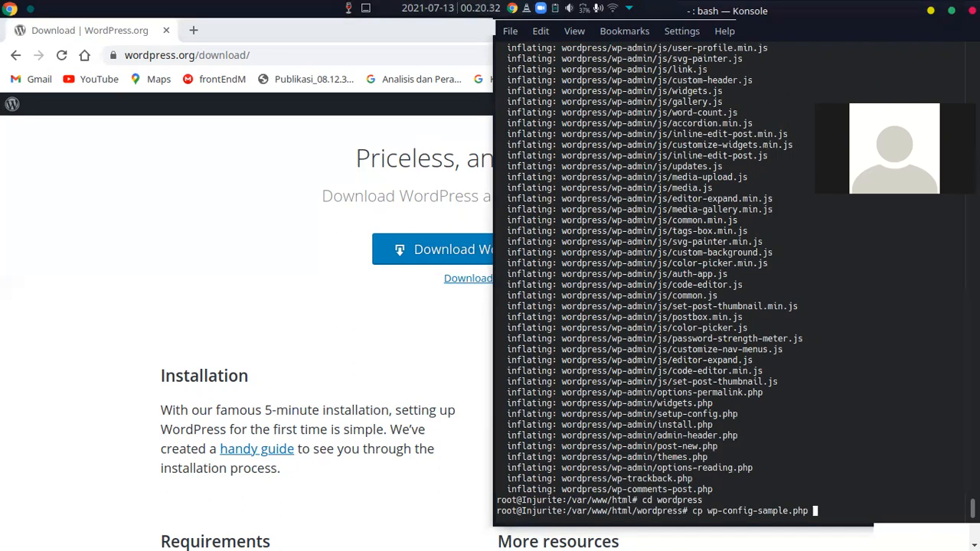
pyautogui.write('wp-conf')
pyautogui.press('Tab')
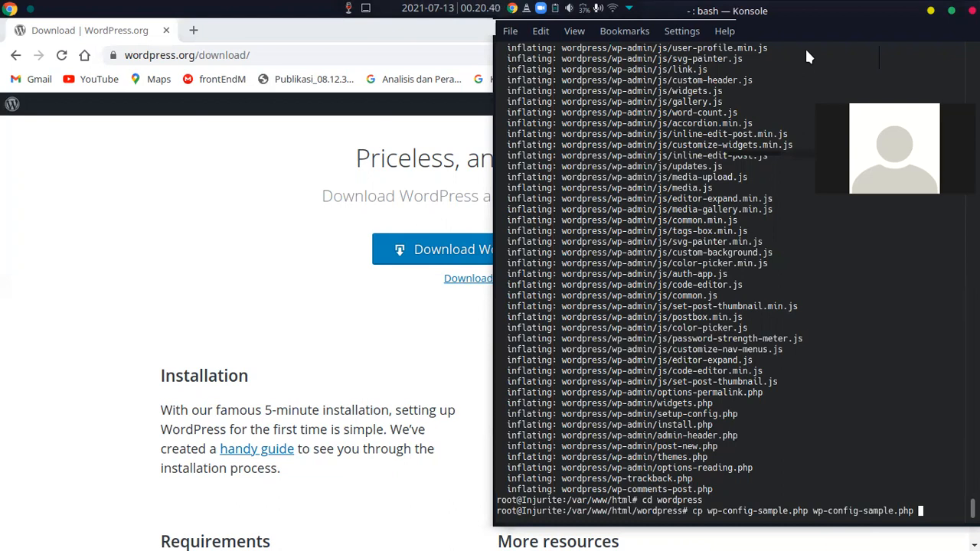
pyautogui.press('Left')
pyautogui.press('Left')
pyautogui.press('Left')
pyautogui.press('Left')
pyautogui.press('Left')
pyautogui.press('BackSpace')
pyautogui.press('BackSpace')
pyautogui.press('BackSpace')
pyautogui.press('BackSpace')
pyautogui.press('BackSpace')
pyautogui.press('BackSpace')
pyautogui.press('BackSpace')
pyautogui.press('Return')
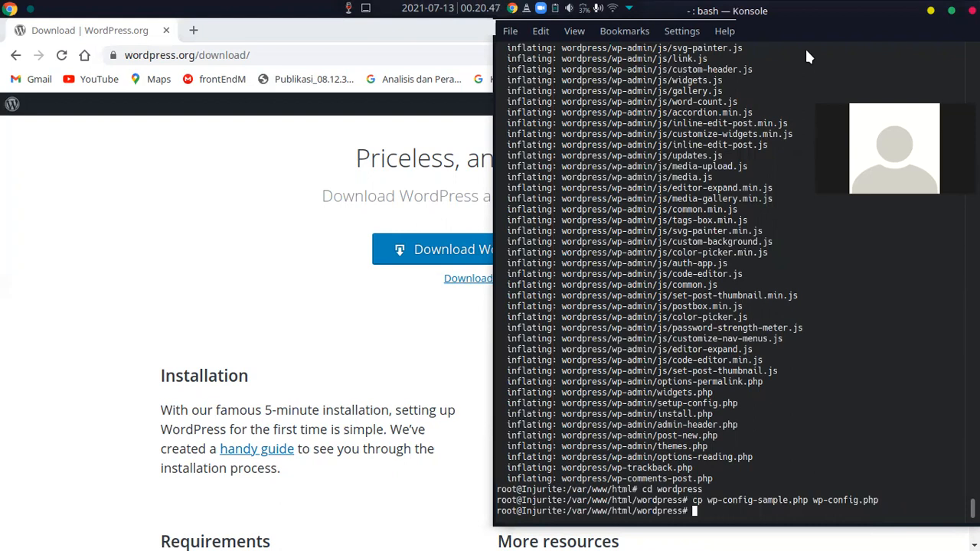
# Open wp-config.php in nano and go to the MySQL database name and username settings
pyautogui.write('nano wp-config.php')
pyautogui.press('Return')
pyautogui.press('Down')
pyautogui.press('Down')
pyautogui.press('Down')
pyautogui.press('Down')
pyautogui.press('Down')
pyautogui.press('Down')
pyautogui.press('Down')
pyautogui.press('Down')
pyautogui.press('Down')
pyautogui.press('Down')
pyautogui.press('Down')
pyautogui.press('Down')
pyautogui.press('Down')
pyautogui.press('Down')
pyautogui.press('Down')
pyautogui.press('Down')
pyautogui.press('Down')
pyautogui.press('Down')
pyautogui.press('Down')
pyautogui.press('Down')
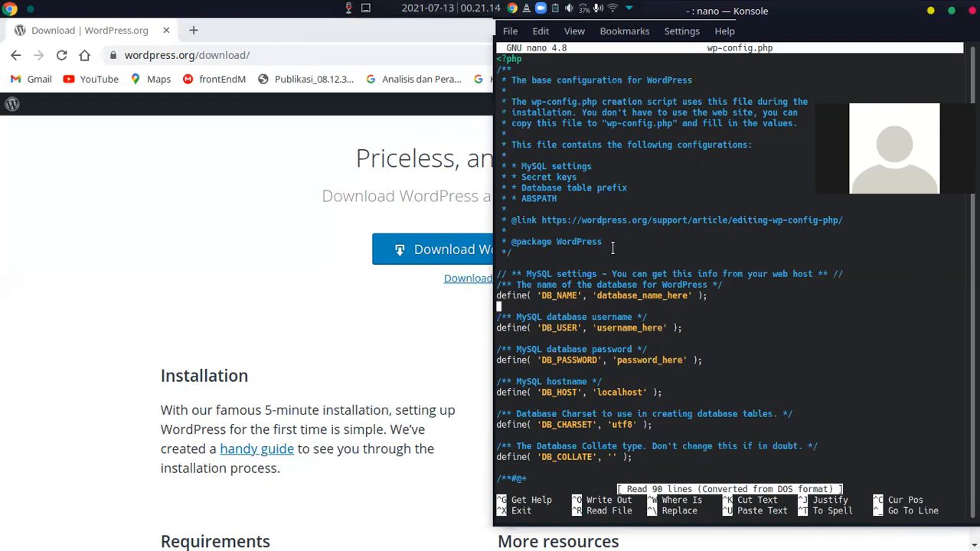
pyautogui.doubleClick(622, 295)
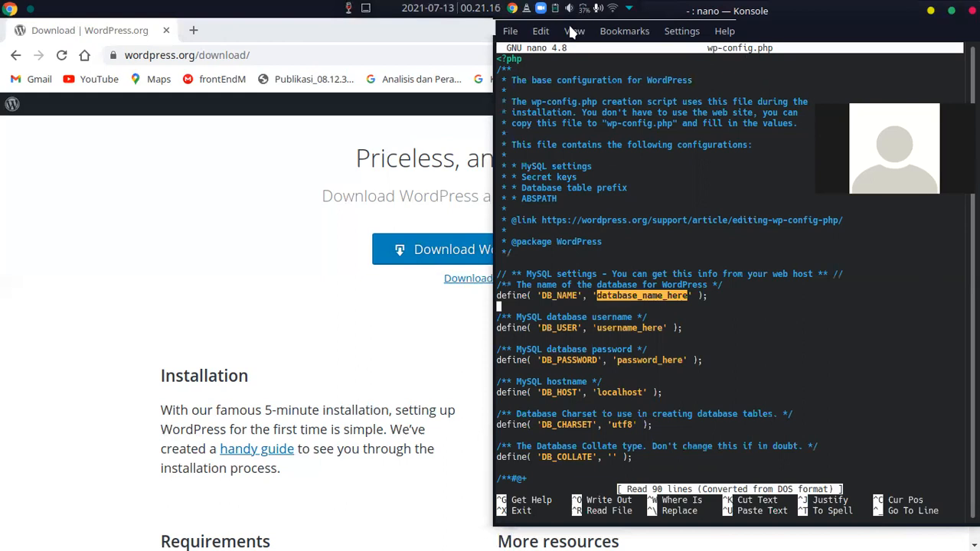
pyautogui.doubleClick(624, 337)
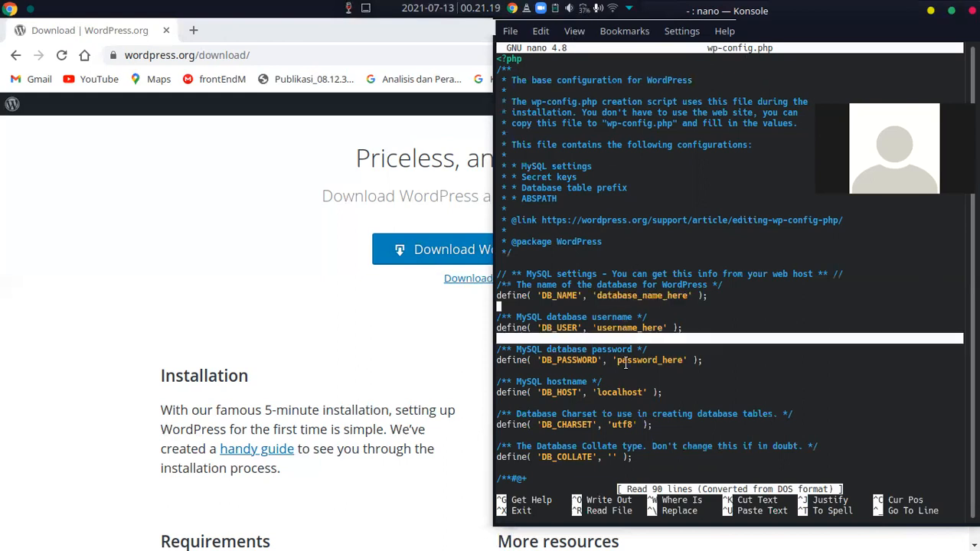
# Switch to Chrome and open localhost/phpmyadmin/index.php in a new tab
pyautogui.click(350, 340)
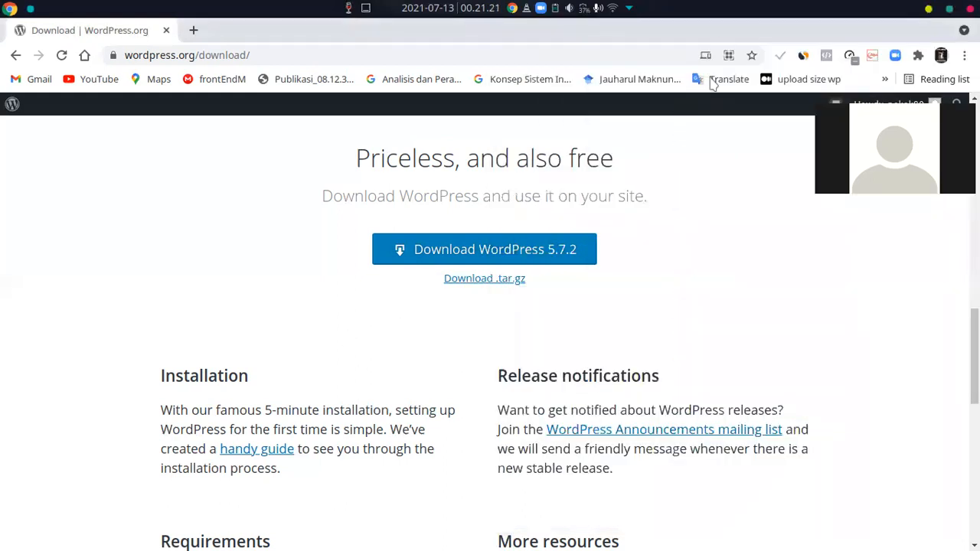
pyautogui.click(193, 31)
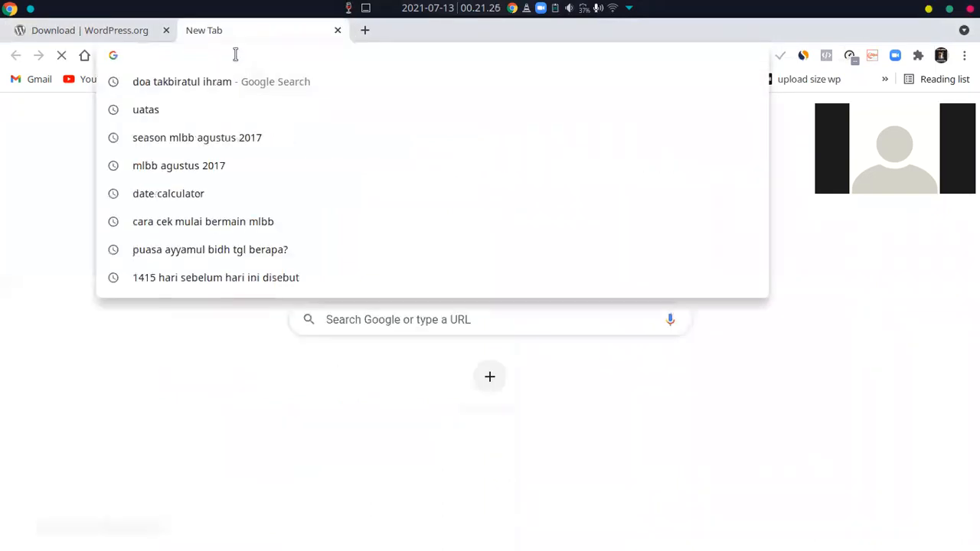
pyautogui.write('local')
pyautogui.press('Down')
pyautogui.press('Down')
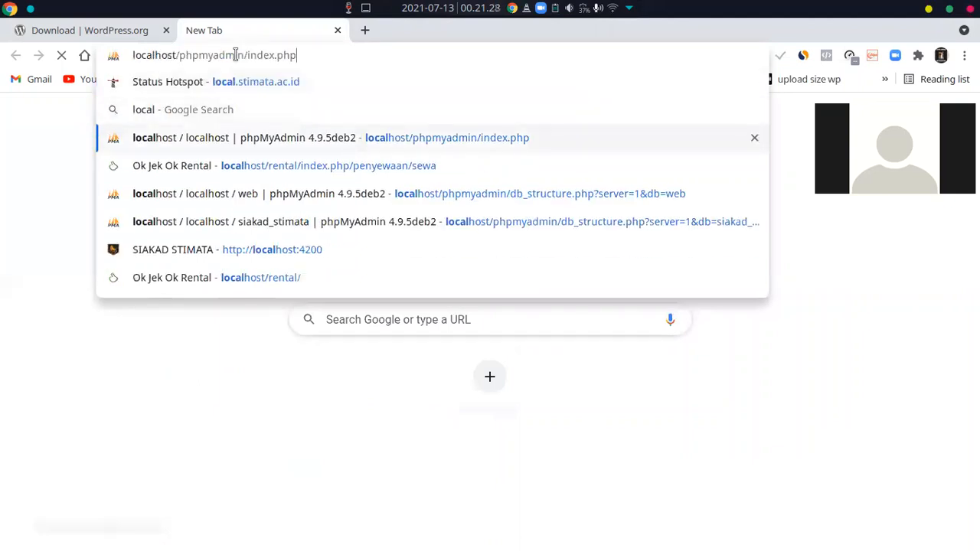
pyautogui.press('Return')
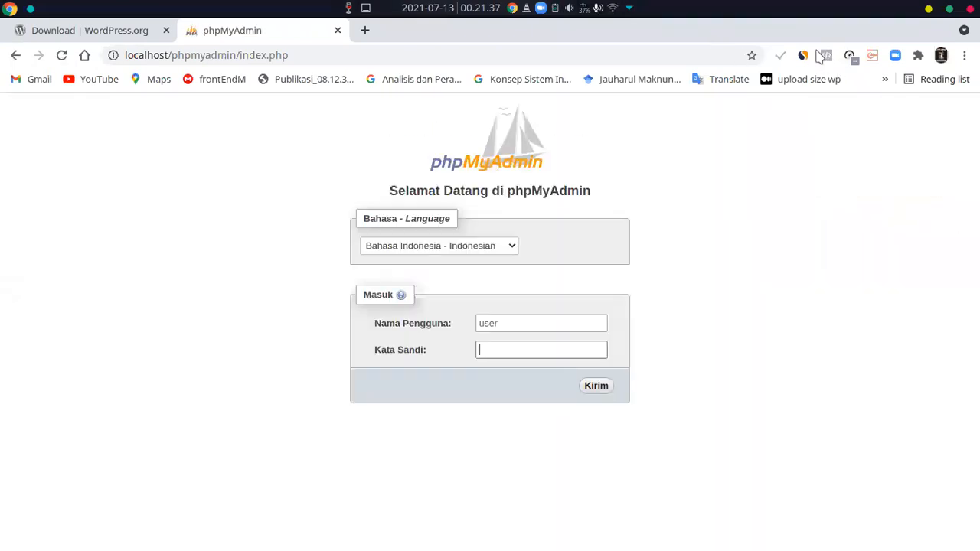
# Log in to phpMyAdmin with the account password and open the web database
pyautogui.write('*********')
pyautogui.press('Return')
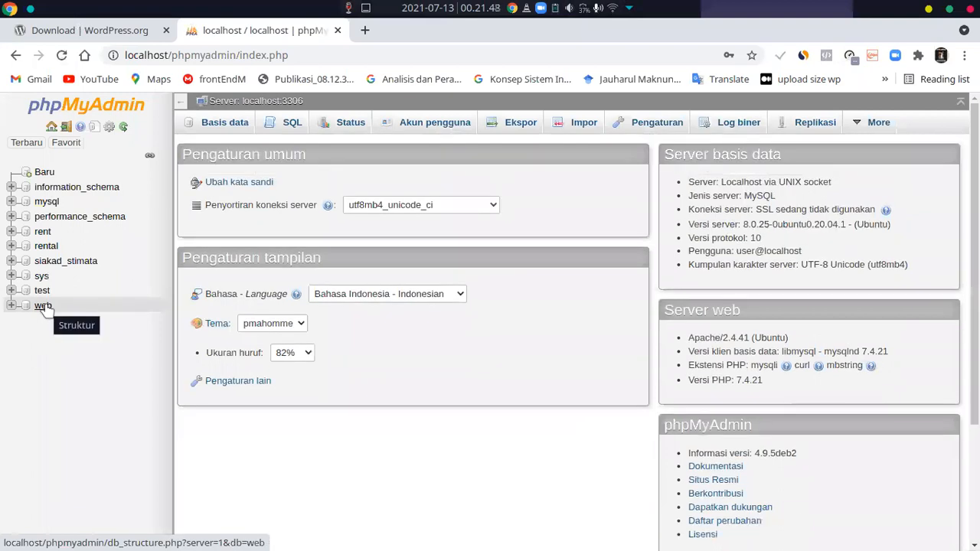
pyautogui.click(44, 306)
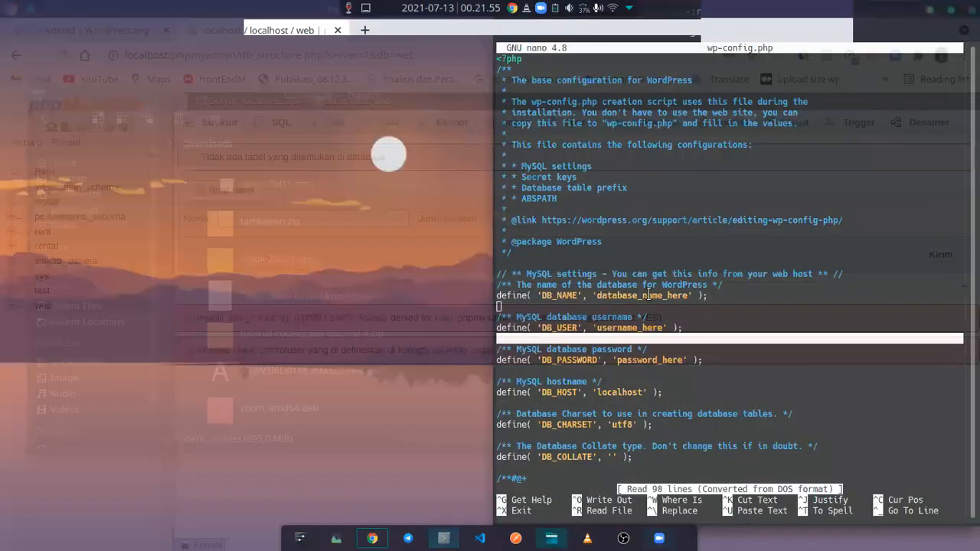
# Switch back to the terminal and set DB_NAME to 'web' in wp-config.php
pyautogui.click(447, 538)
pyautogui.press('Up')
pyautogui.press('End')
pyautogui.press('Left')
pyautogui.press('Left')
pyautogui.press('Left')
pyautogui.press('Left')
pyautogui.press('BackSpace')
pyautogui.press('BackSpace')
pyautogui.press('BackSpace')
pyautogui.press('BackSpace')
pyautogui.press('BackSpace')
pyautogui.press('BackSpace')
pyautogui.press('BackSpace')
pyautogui.press('BackSpace')
pyautogui.press('BackSpace')
pyautogui.press('BackSpace')
pyautogui.press('BackSpace')
pyautogui.press('BackSpace')
pyautogui.press('BackSpace')
pyautogui.press('BackSpace')
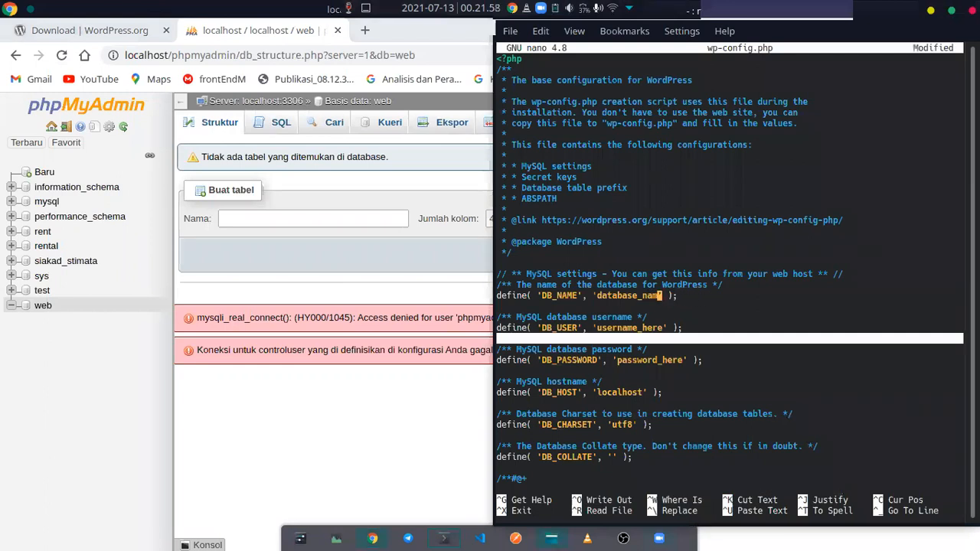
pyautogui.press('BackSpace')
pyautogui.press('BackSpace')
pyautogui.press('BackSpace')
pyautogui.press('BackSpace')
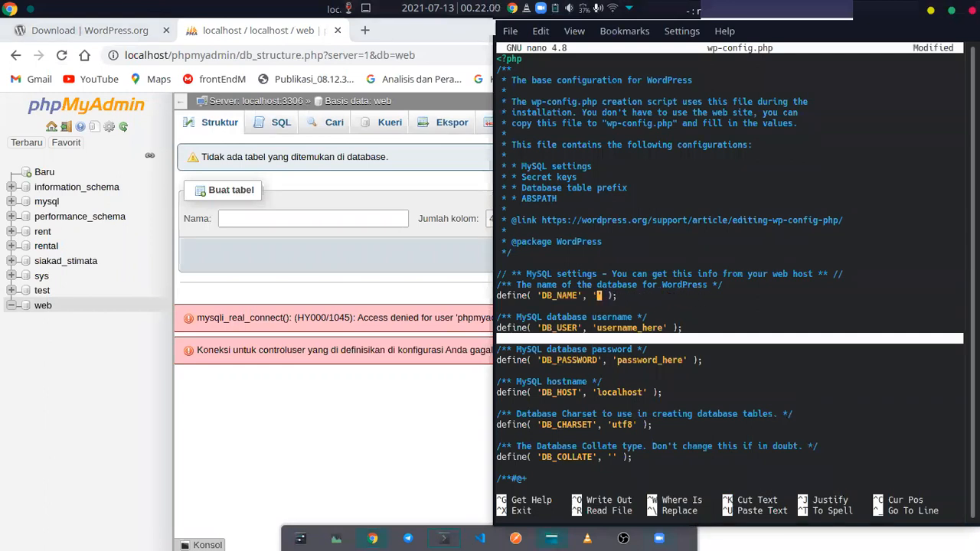
pyautogui.write('web')
# Set DB_USER to 'user' in wp-config.php
pyautogui.press('Down')
pyautogui.press('Down')
pyautogui.press('Down')
pyautogui.press('Down')
pyautogui.press('Up')
pyautogui.press('End')
pyautogui.press('Left')
pyautogui.press('Left')
pyautogui.press('Left')
pyautogui.press('Left')
pyautogui.press('BackSpace')
pyautogui.press('BackSpace')
pyautogui.press('BackSpace')
pyautogui.press('BackSpace')
# Replace the DB_PASSWORD placeholder in wp-config.php with the database user's password
pyautogui.press('BackSpace')
pyautogui.press('BackSpace')
pyautogui.press('BackSpace')
pyautogui.press('BackSpace')
pyautogui.press('BackSpace')
pyautogui.press('BackSpace')
pyautogui.press('BackSpace')
pyautogui.press('BackSpace')
pyautogui.press('BackSpace')
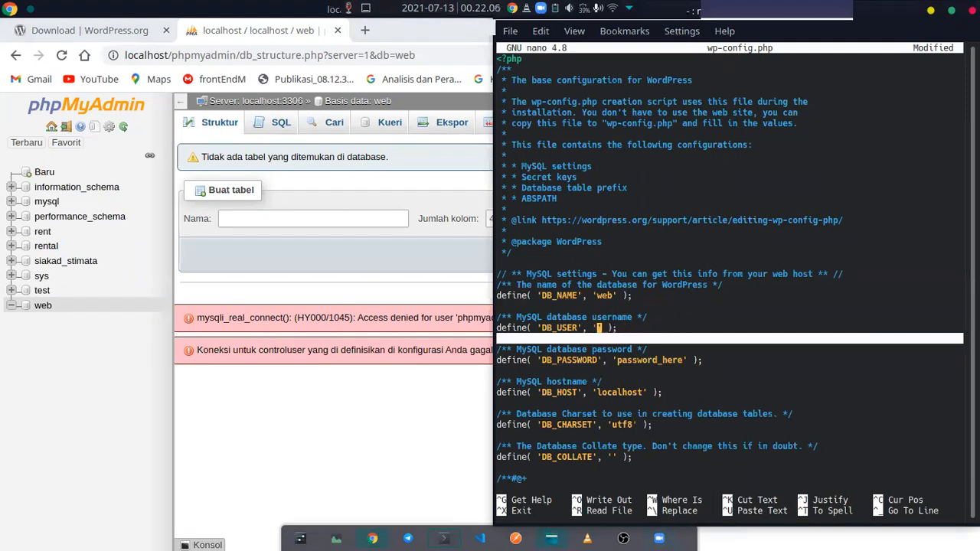
pyautogui.press('Down')
pyautogui.press('Down')
pyautogui.press('Down')
pyautogui.press('Down')
pyautogui.press('Up')
pyautogui.press('End')
pyautogui.press('Left')
pyautogui.press('Left')
pyautogui.press('Left')
pyautogui.press('Left')
pyautogui.press('BackSpace')
pyautogui.press('BackSpace')
pyautogui.press('BackSpace')
pyautogui.press('BackSpace')
pyautogui.press('BackSpace')
pyautogui.press('BackSpace')
pyautogui.press('BackSpace')
pyautogui.press('BackSpace')
pyautogui.press('BackSpace')
pyautogui.press('BackSpace')
pyautogui.press('BackSpace')
pyautogui.press('BackSpace')
pyautogui.press('BackSpace')
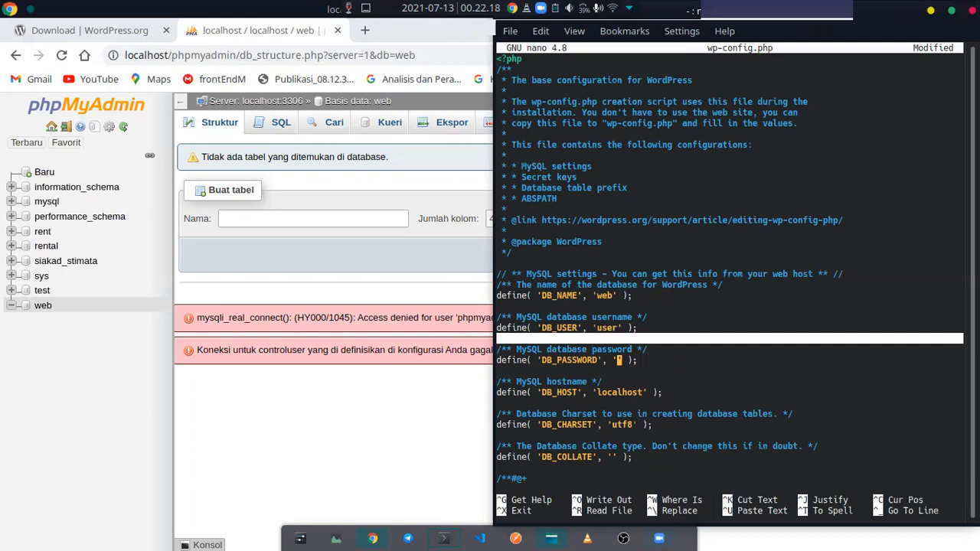
# Save wp-config.php and exit the nano editor
pyautogui.hotkey('ctrl', 'o')
pyautogui.press('Return')
pyautogui.hotkey('ctrl', 'x')
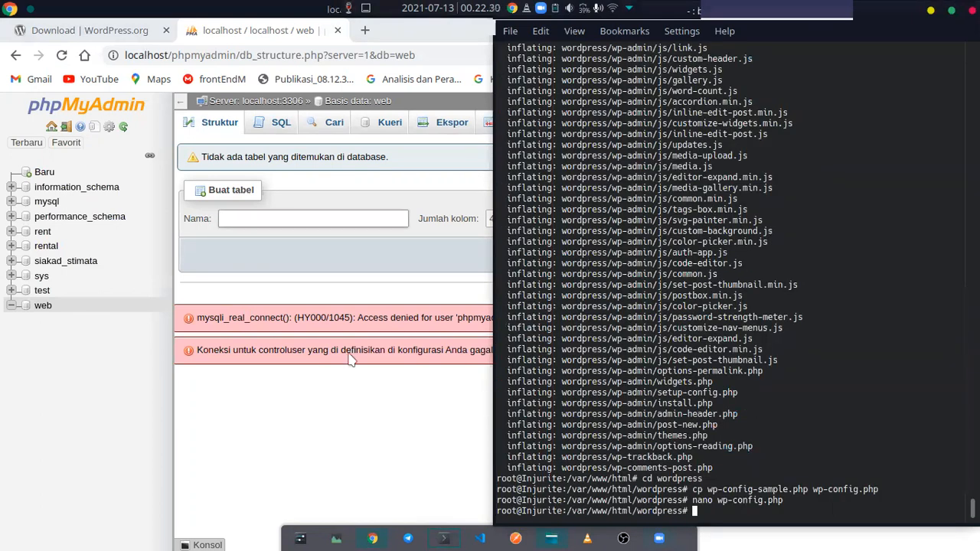
# Switch to Chrome and open localhost/wordpress in a new tab
pyautogui.click(453, 167)
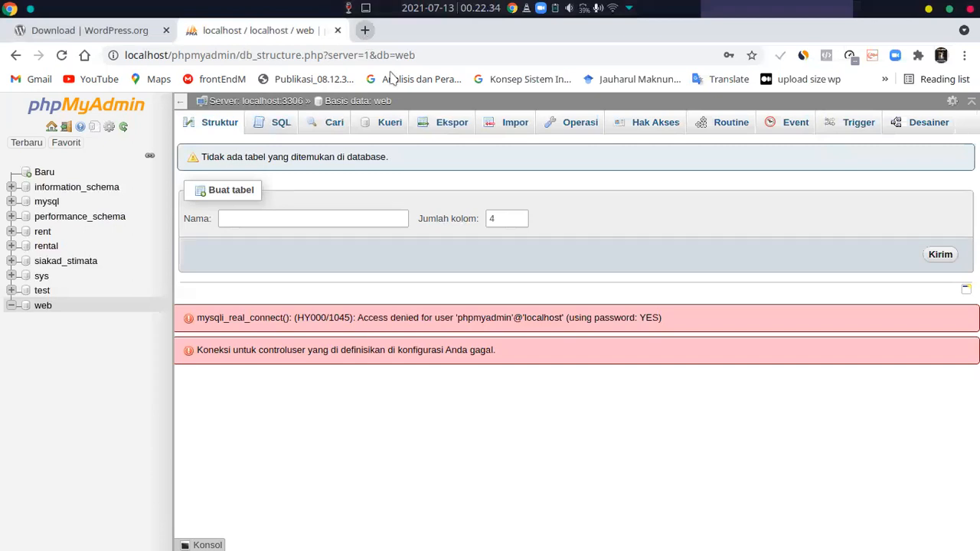
pyautogui.click(365, 30)
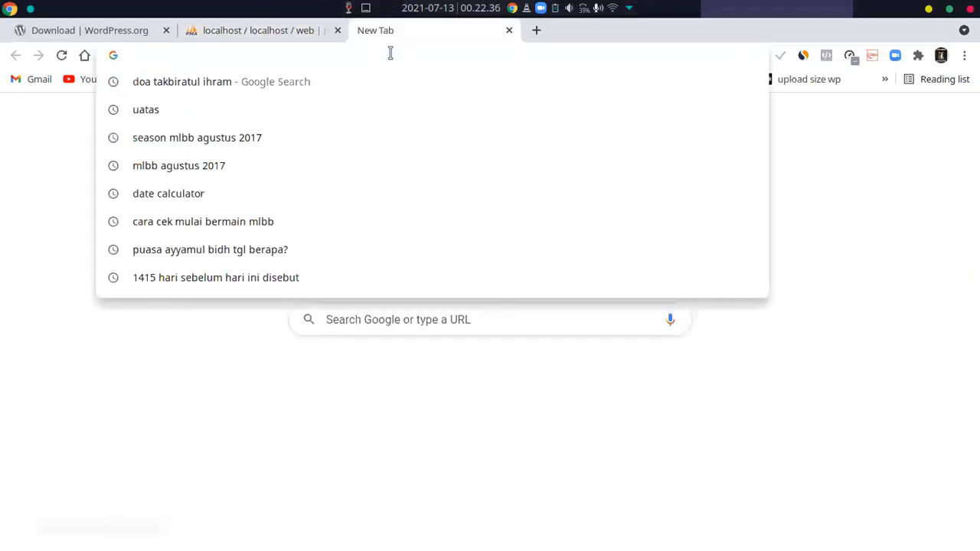
pyautogui.write('local')
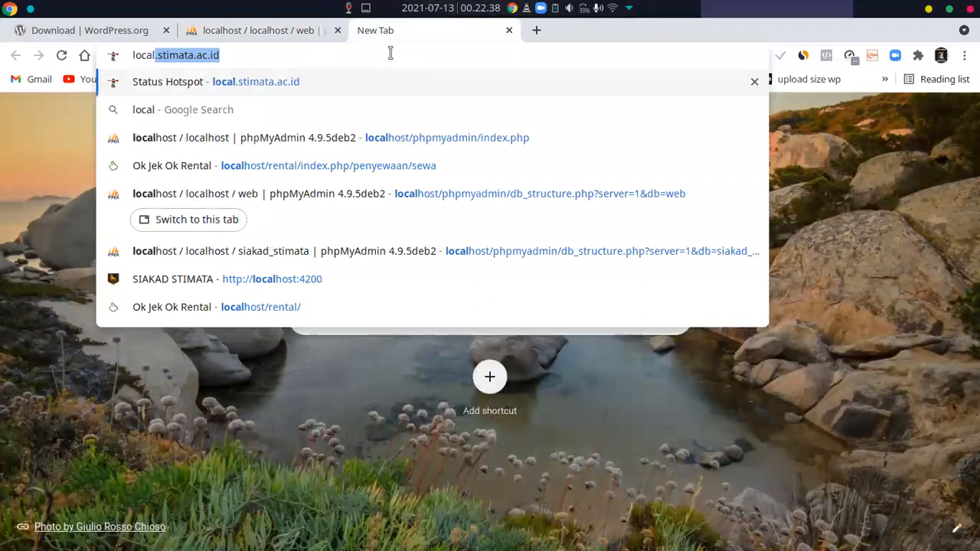
pyautogui.write('host')
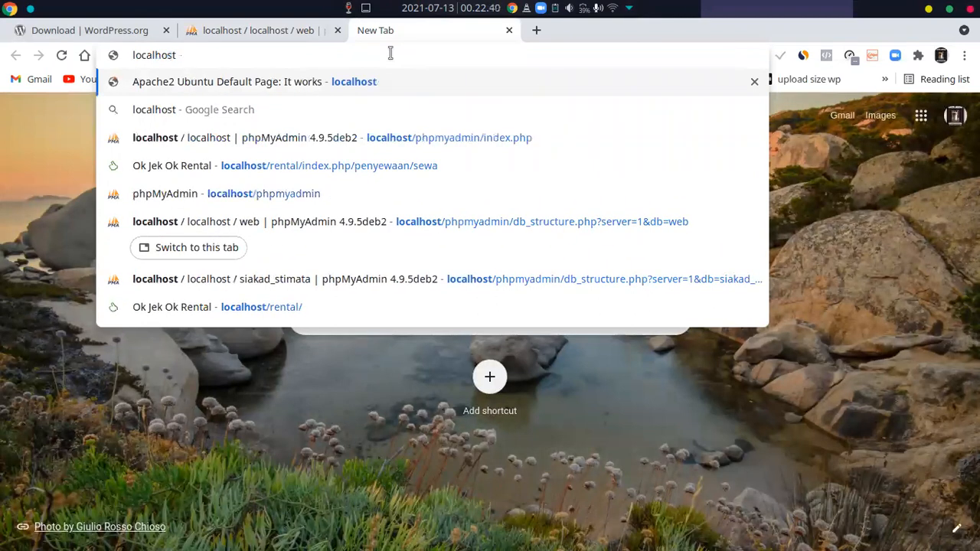
pyautogui.write('/wor')
pyautogui.press('Down')
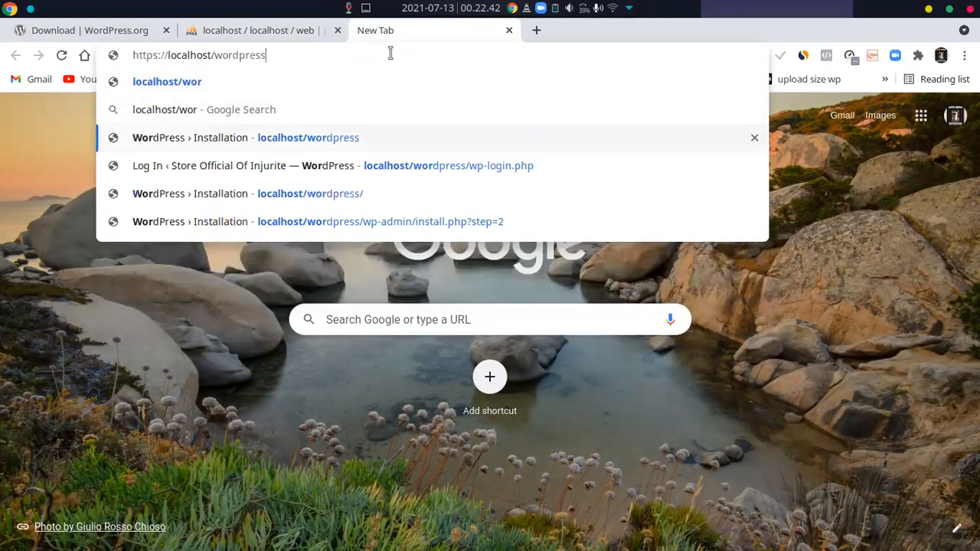
pyautogui.press('Return')
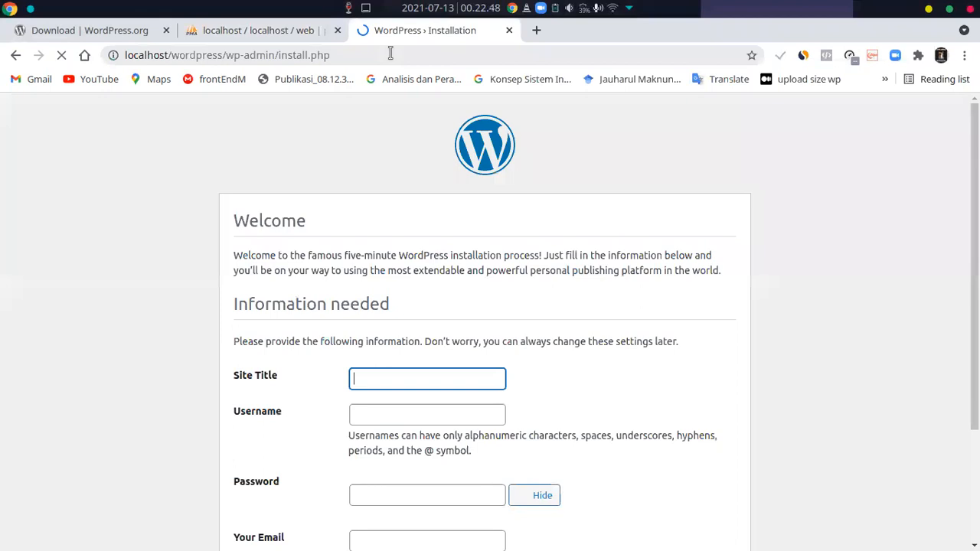
# Set the site title to "Store Officiak Of Injurite" and the username to admin in the WordPress installation form
pyautogui.scroll(-3, 457, 220)
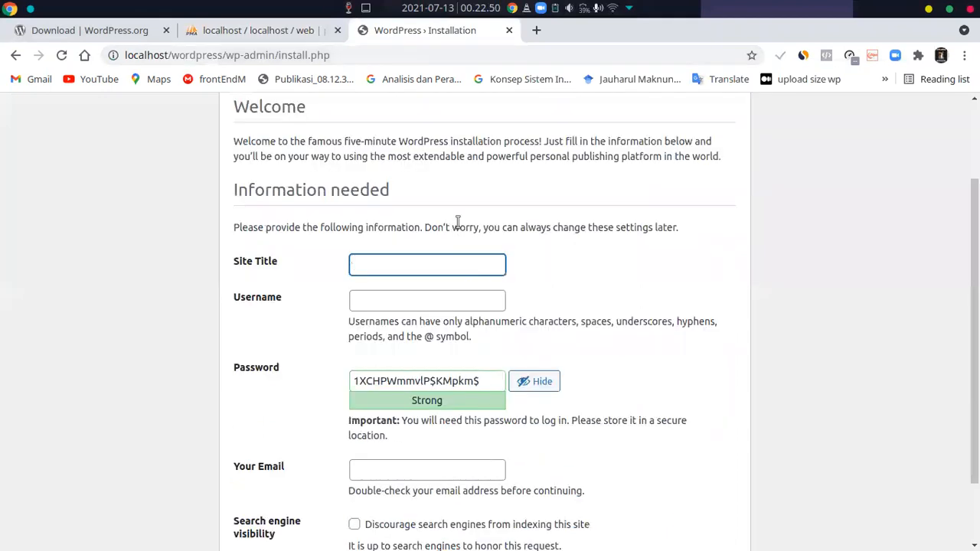
pyautogui.click(407, 262)
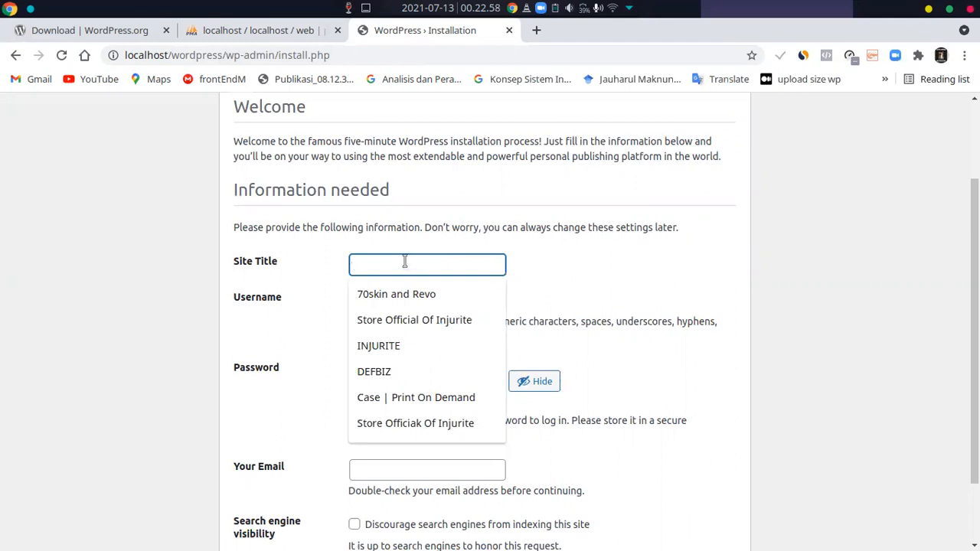
pyautogui.click(341, 278)
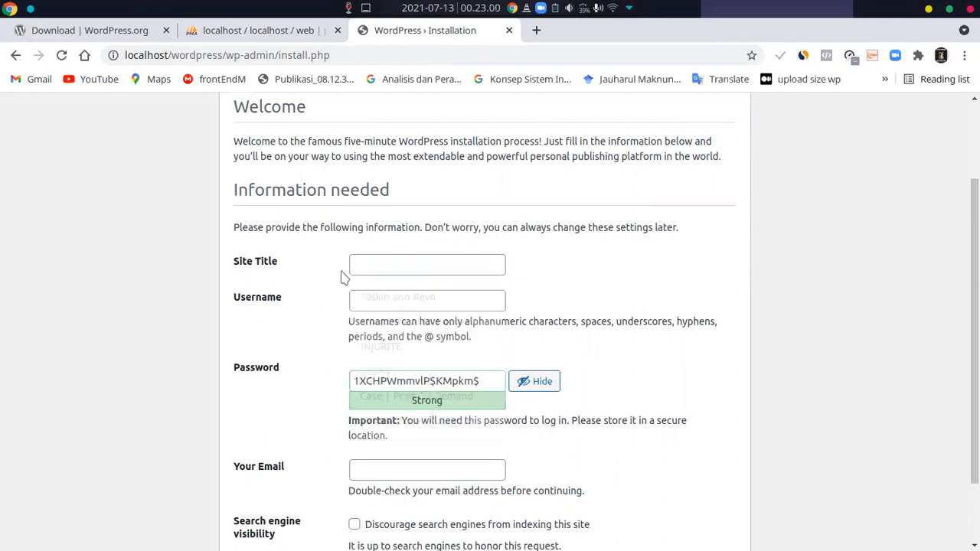
pyautogui.click(400, 258)
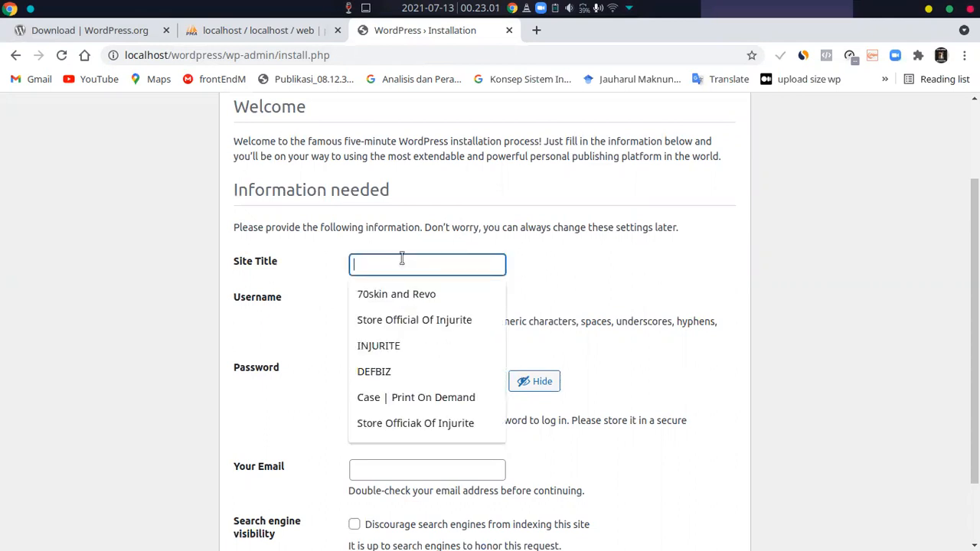
pyautogui.click(403, 423)
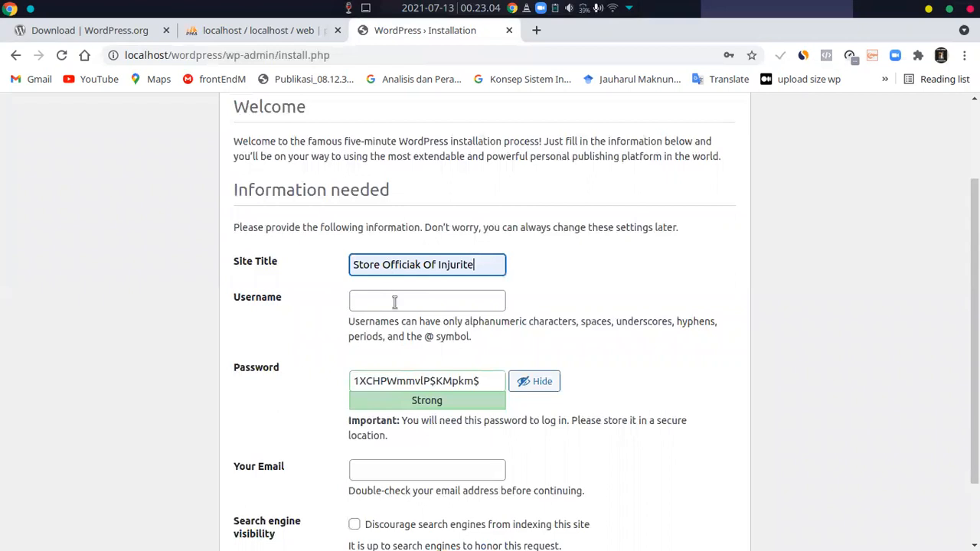
pyautogui.click(394, 303)
pyautogui.write('admin')
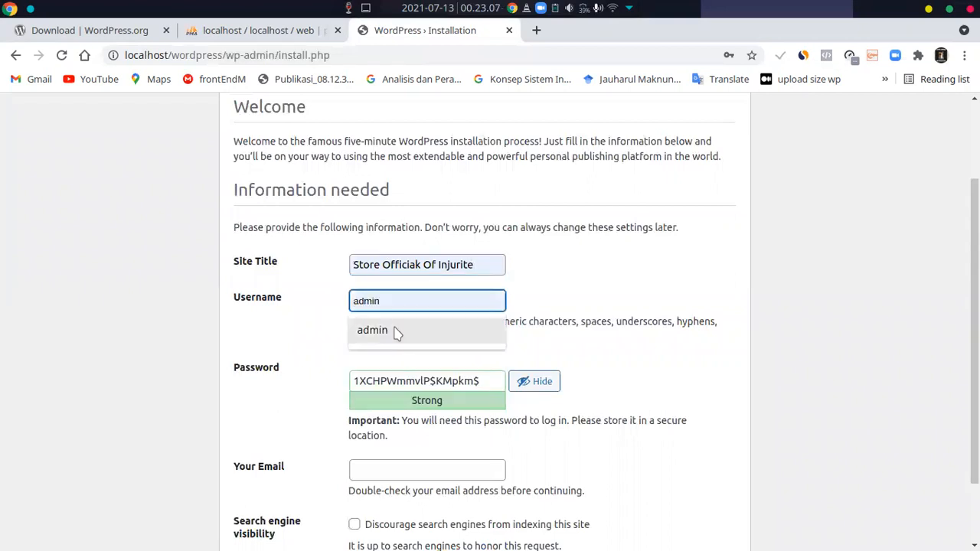
pyautogui.click(393, 329)
# Replace the suggested password in the installation form with a chosen account password
pyautogui.doubleClick(410, 382)
pyautogui.click(411, 382)
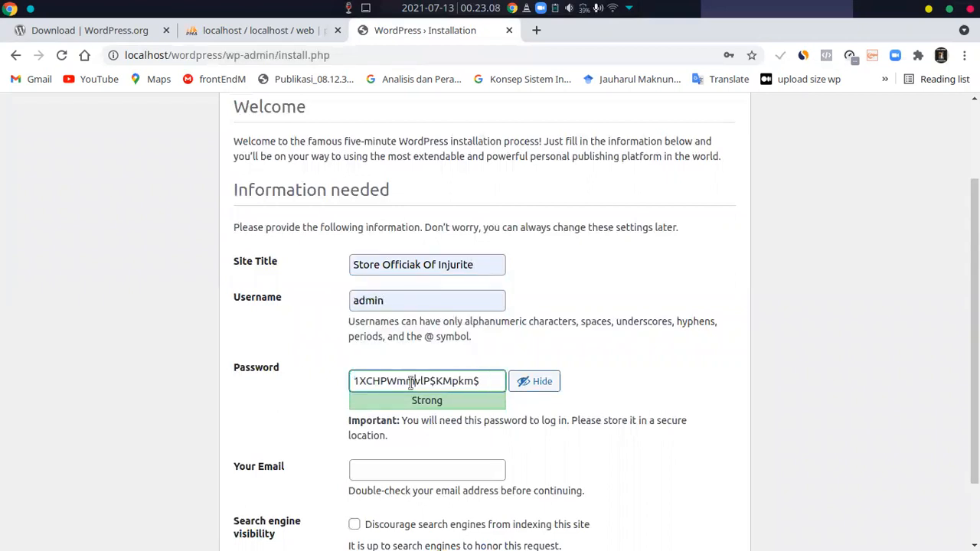
pyautogui.press('BackSpace')
pyautogui.press('BackSpace')
pyautogui.hotkey('ctrl', 'a')
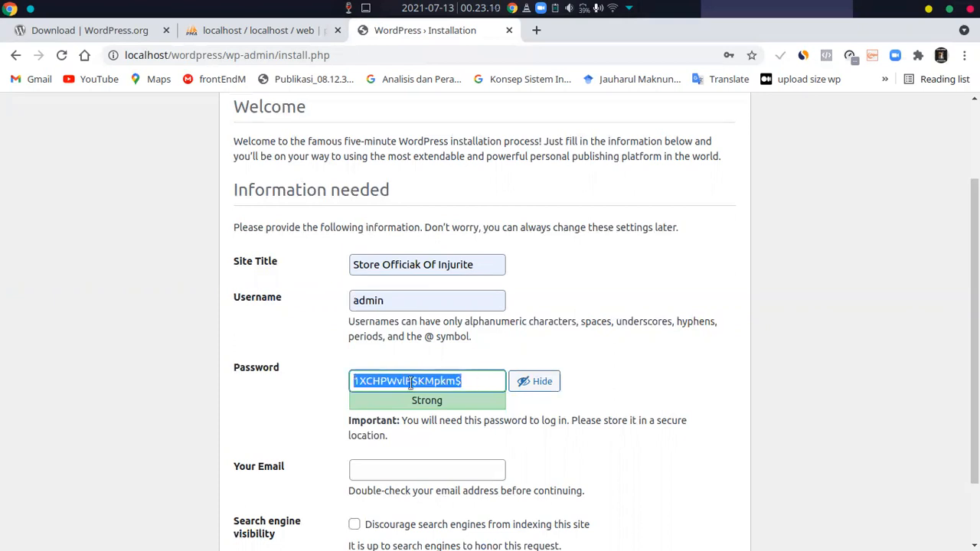
pyautogui.press('BackSpace')
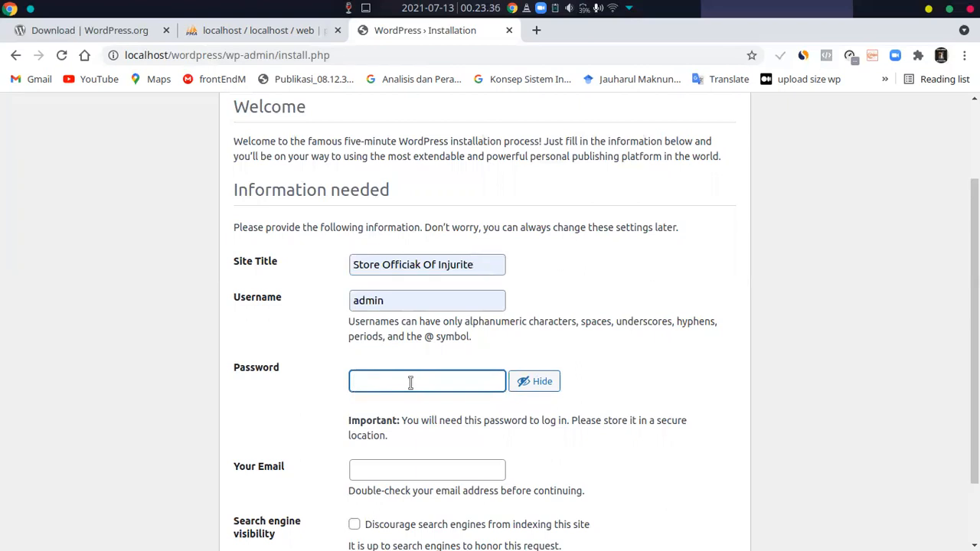
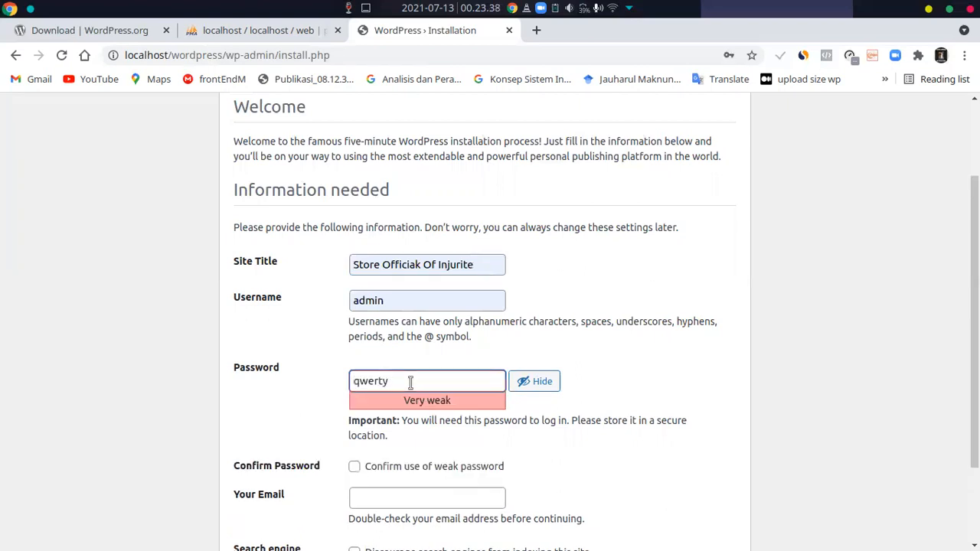
pyautogui.click(579, 476)
# Fill in the administrator's e-mail address and confirm the use of a weak password
pyautogui.scroll(-3, 446, 459)
pyautogui.click(413, 390)
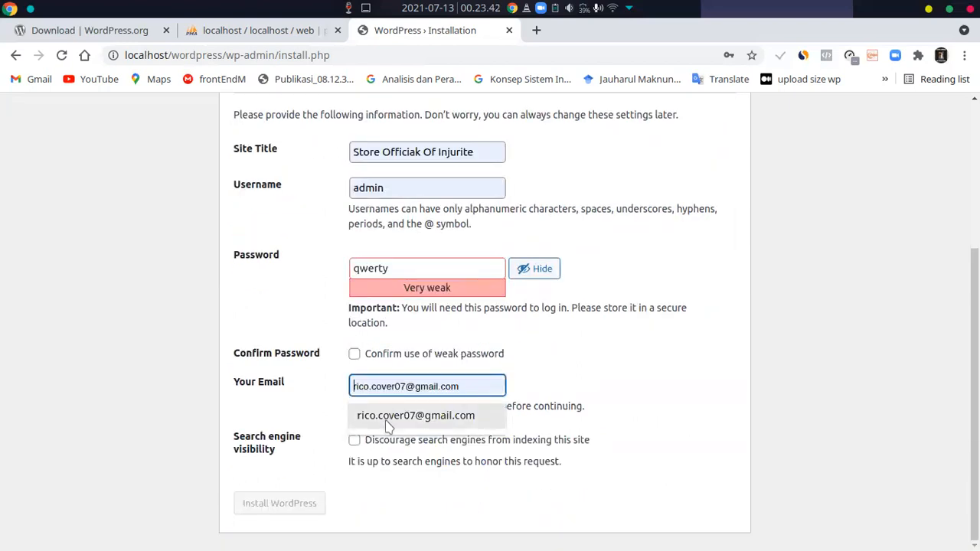
pyautogui.click(388, 415)
pyautogui.click(355, 356)
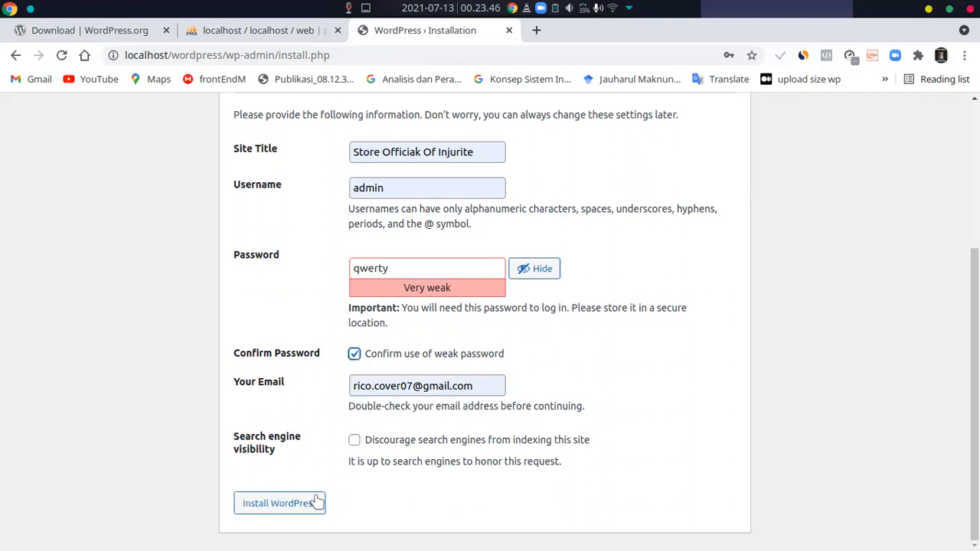
# Run the WordPress installation, dismiss the browser's password warning and proceed to the login page
pyautogui.click(291, 510)
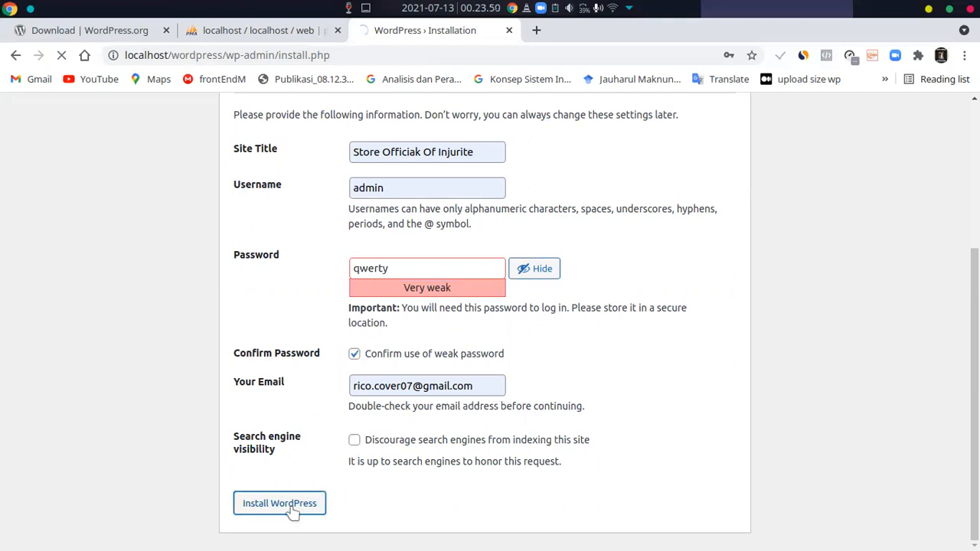
pyautogui.scroll(1, 241, 344)
pyautogui.scroll(-1, 255, 398)
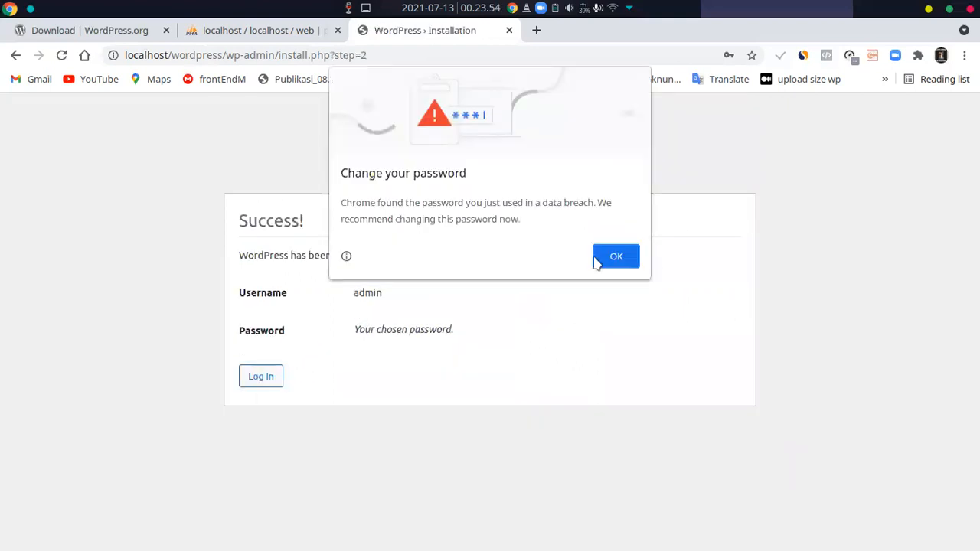
pyautogui.click(602, 260)
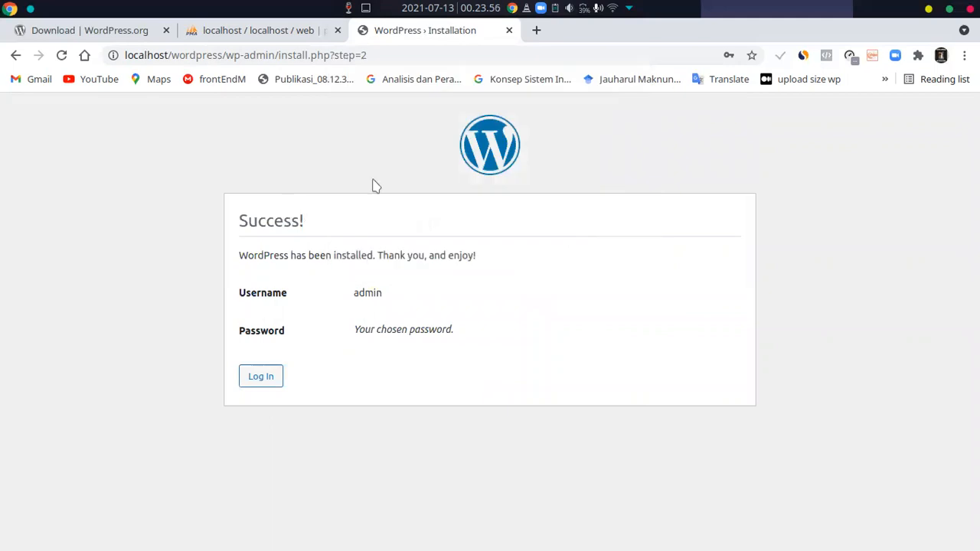
pyautogui.click(274, 382)
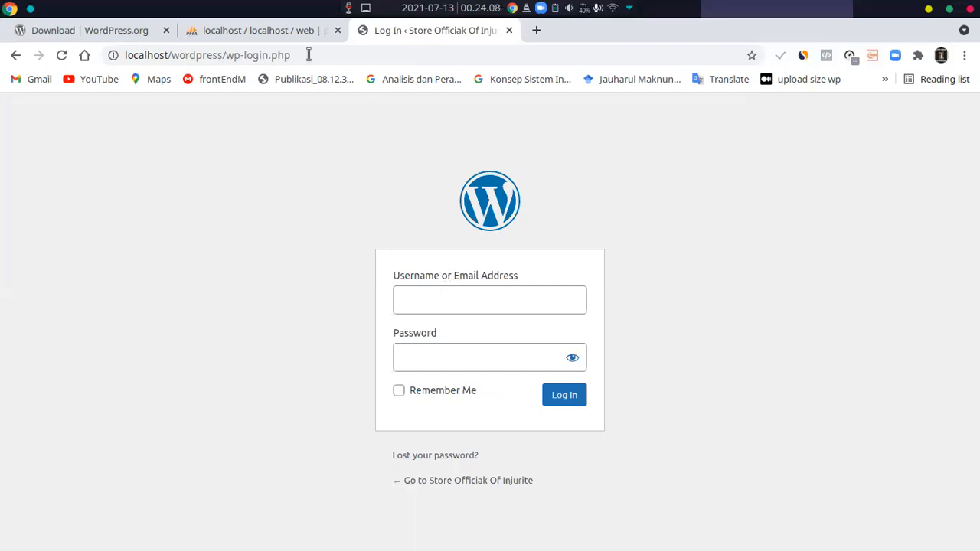
# Try to open the admin page at localhost/wordpress/wp-admin.php
pyautogui.click(240, 54)
pyautogui.click(239, 55)
pyautogui.click(251, 52)
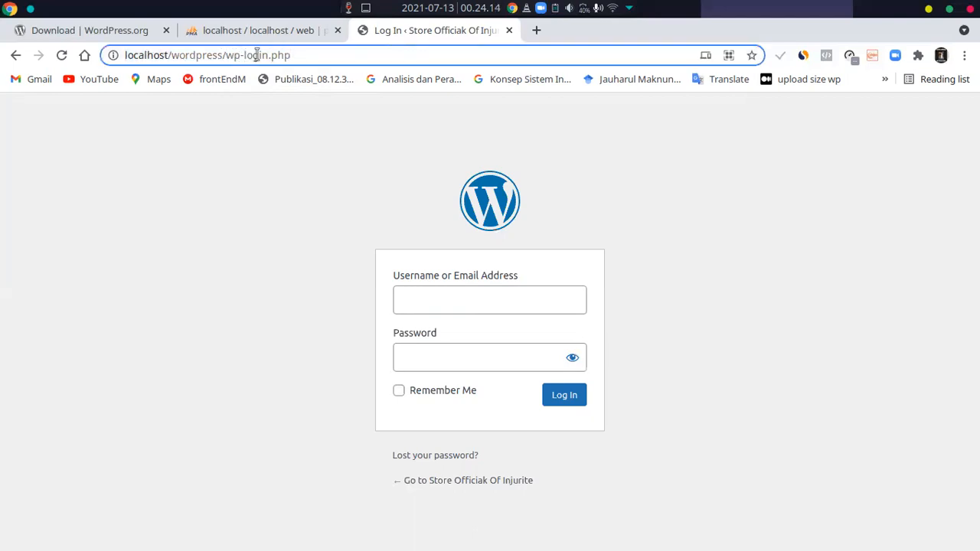
pyautogui.click(296, 55)
pyautogui.moveTo(242, 52); pyautogui.dragTo(309, 50)
pyautogui.write('admin.php')
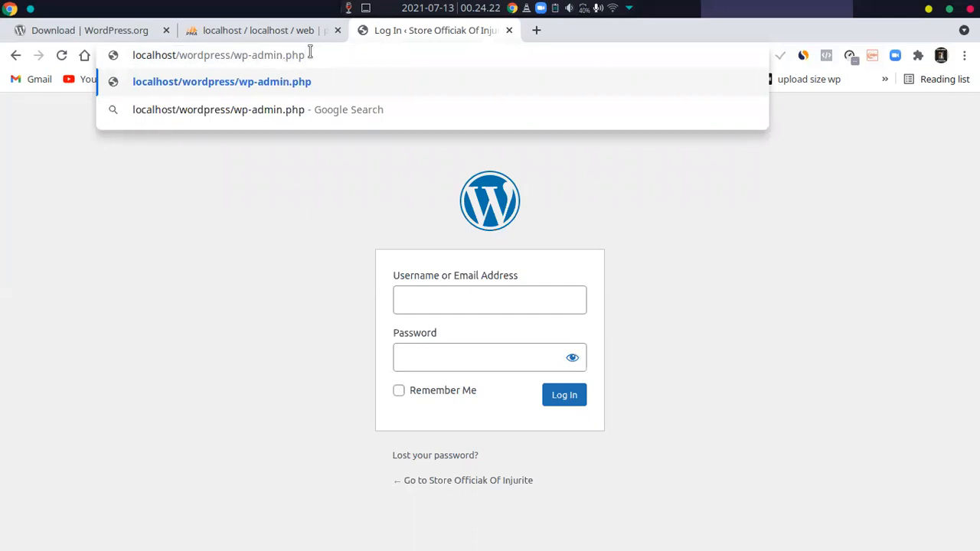
pyautogui.press('Return')
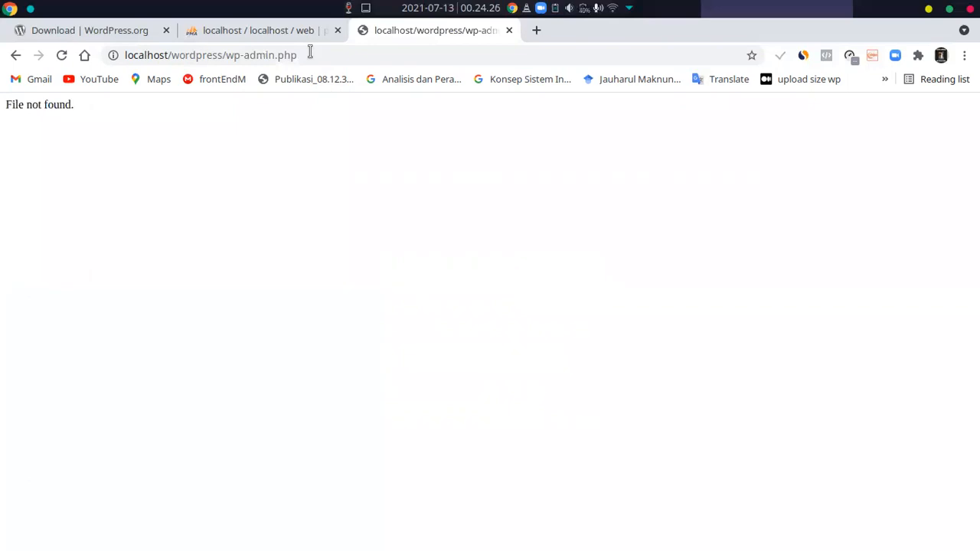
# Change the address to localhost/wordpress/wp-admin/install.php and continue from there to the login page
pyautogui.click(310, 54)
pyautogui.click(310, 54)
pyautogui.press('Left')
pyautogui.press('Left')
pyautogui.press('Left')
pyautogui.press('Left')
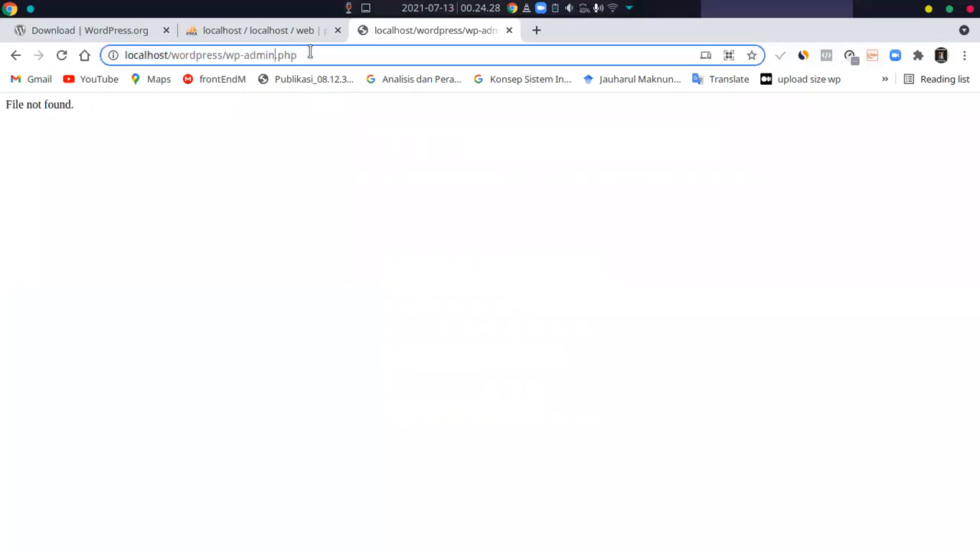
pyautogui.press('BackSpace')
pyautogui.press('BackSpace')
pyautogui.press('BackSpace')
pyautogui.press('BackSpace')
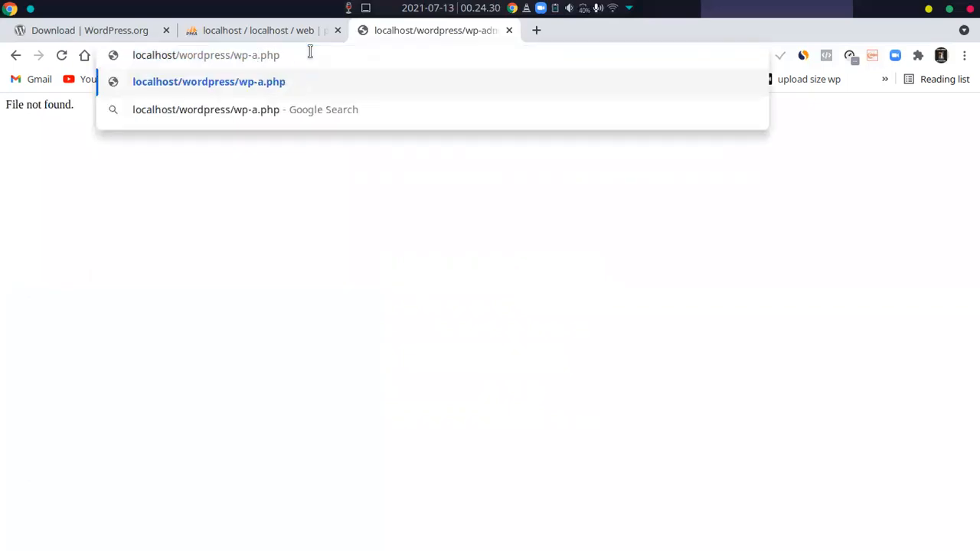
pyautogui.press('End')
pyautogui.press('BackSpace')
pyautogui.press('BackSpace')
pyautogui.press('BackSpace')
pyautogui.press('BackSpace')
pyautogui.press('BackSpace')
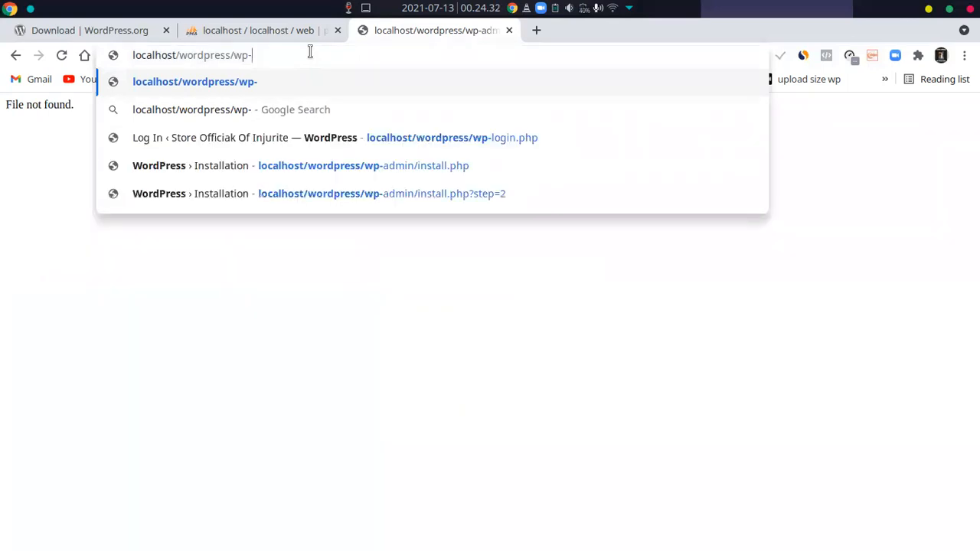
pyautogui.write('admin')
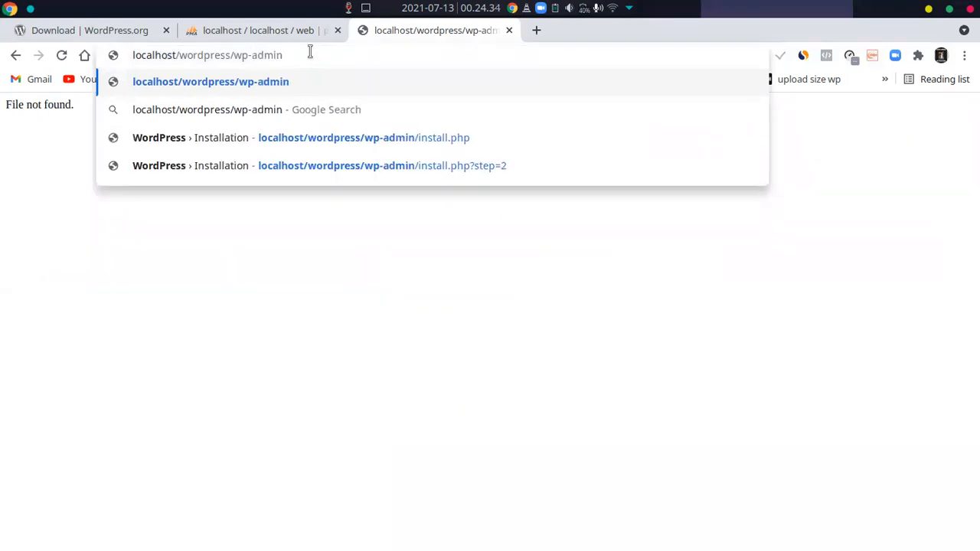
pyautogui.press('Down')
pyautogui.press('Down')
pyautogui.press('Return')
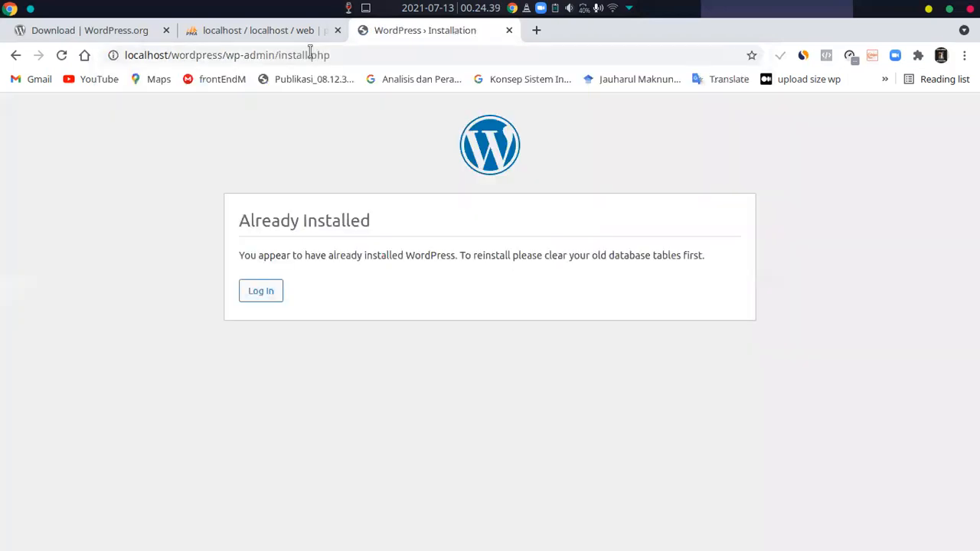
pyautogui.click(257, 303)
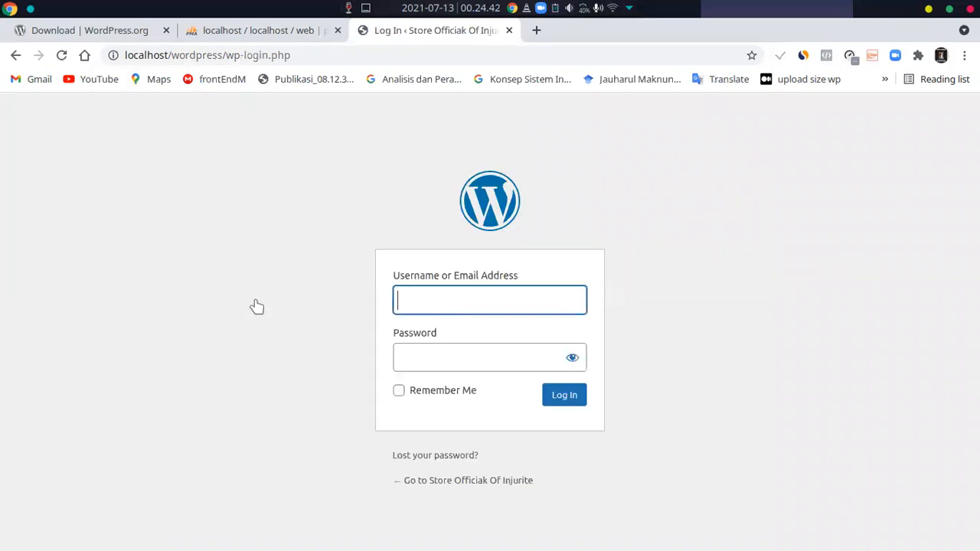
# Log in to WordPress as admin with the account password
pyautogui.click(461, 302)
pyautogui.click(433, 359)
pyautogui.click(427, 349)
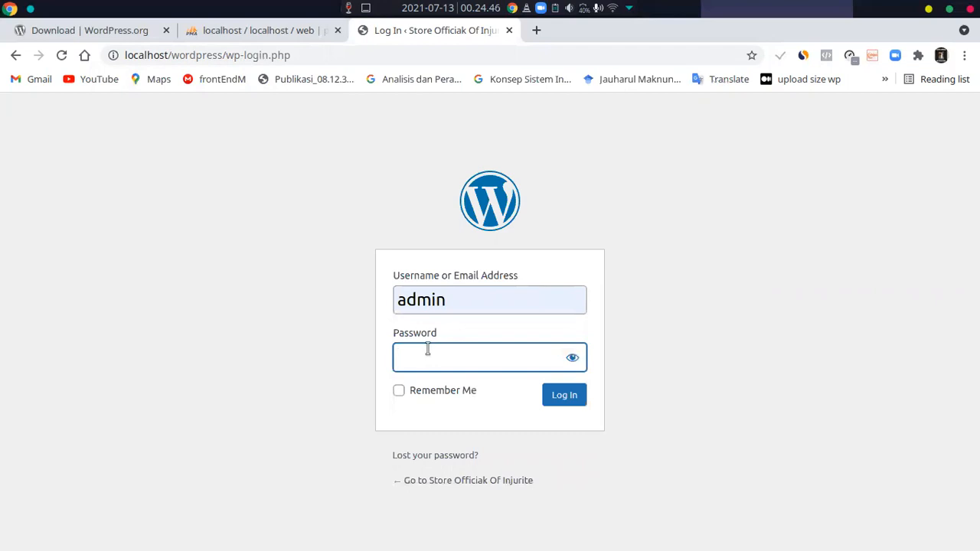
pyautogui.click(569, 396)
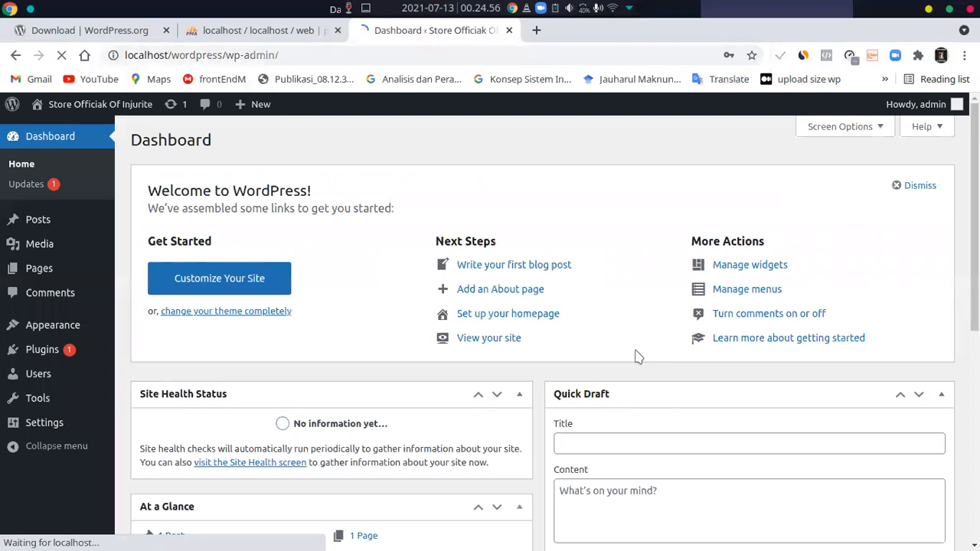
# Look over the new site's dashboard, including its welcome links, site health, At a Glance and activity sections
pyautogui.scroll(-2, 395, 299)
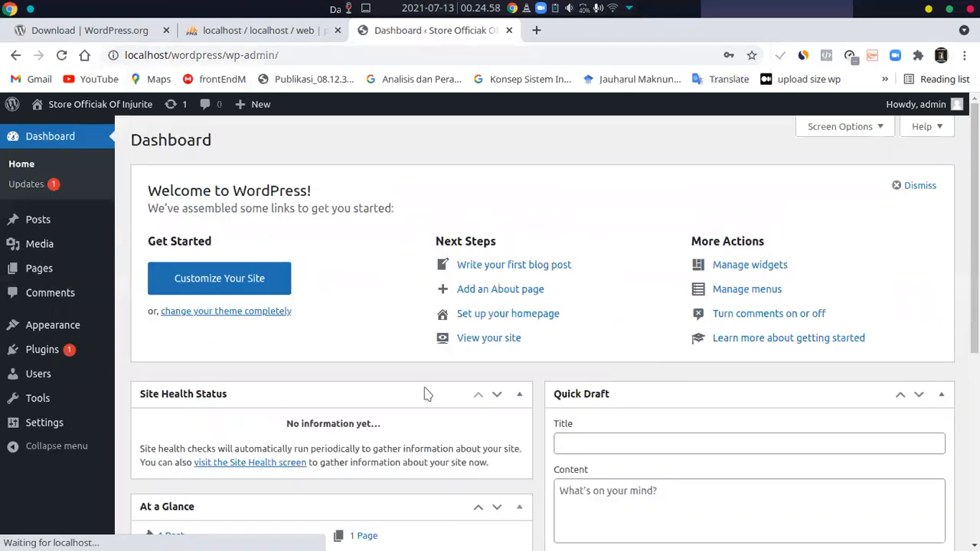
pyautogui.click(624, 258)
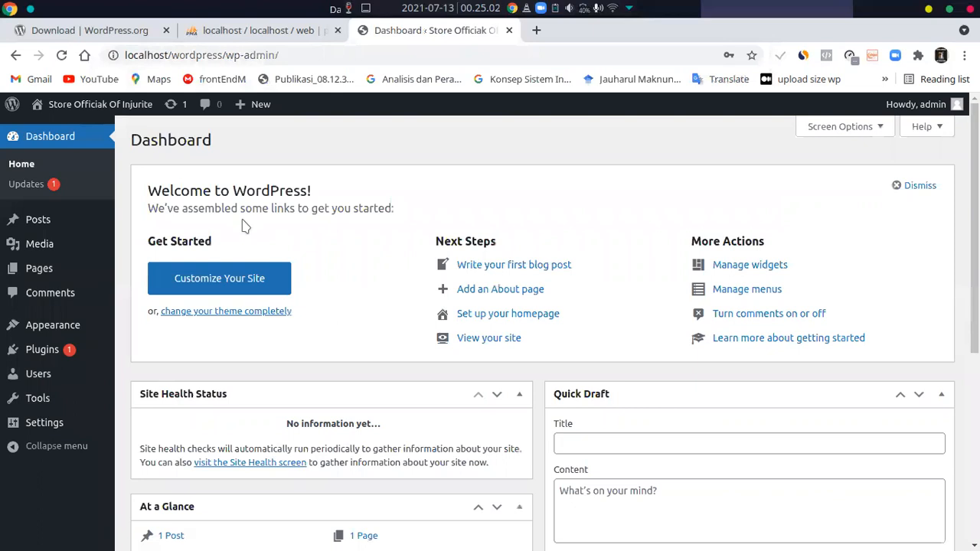
pyautogui.scroll(-3, 13, 290)
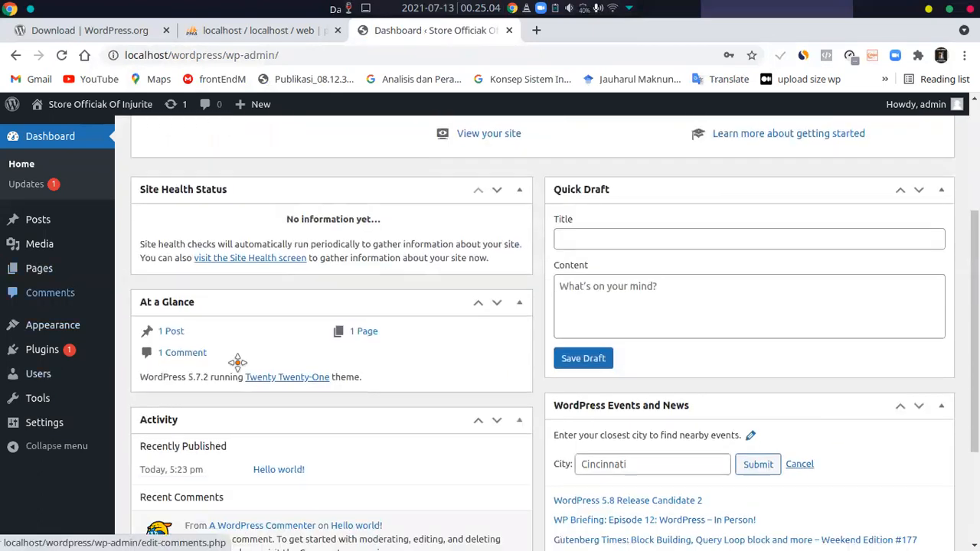
pyautogui.scroll(-2, 237, 363)
pyautogui.scroll(5, 249, 361)
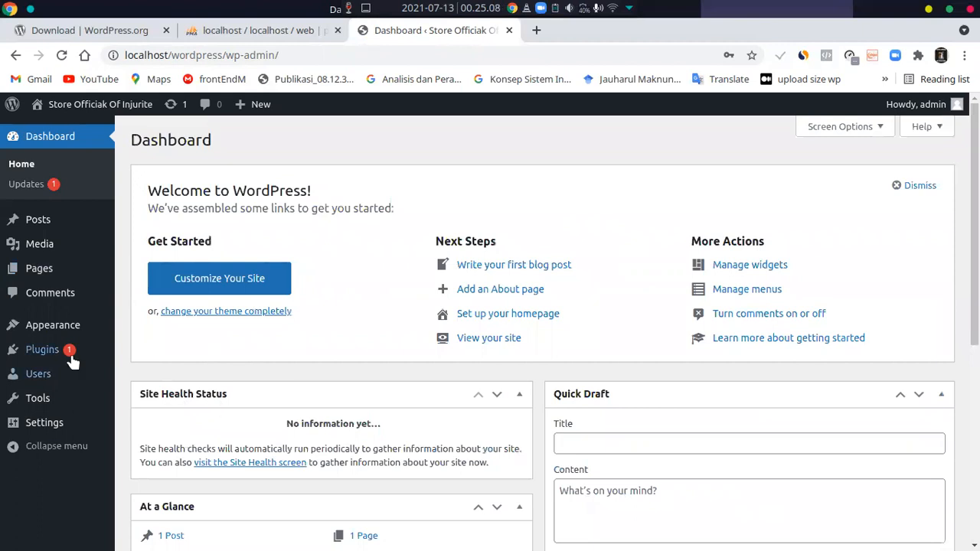
pyautogui.scroll(-2, 73, 367)
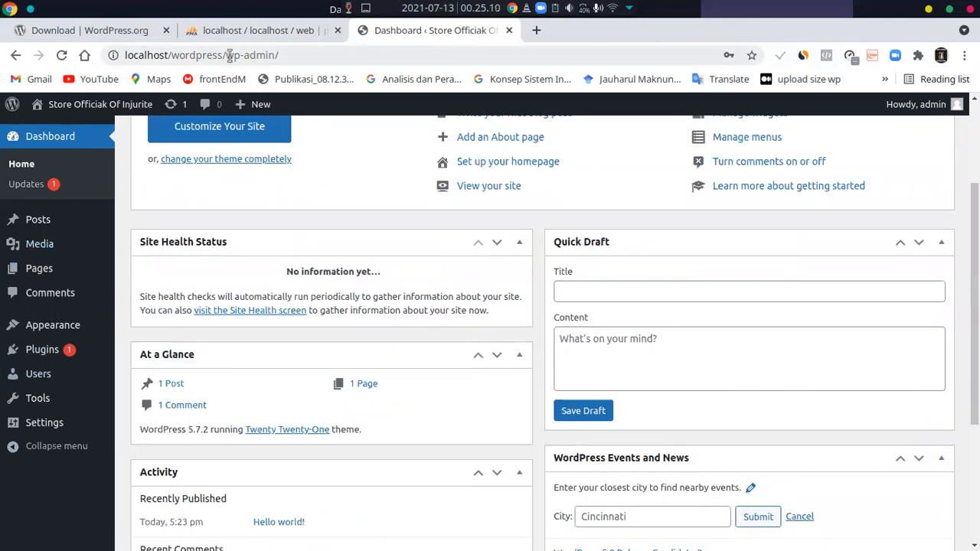
pyautogui.moveTo(112, 345)
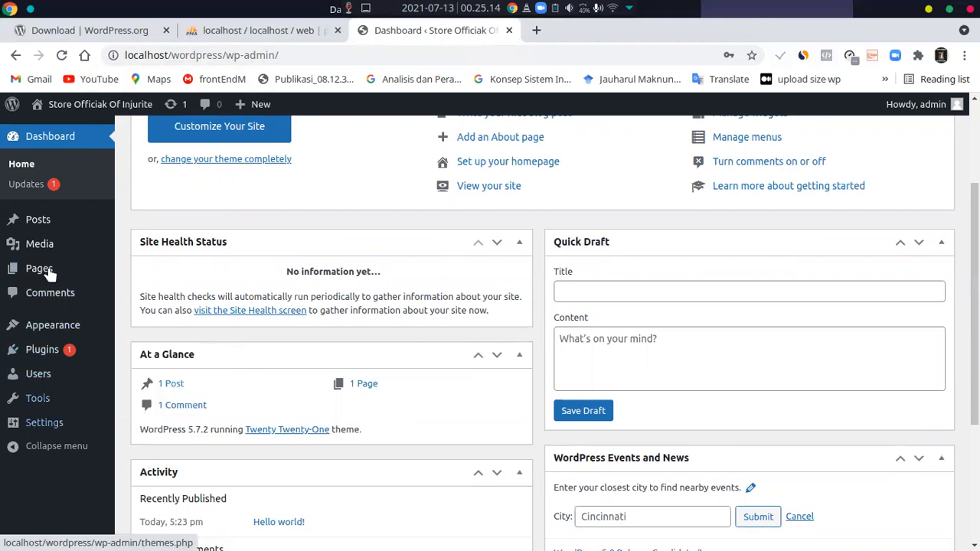
# Open the online store's WordPress admin login page at rico.injurite.com/wp-admin
pyautogui.click(224, 55)
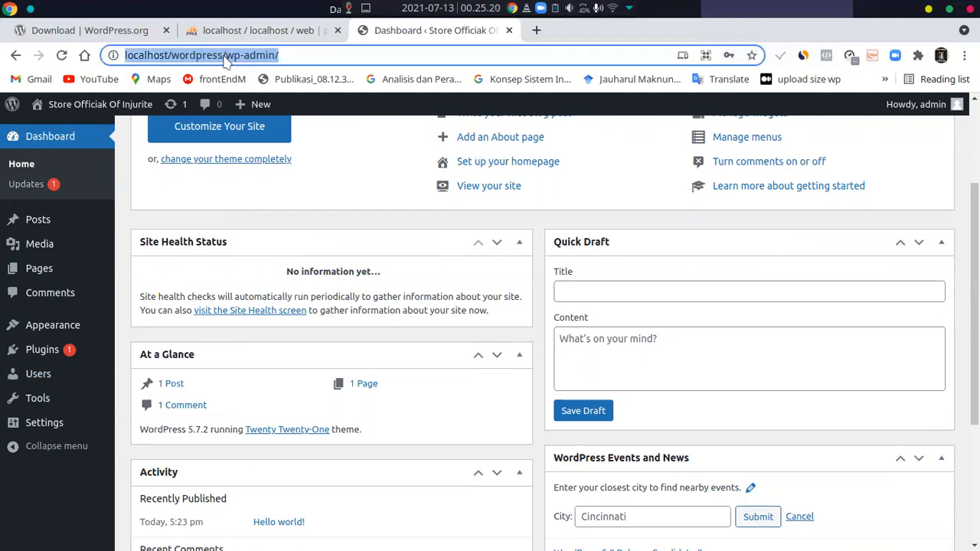
pyautogui.write('ri')
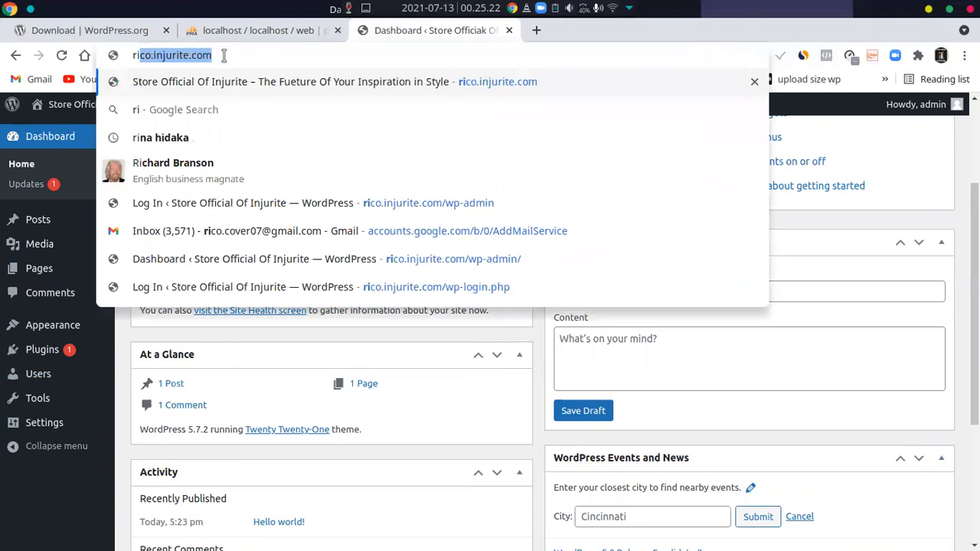
pyautogui.press('Right')
pyautogui.press('Down')
pyautogui.press('Down')
pyautogui.press('Down')
pyautogui.press('Up')
pyautogui.press('Down')
pyautogui.press('Up')
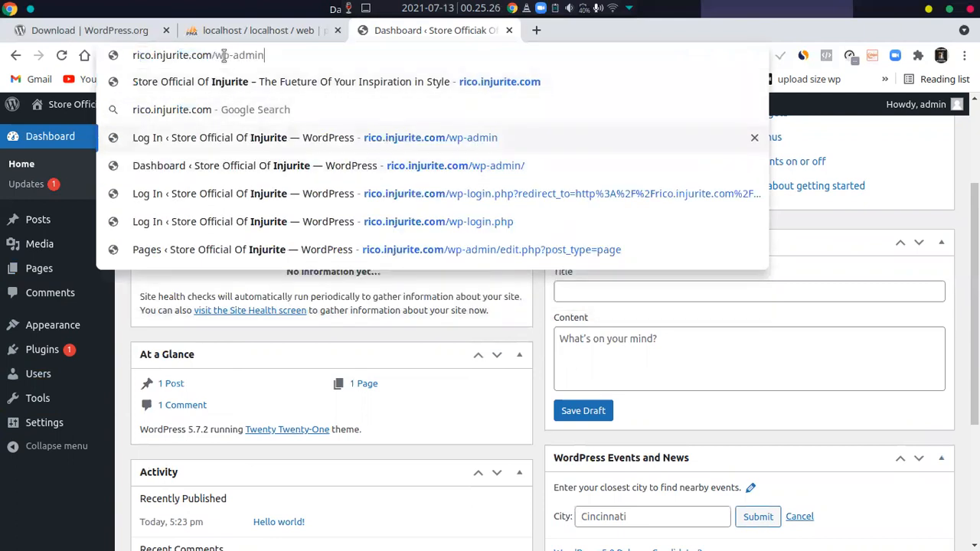
pyautogui.press('Return')
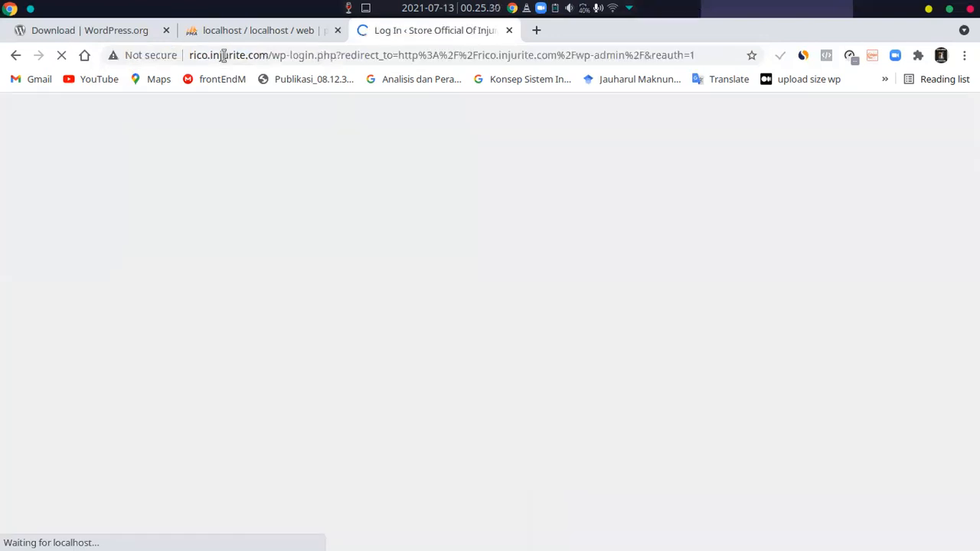
# Log in to the online store's WordPress as overpowerui with the account password
pyautogui.click(453, 298)
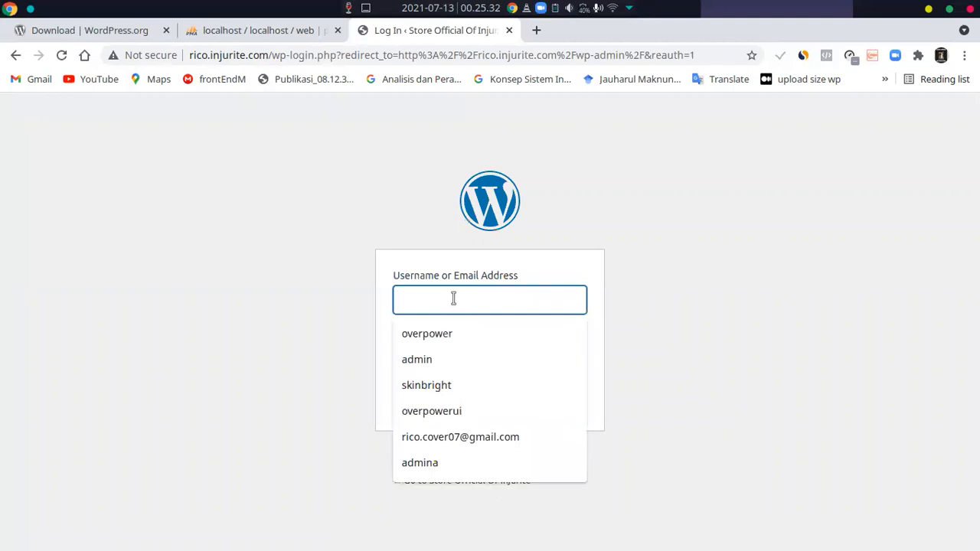
pyautogui.click(442, 410)
pyautogui.click(462, 357)
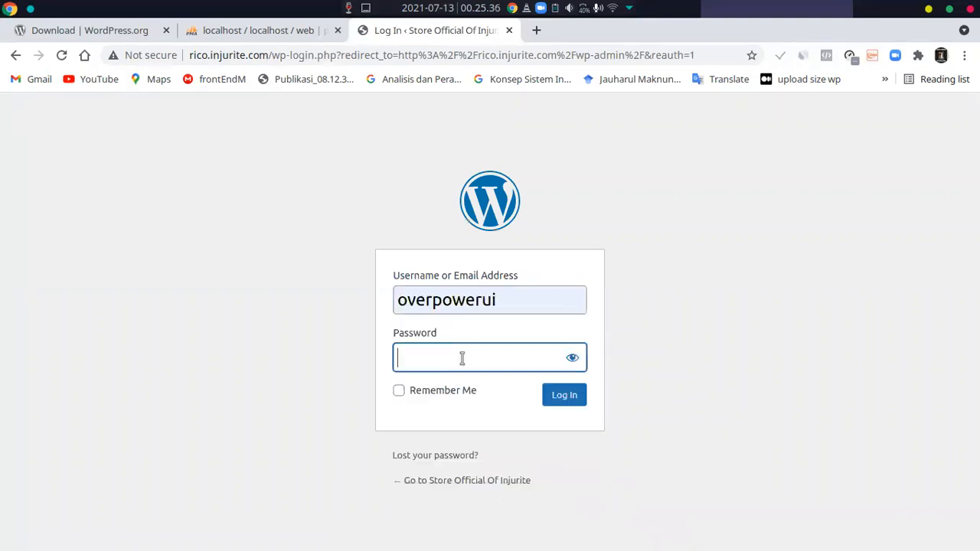
pyautogui.write('•••••••••')
pyautogui.press('Return')
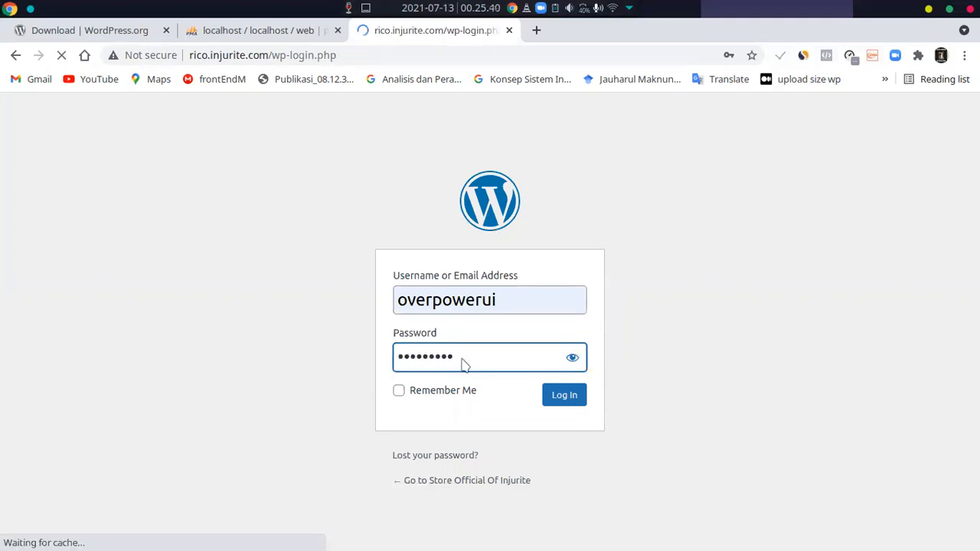
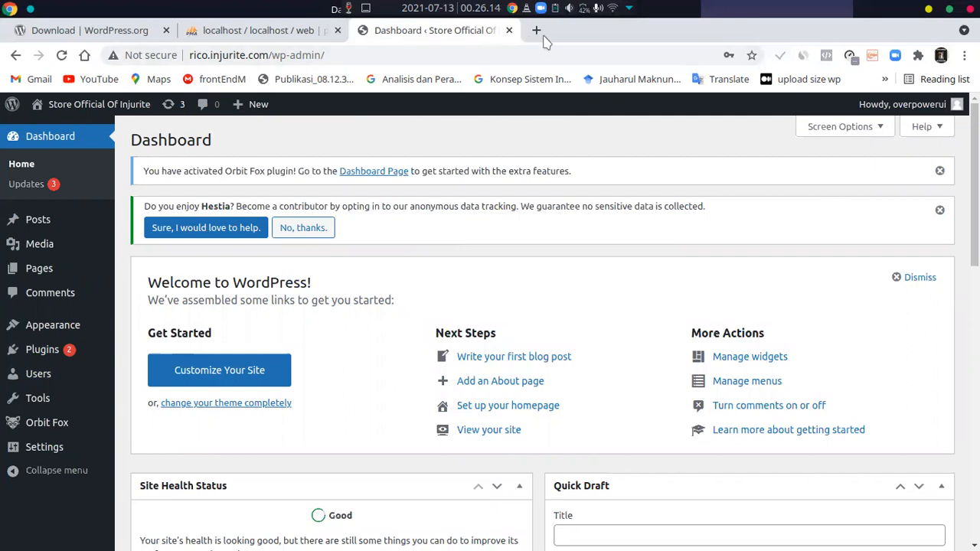
# Open the online store's public home page at rico.injurite.com in a new tab and look over its banner, posts and sidebar
pyautogui.hotkey('ctrl', 't')
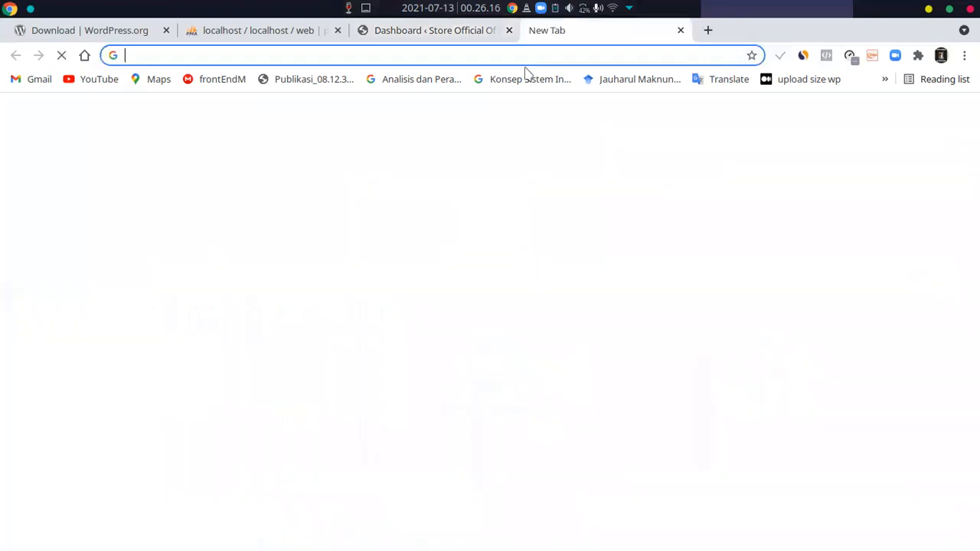
pyautogui.write('ric')
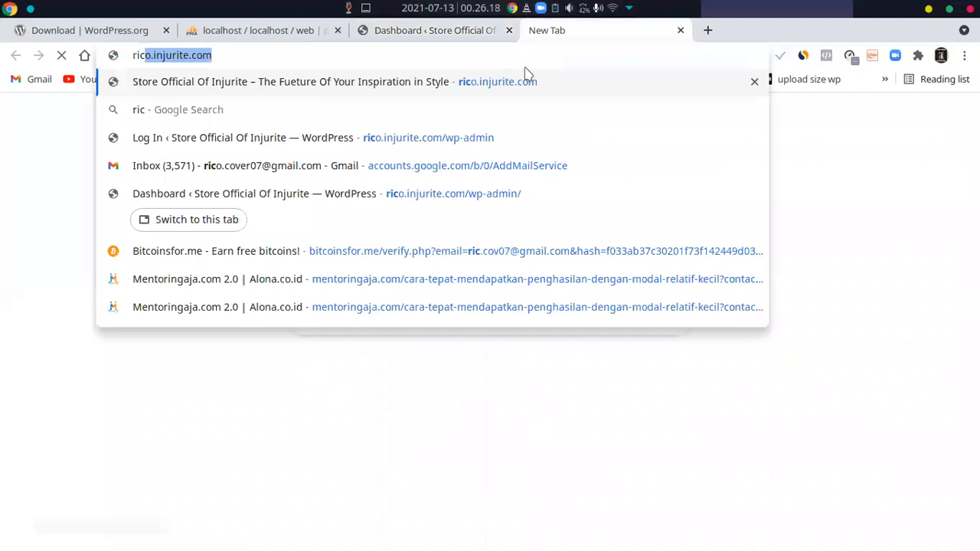
pyautogui.press('Right')
pyautogui.press('Return')
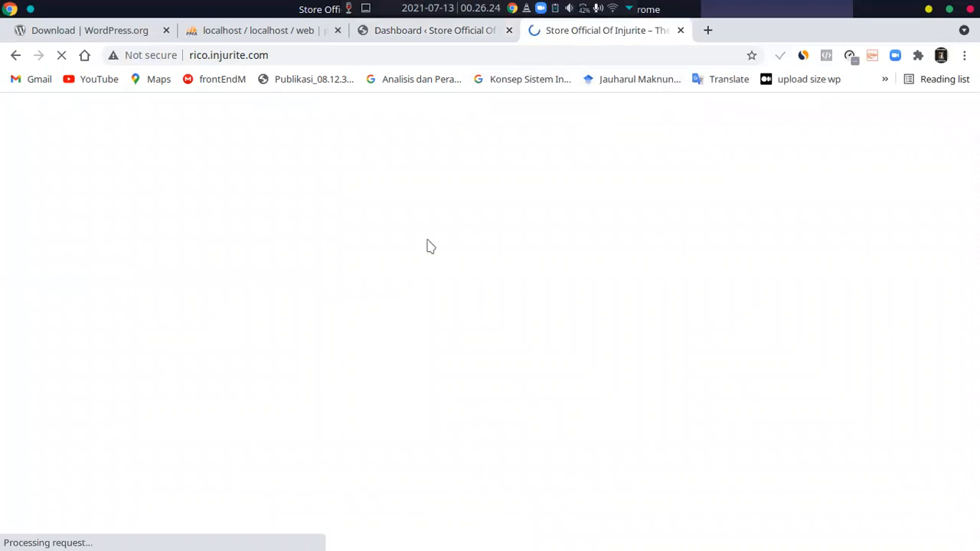
pyautogui.scroll(-6, 404, 255)
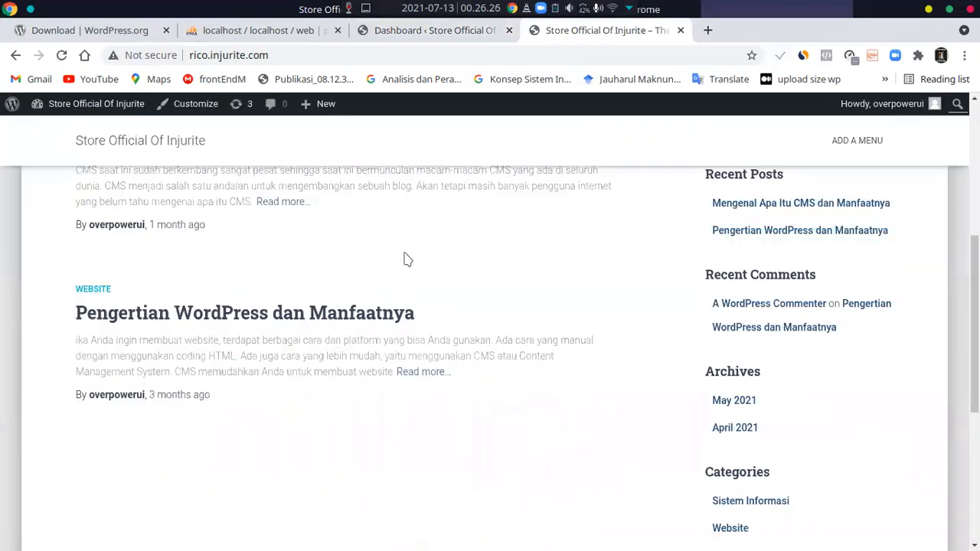
pyautogui.scroll(6, 405, 258)
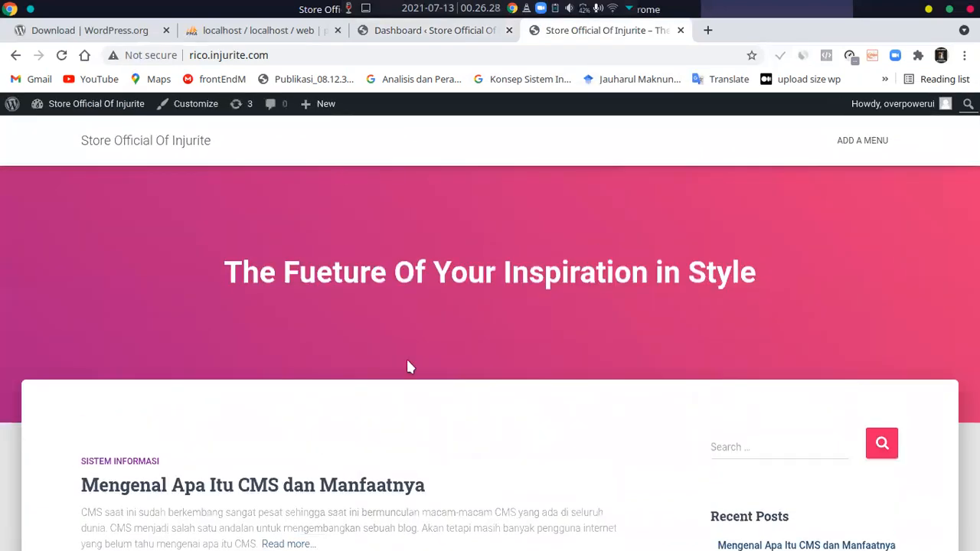
pyautogui.scroll(-1, 409, 383)
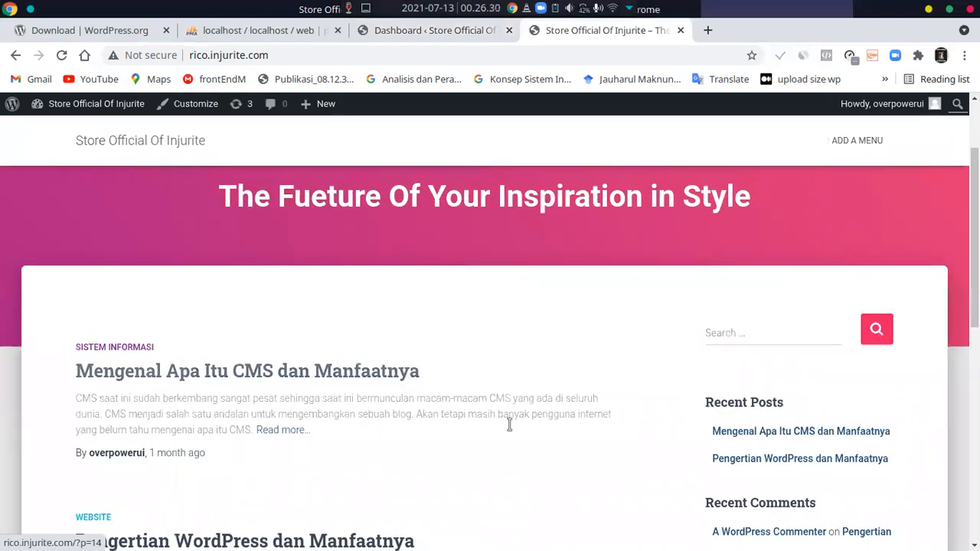
pyautogui.scroll(-7, 502, 369)
pyautogui.scroll(8, 499, 371)
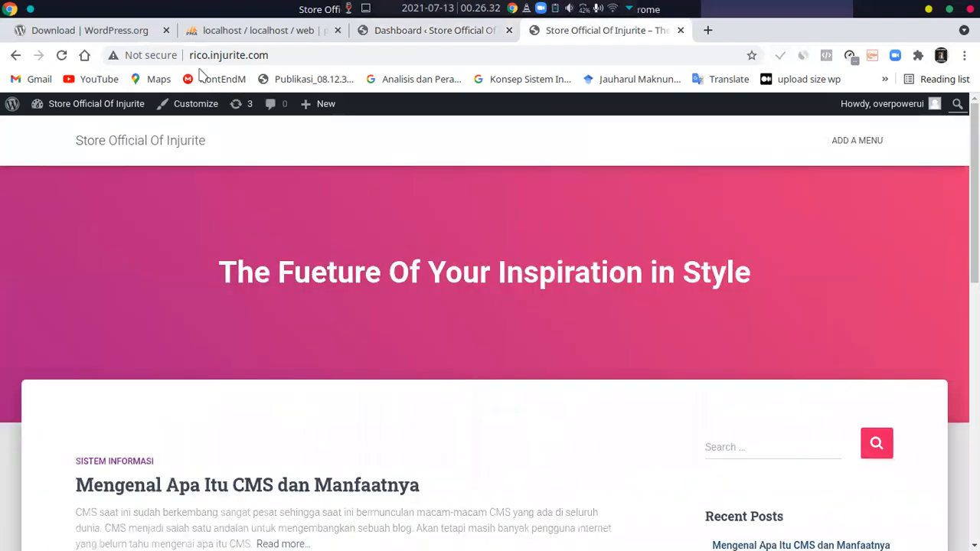
# Open the local WordPress site at localhost/wordpress in place of the WordPress download page and look over its home page
pyautogui.click(133, 34)
pyautogui.click(194, 55)
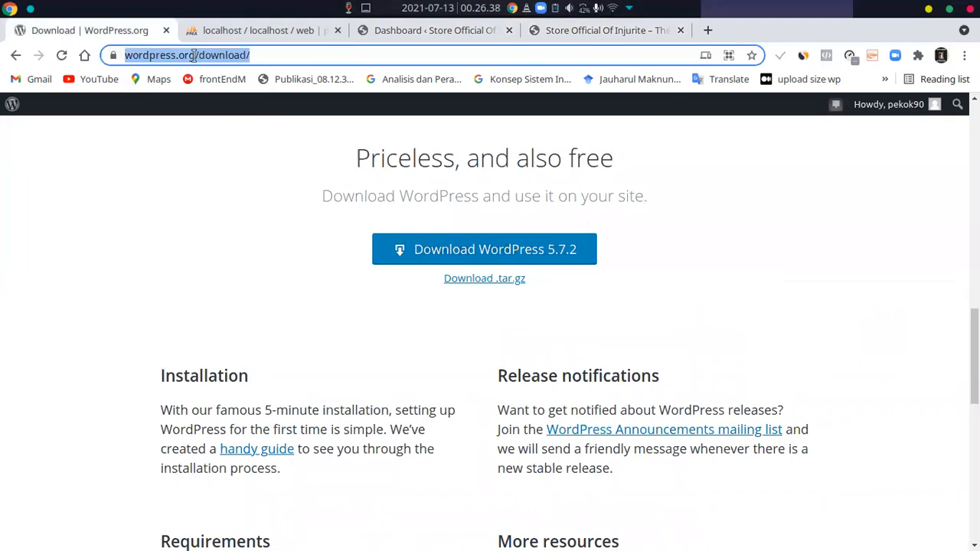
pyautogui.write('local')
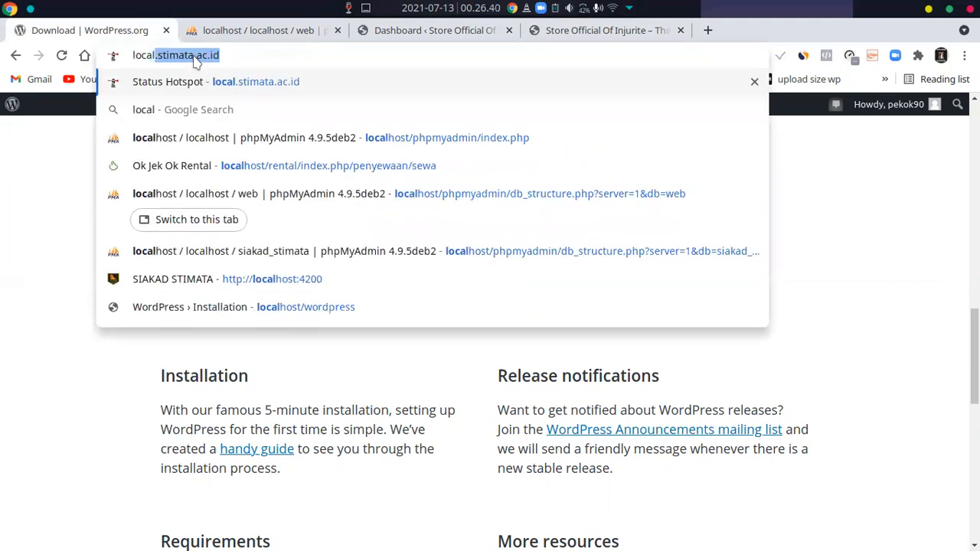
pyautogui.press('Up')
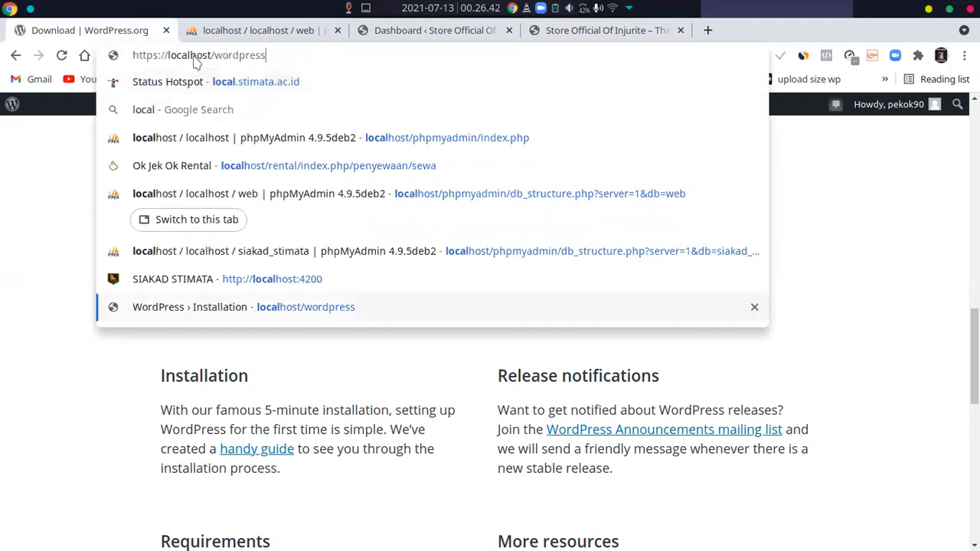
pyautogui.press('Return')
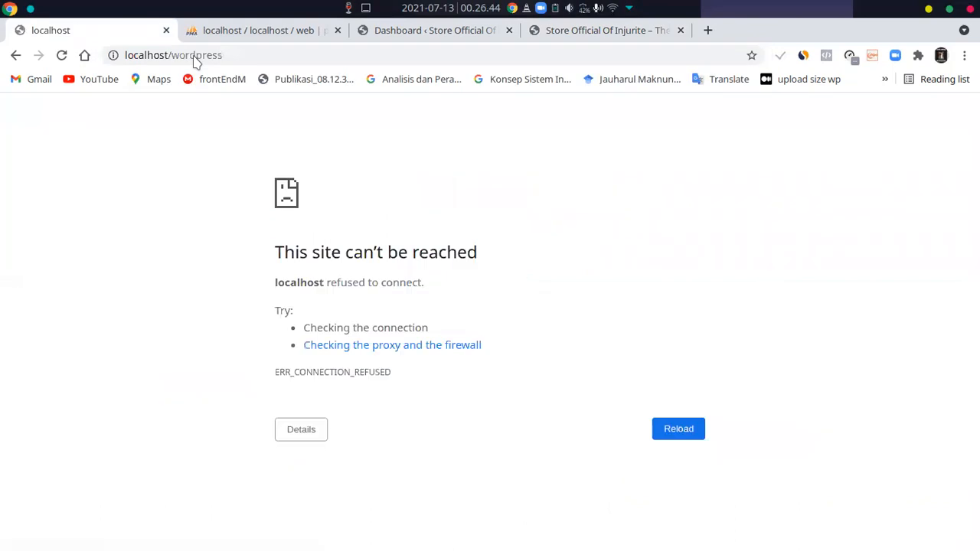
pyautogui.click(219, 55)
pyautogui.press('Return')
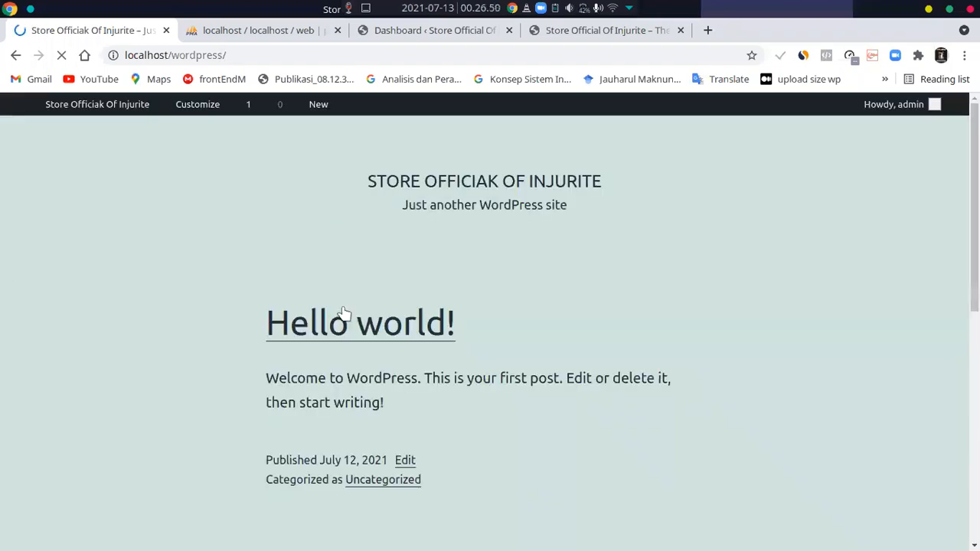
pyautogui.scroll(-5, 346, 322)
pyautogui.scroll(5, 344, 327)
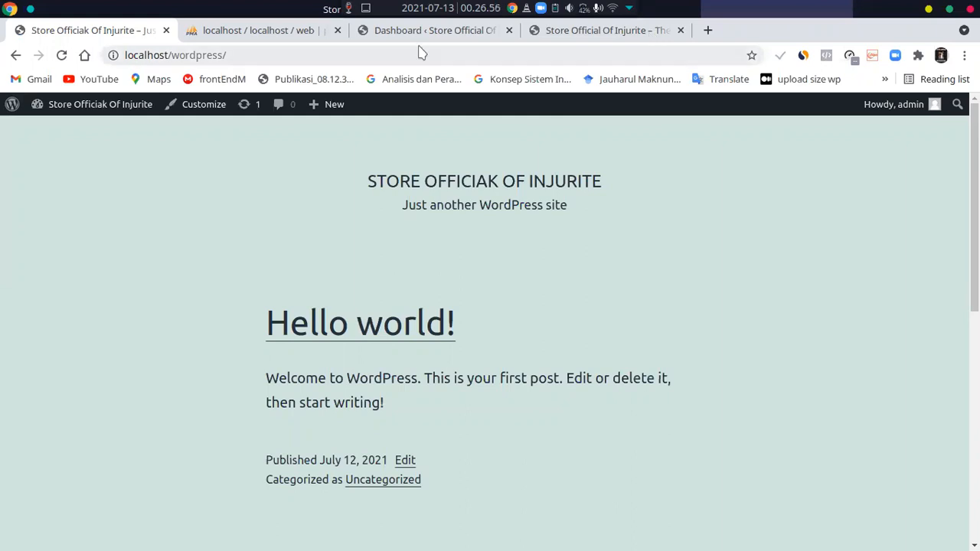
# Close the local site and open Sample Page for editing from the online store's list of pages
pyautogui.click(167, 31)
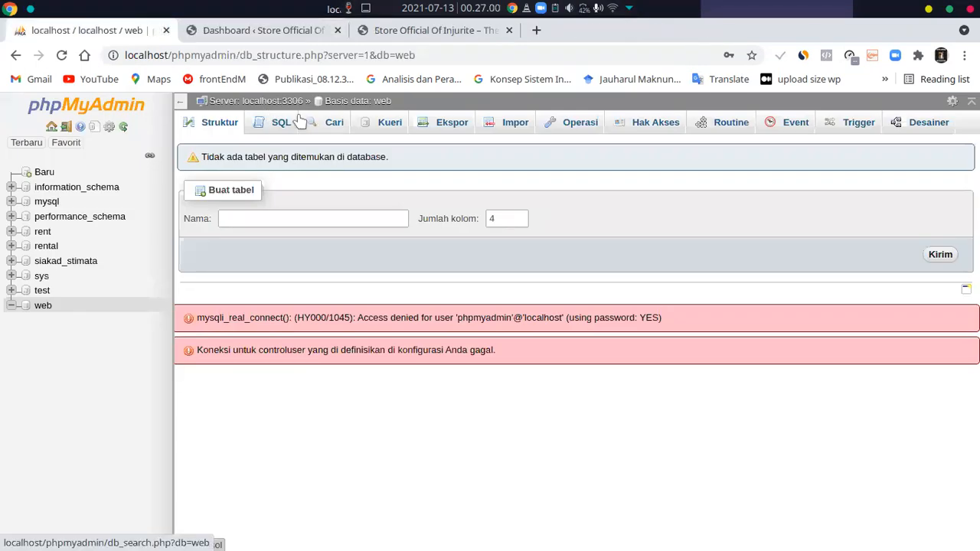
pyautogui.hotkey('ctrl', 'shift', 'Tab')
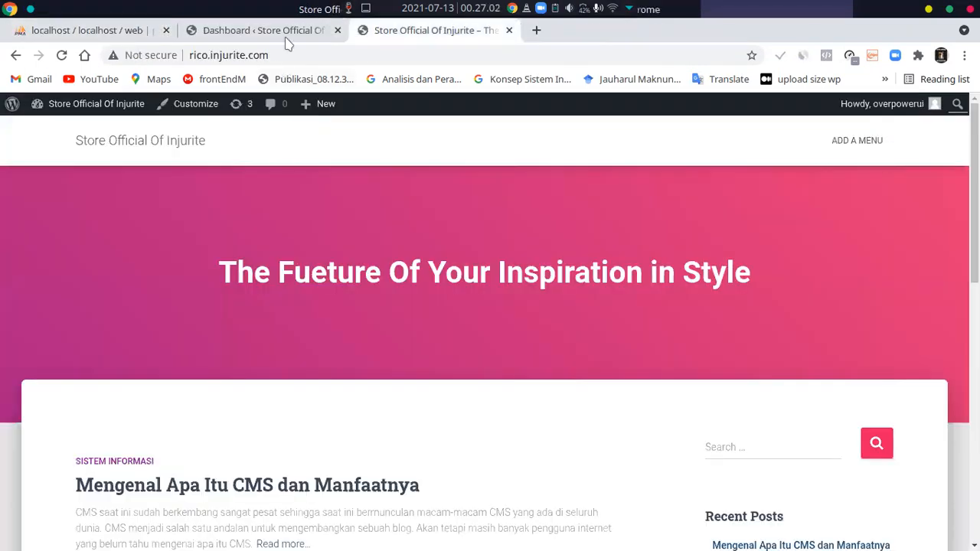
pyautogui.click(286, 35)
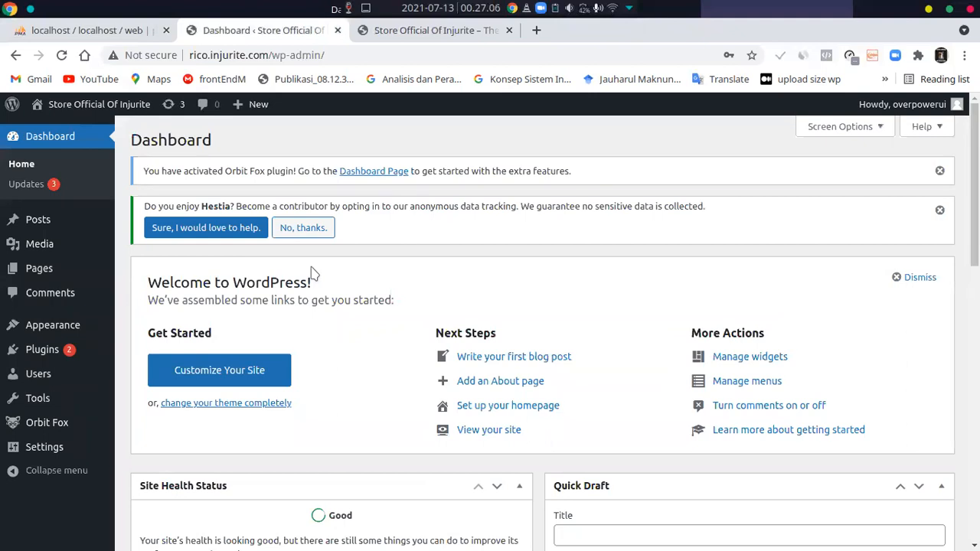
pyautogui.click(34, 267)
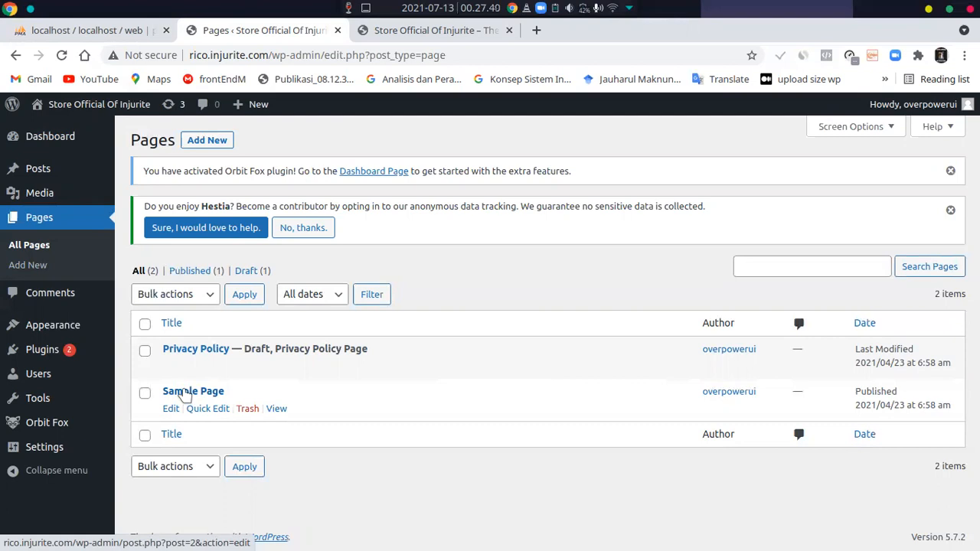
pyautogui.click(176, 410)
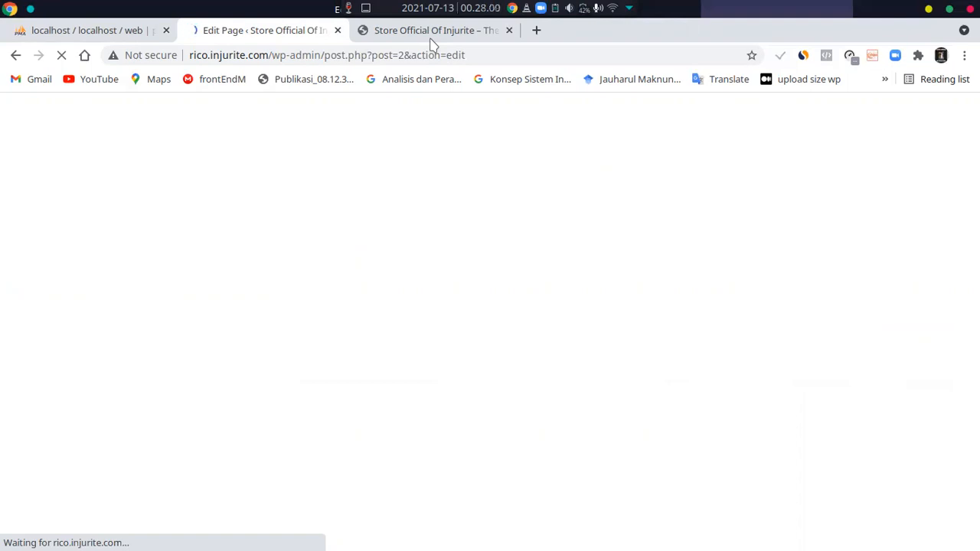
pyautogui.click(430, 34)
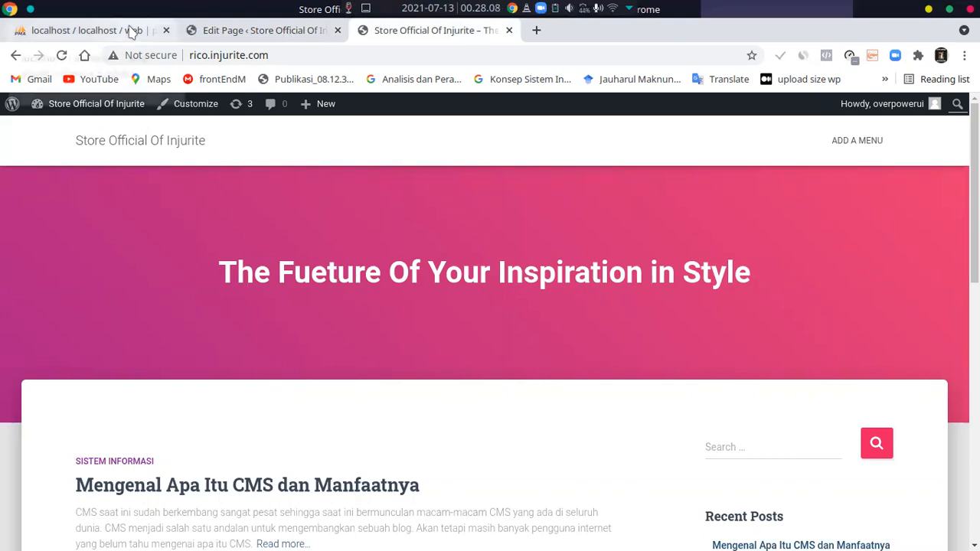
pyautogui.click(219, 35)
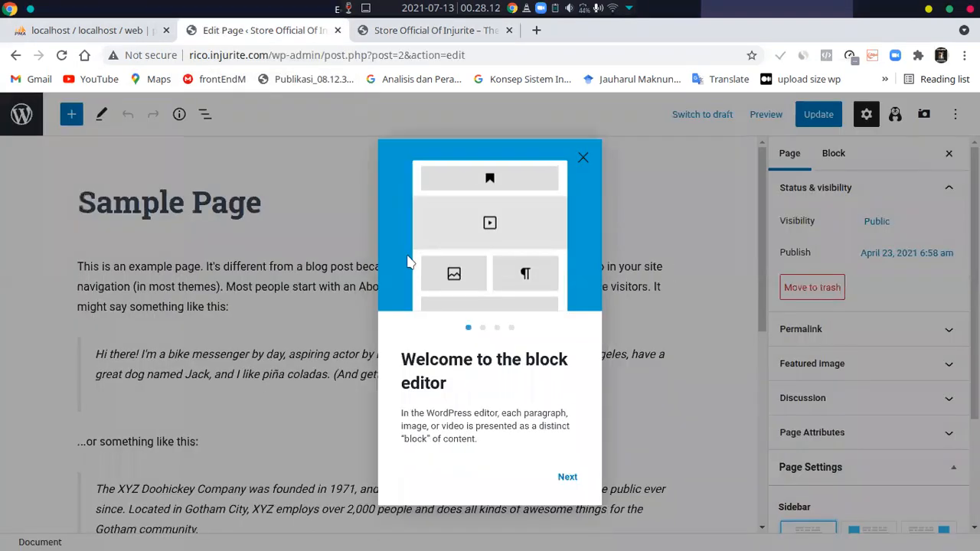
# Dismiss the block editor's welcome guide and look over Sample Page's content and its header and footer script fields
pyautogui.click(580, 163)
pyautogui.scroll(-5, 450, 333)
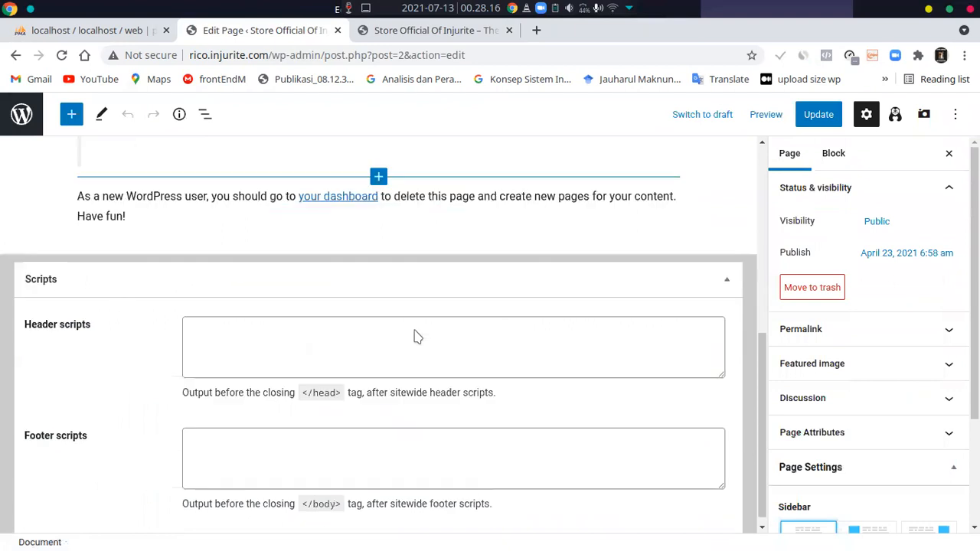
pyautogui.scroll(2, 414, 328)
pyautogui.scroll(-2, 413, 328)
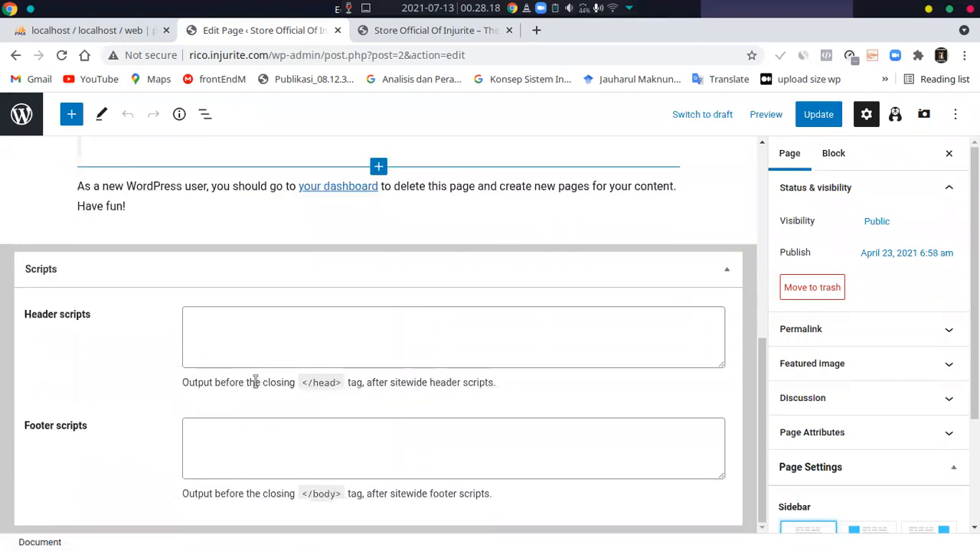
pyautogui.scroll(5, 291, 378)
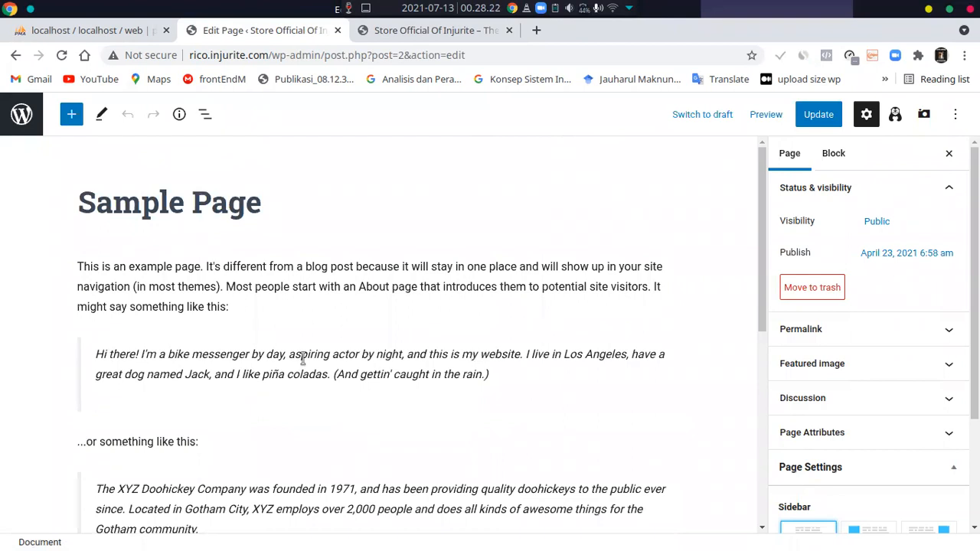
# Delete all content blocks from the body of Sample Page
pyautogui.hotkey('ctrl', 'a')
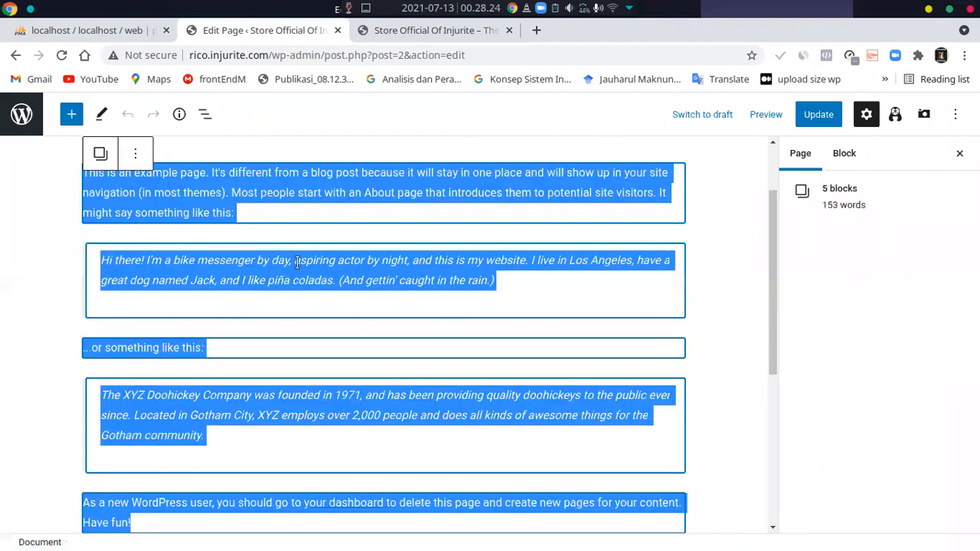
pyautogui.click(297, 261)
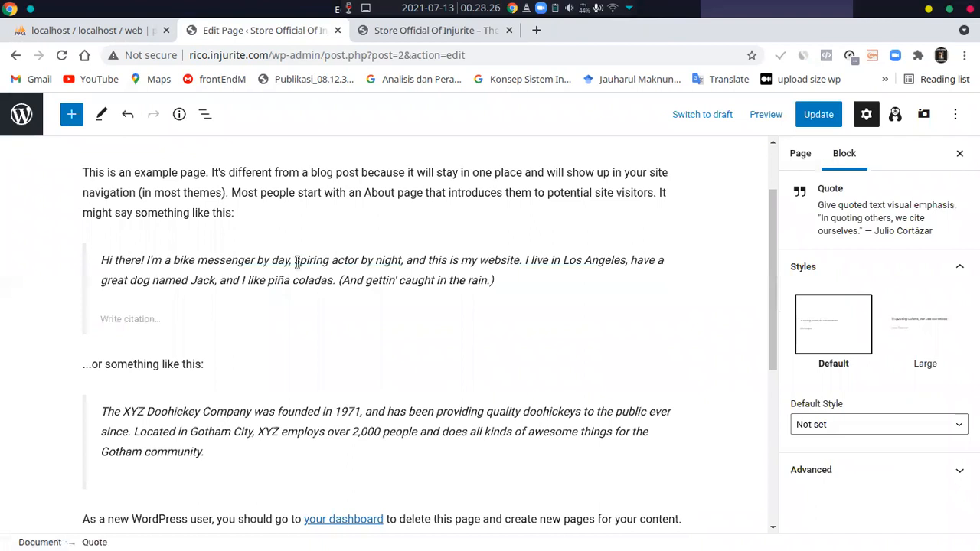
pyautogui.hotkey('ctrl', 'a')
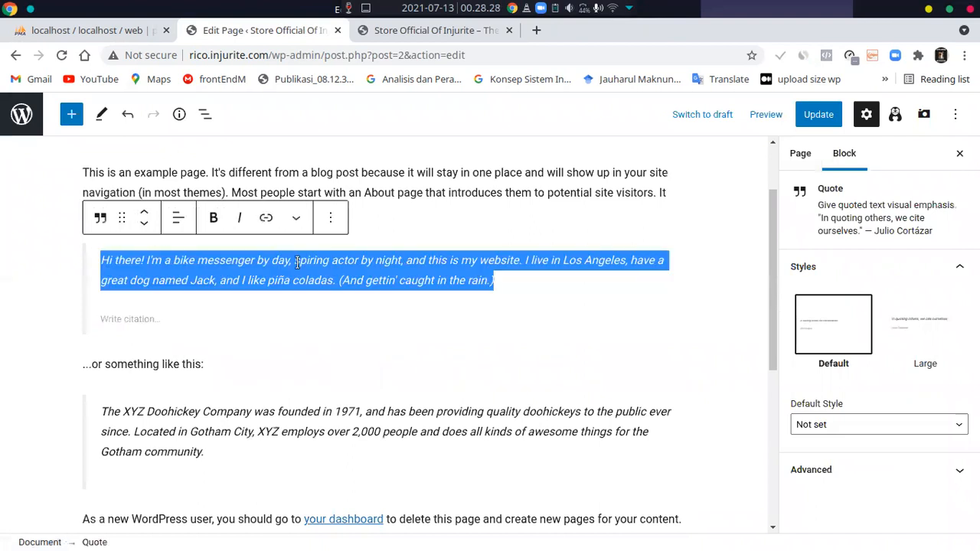
pyautogui.hotkey('ctrl', 'a')
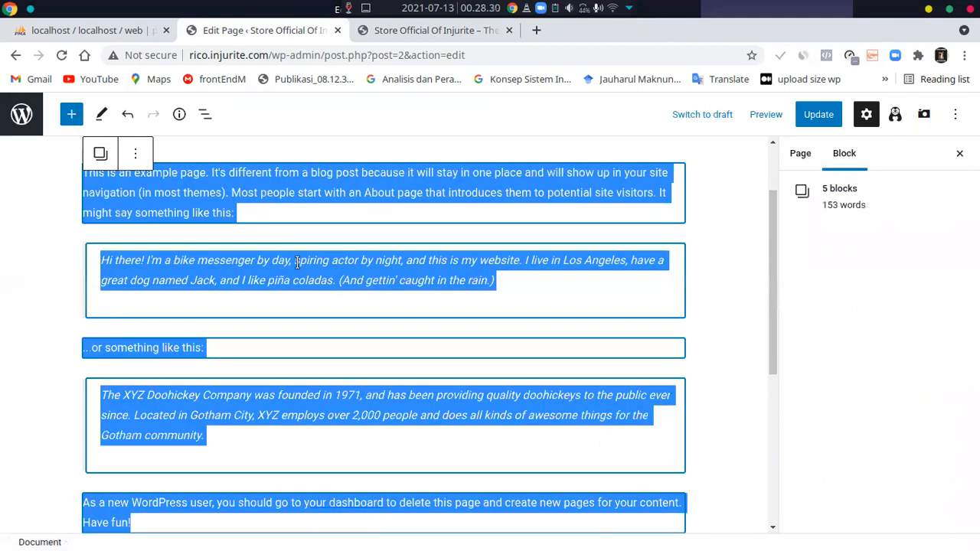
pyautogui.press('BackSpace')
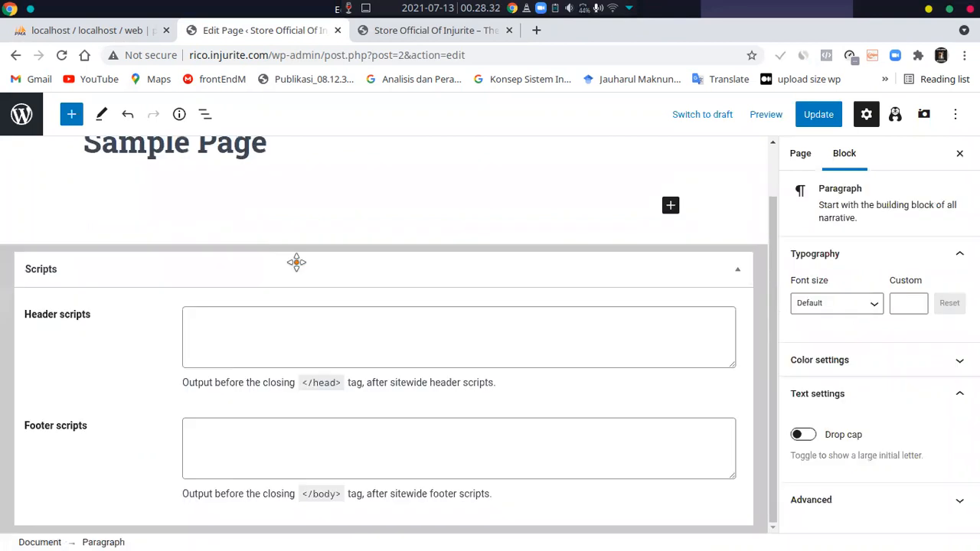
pyautogui.scroll(1, 297, 263)
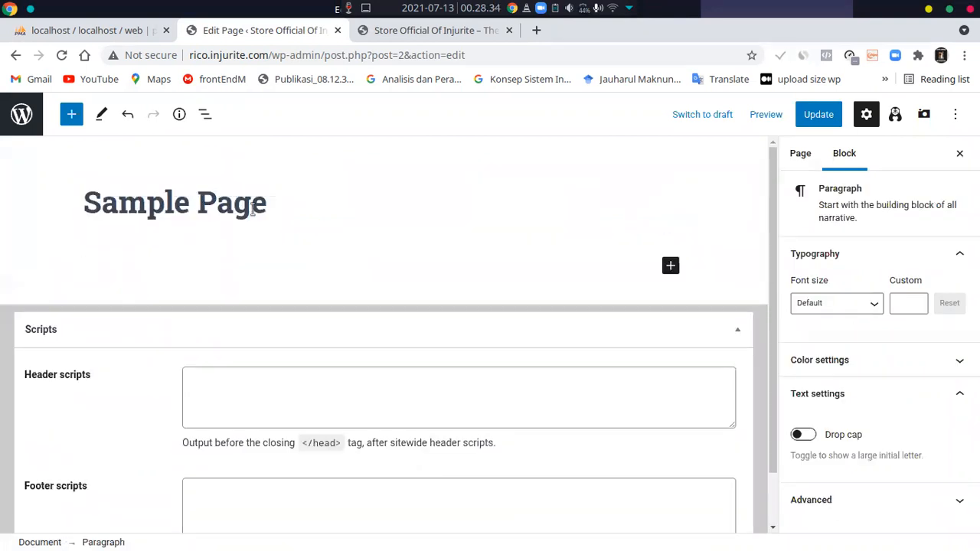
# Replace the page title with "Blog" and move on to the empty body paragraph
pyautogui.tripleClick(251, 208)
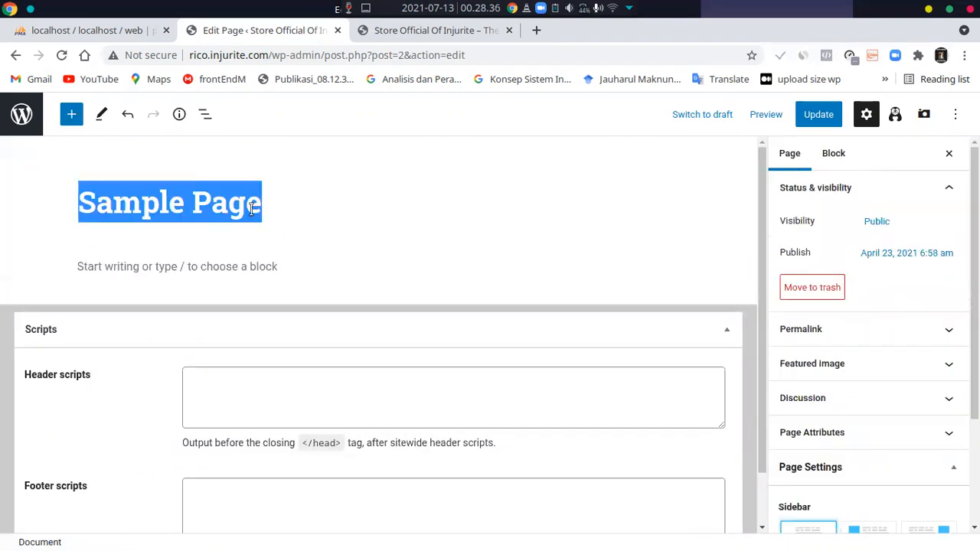
pyautogui.write('Blog')
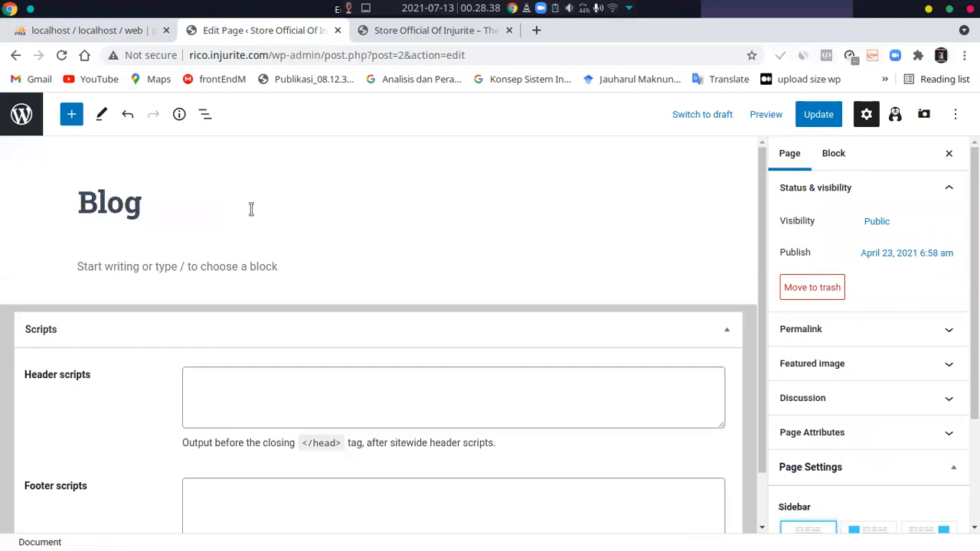
pyautogui.press('Return')
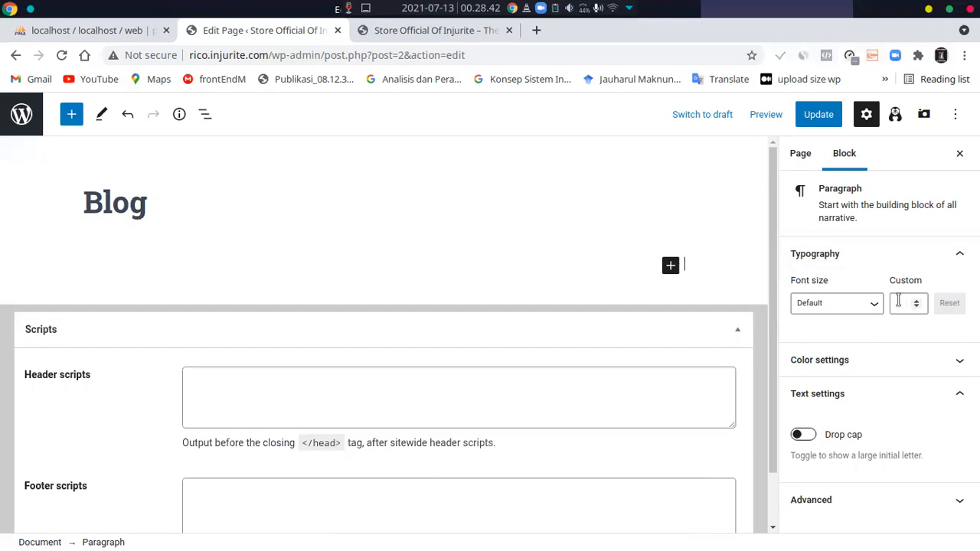
# Show the page's own settings and expand the Permalink and Featured image sections
pyautogui.click(802, 157)
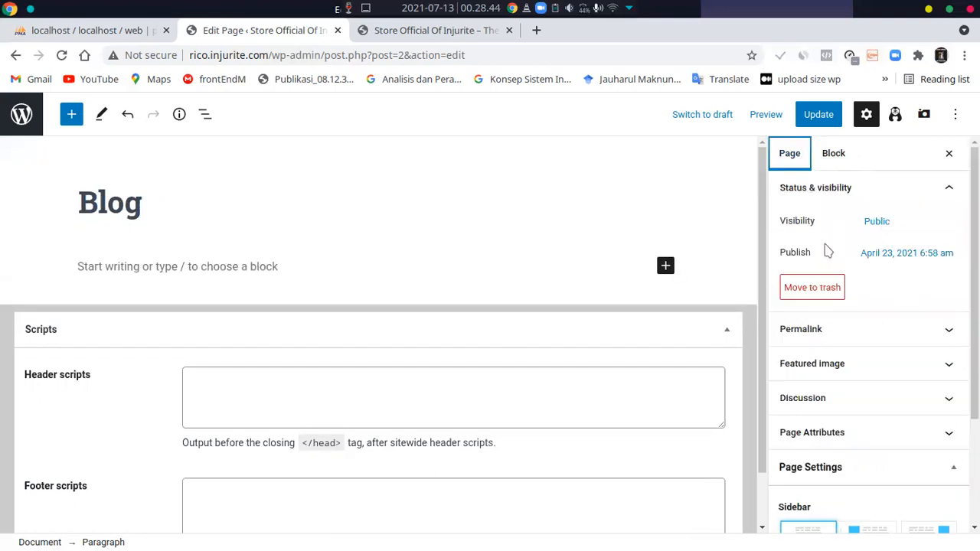
pyautogui.scroll(-1, 824, 253)
pyautogui.click(845, 299)
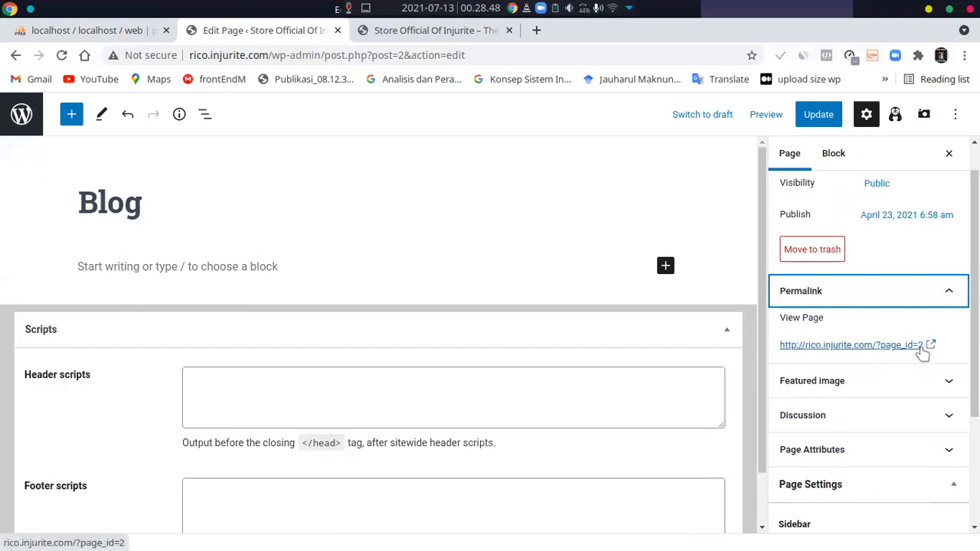
pyautogui.click(844, 381)
pyautogui.scroll(-3, 839, 393)
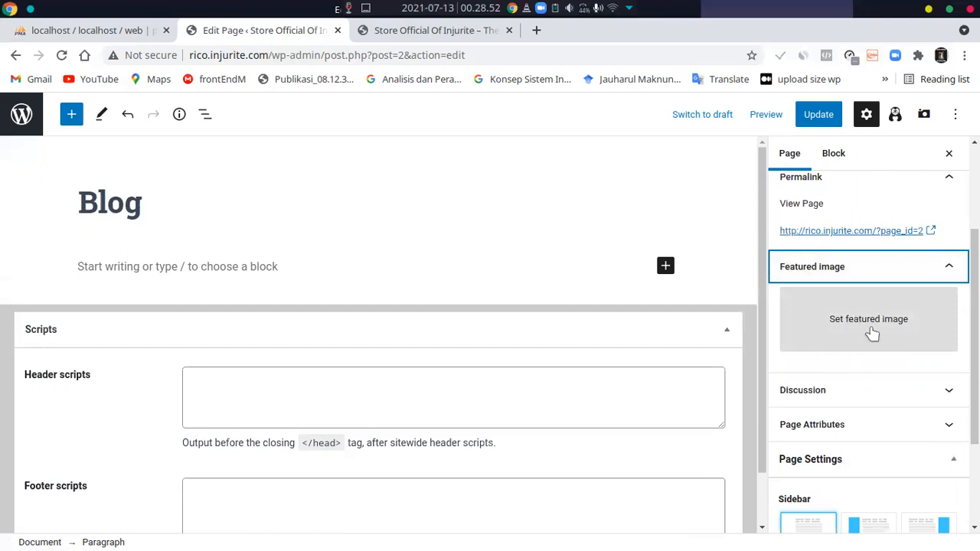
# Review the remaining page settings, including the sidebar layout, and update the Blog page
pyautogui.scroll(-2, 824, 360)
pyautogui.scroll(-2, 824, 329)
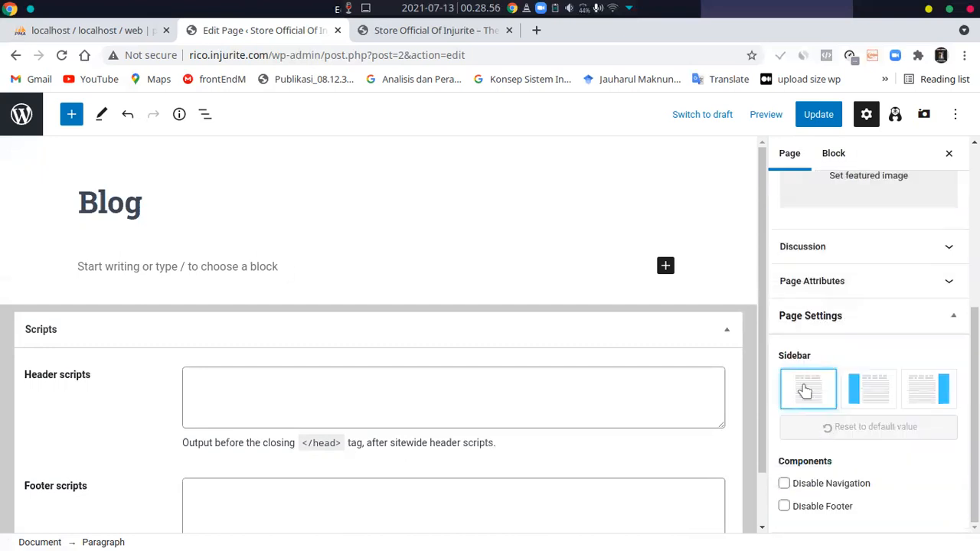
pyautogui.scroll(5, 907, 399)
pyautogui.scroll(2, 908, 400)
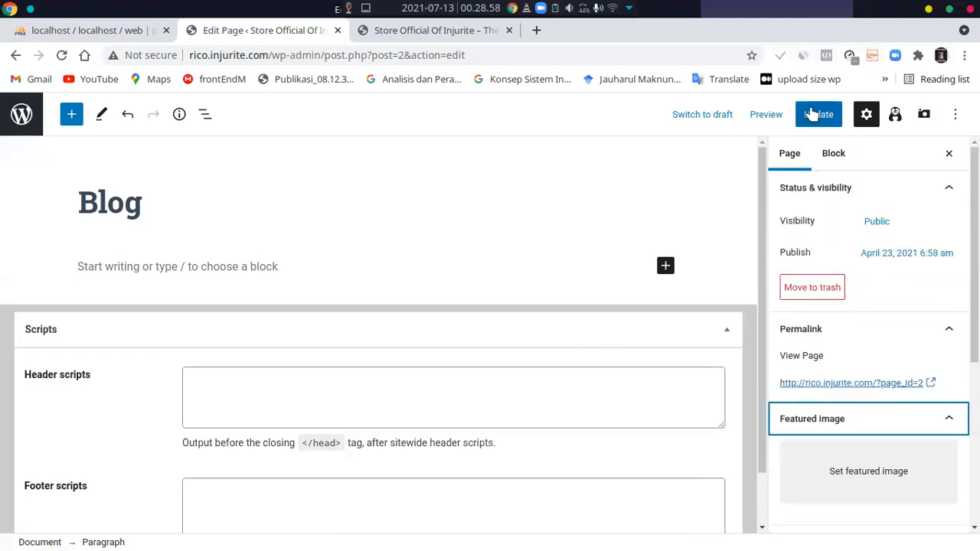
pyautogui.click(821, 121)
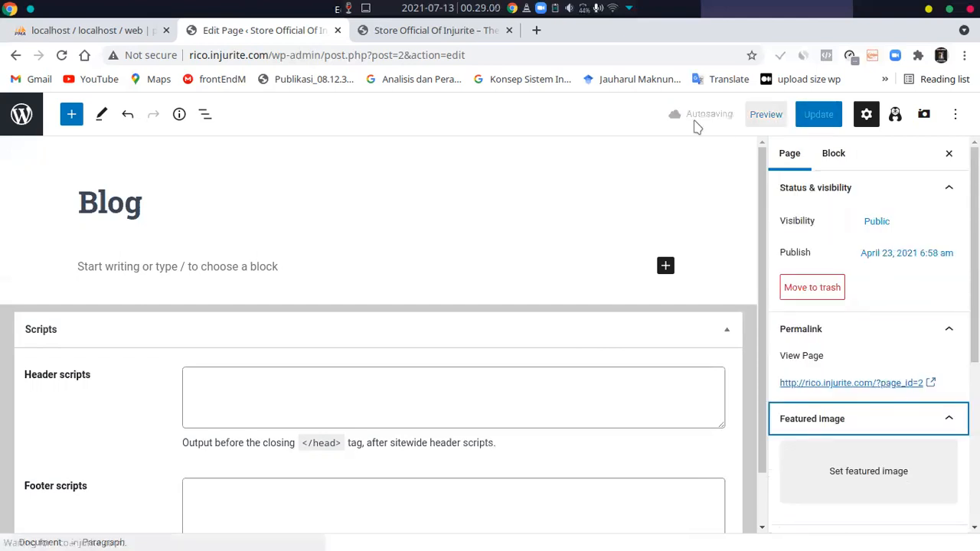
pyautogui.click(825, 118)
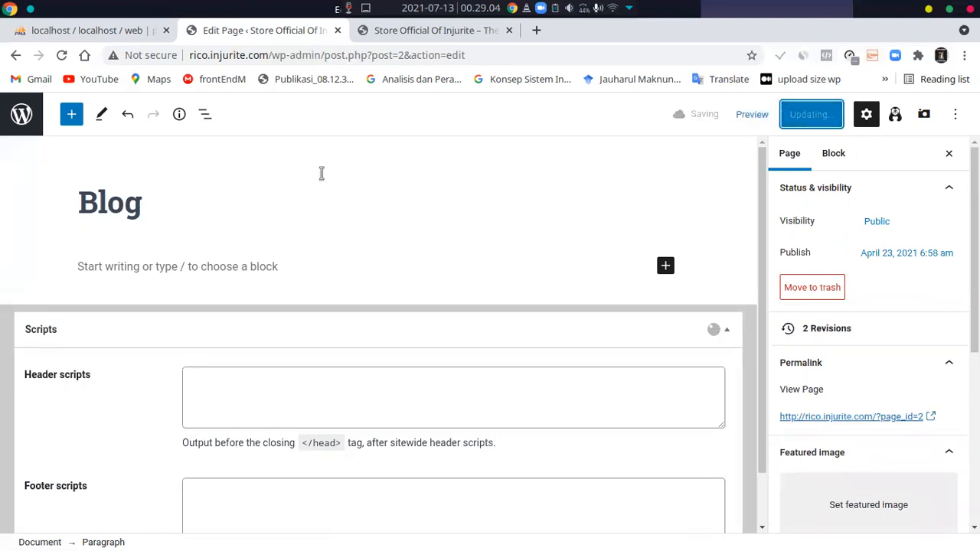
# Return to the refreshed Pages list, view the published Blog page, and come back to the list
pyautogui.hotkey('alt', 'Left')
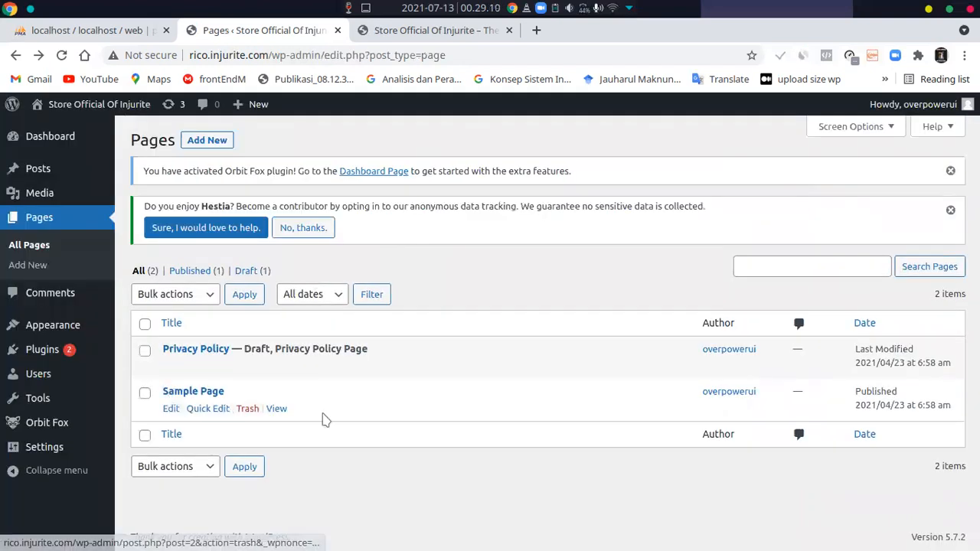
pyautogui.press('F5')
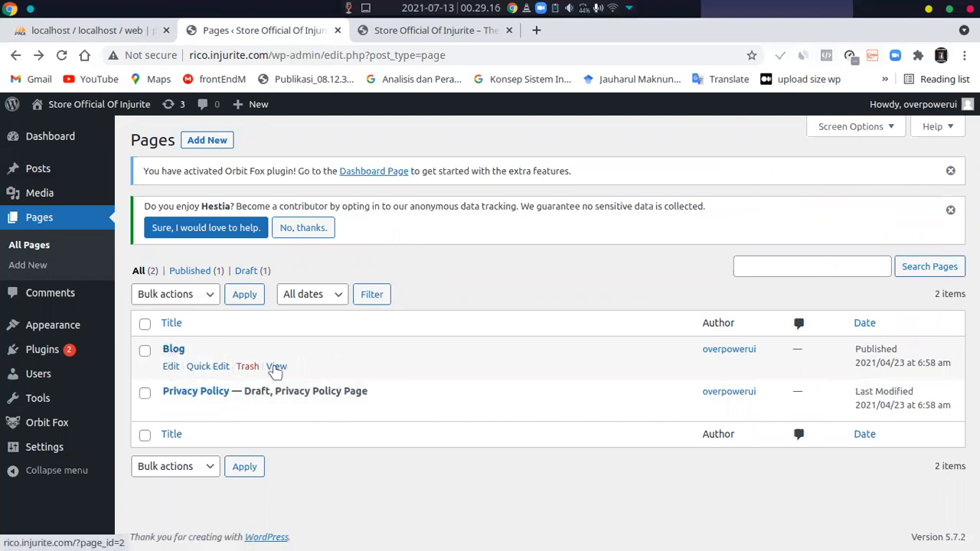
pyautogui.click(276, 368)
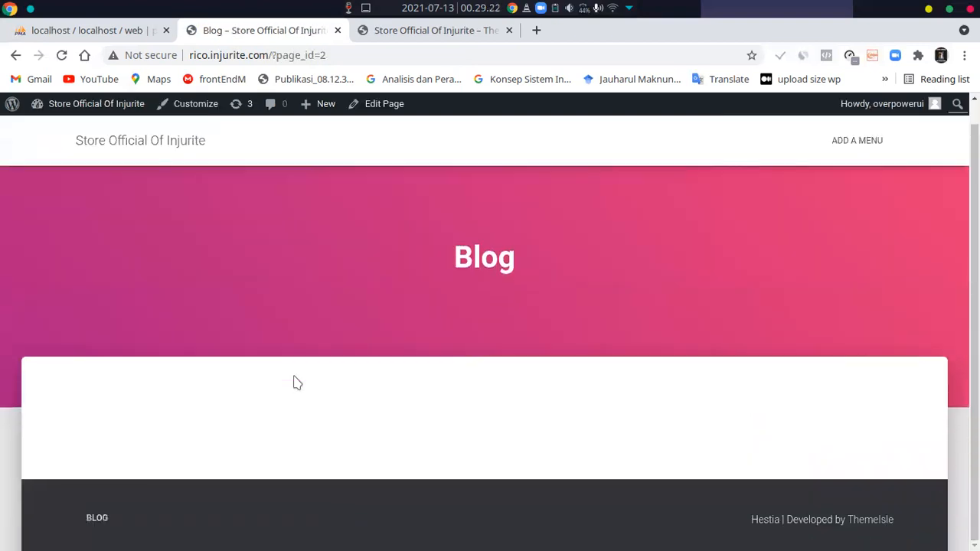
pyautogui.press('F5')
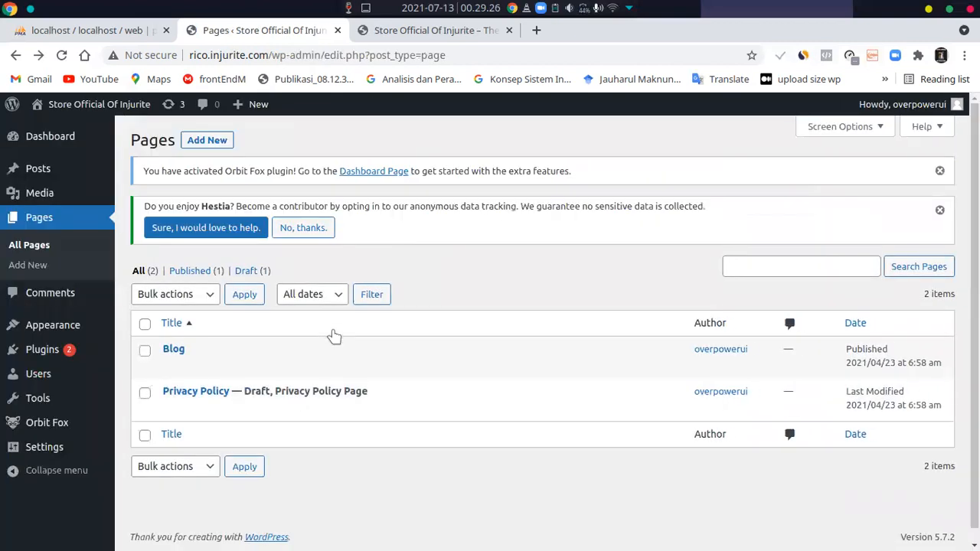
pyautogui.moveTo(335, 344)
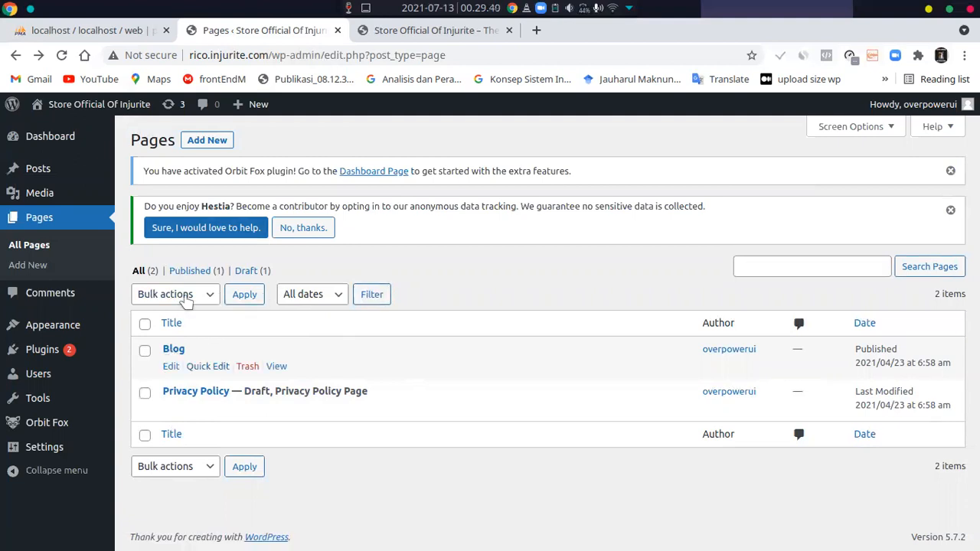
# Add a new page and title it "Contact US"
pyautogui.click(202, 143)
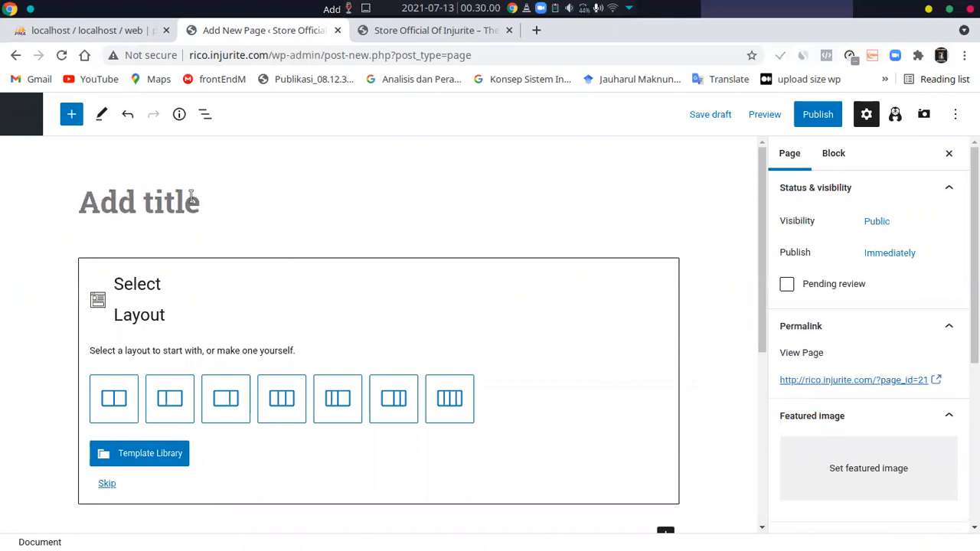
pyautogui.write('Contact')
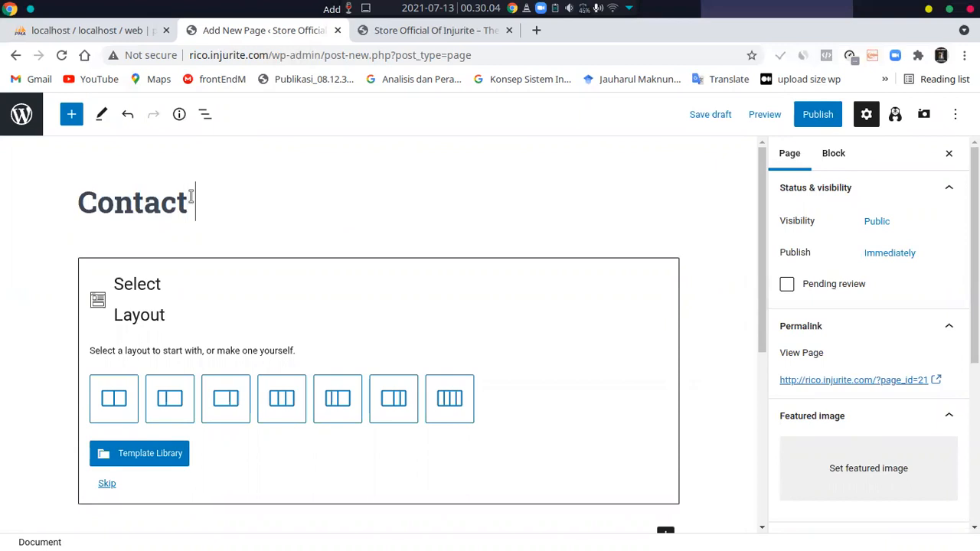
pyautogui.write(' US')
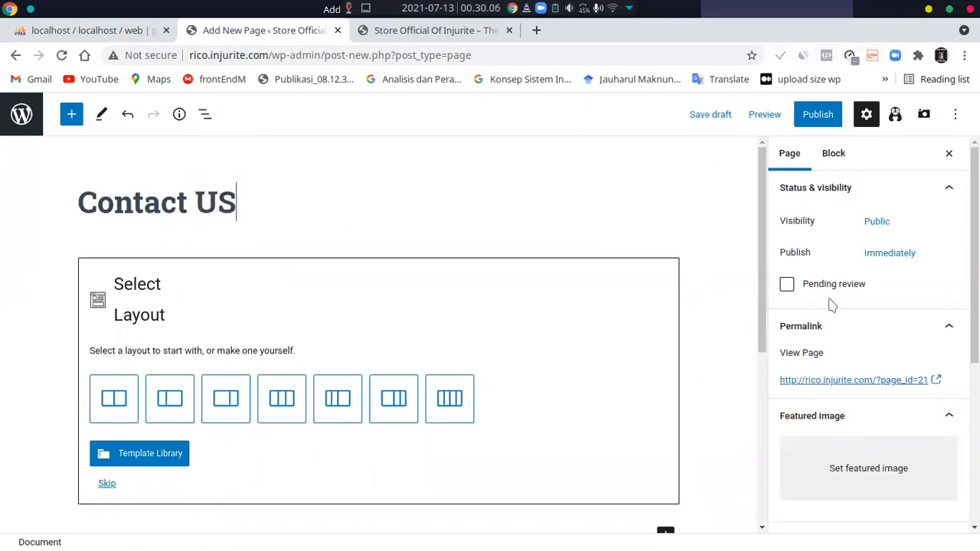
# Choose the two-column section layout with a wide first column and a narrow second column for the page body
pyautogui.scroll(-2, 405, 359)
pyautogui.scroll(2, 168, 315)
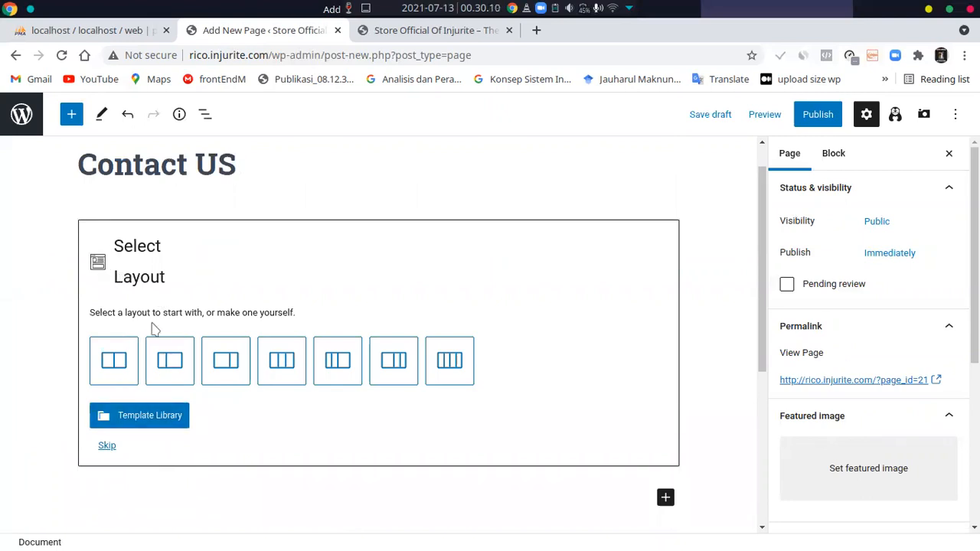
pyautogui.click(224, 362)
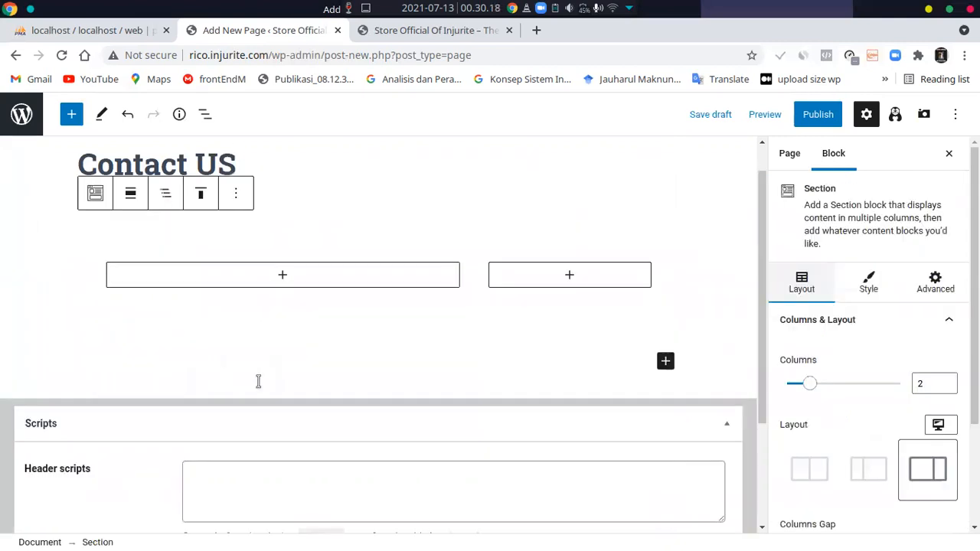
# Search the blocks for "hea" and insert a Heading block in the wide column of the section
pyautogui.scroll(1, 298, 336)
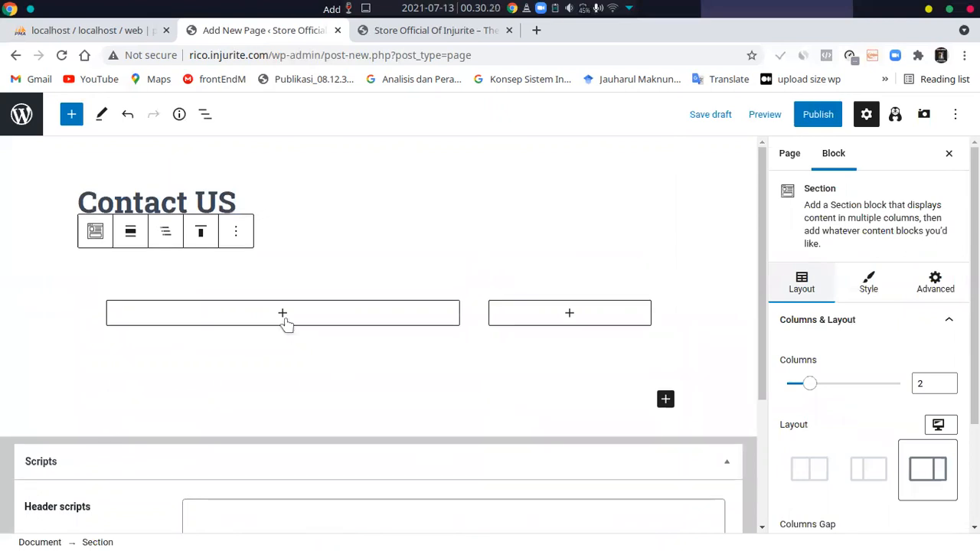
pyautogui.click(282, 313)
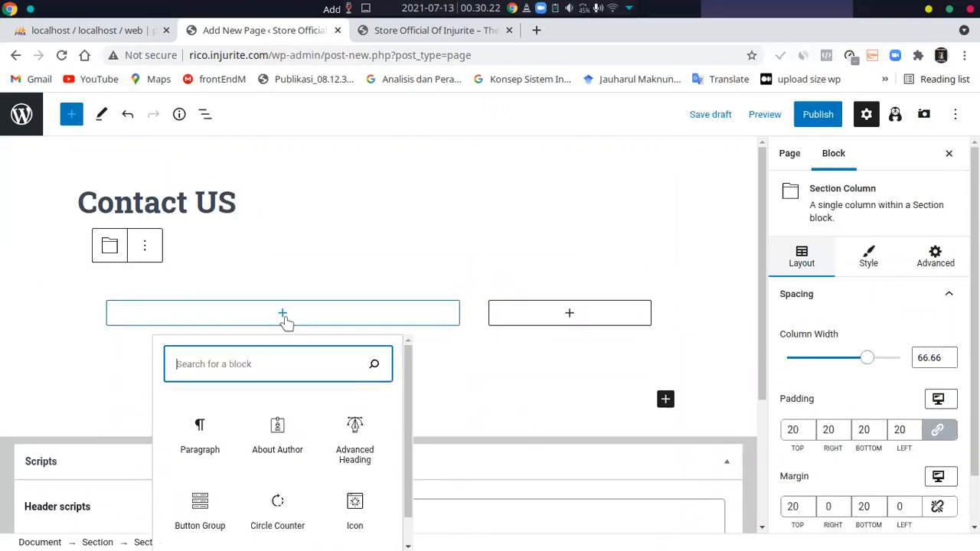
pyautogui.scroll(-1, 391, 403)
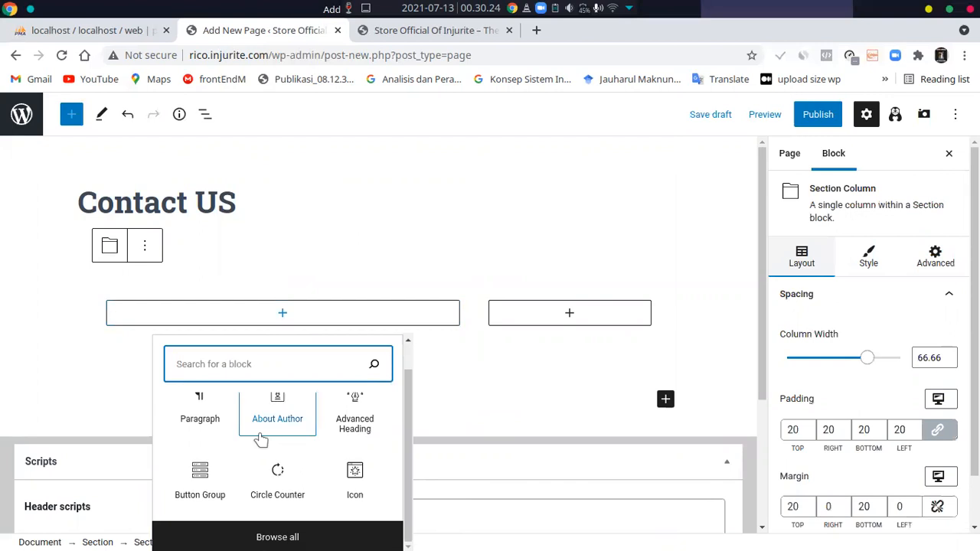
pyautogui.scroll(1, 310, 431)
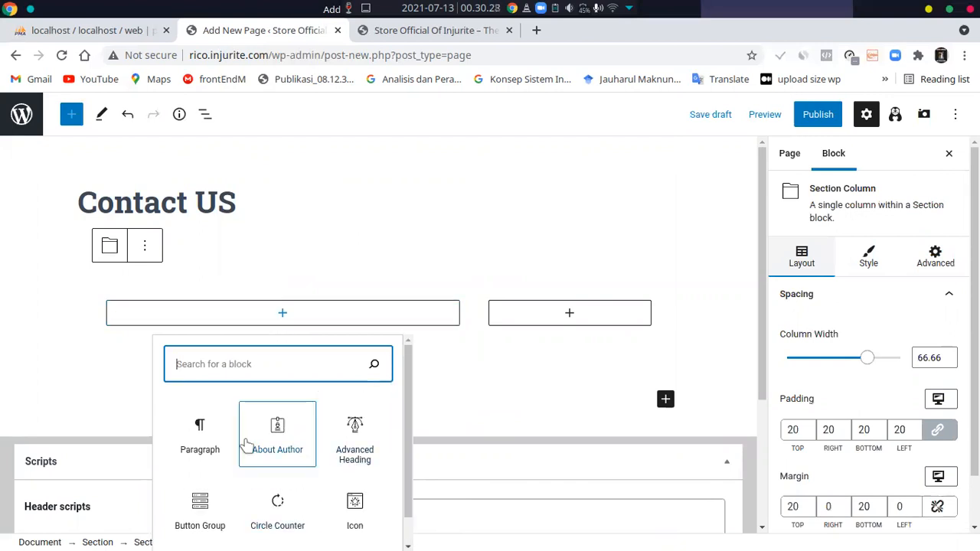
pyautogui.scroll(-1, 289, 436)
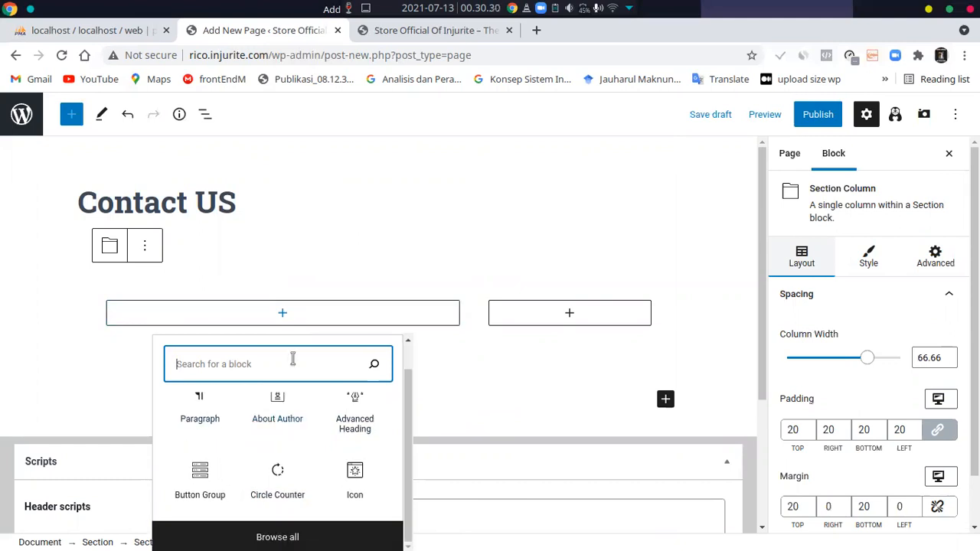
pyautogui.write('hea')
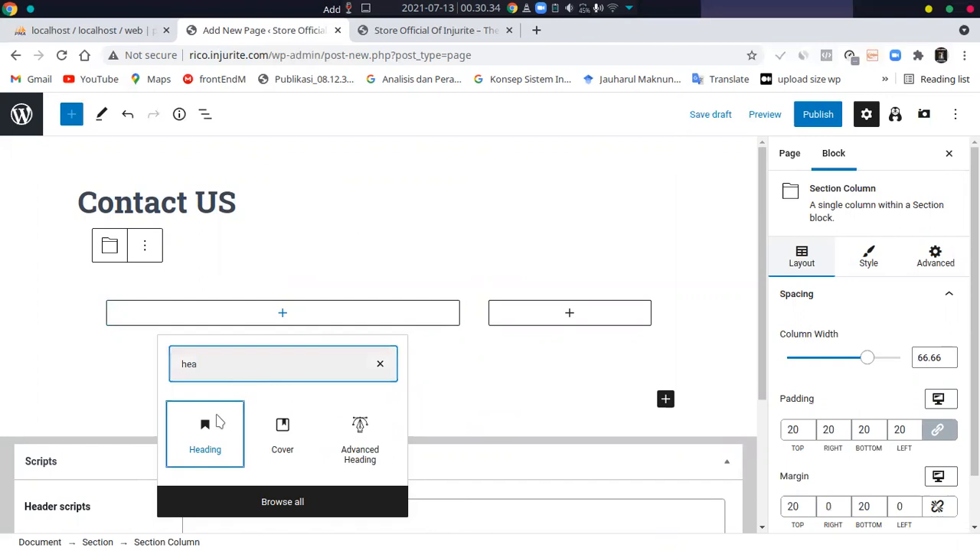
pyautogui.click(218, 421)
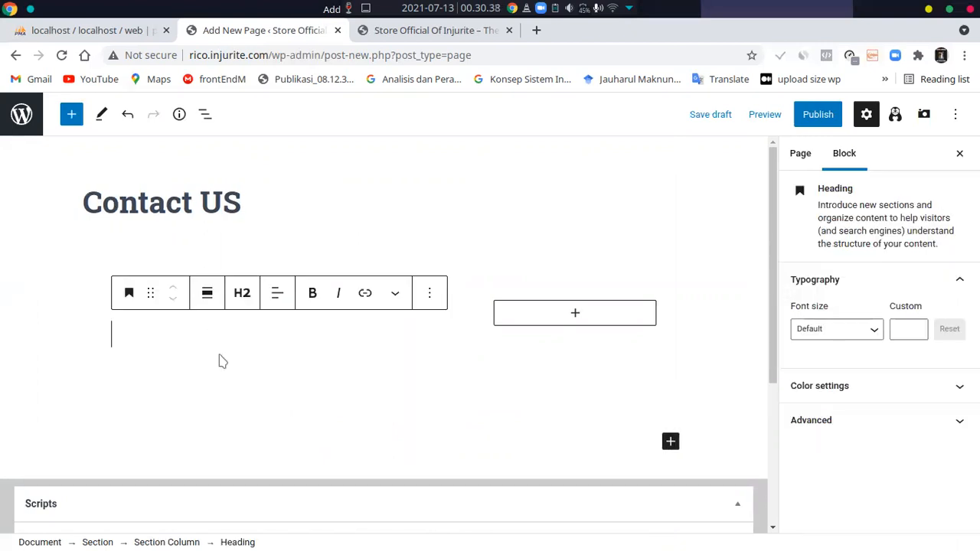
# Write "No Telp :" followed by the contact phone number in the heading and start a new paragraph below it
pyautogui.write('No TEl')
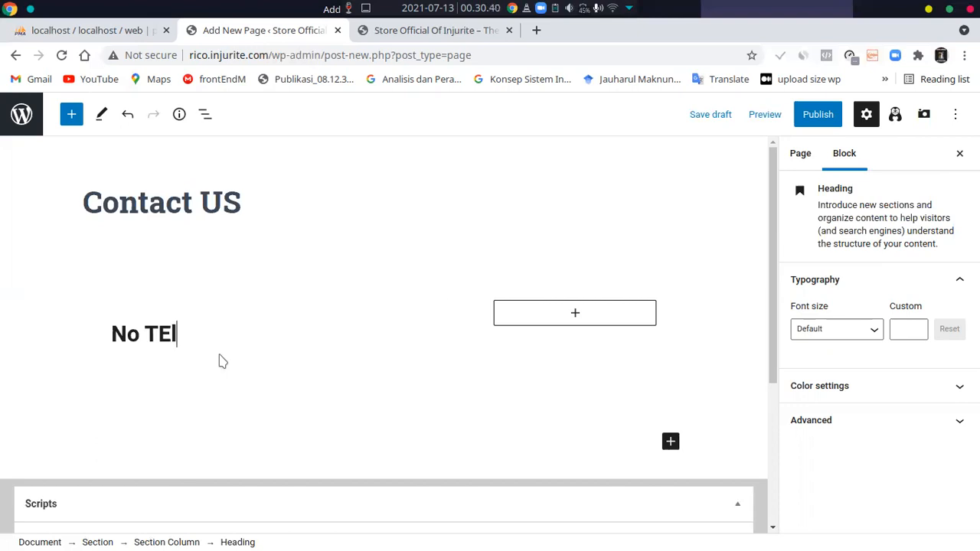
pyautogui.press('BackSpace')
pyautogui.press('BackSpace')
pyautogui.write('lp')
pyautogui.press('BackSpace')
pyautogui.press('BackSpace')
pyautogui.press('BackSpace')
pyautogui.write('elp ')
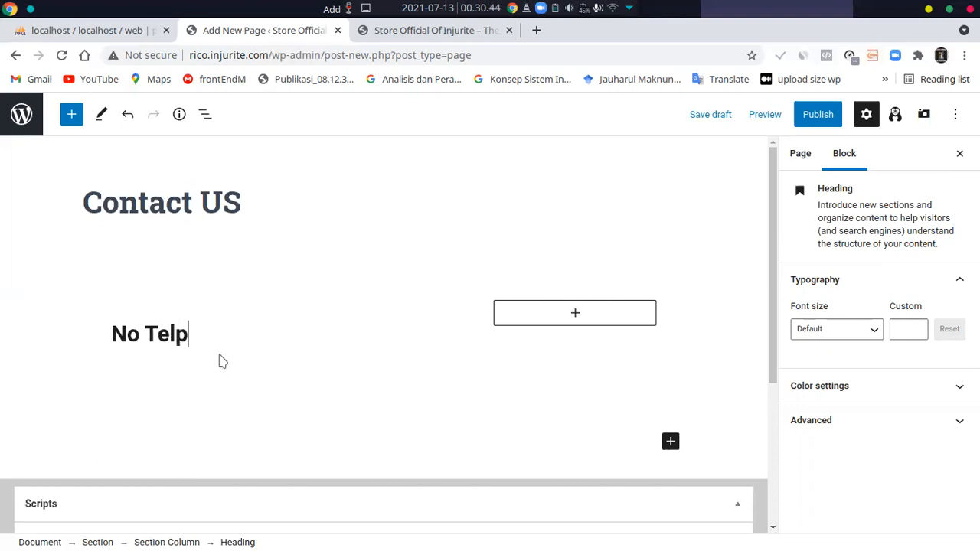
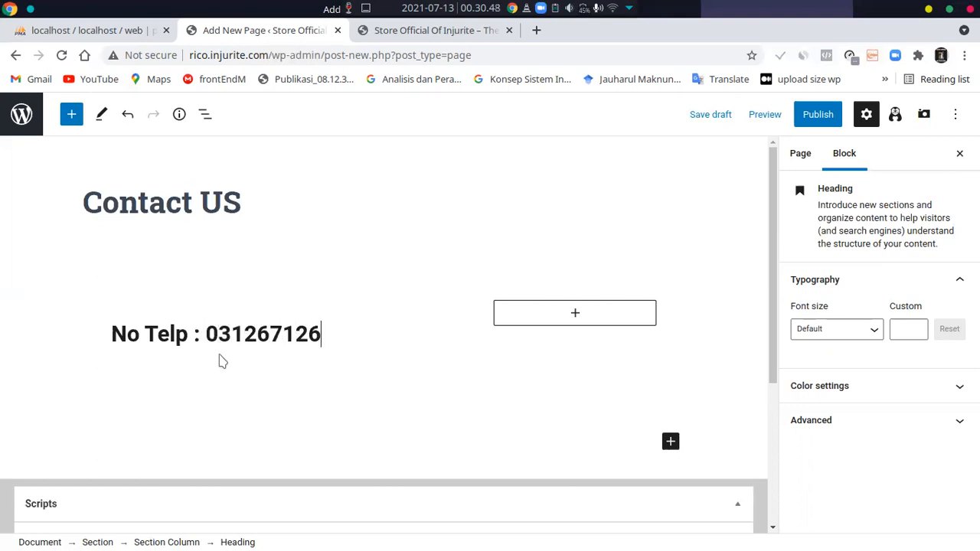
pyautogui.press('Return')
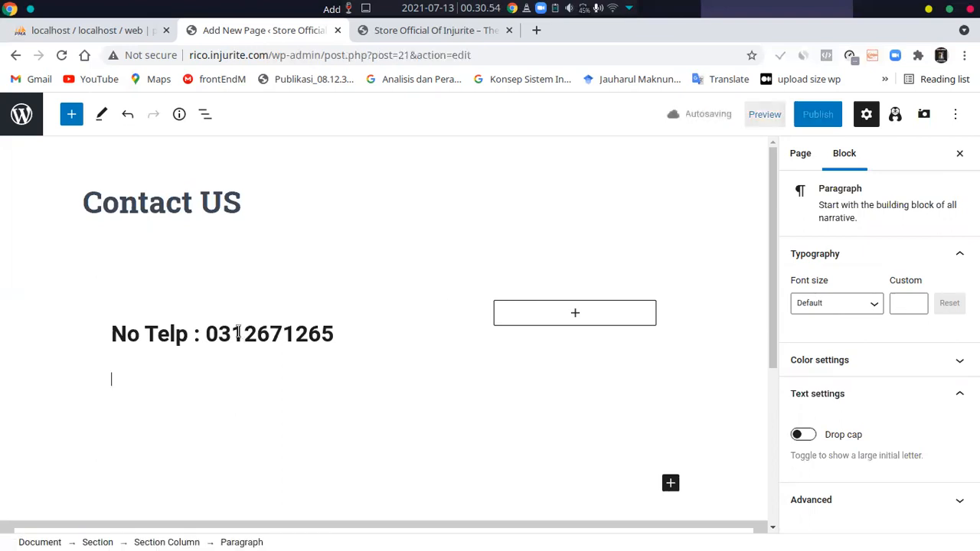
# Change the phone number heading to level H4
pyautogui.click(238, 332)
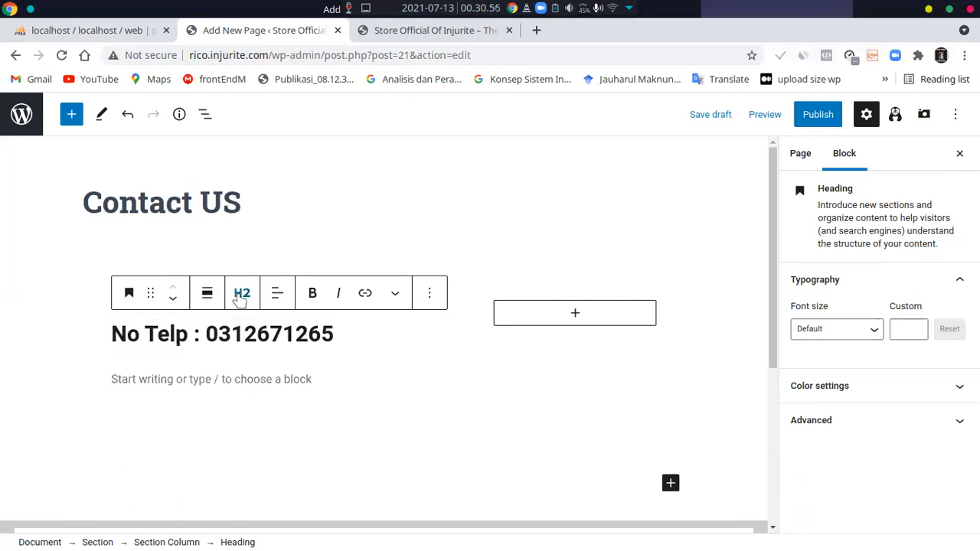
pyautogui.click(241, 295)
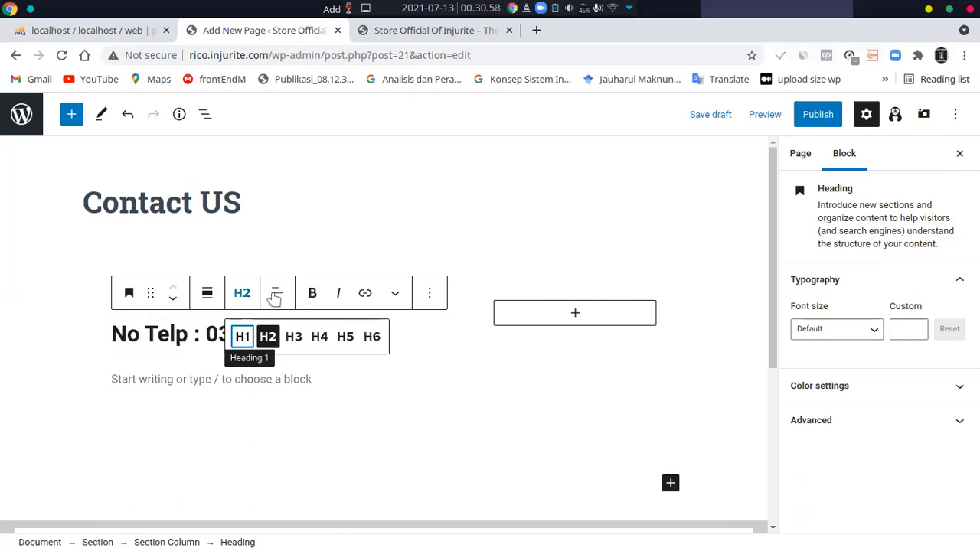
pyautogui.click(276, 297)
pyautogui.click(242, 293)
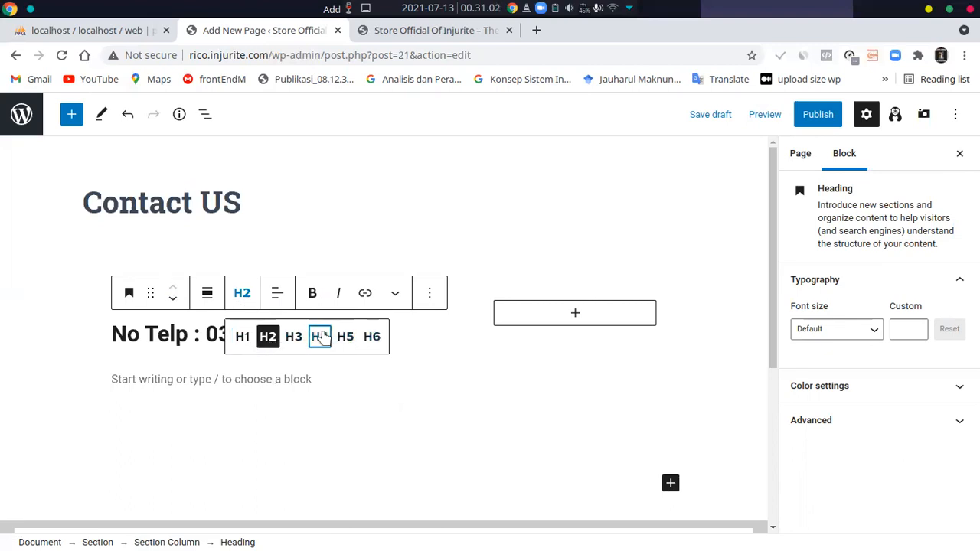
pyautogui.click(320, 337)
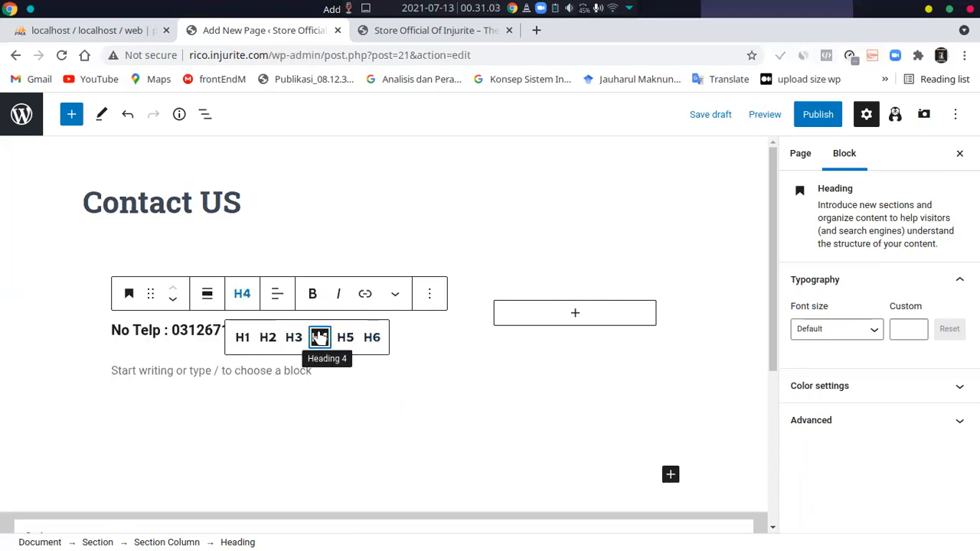
pyautogui.click(151, 294)
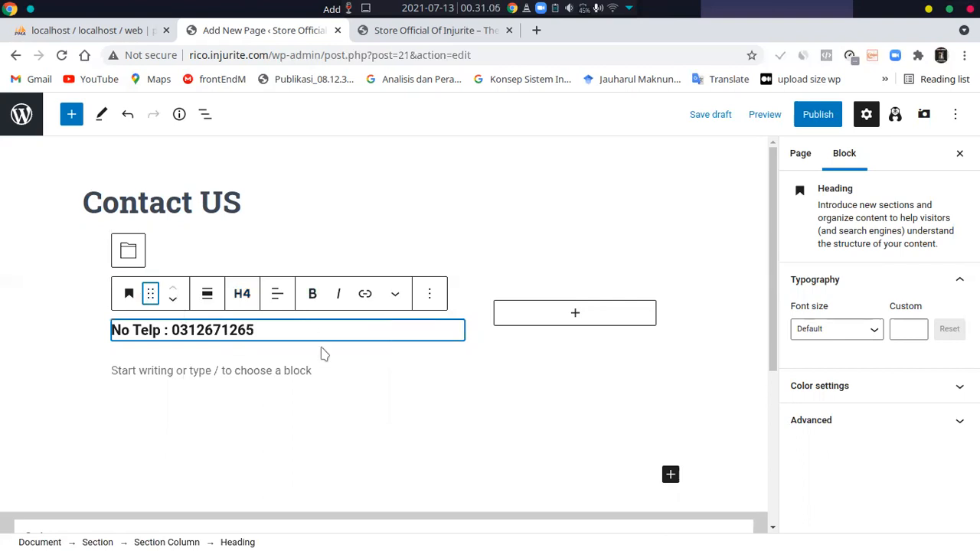
# Insert a second Heading block below the phone number heading and set its level to H5
pyautogui.click(218, 375)
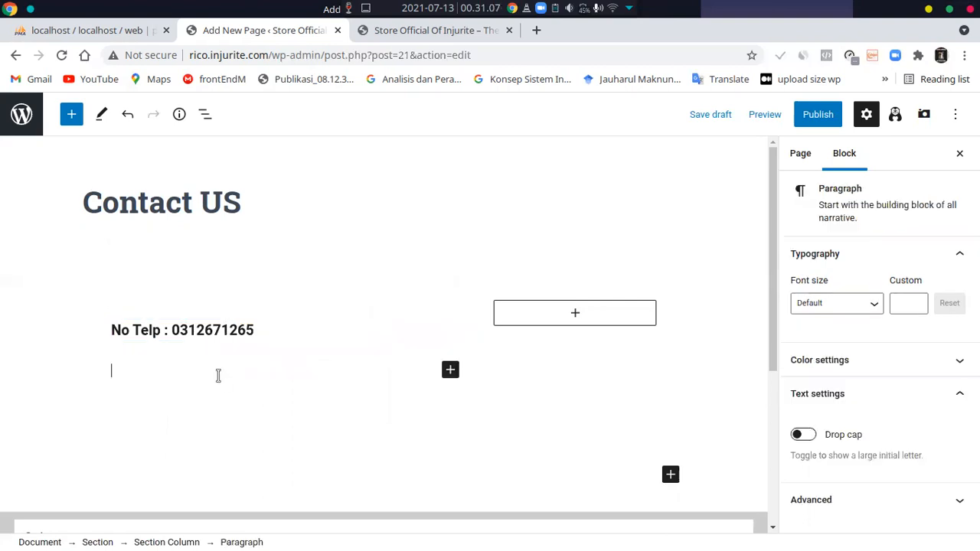
pyautogui.click(450, 370)
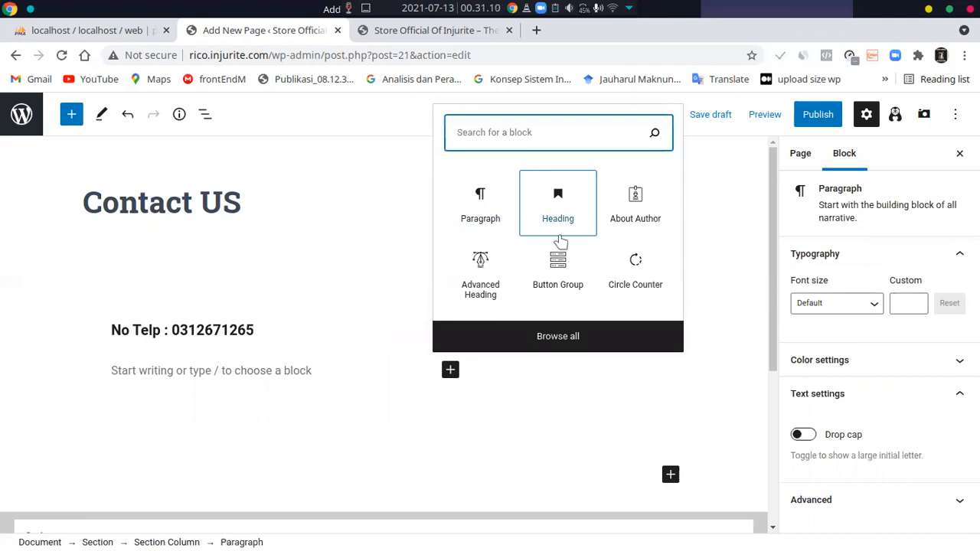
pyautogui.click(558, 220)
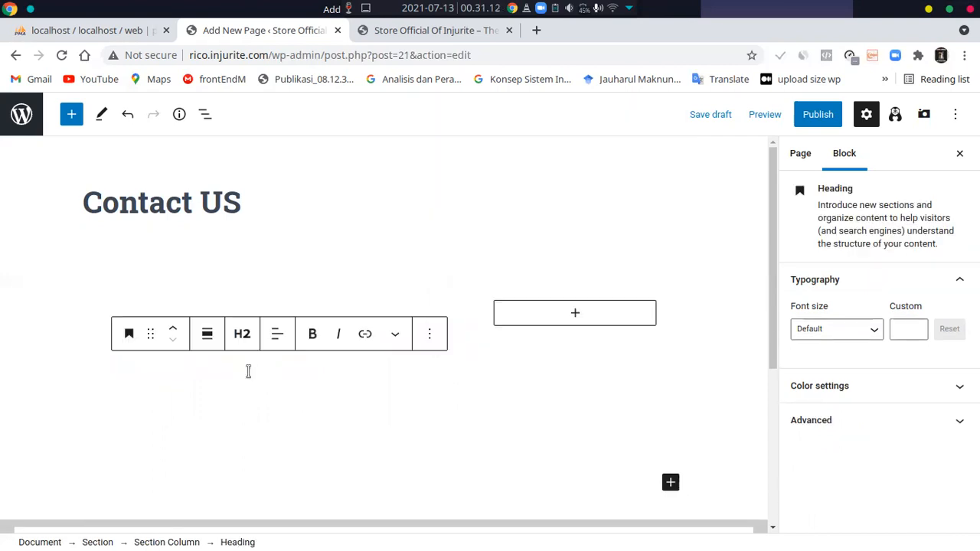
pyautogui.click(243, 334)
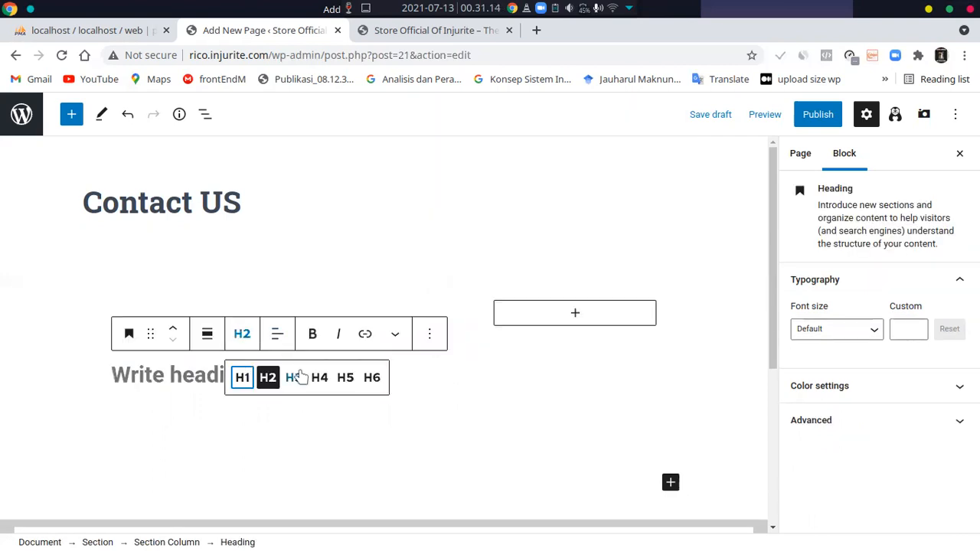
pyautogui.click(344, 377)
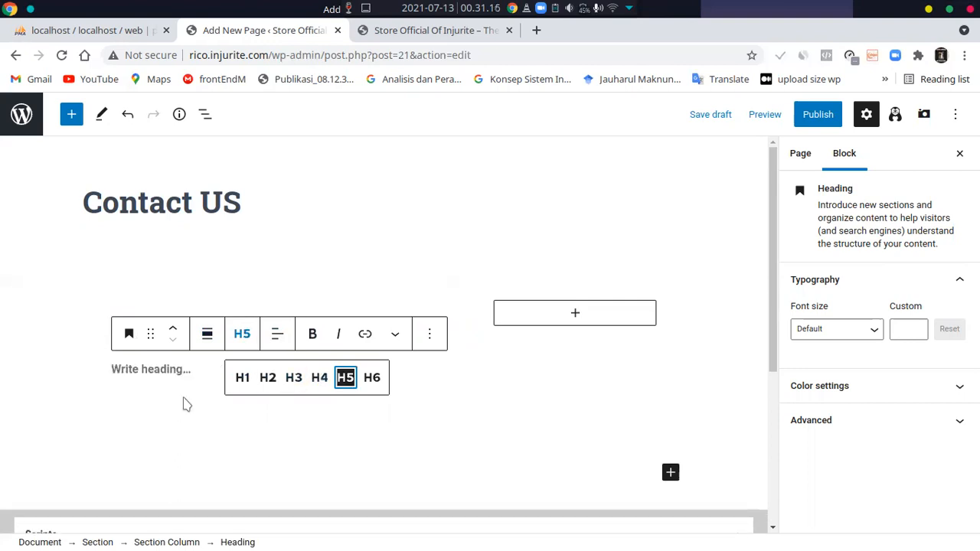
# Write "Alamat :" followed by the city of the contact address in the H5 heading below the phone number
pyautogui.click(175, 370)
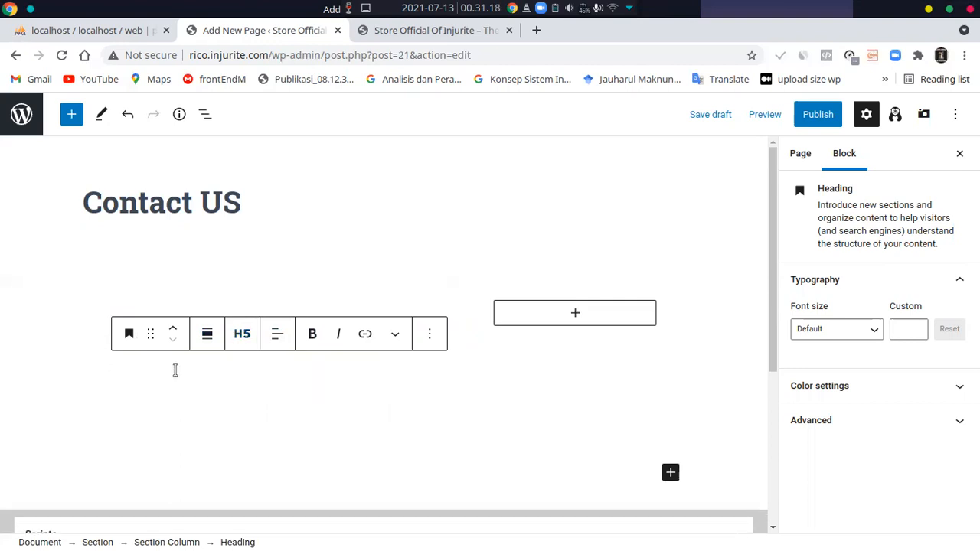
pyautogui.write('Alamat')
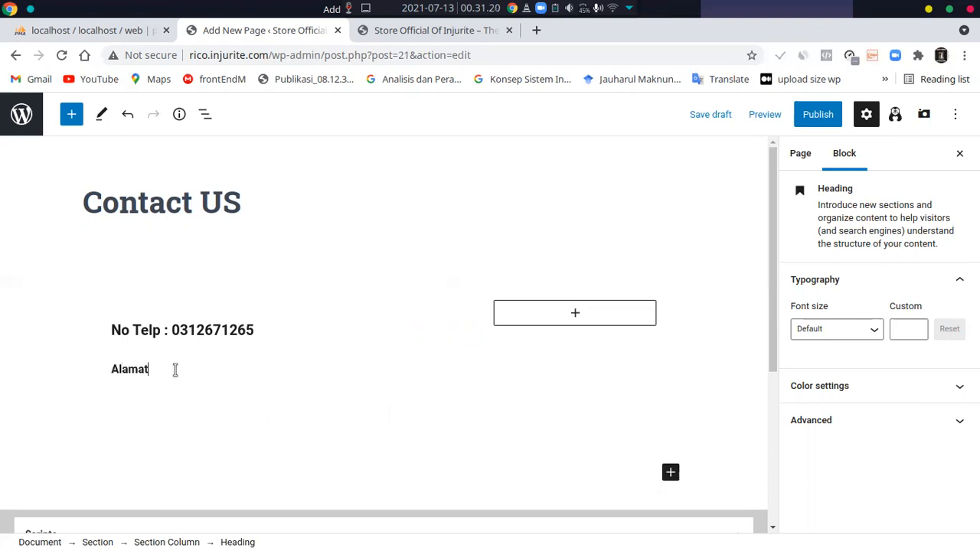
pyautogui.write(' : Am')
pyautogui.write('Mala')
# Publish the Contact US page with public visibility
pyautogui.click(381, 476)
pyautogui.click(816, 116)
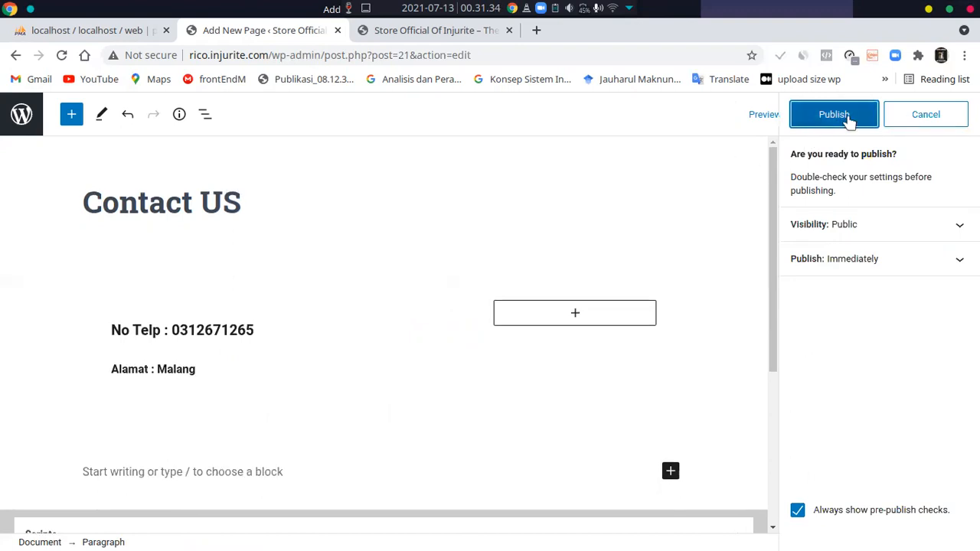
pyautogui.click(849, 120)
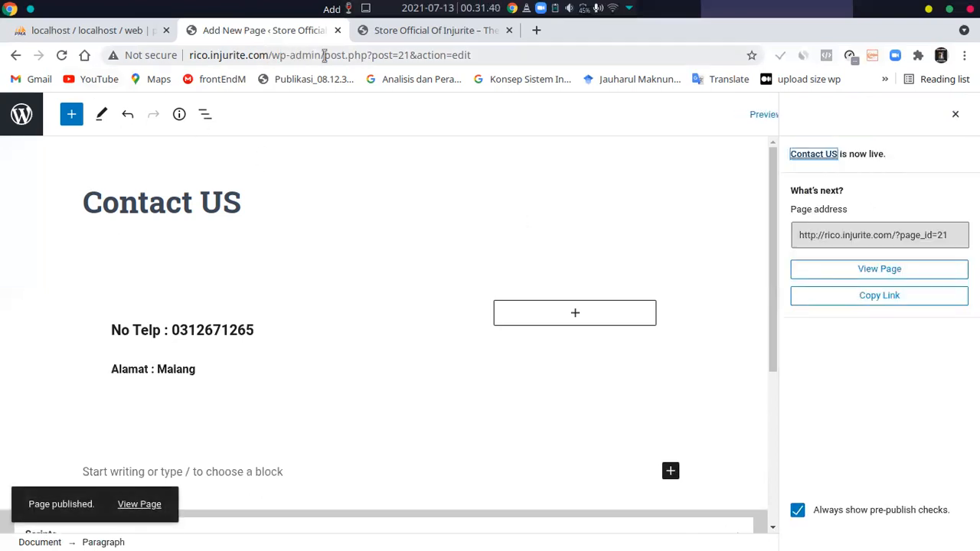
# Go back to the wp-admin dashboard and open the list of all pages
pyautogui.moveTo(323, 57); pyautogui.dragTo(492, 55)
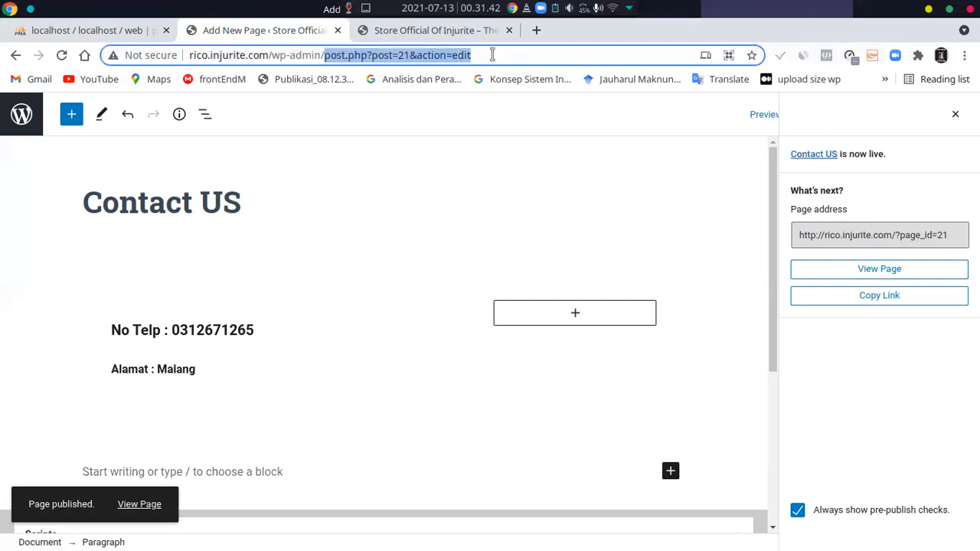
pyautogui.press('BackSpace')
pyautogui.press('Return')
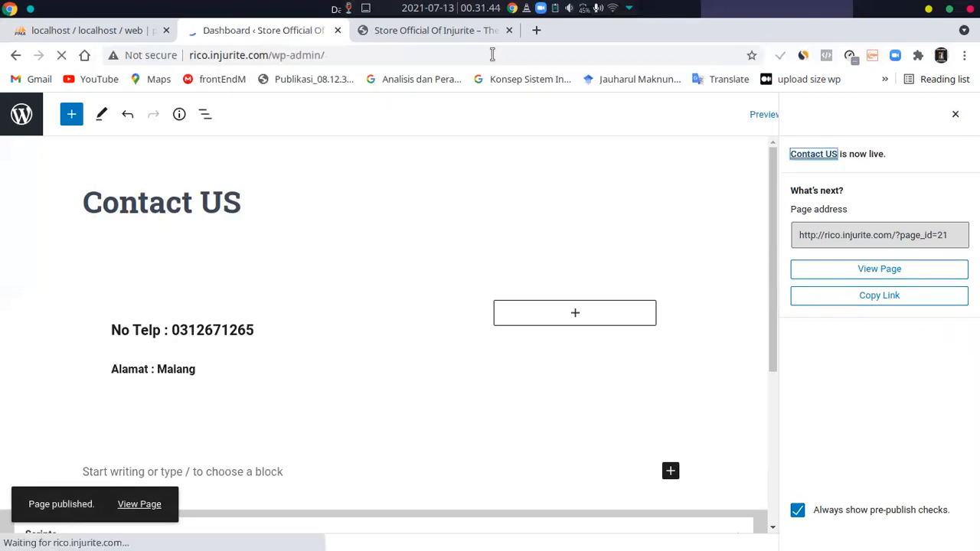
pyautogui.scroll(-2, 241, 297)
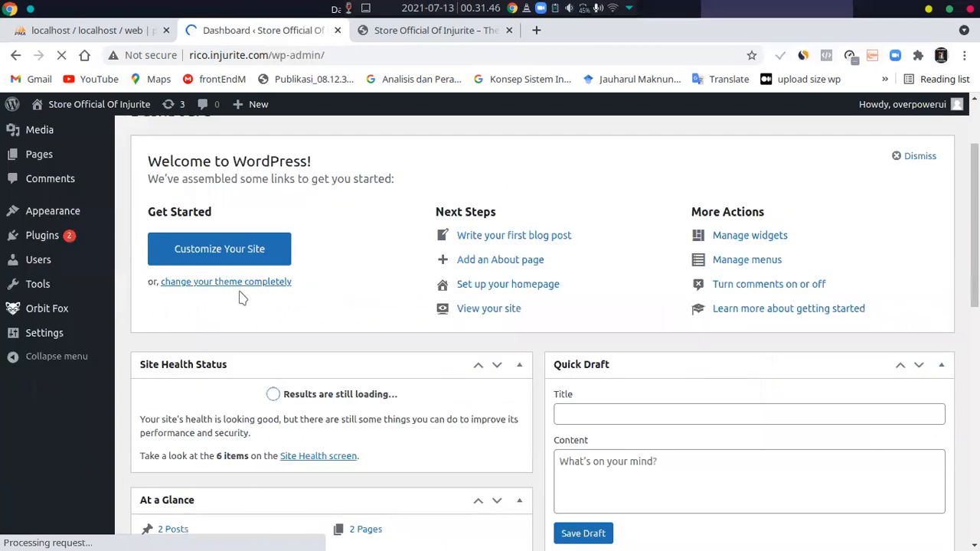
pyautogui.scroll(-3, 241, 297)
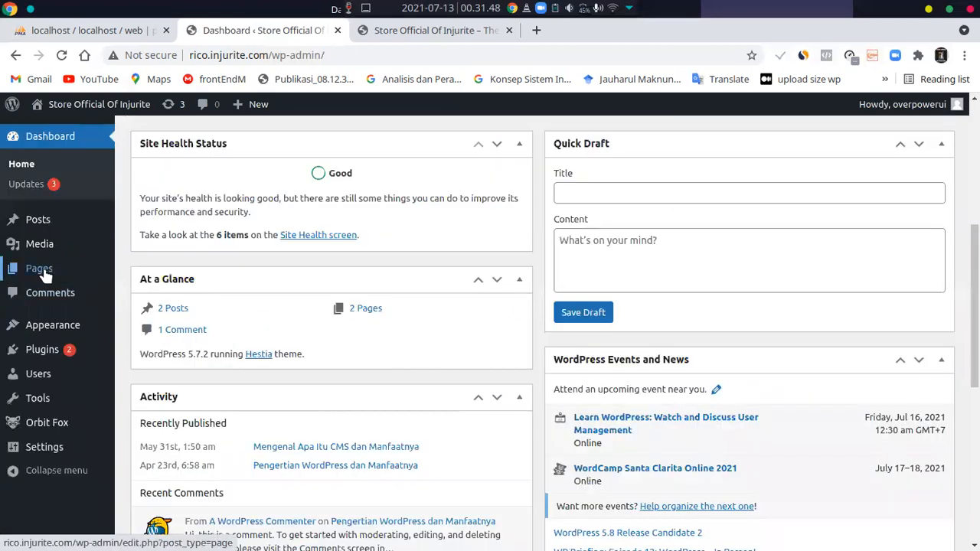
pyautogui.click(43, 267)
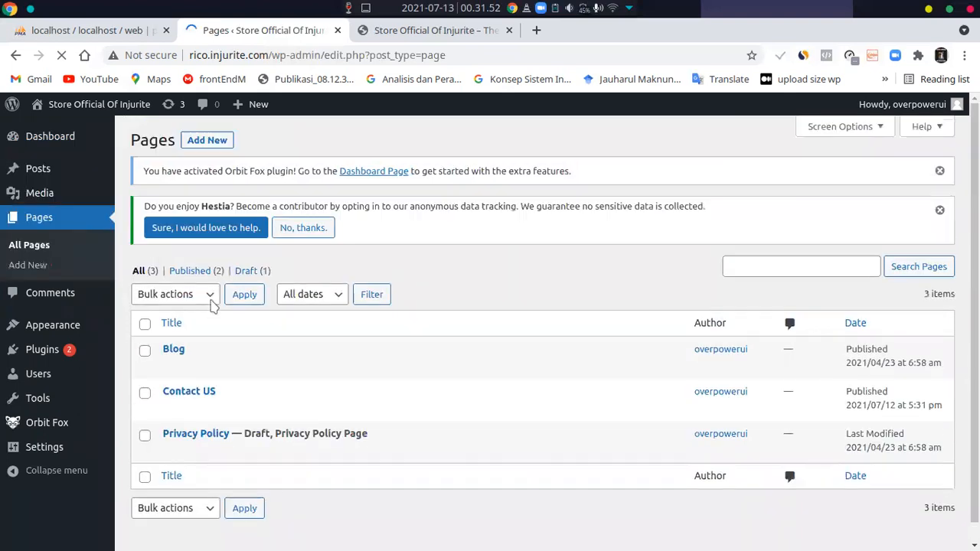
# Open the published Contact US page in a separate browser tab and look over its content
pyautogui.moveTo(256, 408)
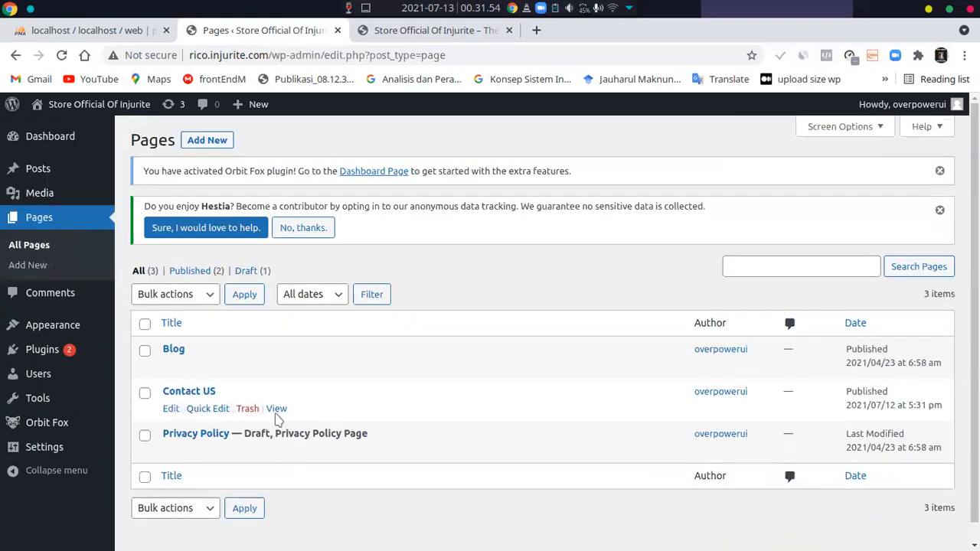
pyautogui.click(277, 411)
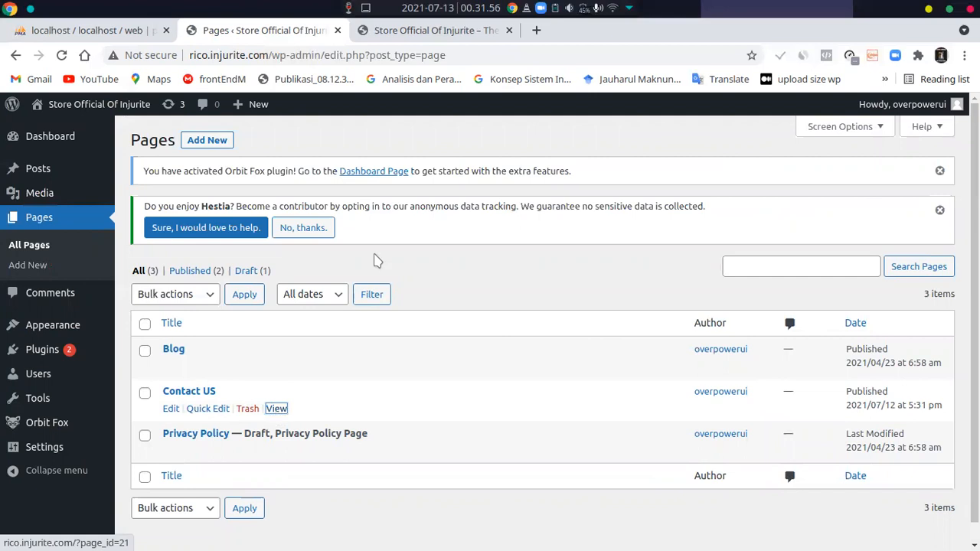
pyautogui.middleClick(276, 408)
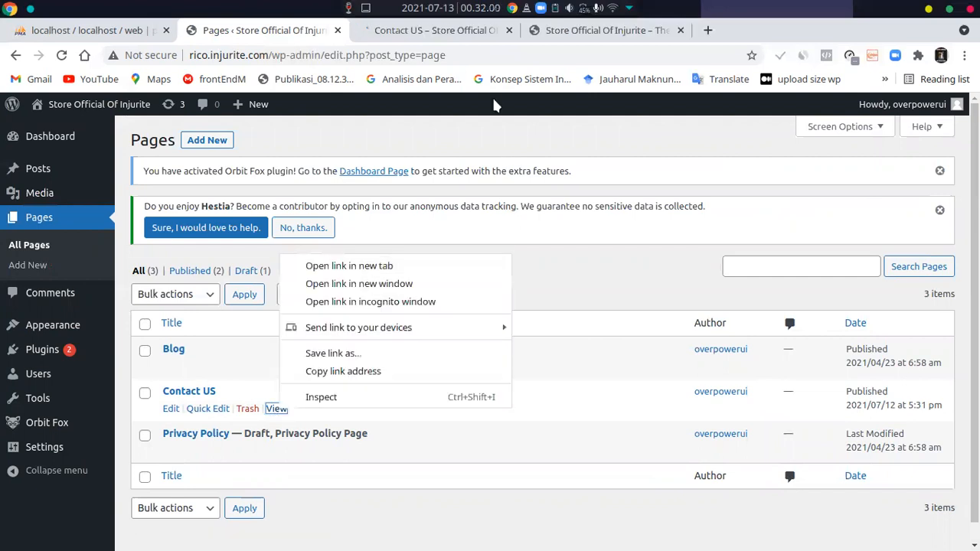
pyautogui.click(610, 296)
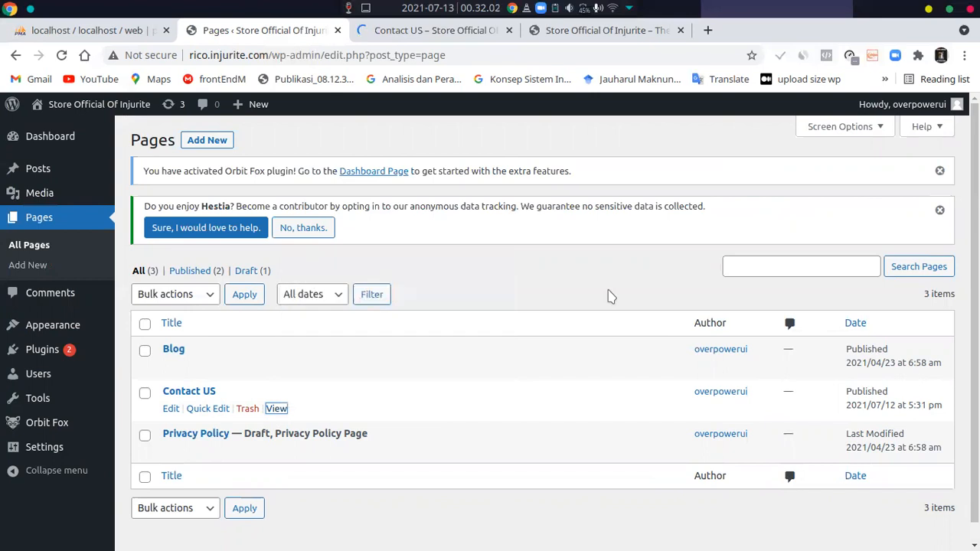
pyautogui.hotkey('ctrl', 'Tab')
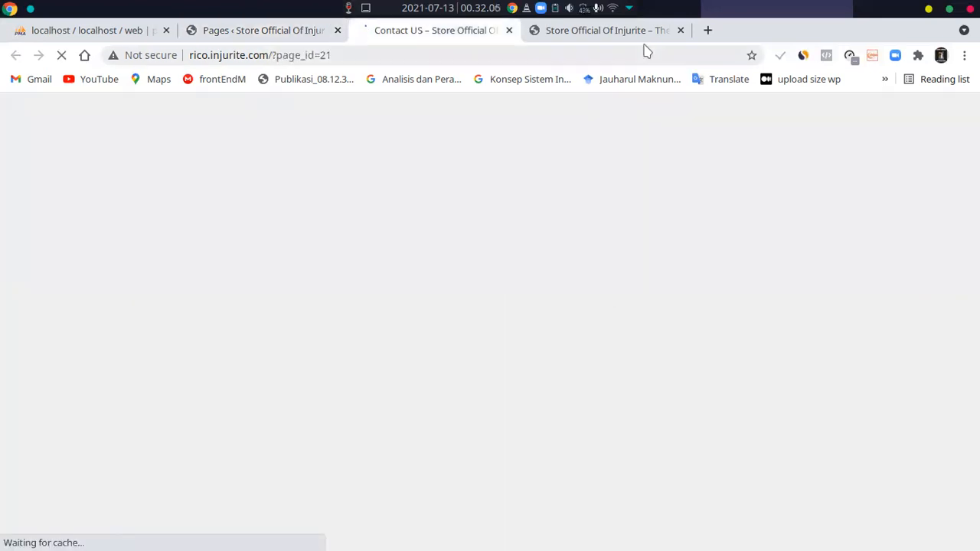
pyautogui.scroll(-2, 536, 260)
pyautogui.scroll(2, 510, 281)
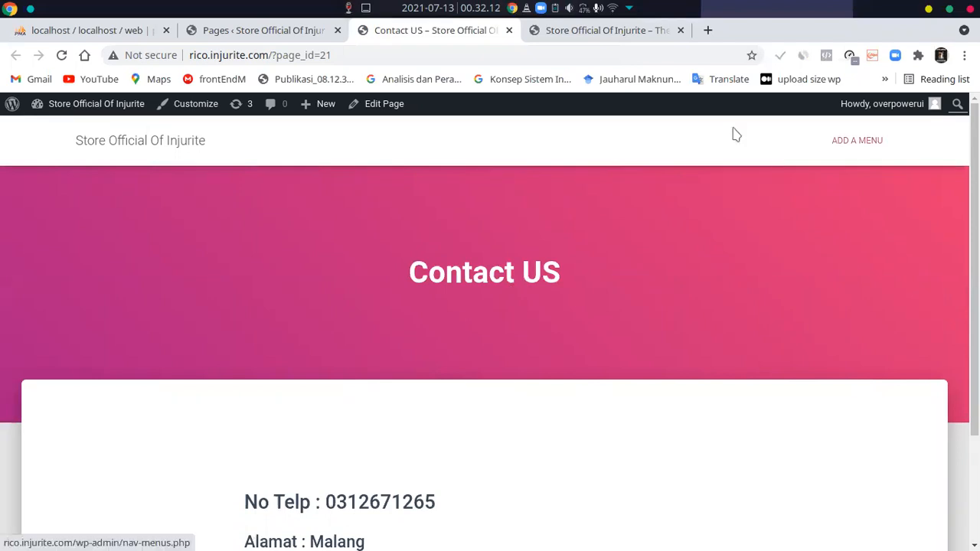
# Open the list of all posts in the admin area and view the articles on the store's front page
pyautogui.click(232, 31)
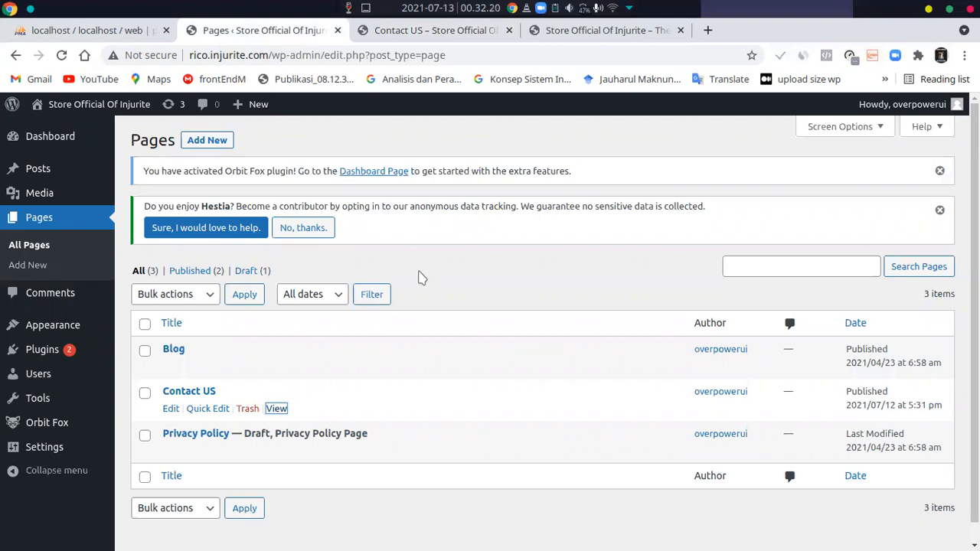
pyautogui.click(43, 171)
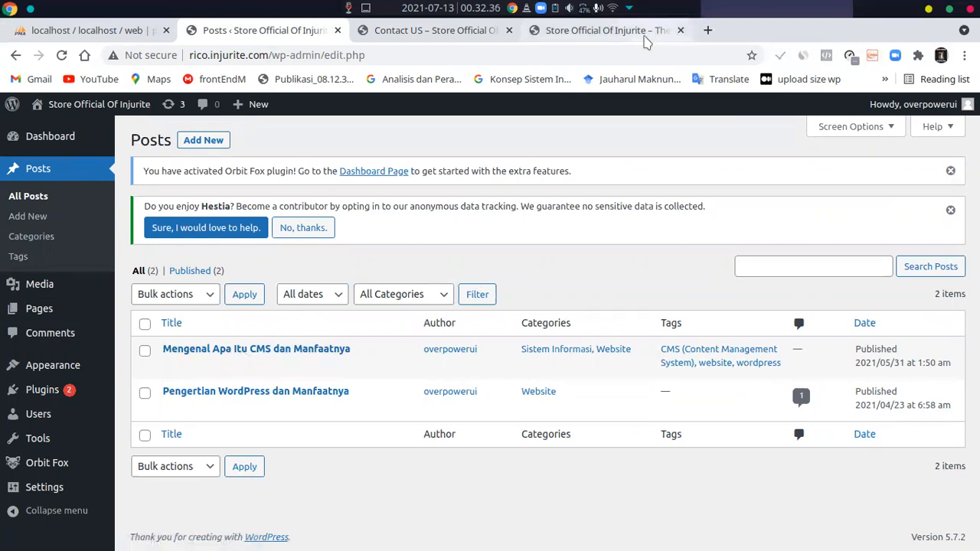
pyautogui.click(645, 37)
pyautogui.scroll(-5, 536, 229)
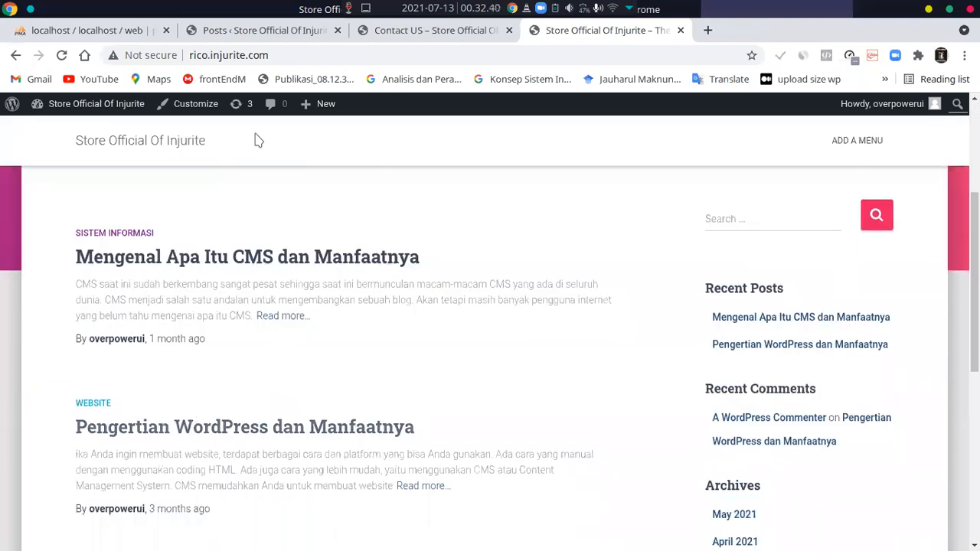
# Create a new post and enter the title "Menginstall Wordpress"
pyautogui.click(252, 32)
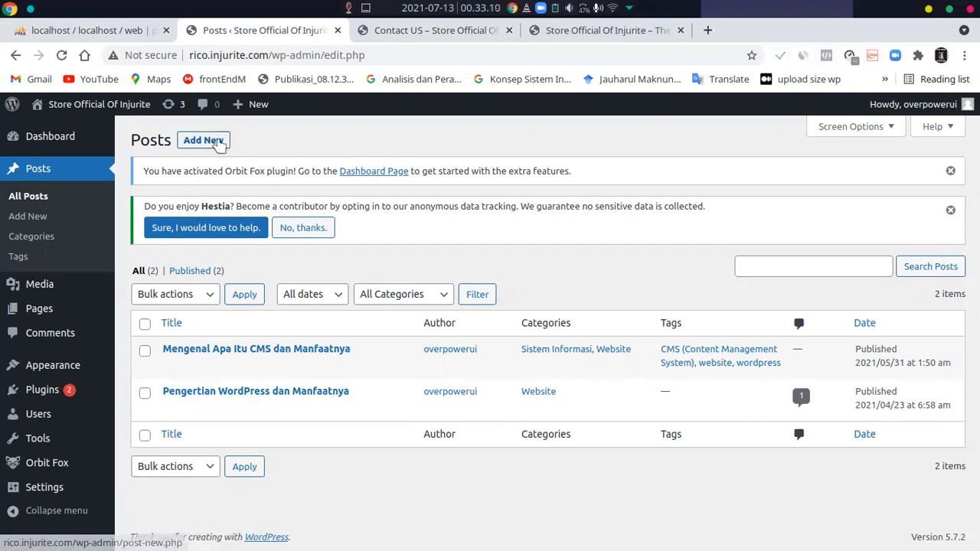
pyautogui.click(218, 144)
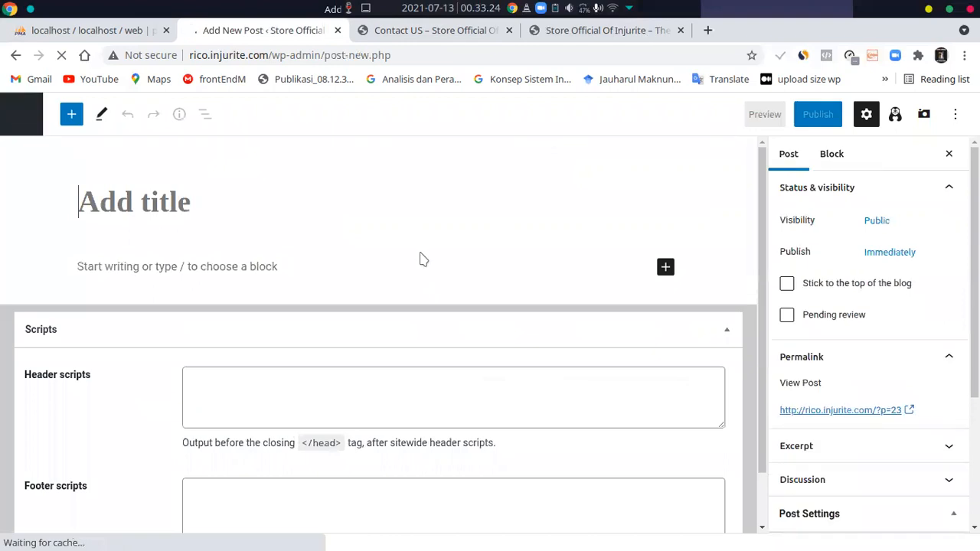
pyautogui.scroll(-1, 420, 256)
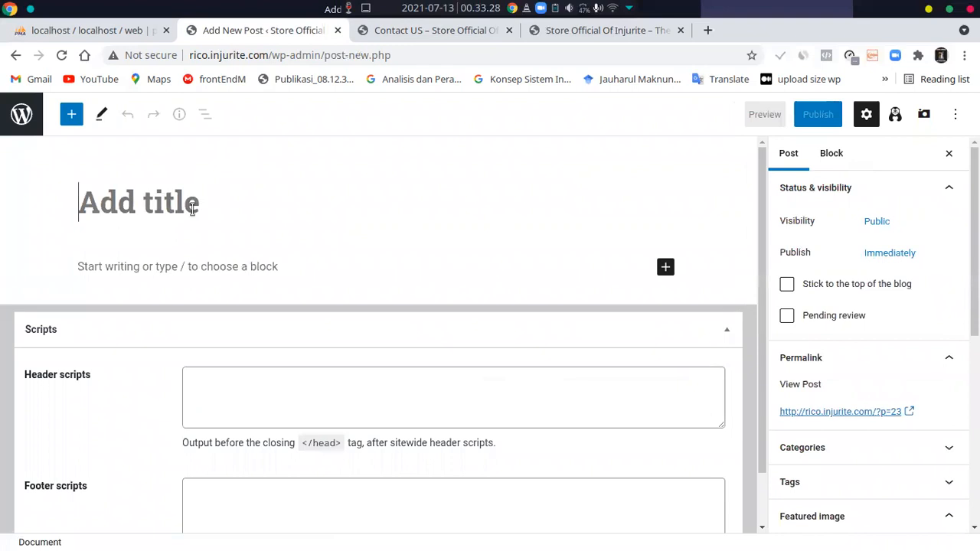
pyautogui.write('Meng')
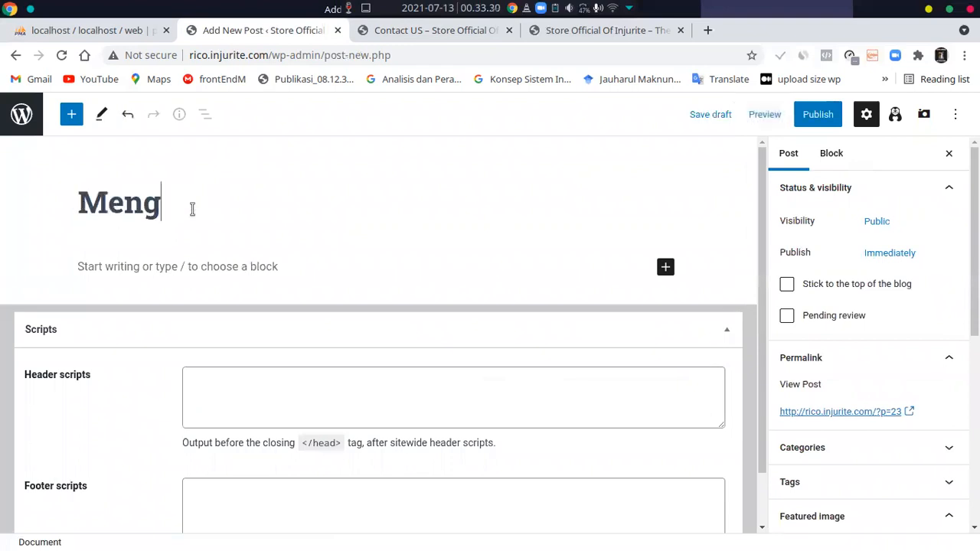
pyautogui.press('BackSpace')
pyautogui.press('BackSpace')
pyautogui.write('ngintsa')
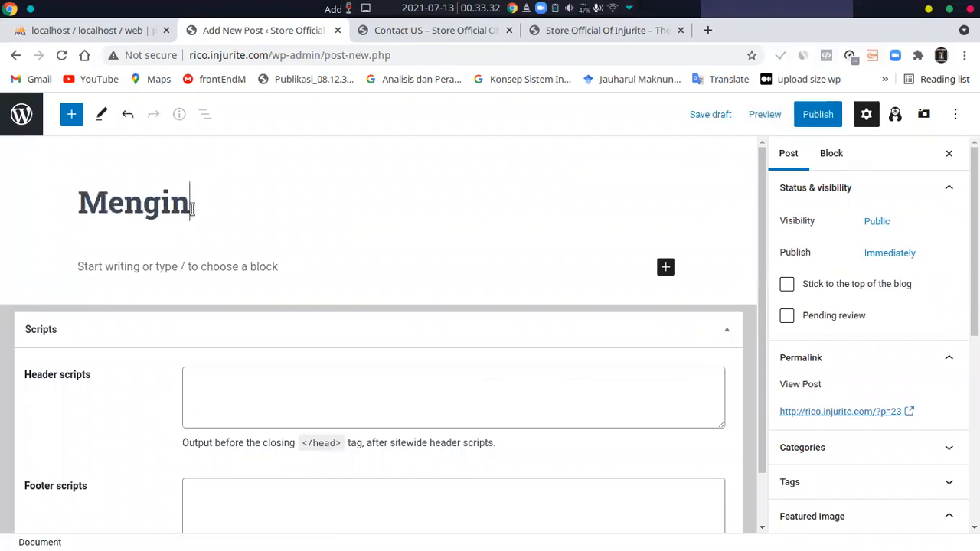
pyautogui.press('BackSpace')
pyautogui.press('BackSpace')
pyautogui.press('BackSpace')
pyautogui.write('stall ')
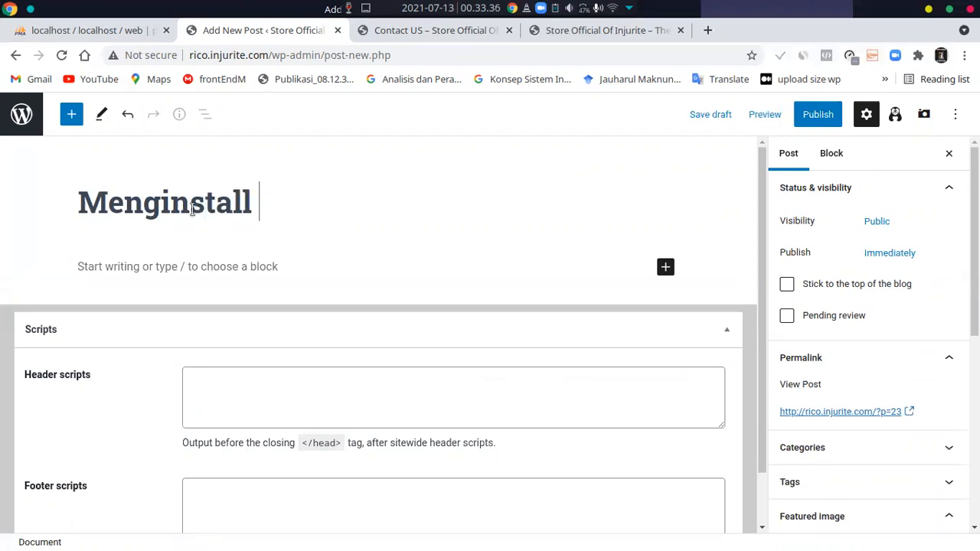
pyautogui.write('Wordpress')
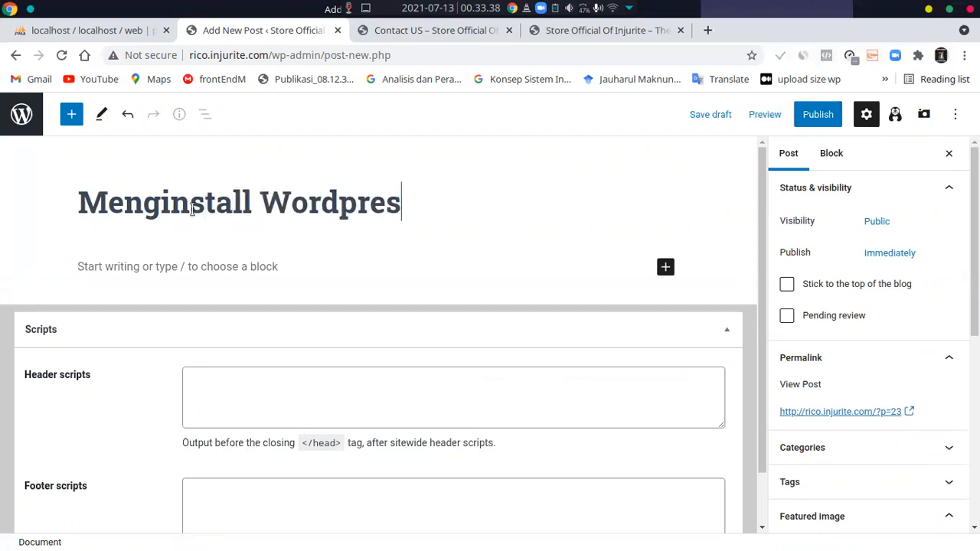
# Extend the post title to "Cara Menginstall Wordpress di Linux"
pyautogui.hotkey('ctrl', 'Left')
pyautogui.hotkey('ctrl', 'Left')
pyautogui.write('Cara')
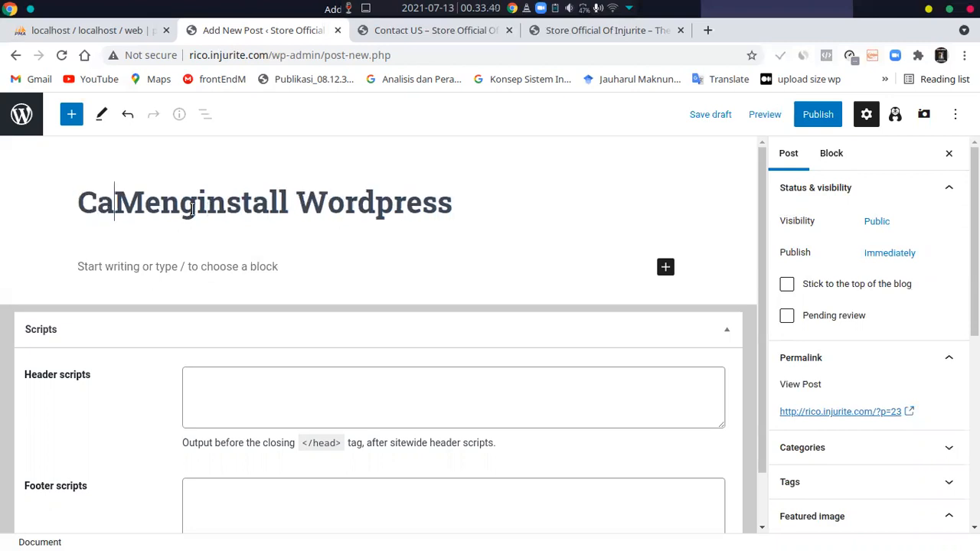
pyautogui.press('End')
pyautogui.write('di Li')
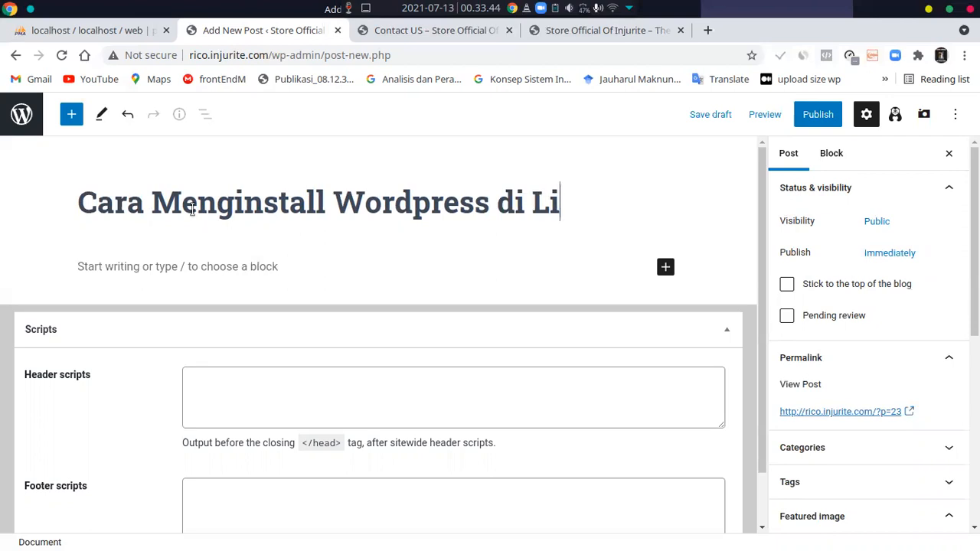
pyautogui.write('nux')
# Begin the post's body paragraph with the text "Untuk mengintall wrdpress di linux"
pyautogui.scroll(-1, 184, 421)
pyautogui.scroll(1, 252, 293)
pyautogui.click(262, 278)
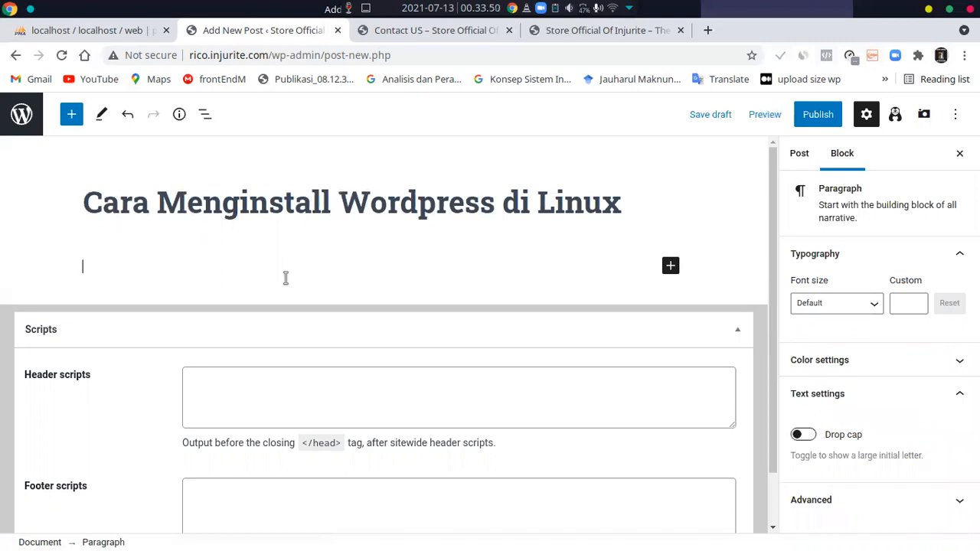
pyautogui.write('Un')
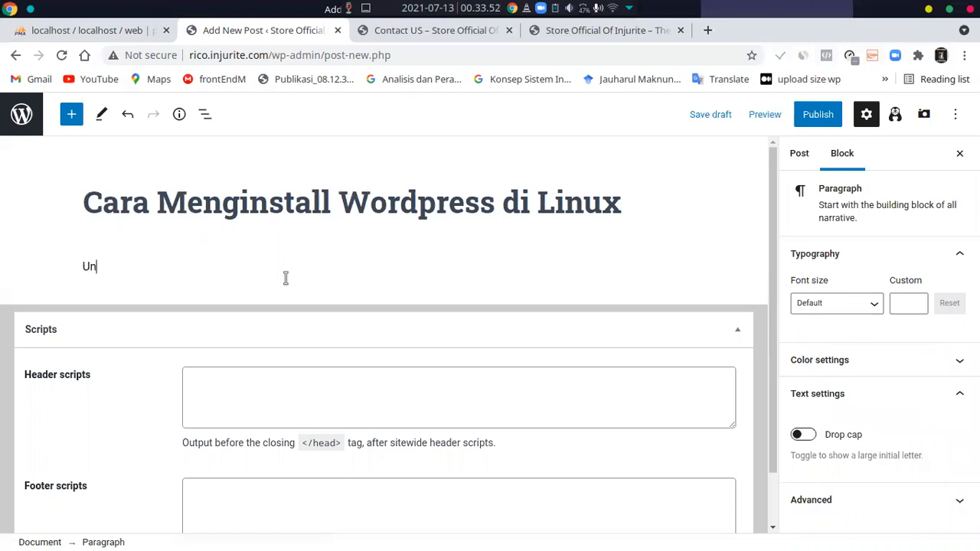
pyautogui.write('tuk menginta')
pyautogui.press('BackSpace')
pyautogui.write('intall linux perlu do')
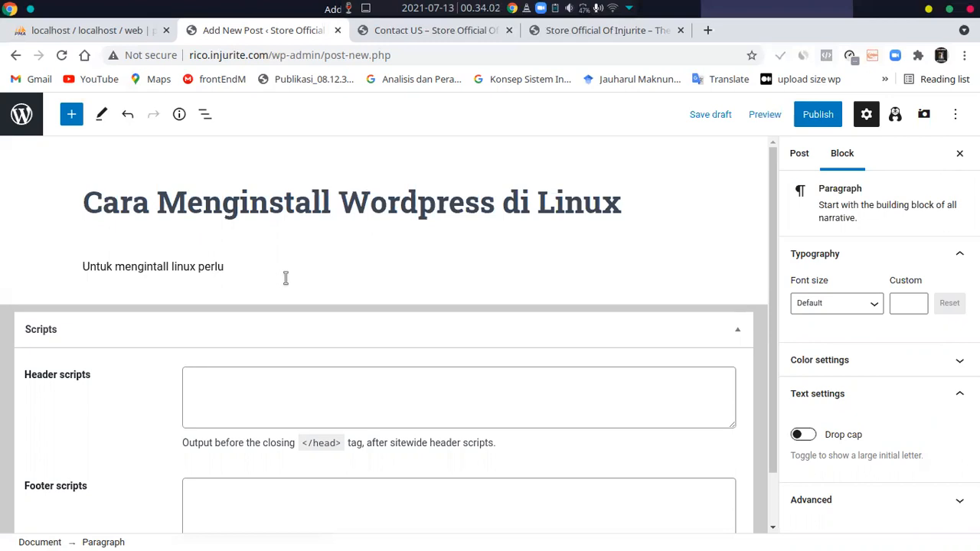
pyautogui.press('BackSpace')
pyautogui.press('BackSpace')
pyautogui.write('wrdpress di linux ')
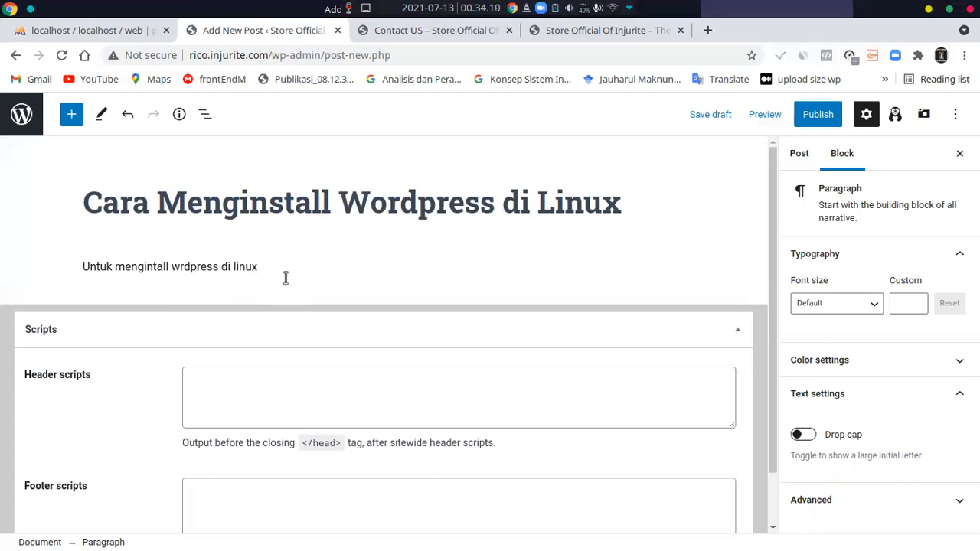
pyautogui.write('terlebih dahulu download file wp ')
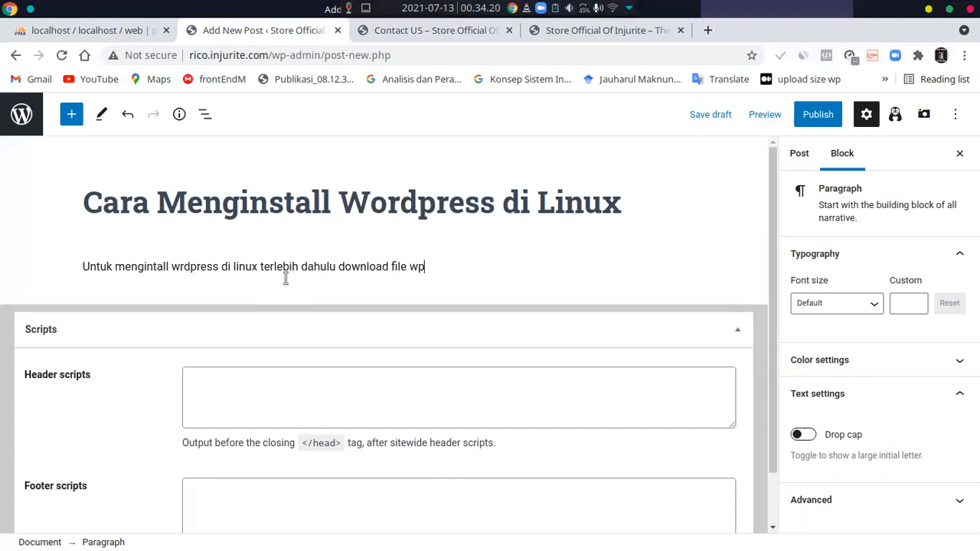
pyautogui.write('di ')
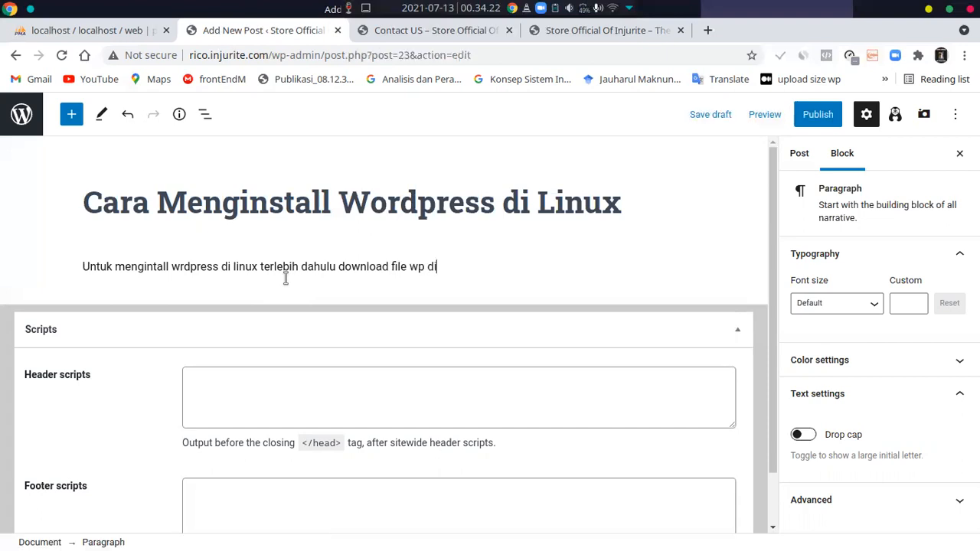
pyautogui.write('wwwordpress.org/')
pyautogui.press('BackSpace')
pyautogui.press('BackSpace')
pyautogui.press('BackSpace')
pyautogui.press('BackSpace')
pyautogui.press('BackSpace')
pyautogui.press('BackSpace')
pyautogui.press('BackSpace')
pyautogui.press('BackSpace')
pyautogui.press('BackSpace')
pyautogui.press('BackSpace')
pyautogui.press('BackSpace')
pyautogui.press('BackSpace')
pyautogui.press('BackSpace')
pyautogui.press('BackSpace')
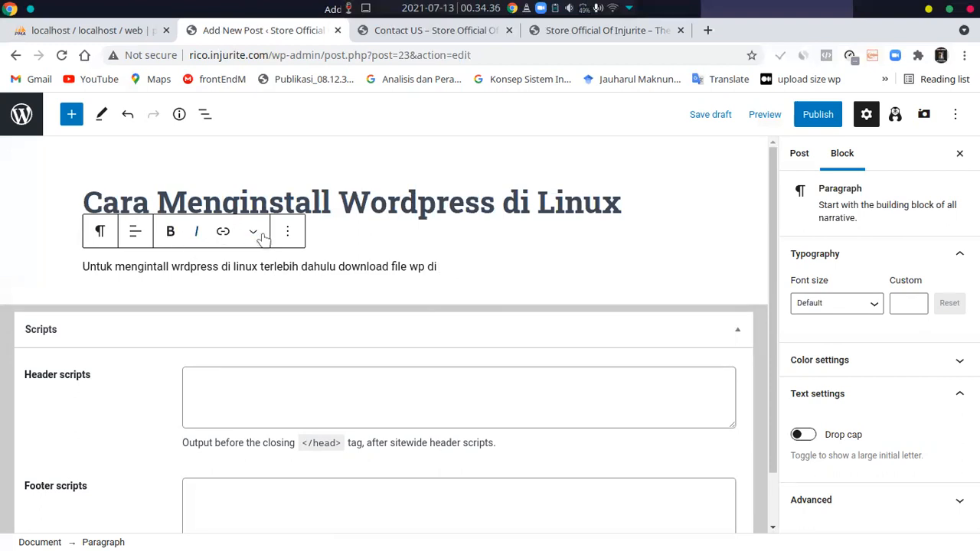
# Insert a link to wordpress.org/download at the end of the body paragraph and set it to open in a new tab
pyautogui.click(222, 231)
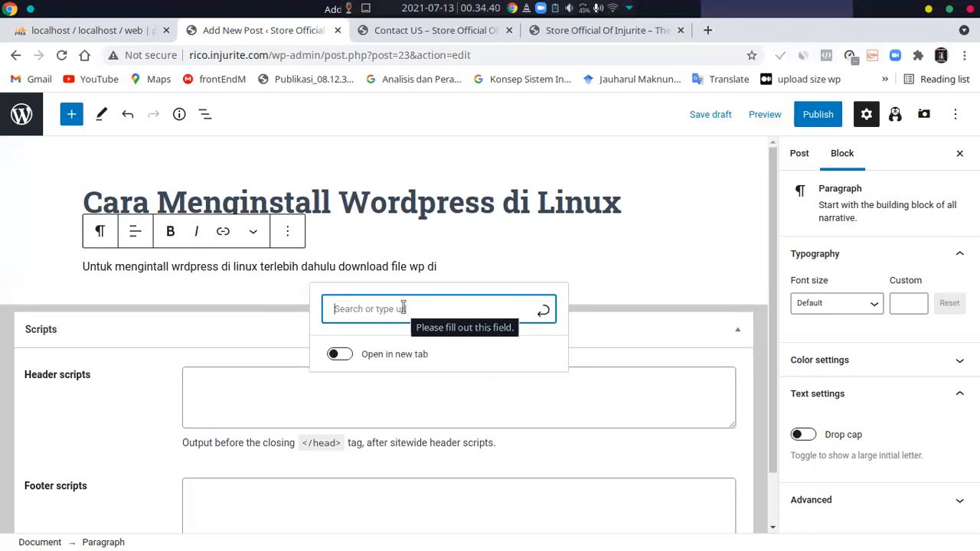
pyautogui.write('wo')
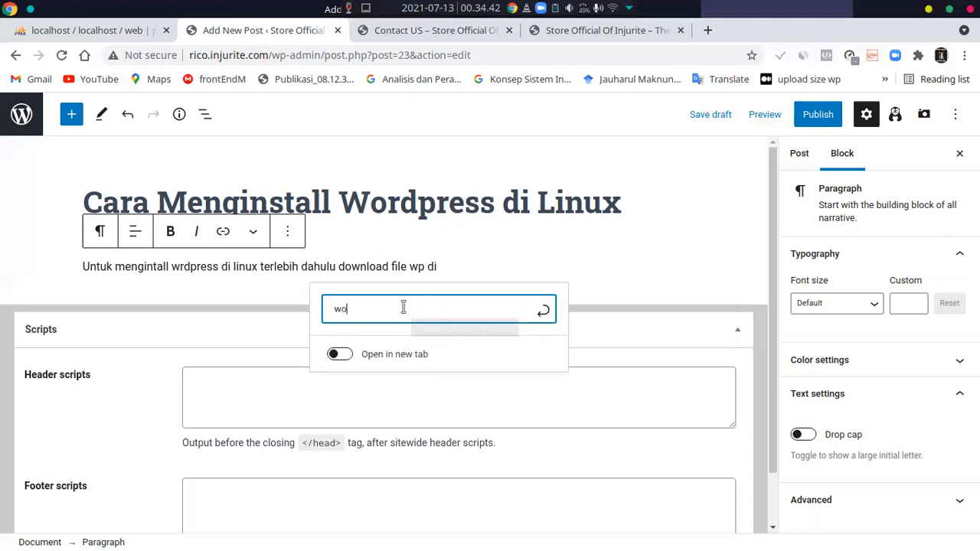
pyautogui.write('rp')
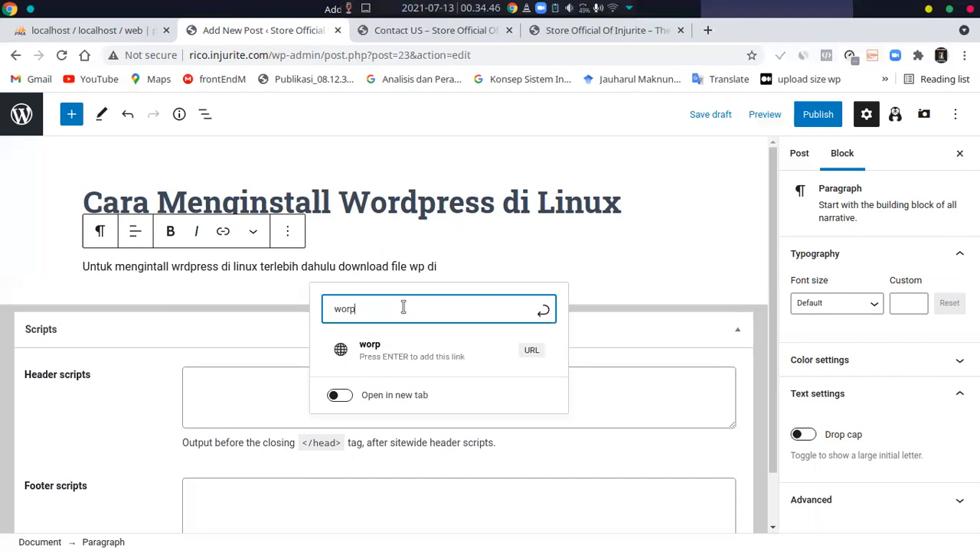
pyautogui.press('BackSpace')
pyautogui.write('dpress')
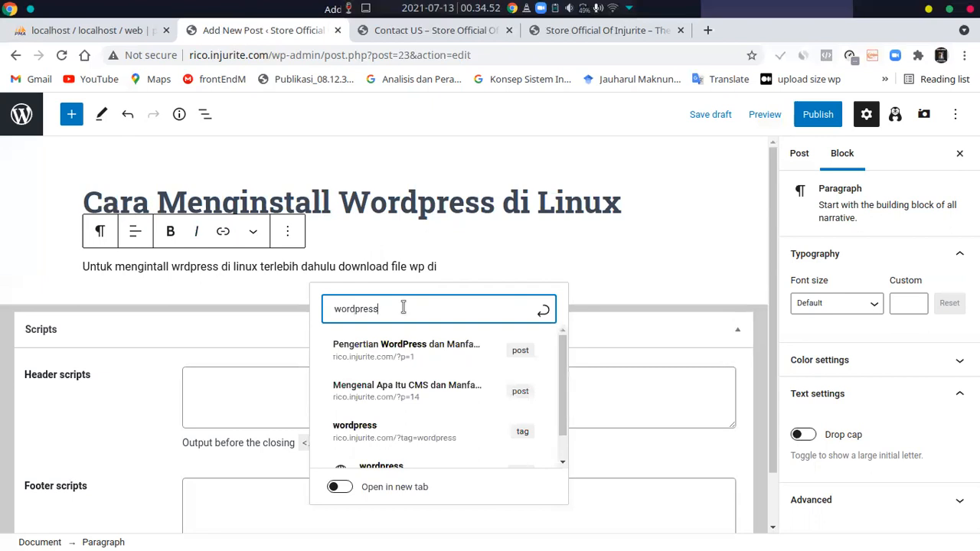
pyautogui.write(',')
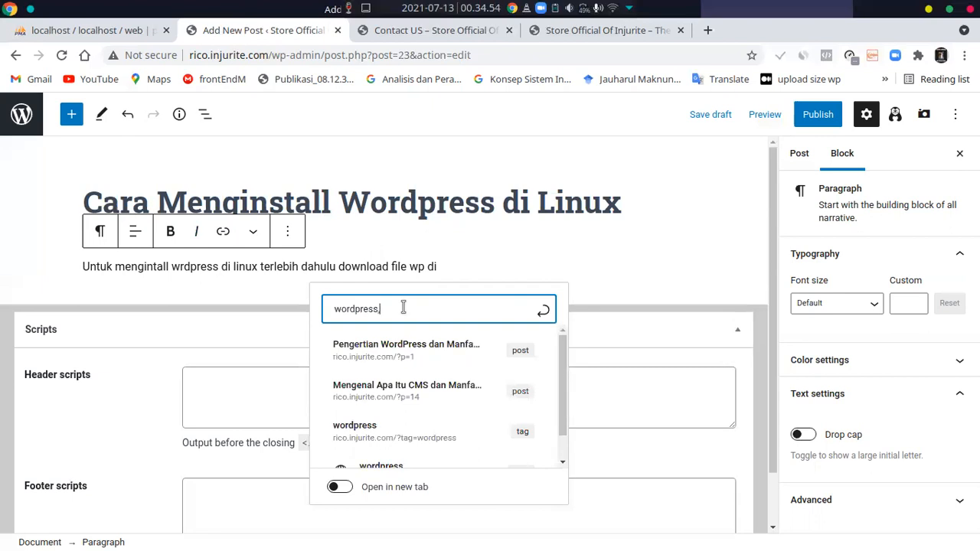
pyautogui.press('BackSpace')
pyautogui.write('.org/')
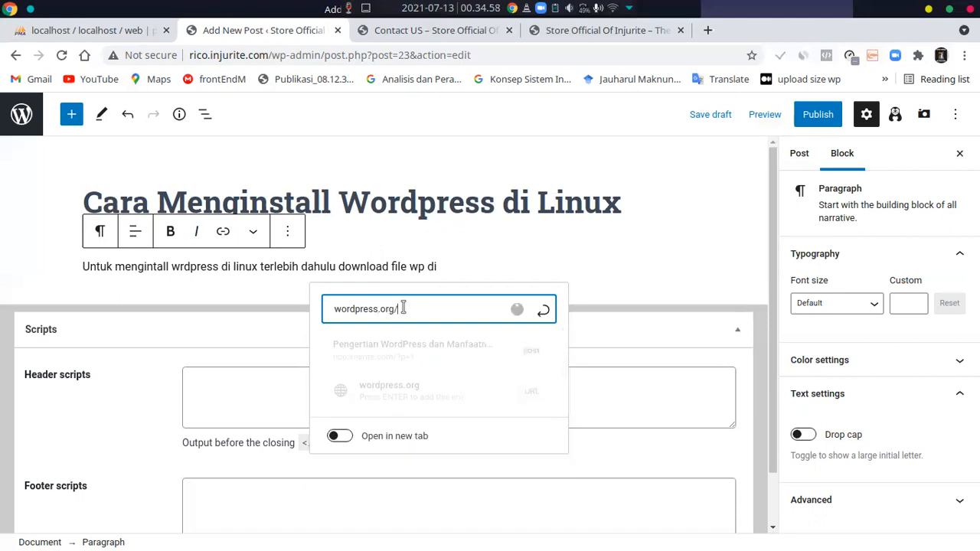
pyautogui.write('download')
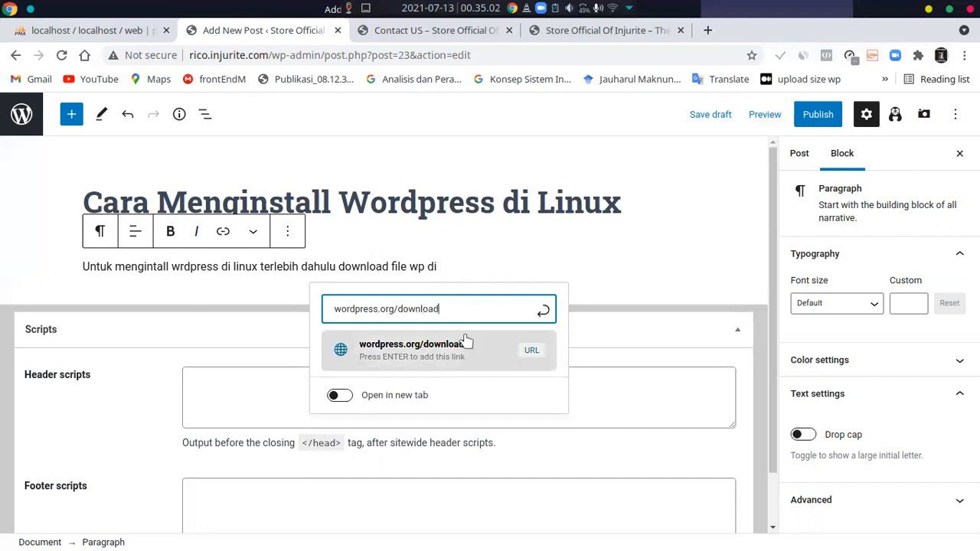
pyautogui.click(458, 356)
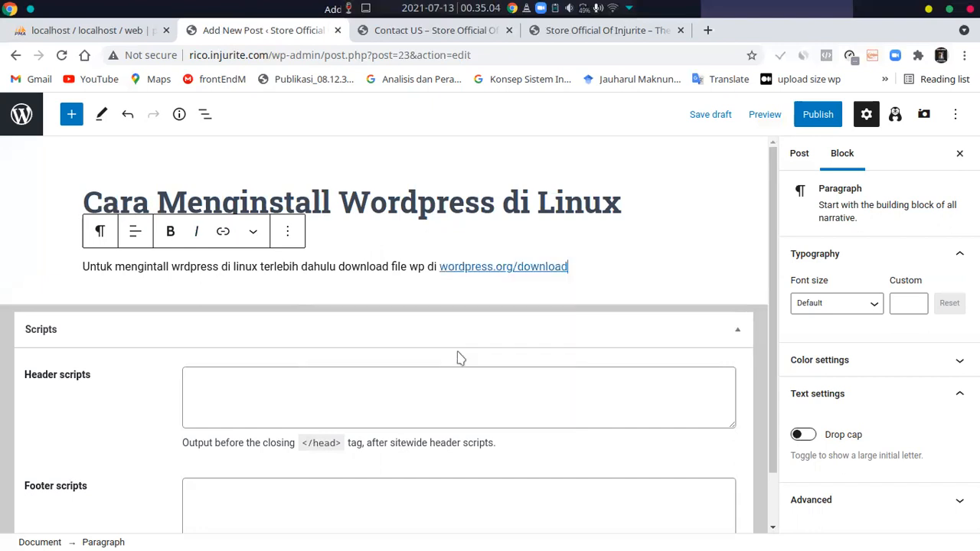
pyautogui.click(486, 263)
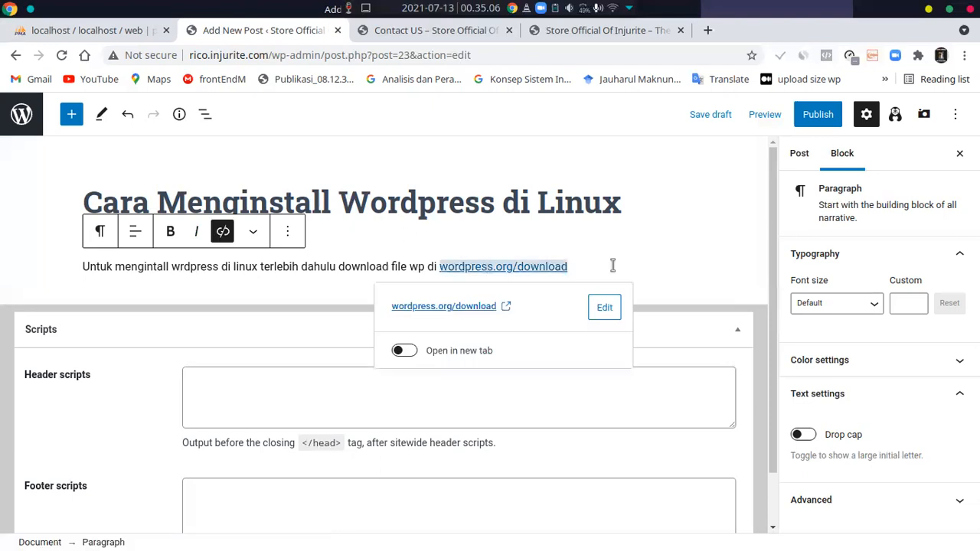
pyautogui.click(397, 353)
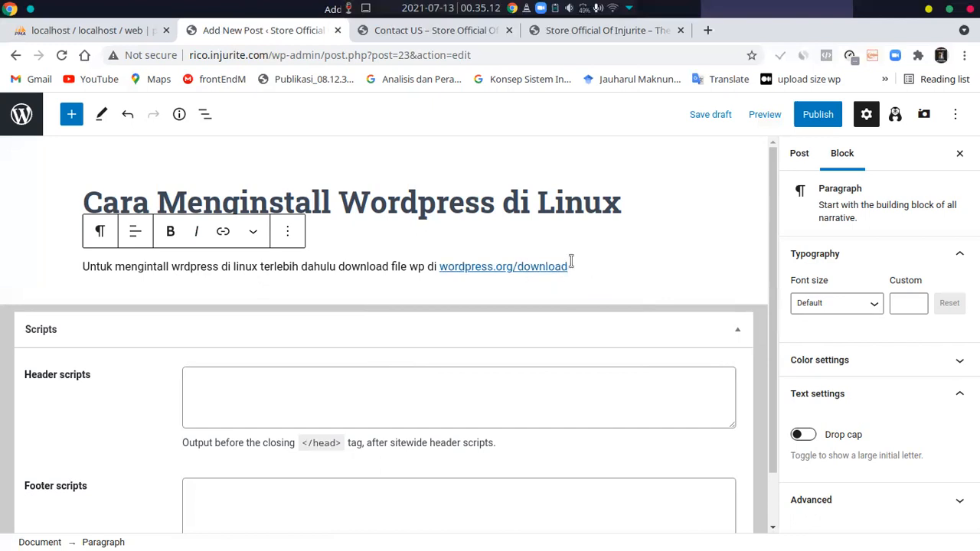
# Assign the post to the Website category
pyautogui.scroll(-1, 724, 316)
pyautogui.click(801, 153)
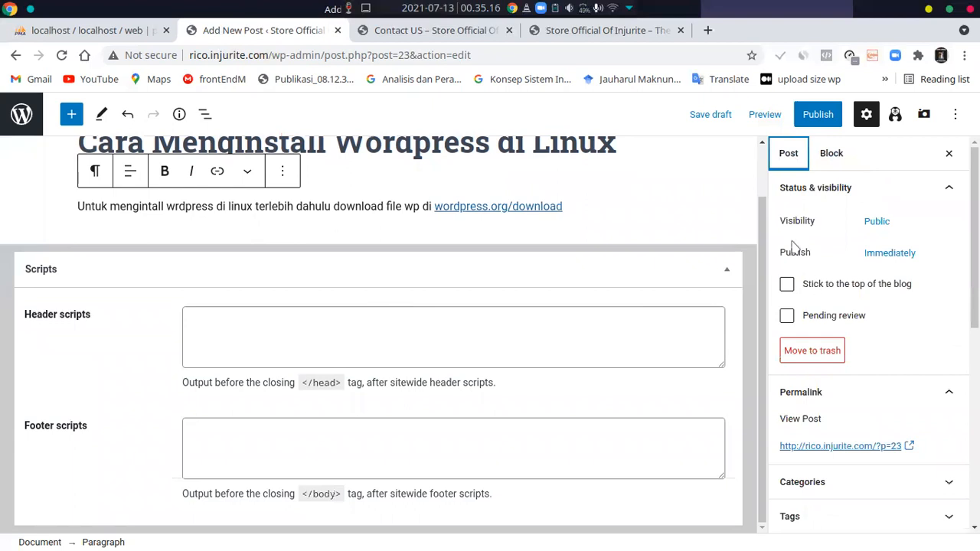
pyautogui.scroll(-2, 813, 322)
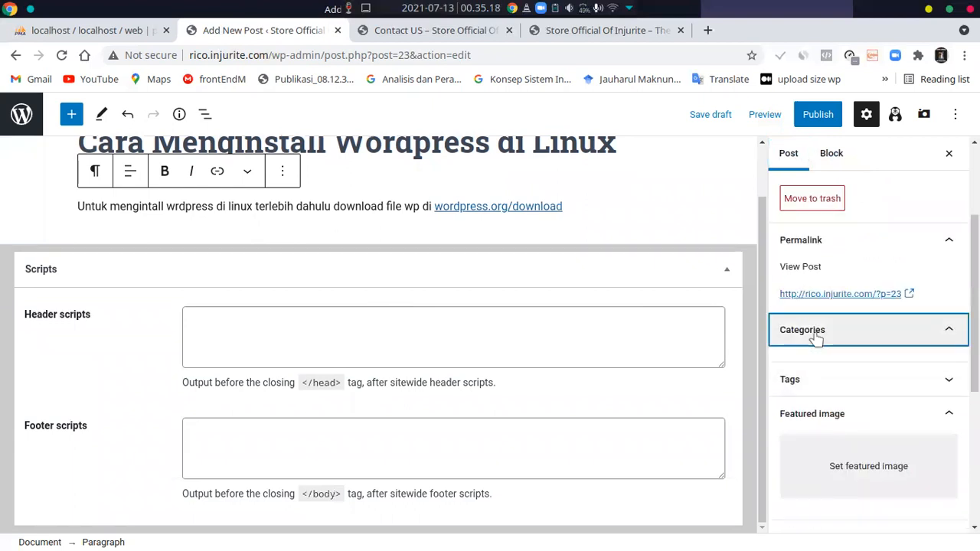
pyautogui.click(813, 336)
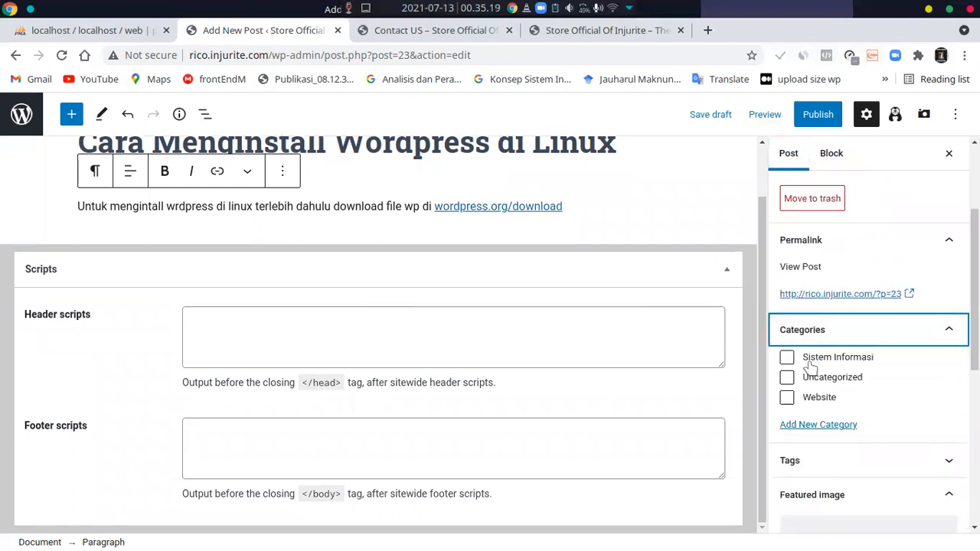
pyautogui.click(786, 397)
# Add the existing tags "CMS (Content Management System)" and "wordpress" to the post
pyautogui.click(796, 461)
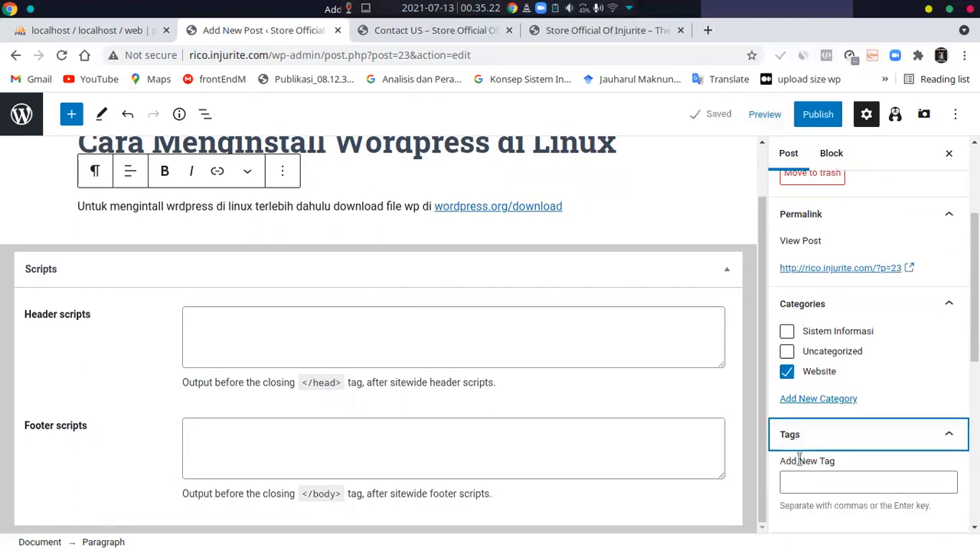
pyautogui.scroll(-1, 799, 444)
pyautogui.click(798, 404)
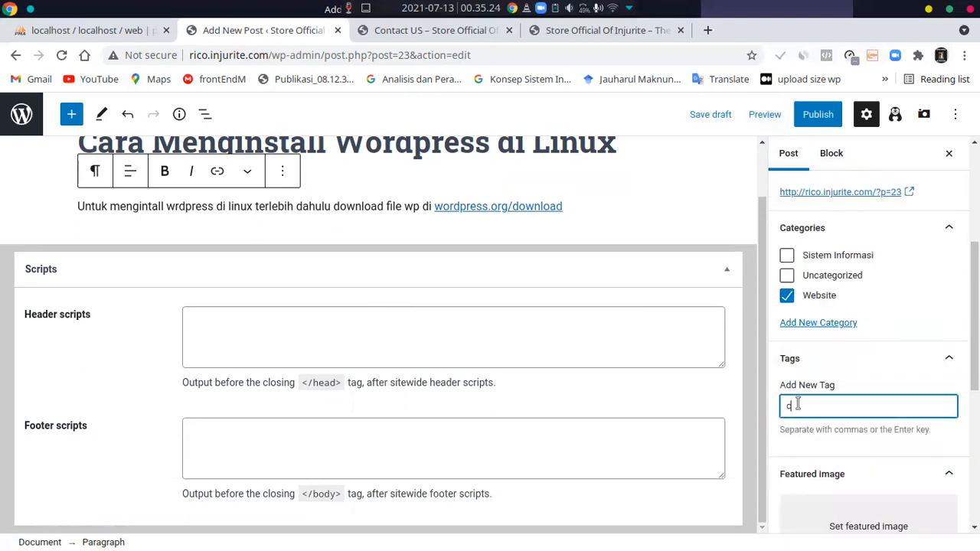
pyautogui.write('cms')
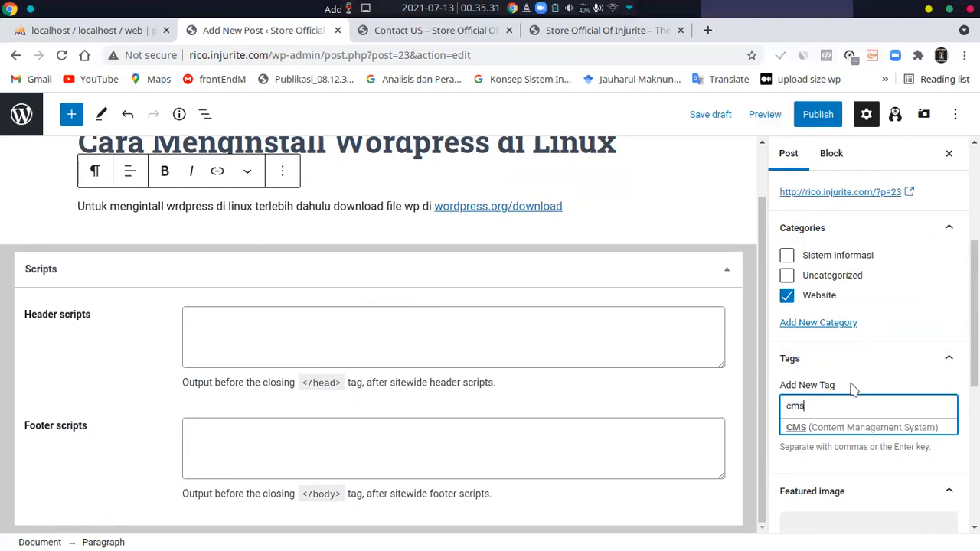
pyautogui.click(816, 428)
pyautogui.write('word')
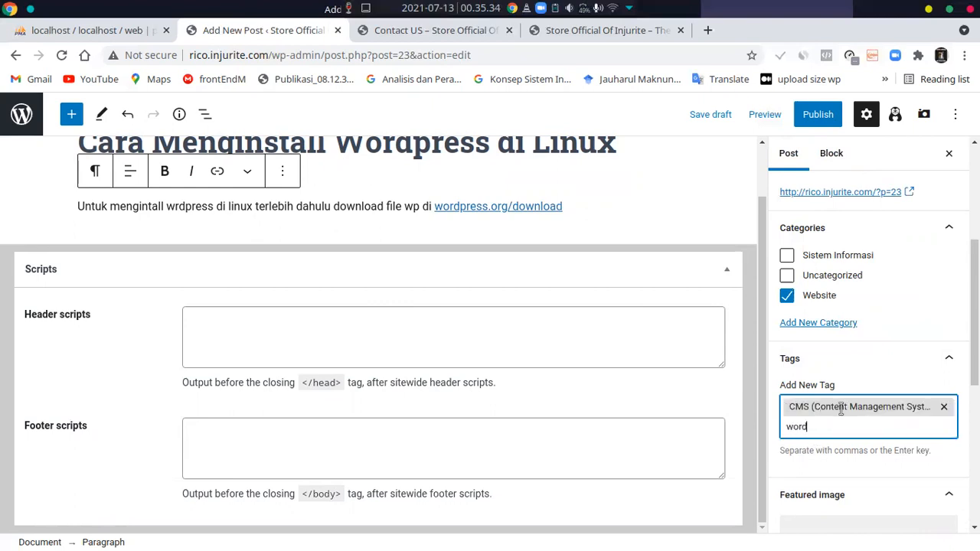
pyautogui.write('p')
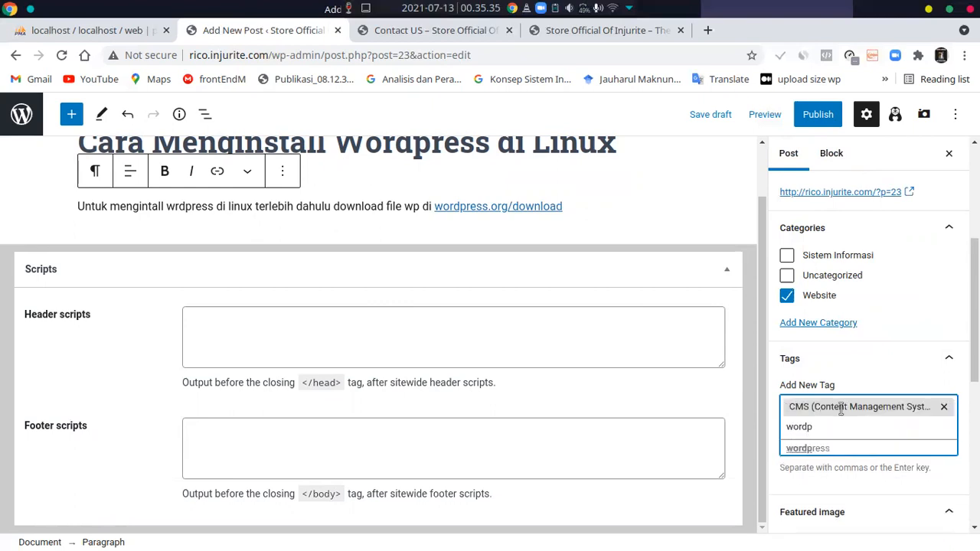
pyautogui.click(809, 447)
# Publish the post publicly and immediately, confirming the pre-publish check
pyautogui.scroll(-3, 825, 442)
pyautogui.scroll(6, 822, 444)
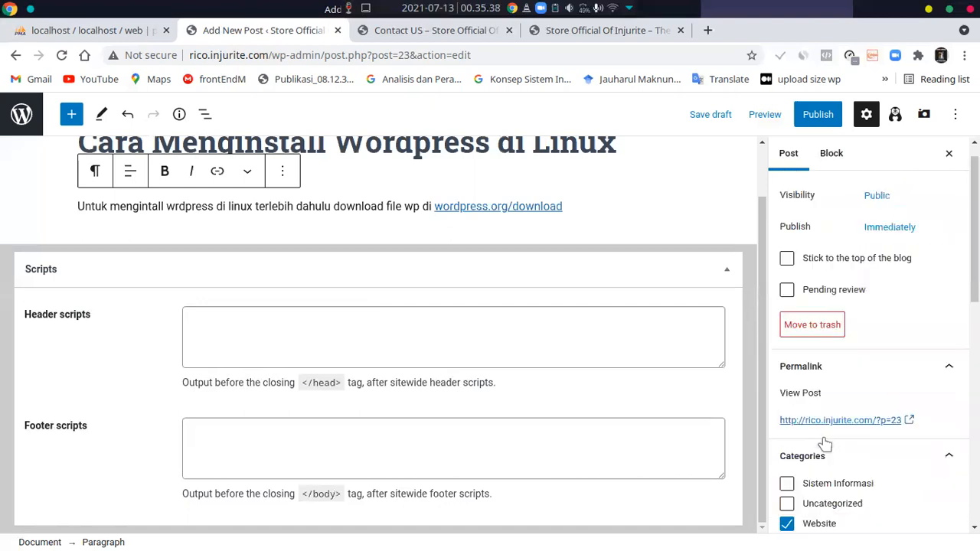
pyautogui.click(814, 115)
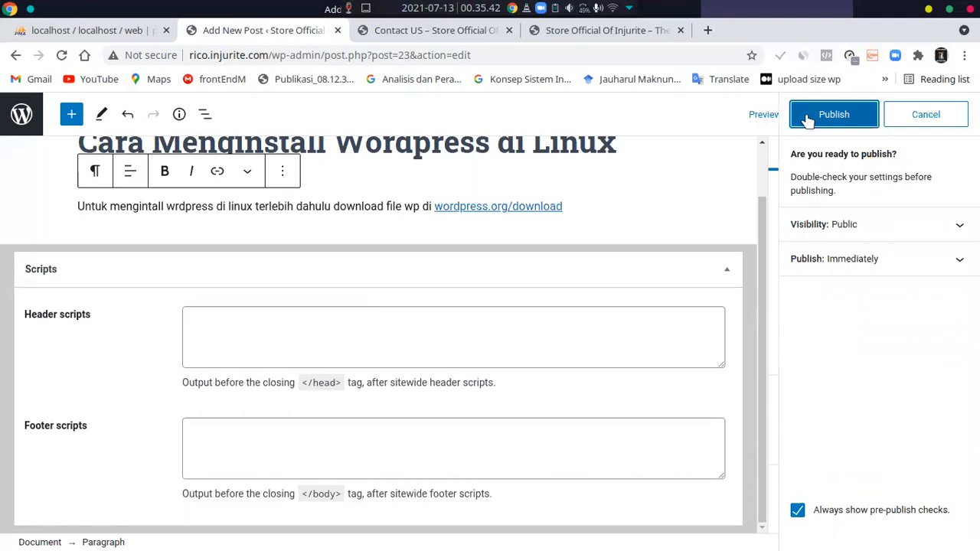
pyautogui.click(809, 121)
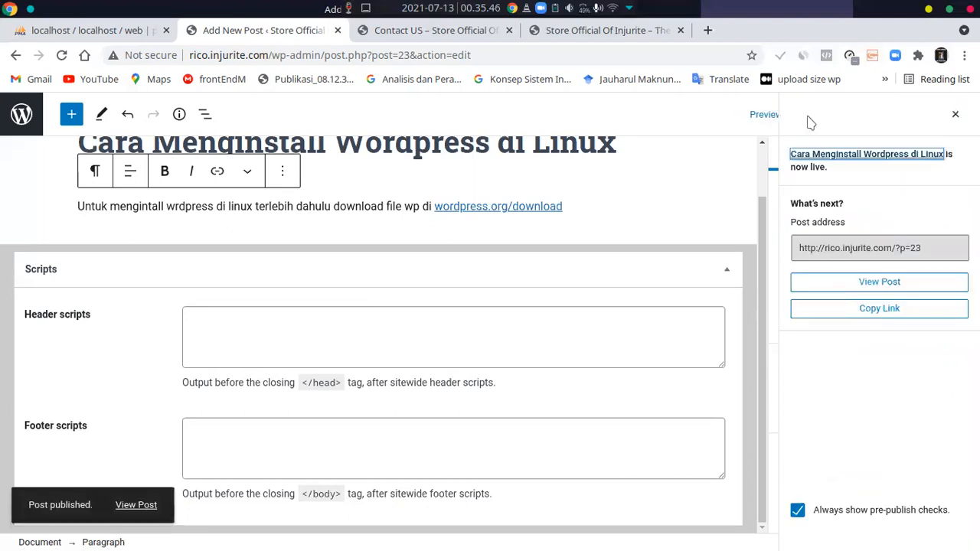
pyautogui.scroll(2, 591, 236)
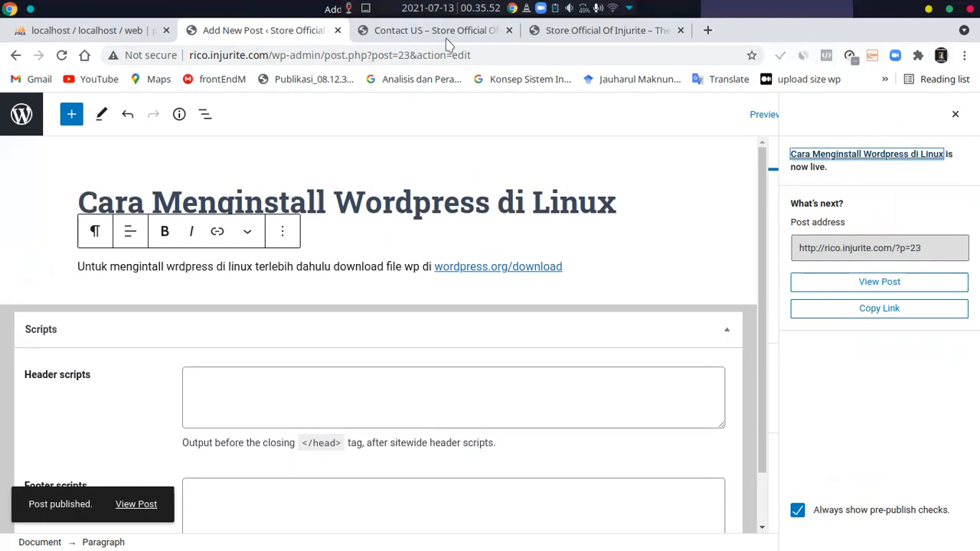
# Return to the list of all posts and review the Quick Edit settings of "Cara Menginstall Wordpress di Linux"
pyautogui.hotkey('alt', 'Left')
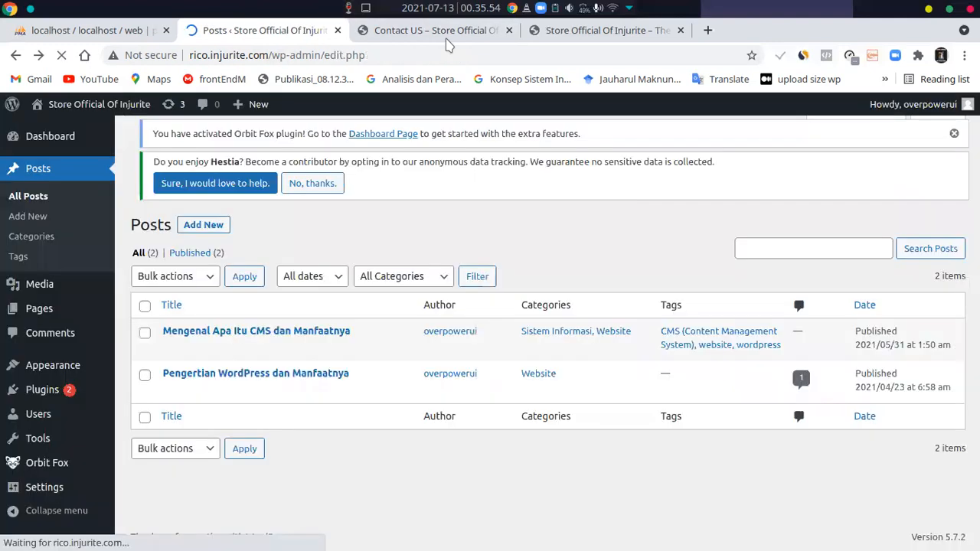
pyautogui.hotkey('alt', 'Left')
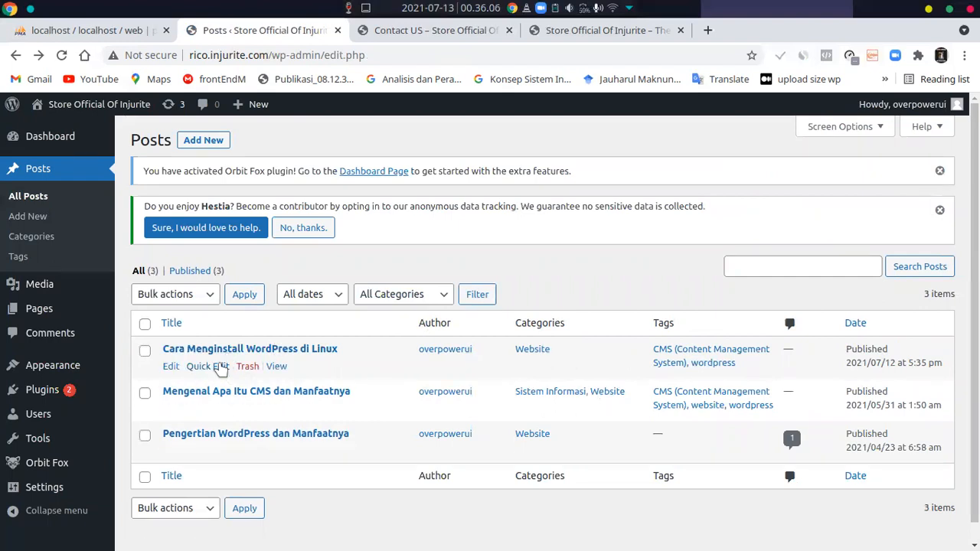
pyautogui.click(220, 367)
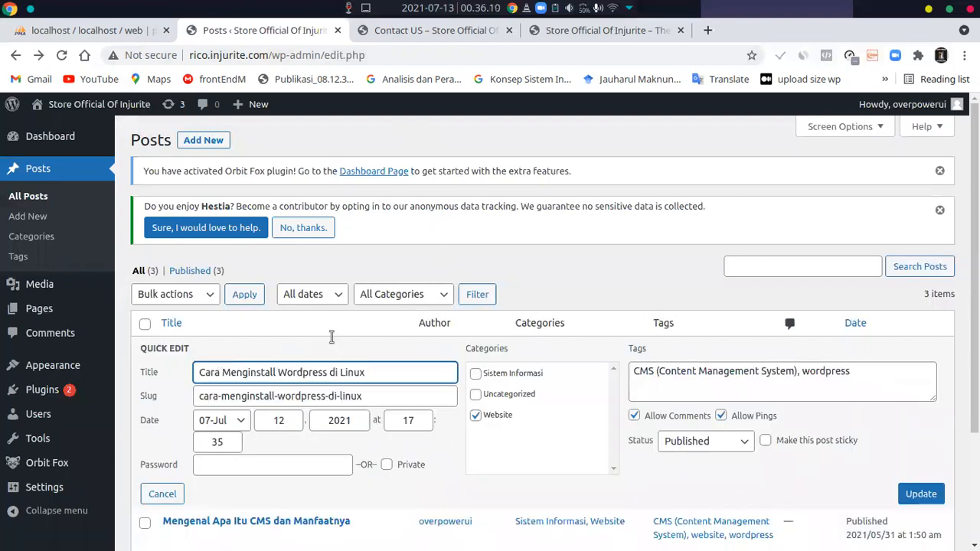
pyautogui.scroll(-2, 331, 337)
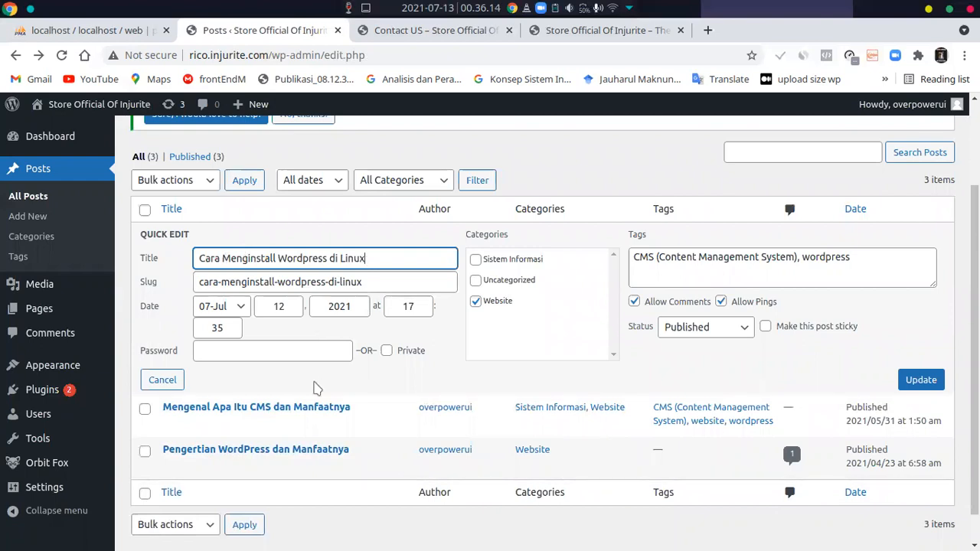
pyautogui.scroll(-1, 321, 405)
pyautogui.scroll(3, 334, 403)
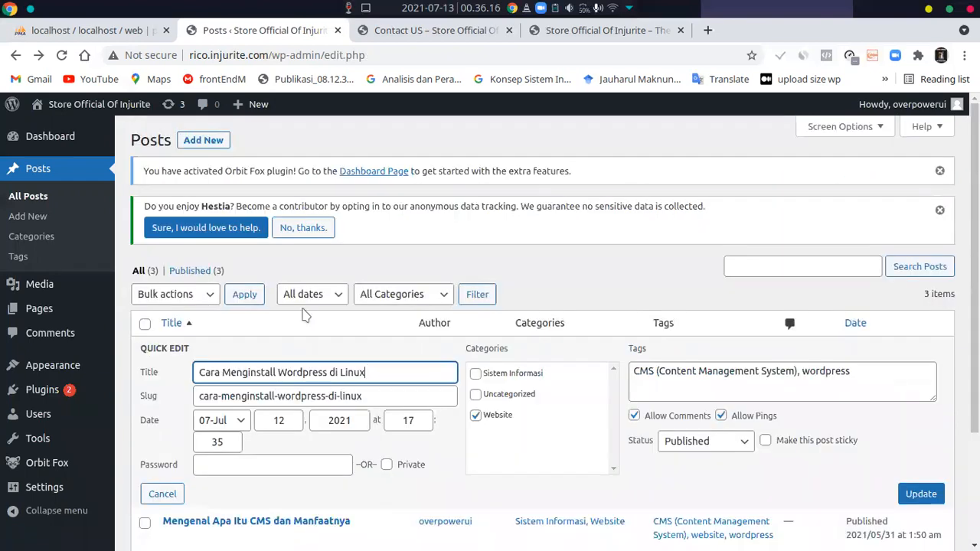
pyautogui.scroll(-2, 333, 314)
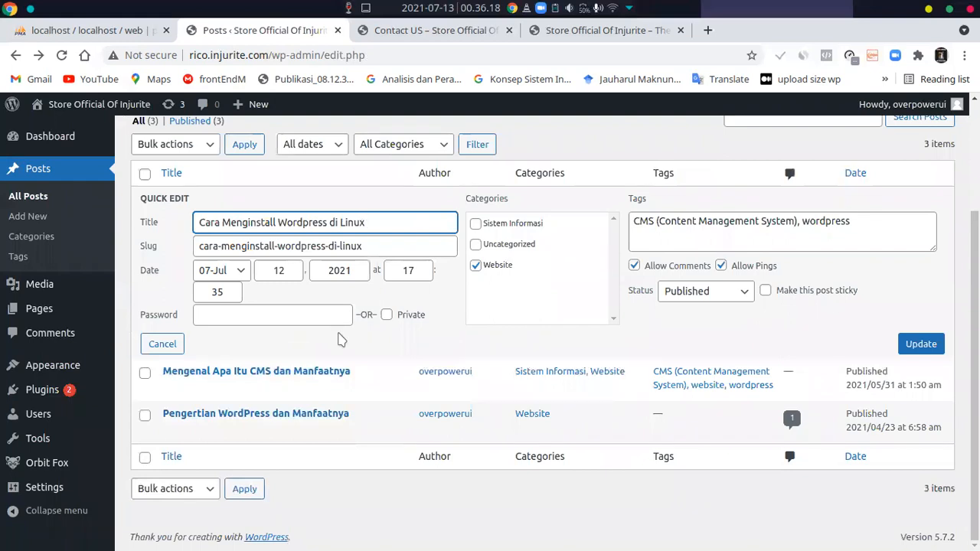
pyautogui.scroll(2, 341, 339)
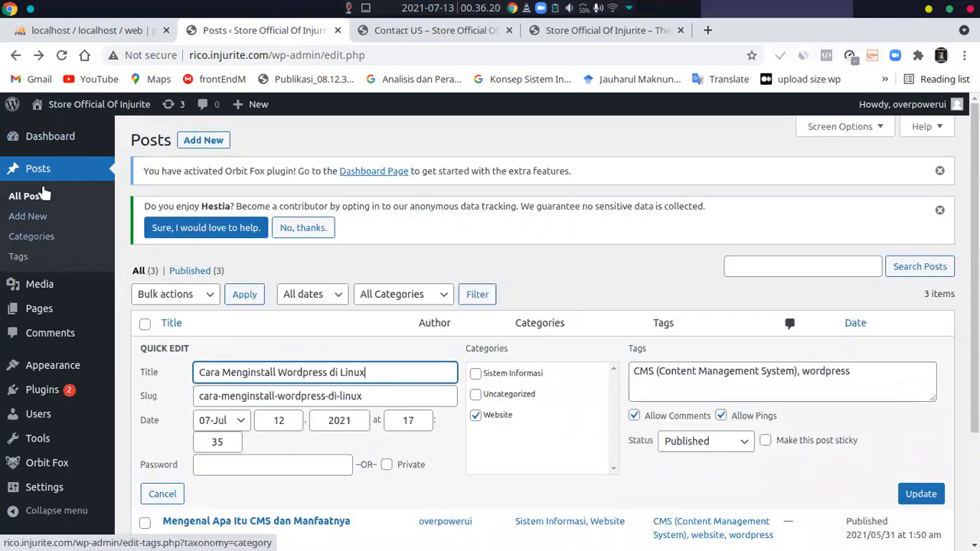
# Create a post category named "worpress" with Website as its parent category
pyautogui.click(31, 240)
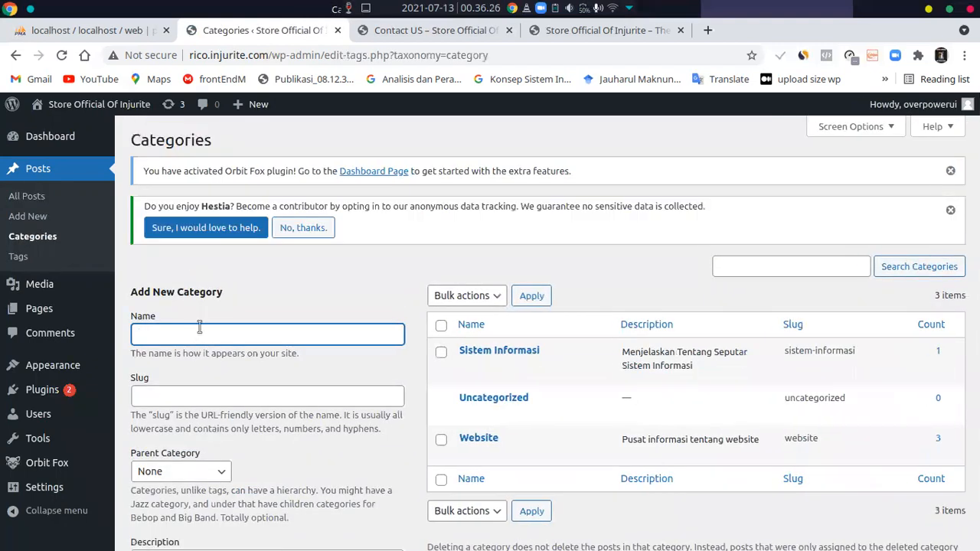
pyautogui.scroll(-1, 470, 362)
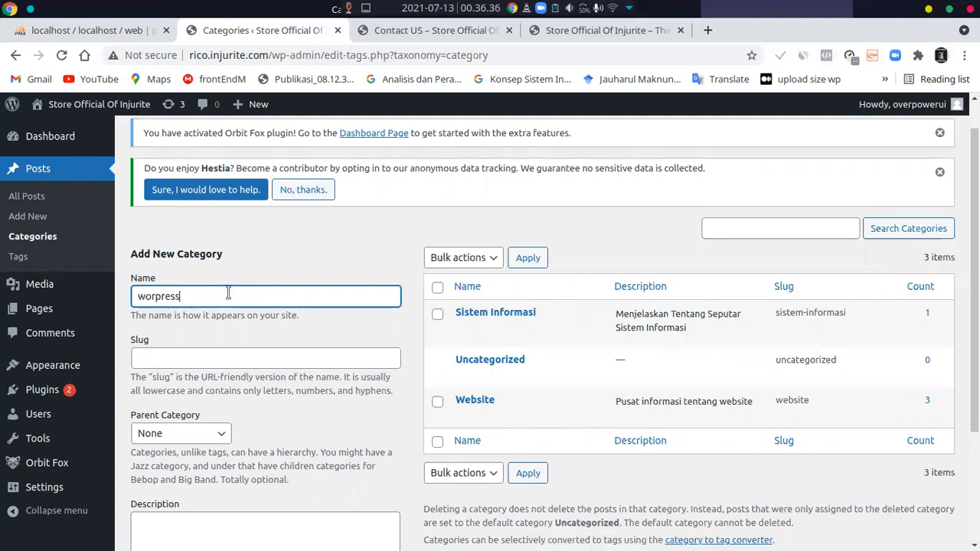
pyautogui.click(220, 433)
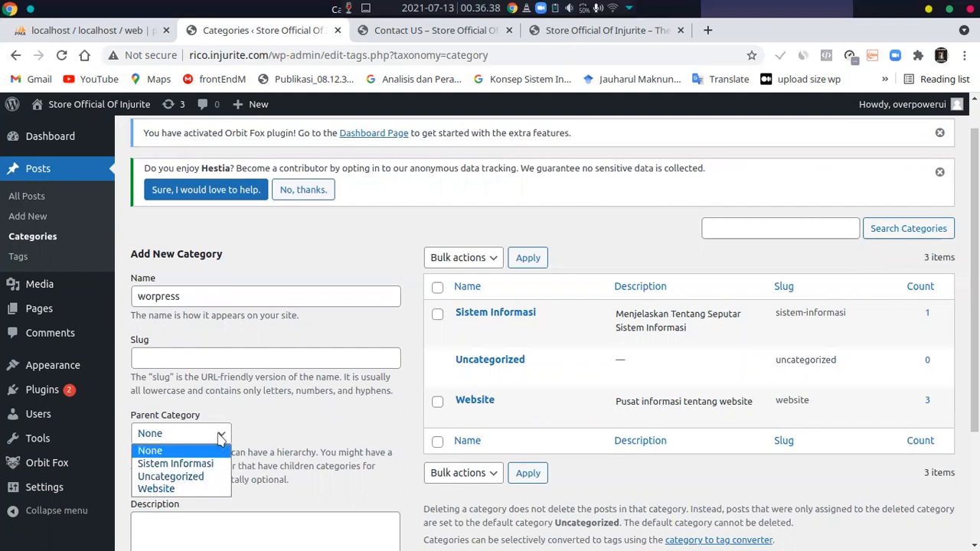
pyautogui.click(180, 488)
pyautogui.scroll(-1, 268, 430)
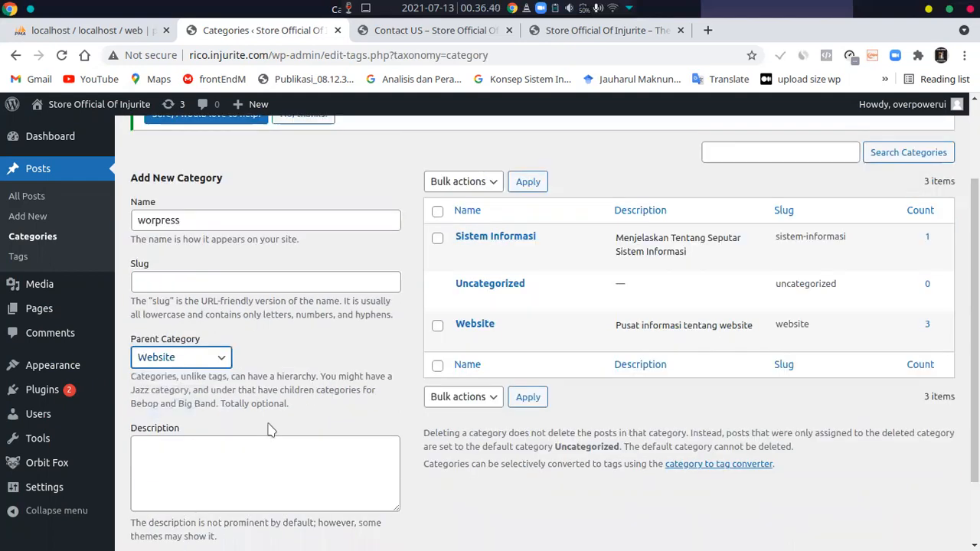
pyautogui.scroll(-1, 268, 430)
pyautogui.click(184, 490)
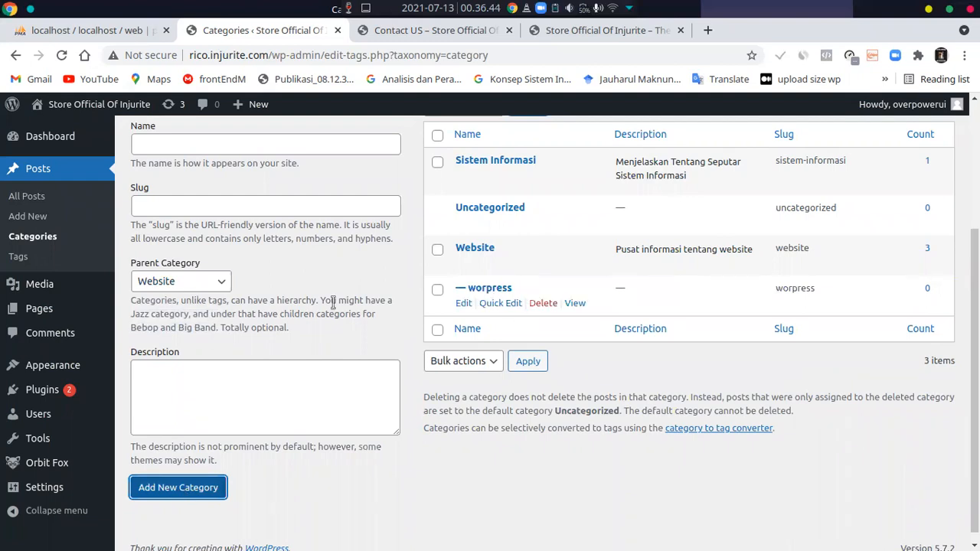
# Create a post category named "Operation System" with None as its parent category, leaving the slug empty
pyautogui.scroll(2, 333, 302)
pyautogui.click(238, 295)
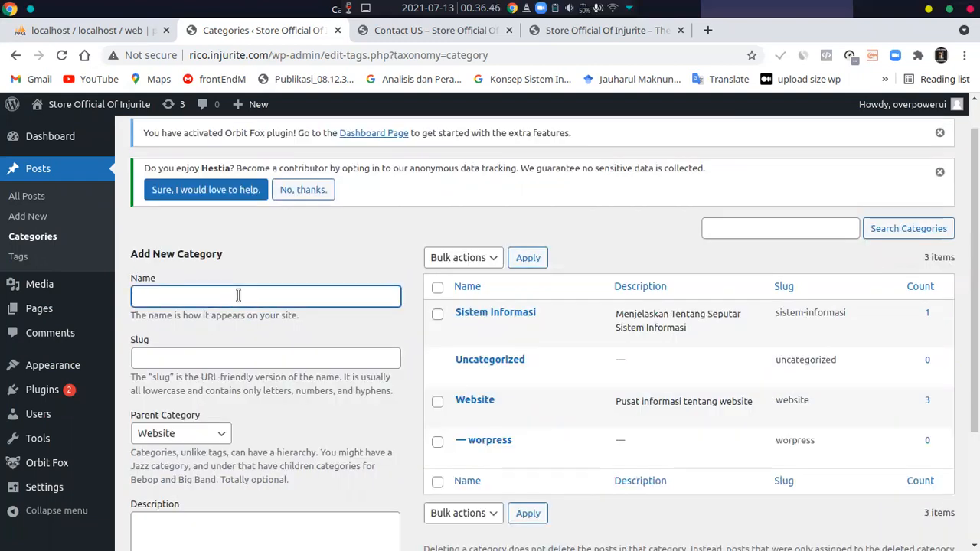
pyautogui.write('Operation System')
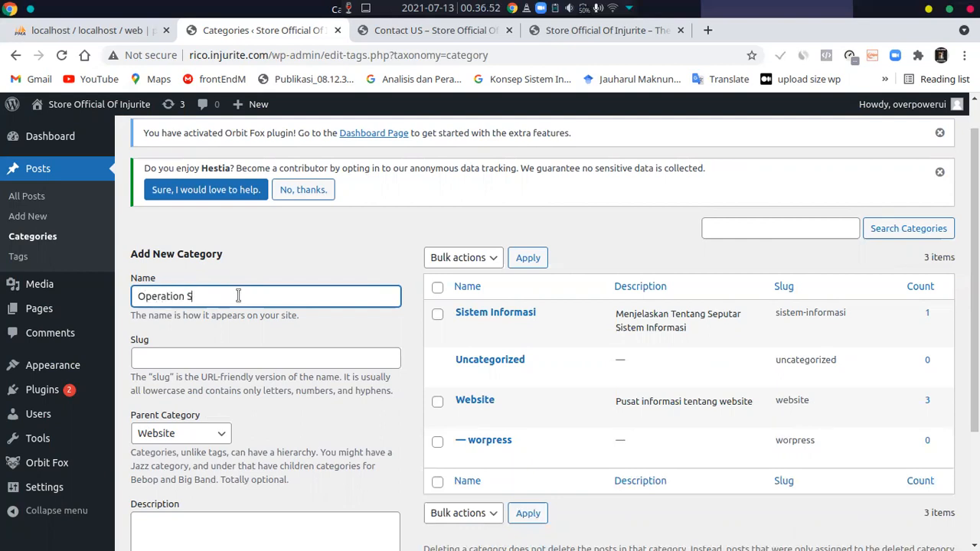
pyautogui.click(216, 433)
pyautogui.click(185, 452)
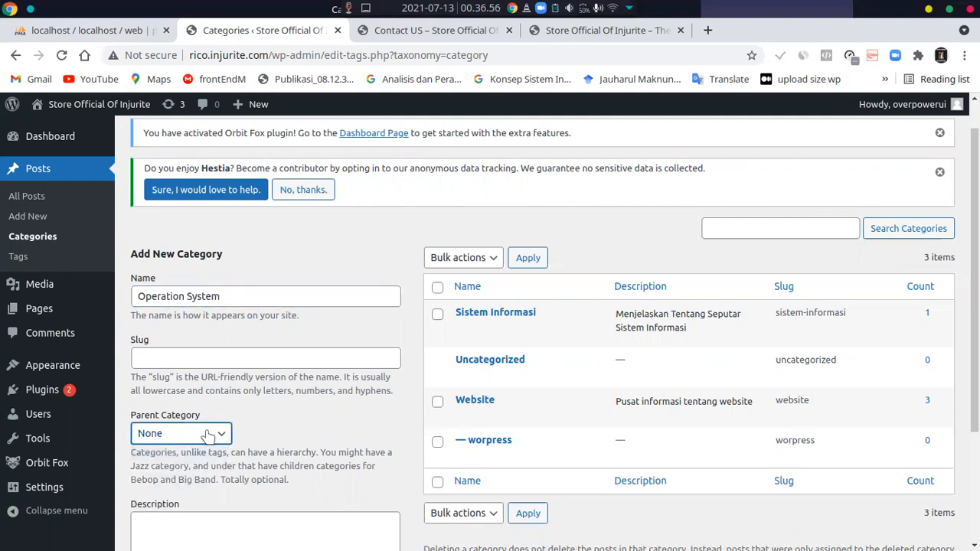
pyautogui.click(218, 355)
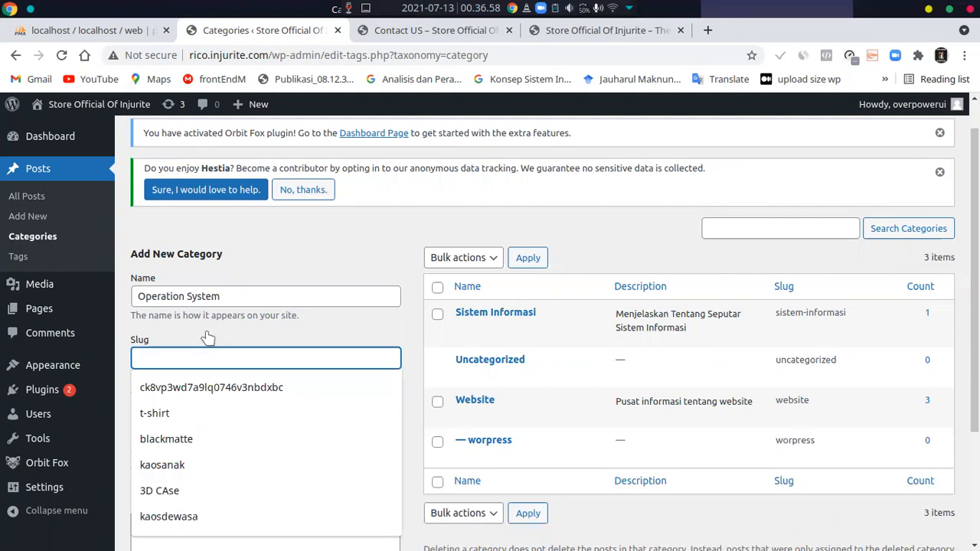
pyautogui.click(228, 338)
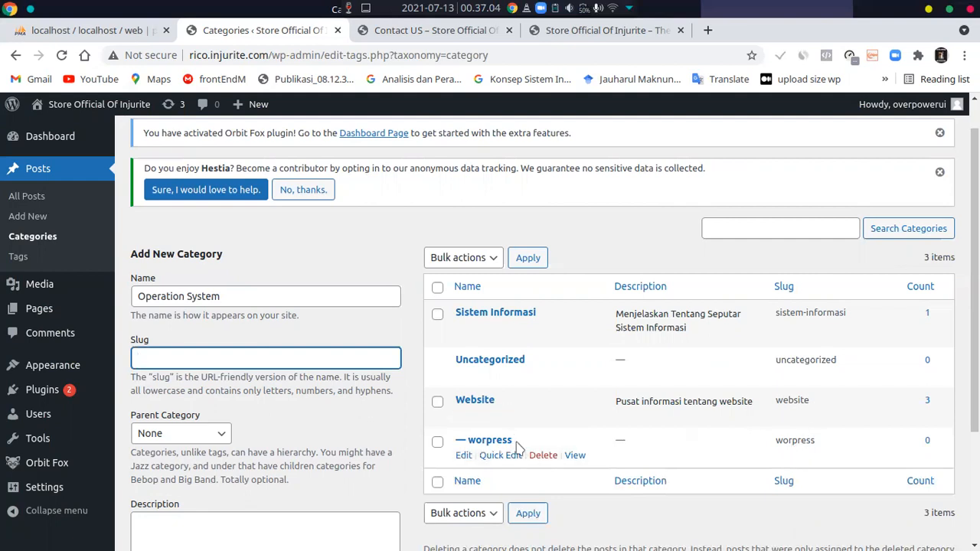
pyautogui.scroll(-3, 273, 391)
pyautogui.click(212, 477)
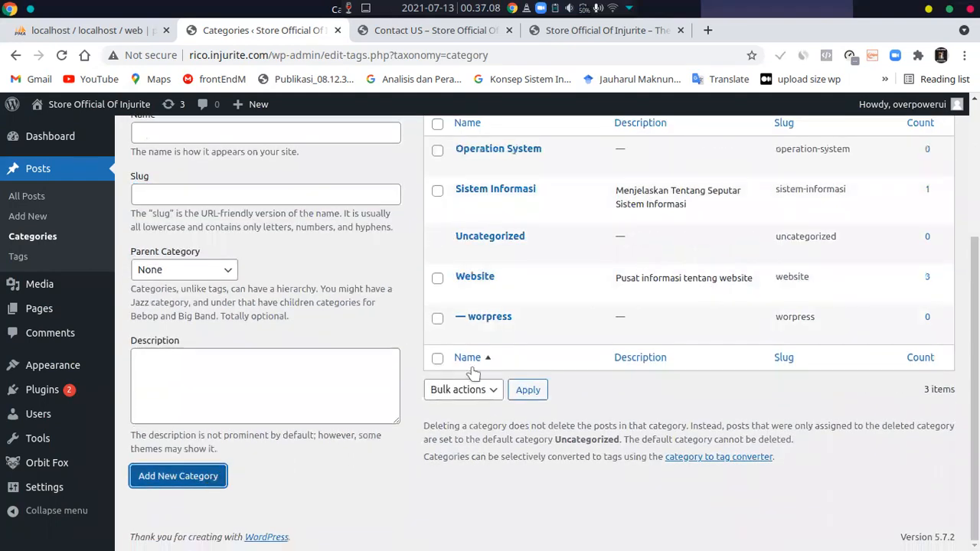
pyautogui.scroll(3, 186, 482)
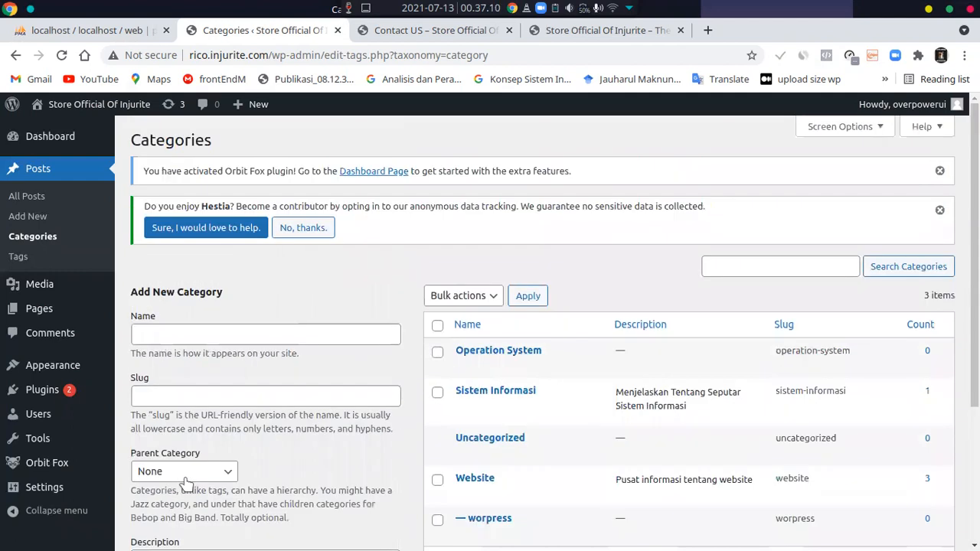
pyautogui.scroll(-2, 467, 398)
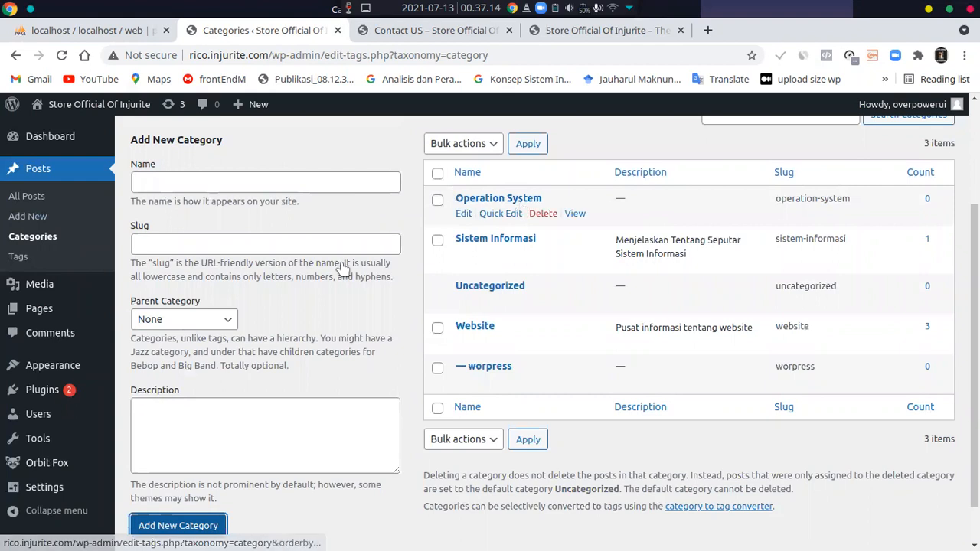
# Go to the post tags and create a tag named "Operation System"
pyautogui.click(13, 259)
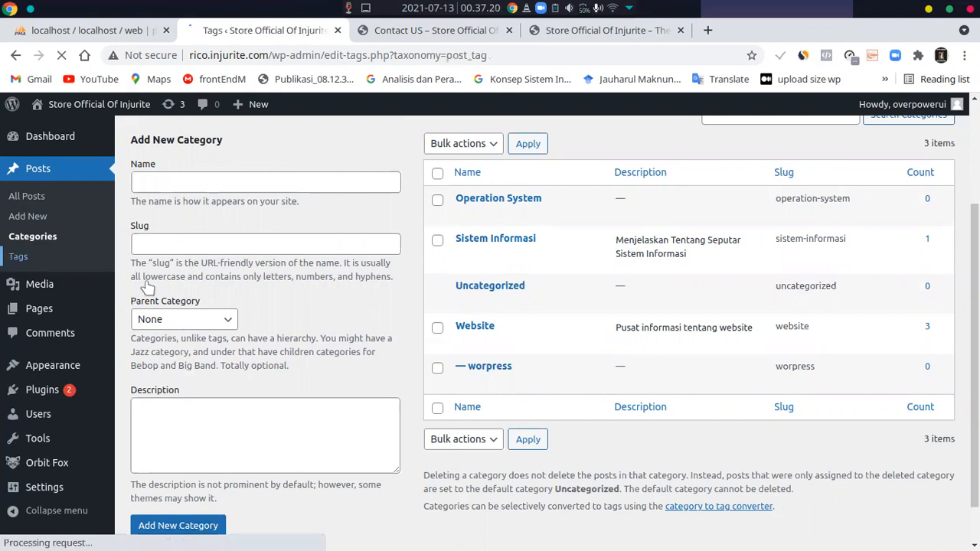
pyautogui.scroll(-3, 325, 362)
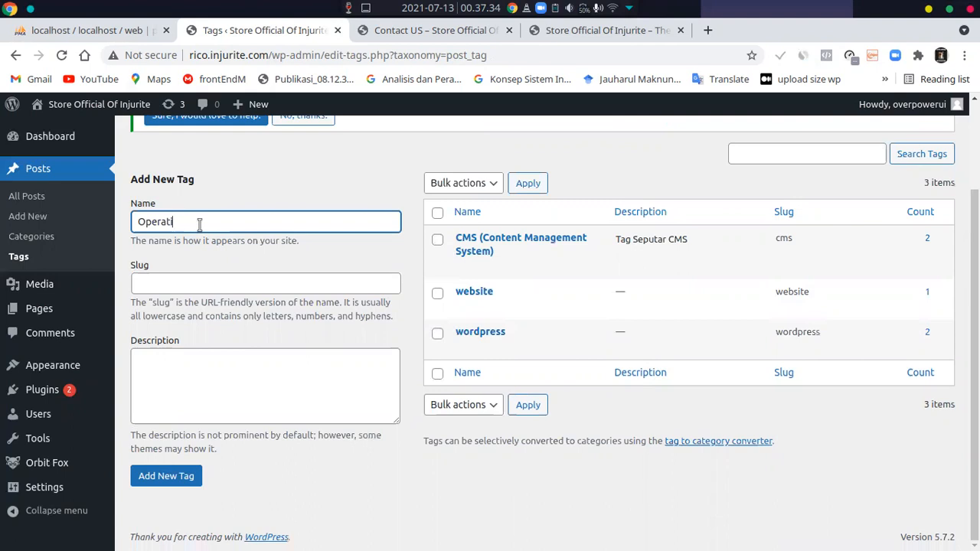
pyautogui.write('System')
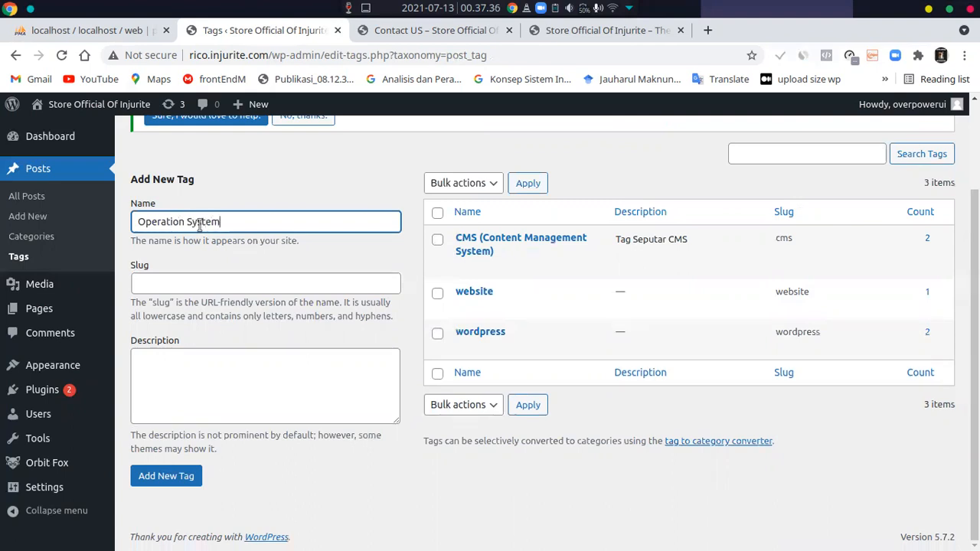
pyautogui.click(180, 476)
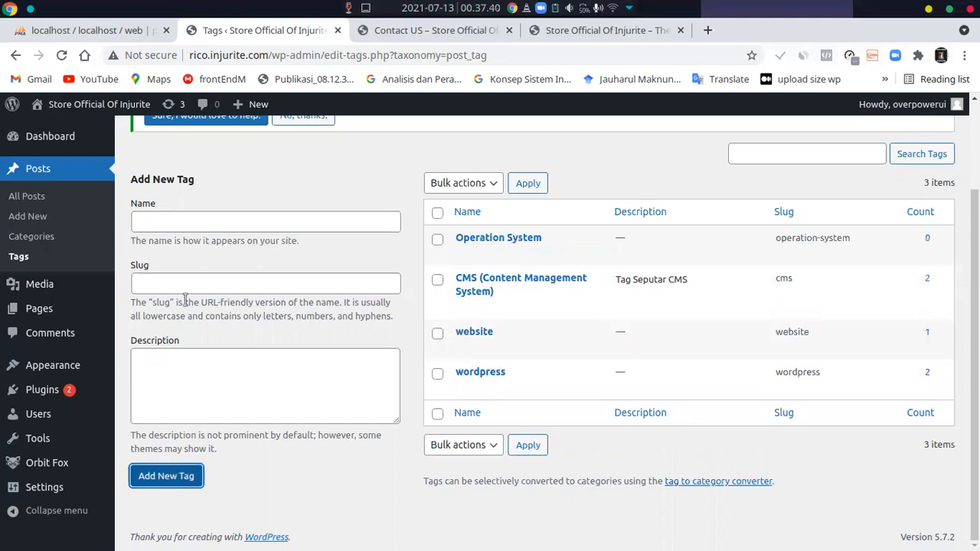
# Create another post tag named "linux"
pyautogui.click(192, 219)
pyautogui.write('linux')
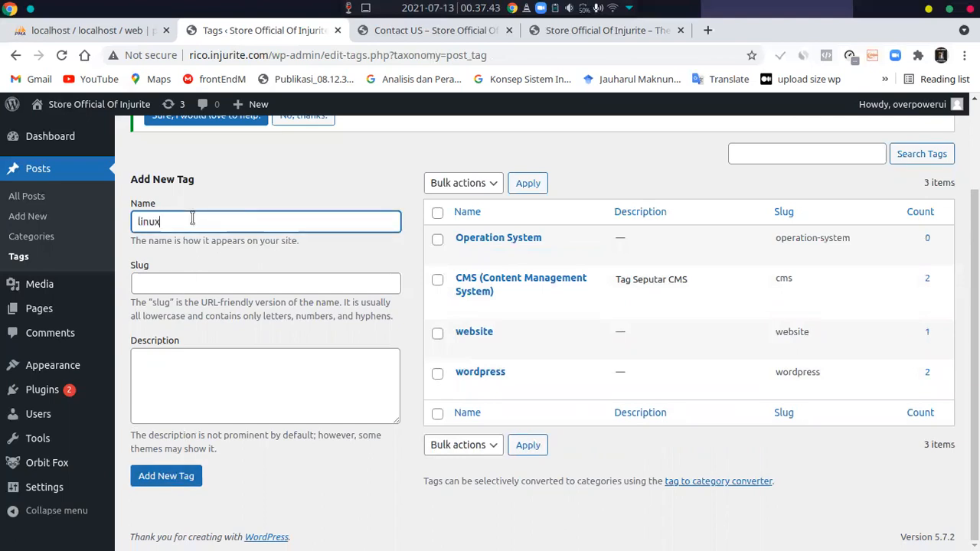
pyautogui.click(185, 480)
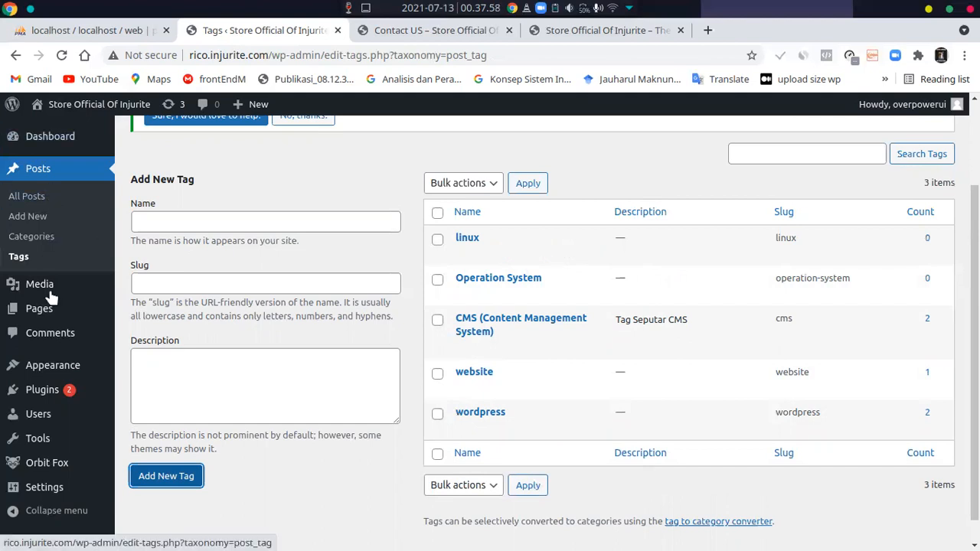
# Open the media library and review the uploaded files
pyautogui.moveTo(22, 311)
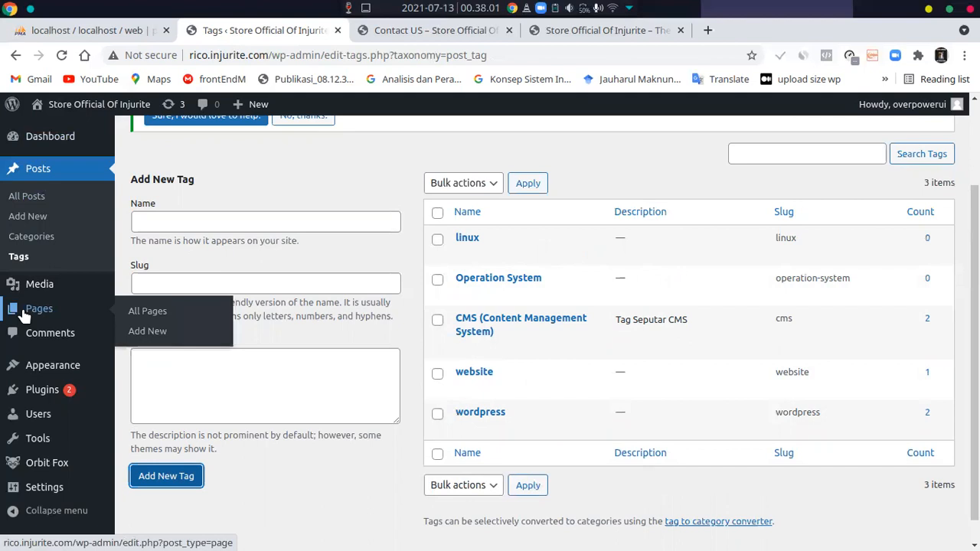
pyautogui.moveTo(46, 292)
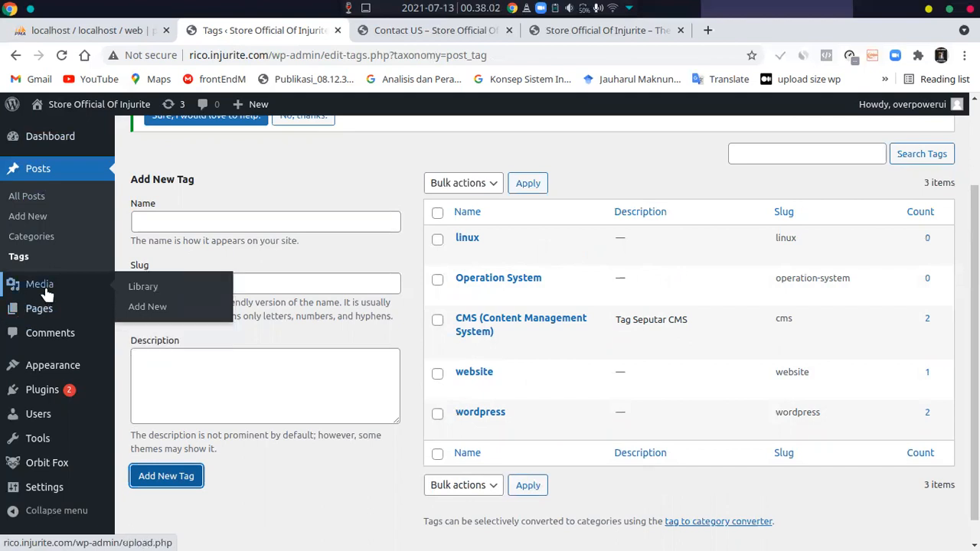
pyautogui.click(46, 292)
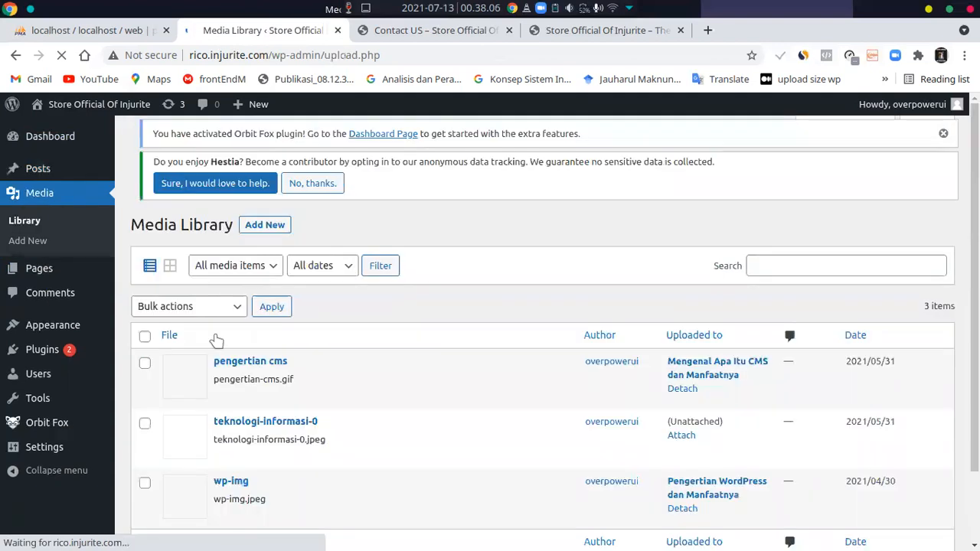
pyautogui.scroll(-2, 260, 394)
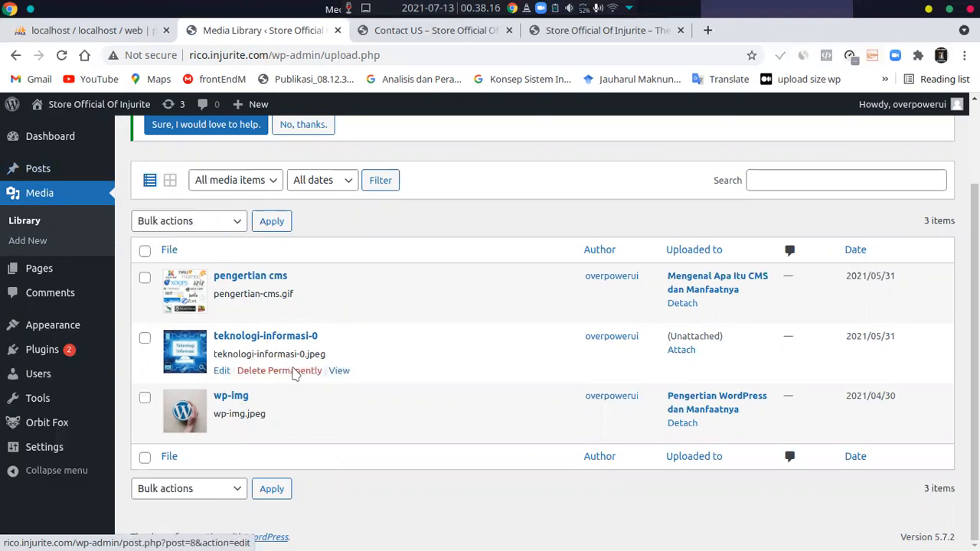
pyautogui.scroll(2, 372, 375)
pyautogui.scroll(-2, 372, 377)
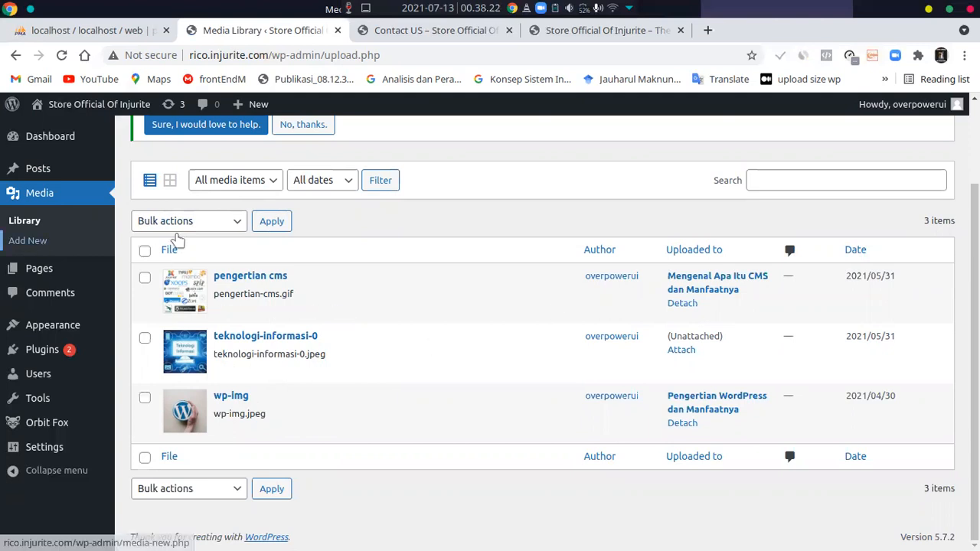
pyautogui.scroll(2, 257, 245)
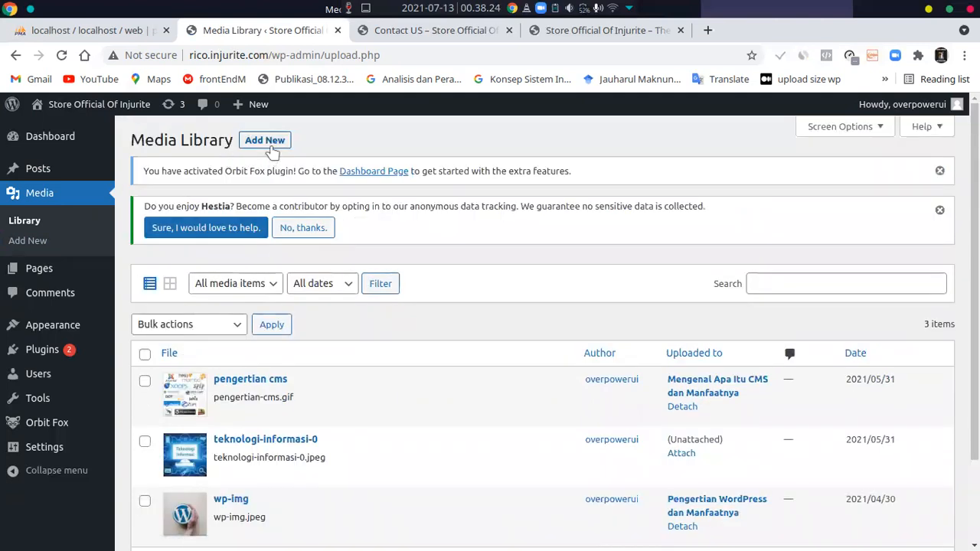
# Upload nilai.jpg from the Telegram Desktop folder in Downloads as a new media file
pyautogui.click(269, 145)
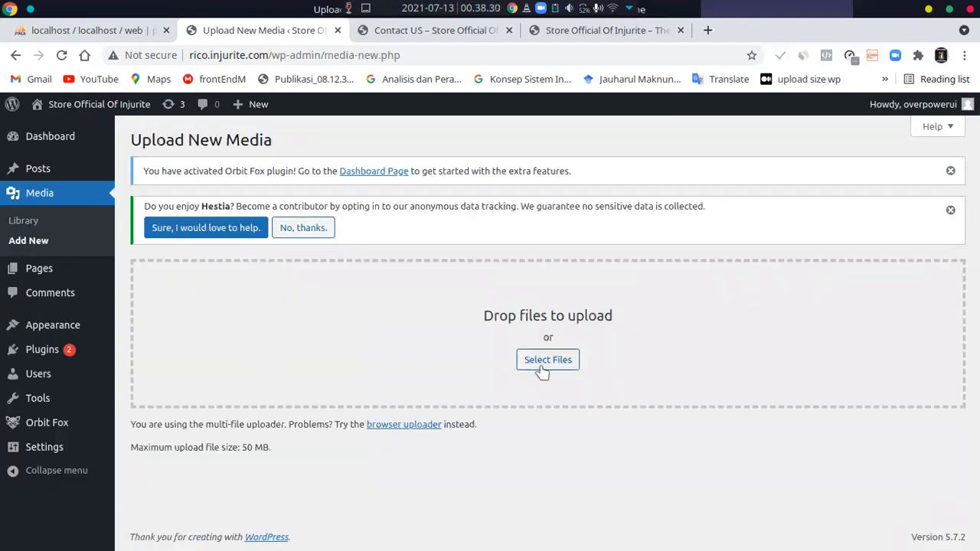
pyautogui.click(542, 370)
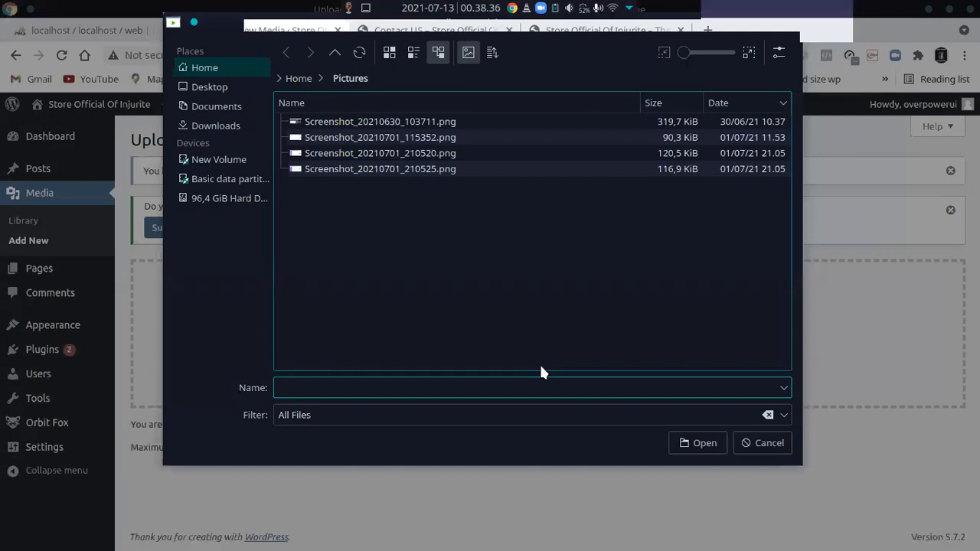
pyautogui.click(217, 123)
pyautogui.scroll(-10, 386, 273)
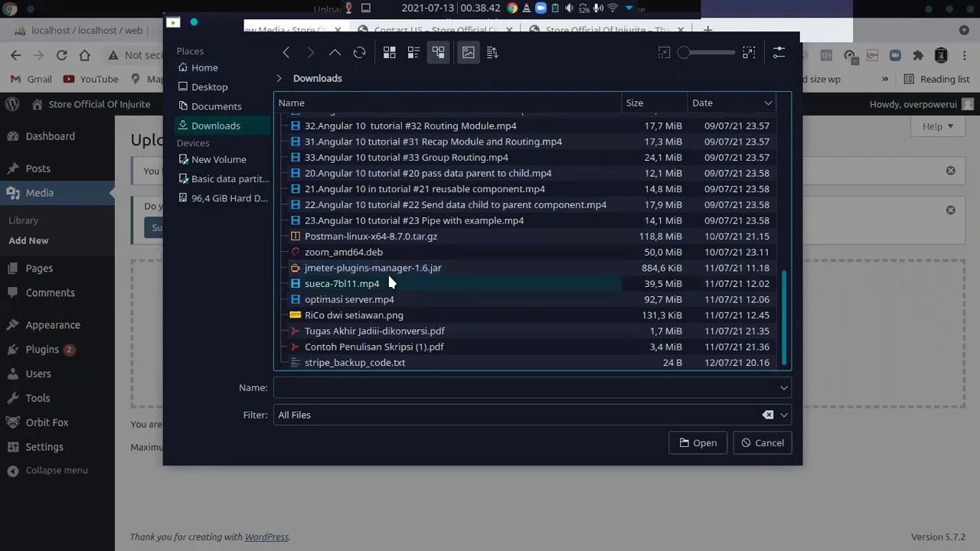
pyautogui.scroll(10, 387, 272)
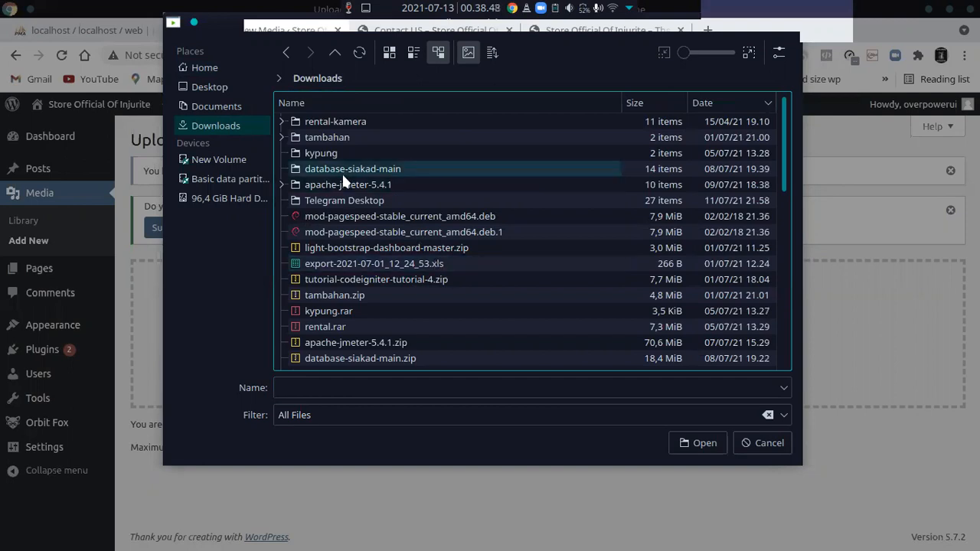
pyautogui.doubleClick(336, 198)
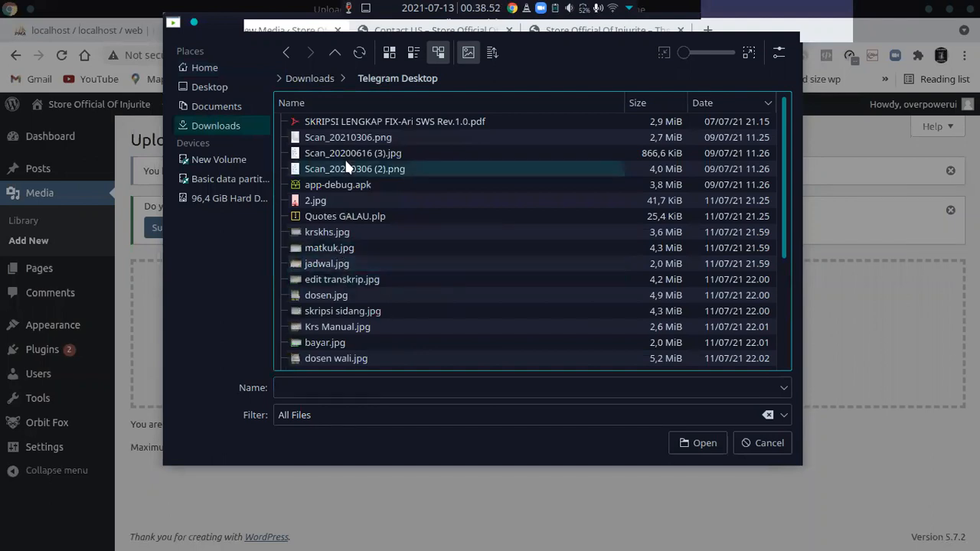
pyautogui.scroll(-4, 360, 257)
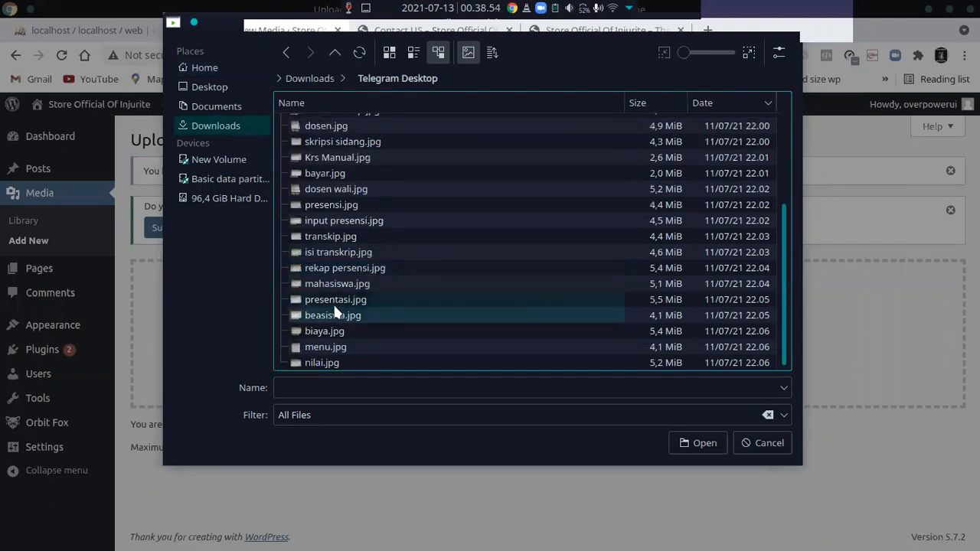
pyautogui.scroll(4, 333, 302)
pyautogui.click(324, 208)
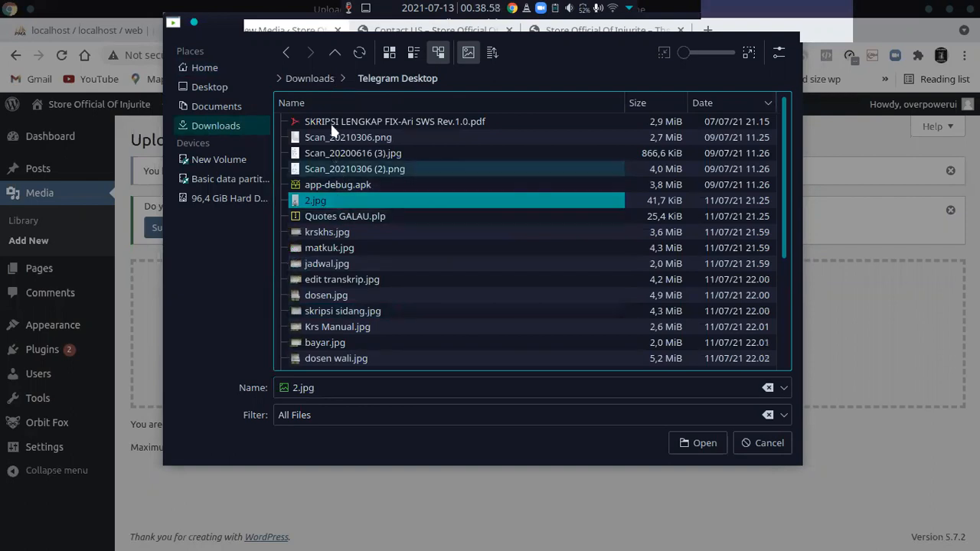
pyautogui.scroll(-4, 327, 224)
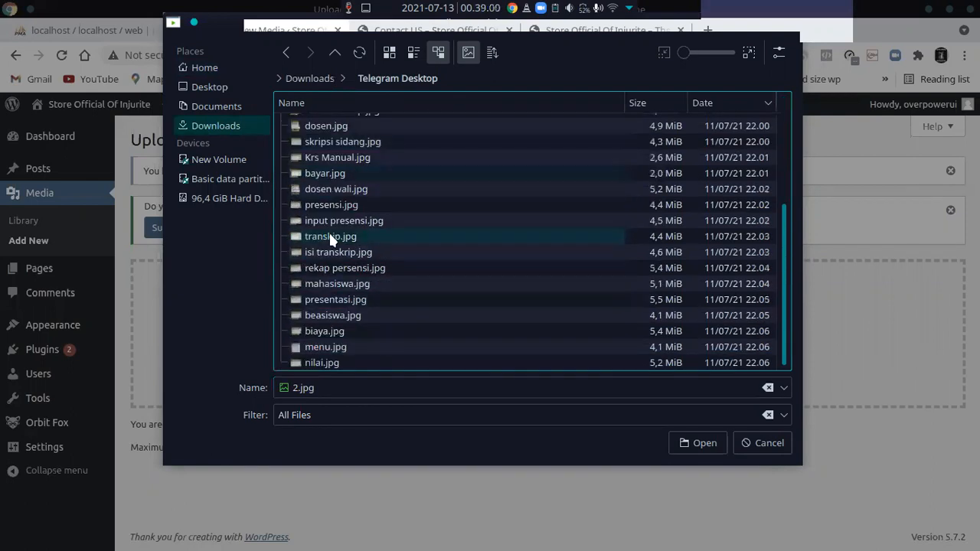
pyautogui.click(326, 363)
pyautogui.click(698, 445)
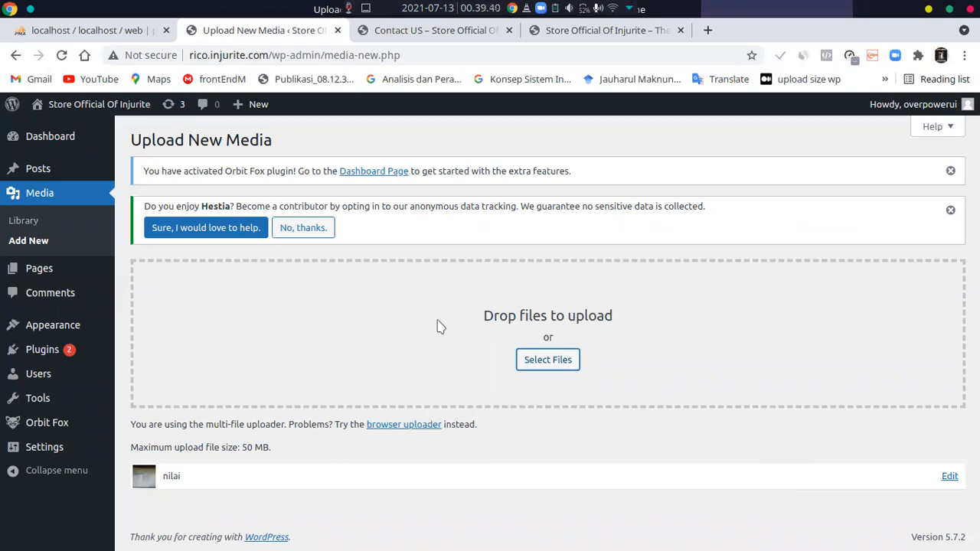
# Decline Hestia's anonymous data tracking request and return to the media library to check the uploaded image
pyautogui.click(309, 233)
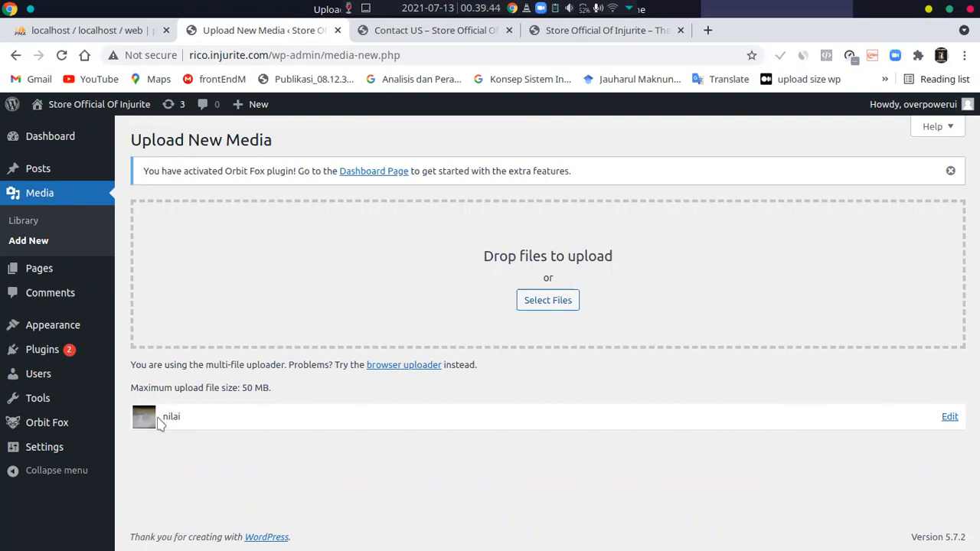
pyautogui.click(24, 221)
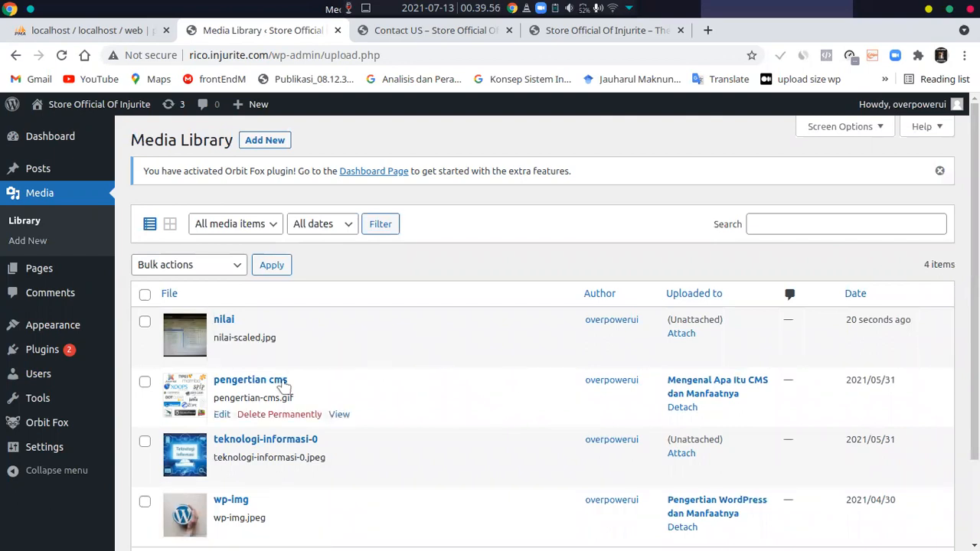
pyautogui.scroll(-2, 284, 389)
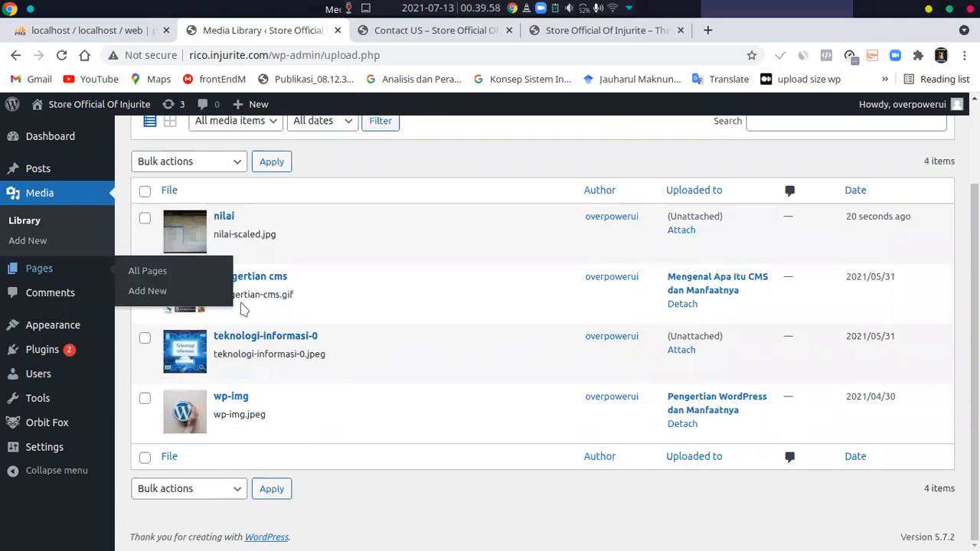
pyautogui.scroll(1, 46, 256)
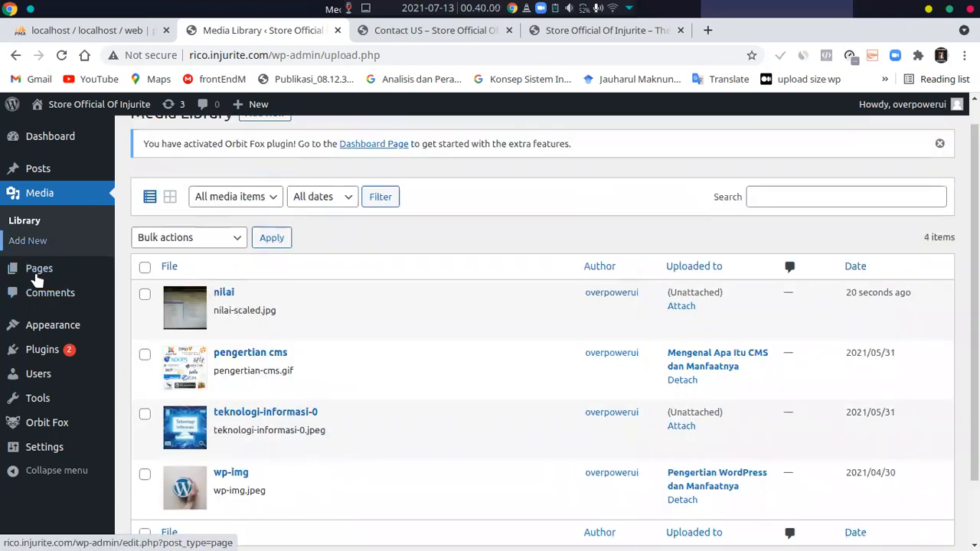
# Open the comment moderation list, and reload the public homepage to look over its published posts
pyautogui.click(51, 298)
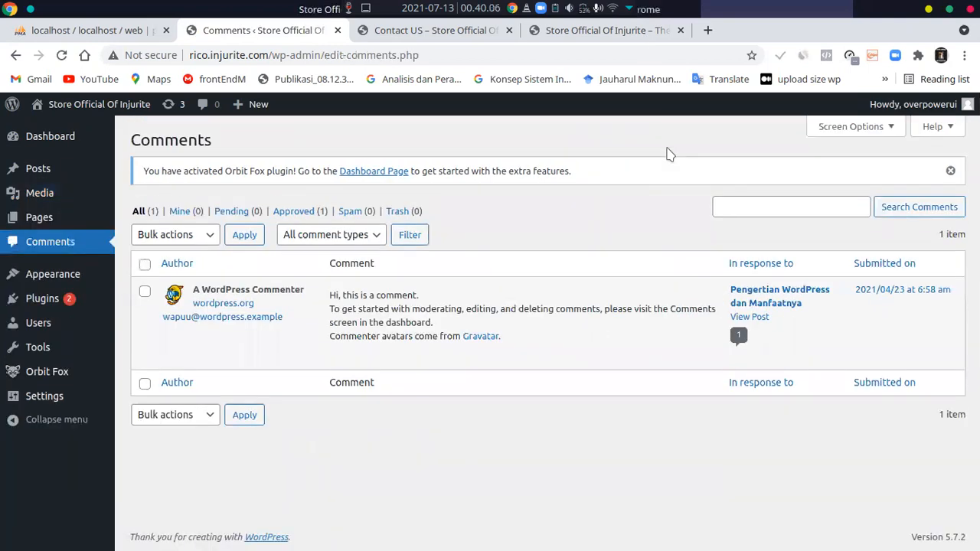
pyautogui.hotkey('ctrl', '4')
pyautogui.scroll(-2, 479, 219)
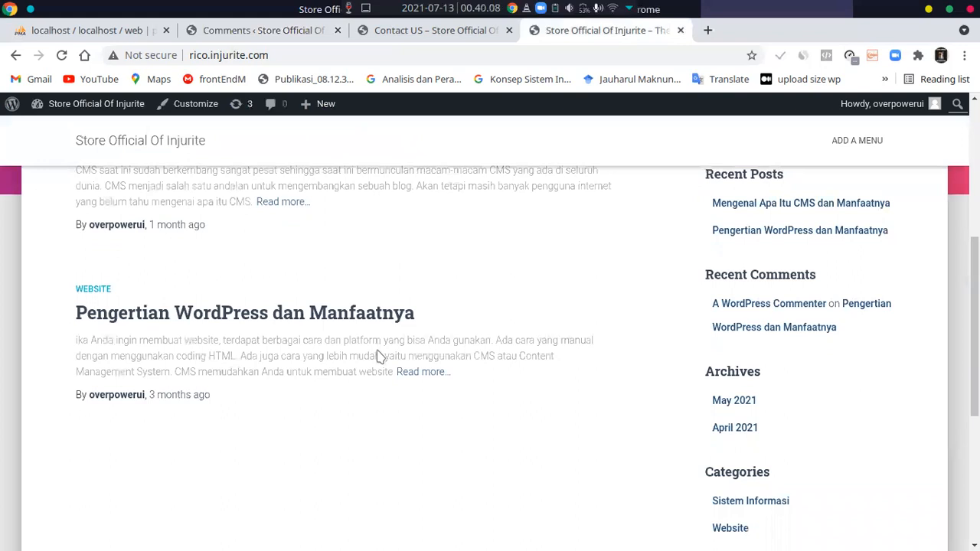
pyautogui.press('F5')
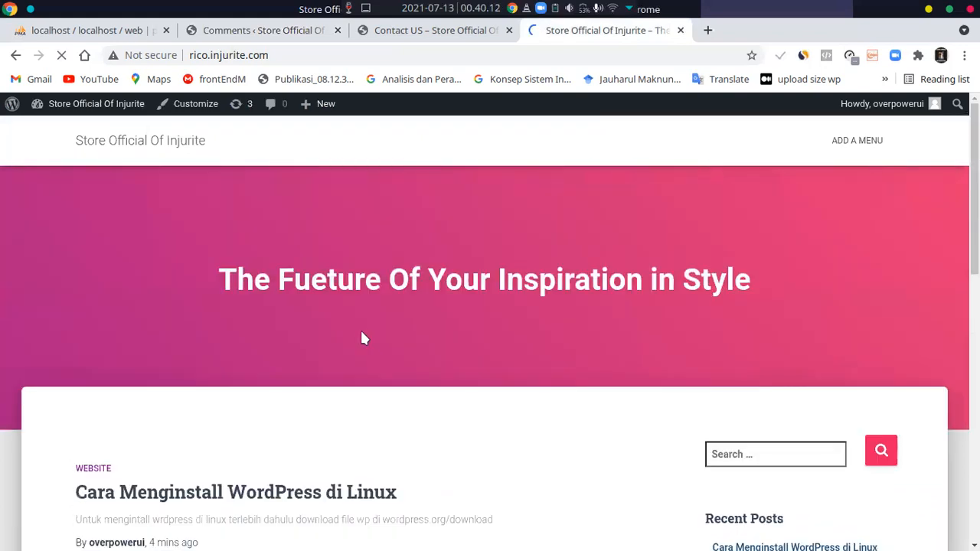
pyautogui.scroll(-3, 360, 334)
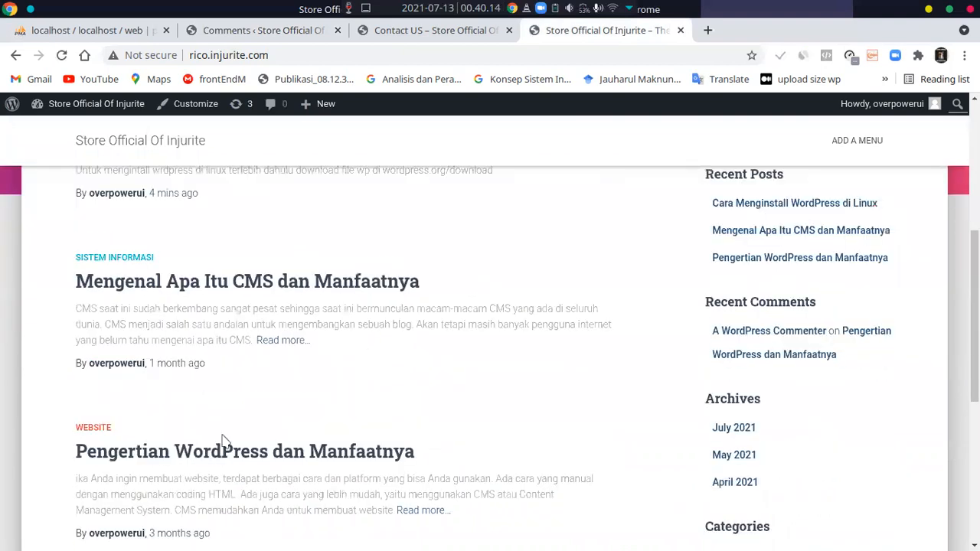
pyautogui.scroll(2, 131, 314)
pyautogui.scroll(-2, 131, 321)
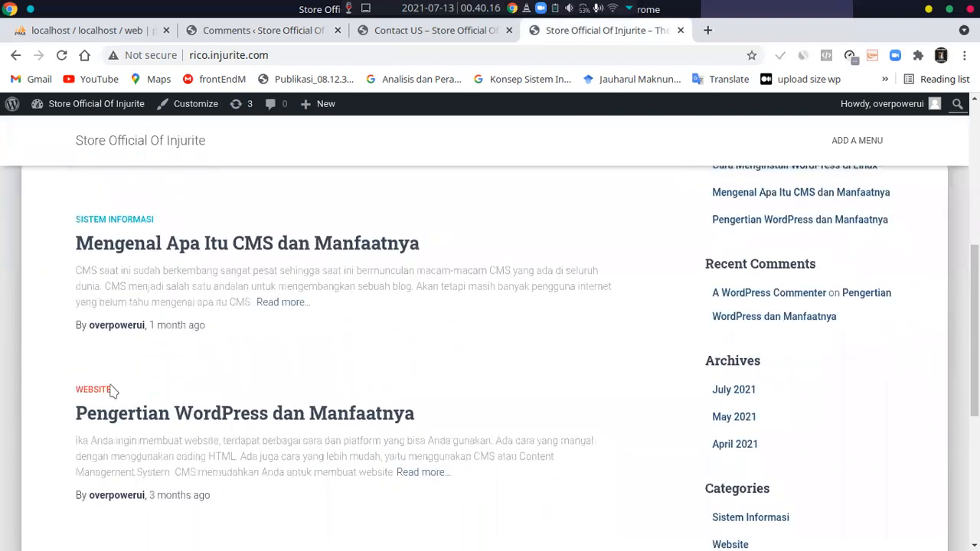
pyautogui.scroll(2, 168, 378)
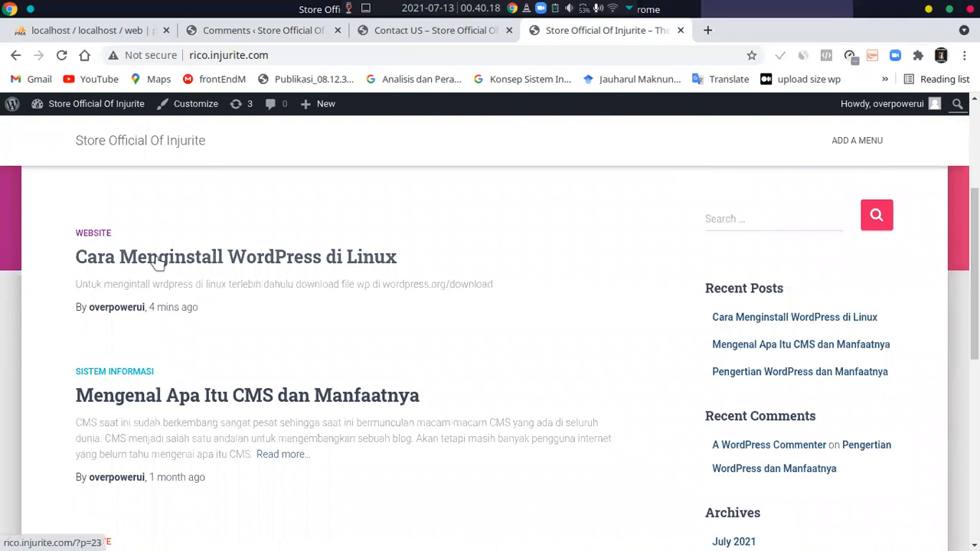
# Open the "Cara Menginstall WordPress di Linux" post on the site and examine its comment form
pyautogui.click(199, 268)
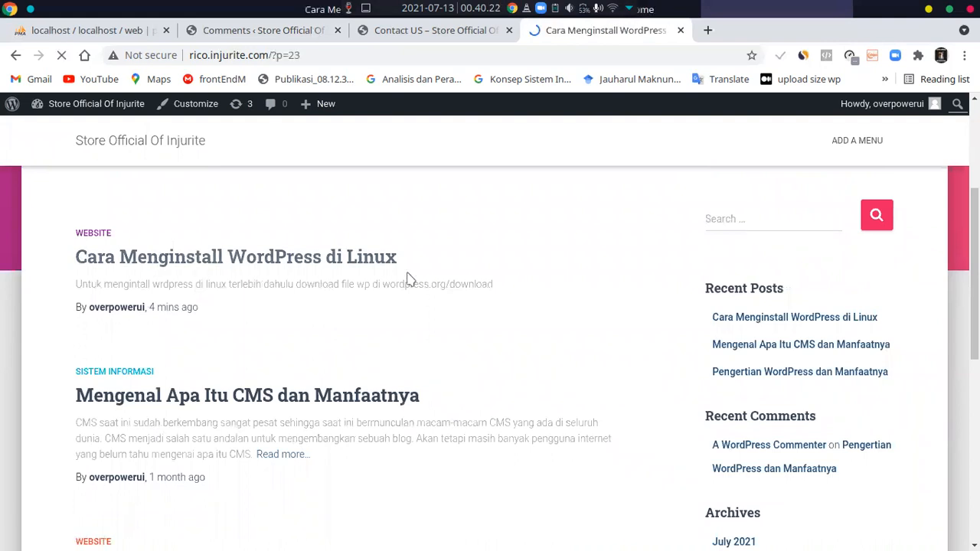
pyautogui.scroll(-7, 407, 294)
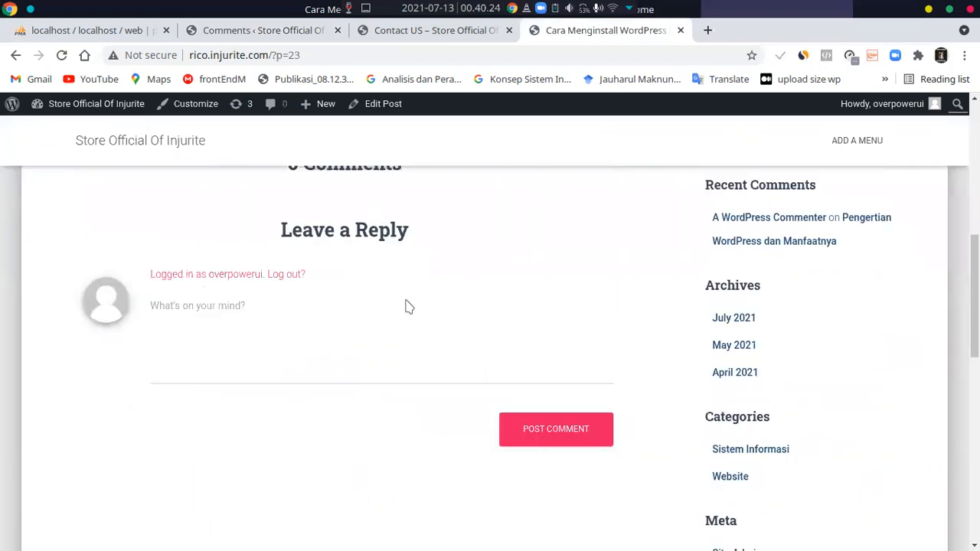
pyautogui.scroll(-1, 407, 306)
pyautogui.click(235, 258)
pyautogui.scroll(3, 237, 264)
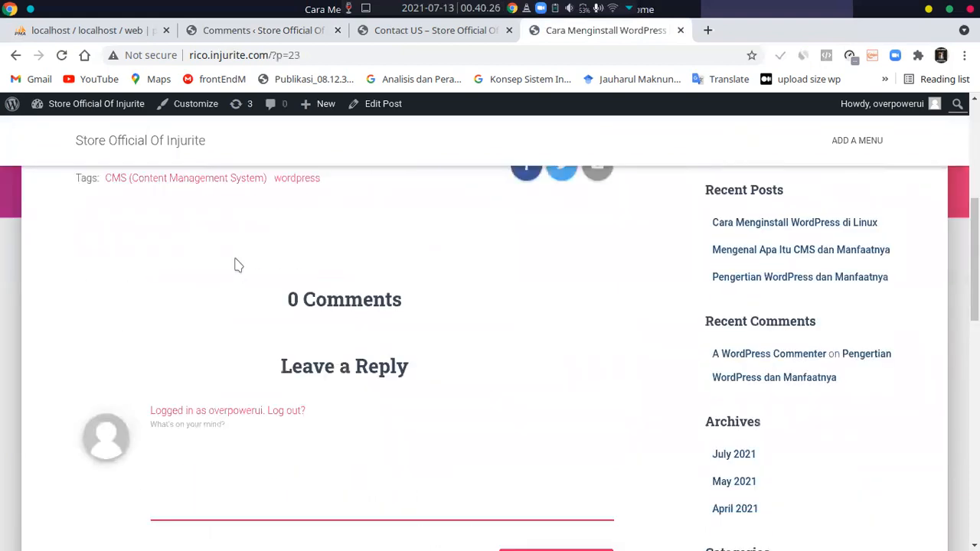
pyautogui.scroll(-2, 238, 271)
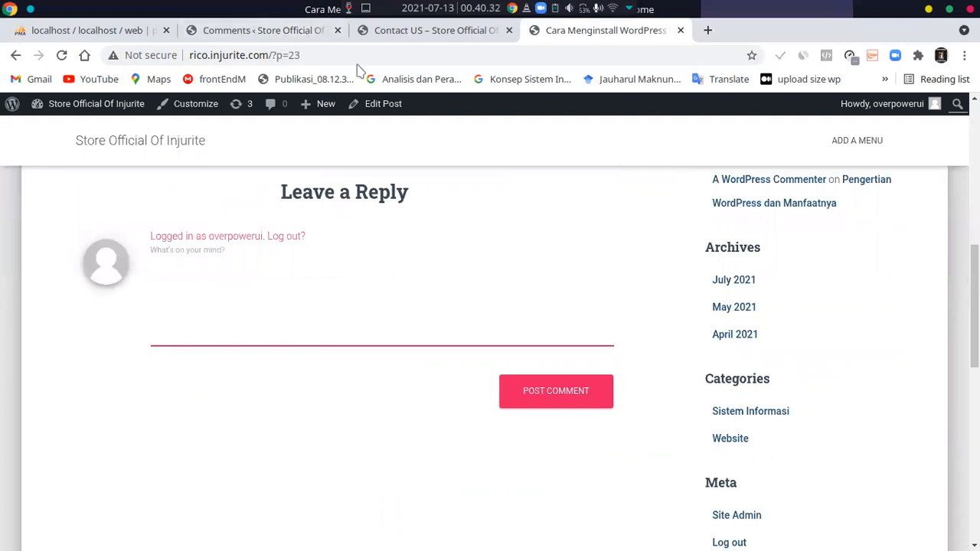
# Reply "yyy" to the comment by A WordPress Commenter in the admin comments list
pyautogui.click(239, 32)
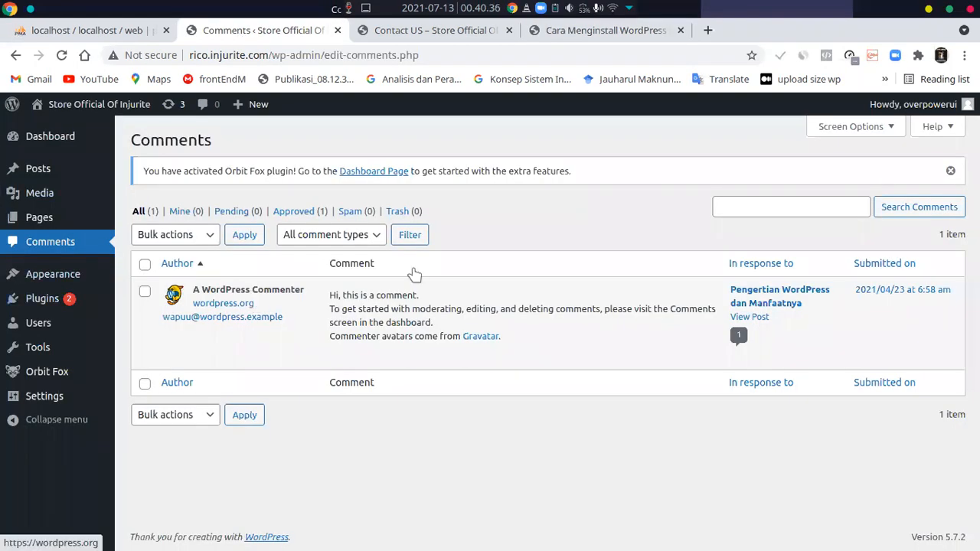
pyautogui.moveTo(280, 357)
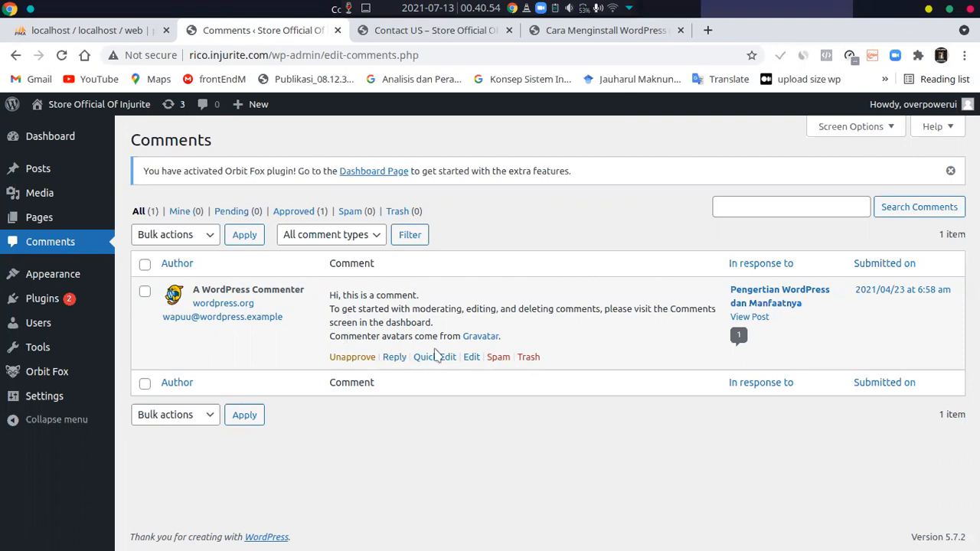
pyautogui.click(394, 358)
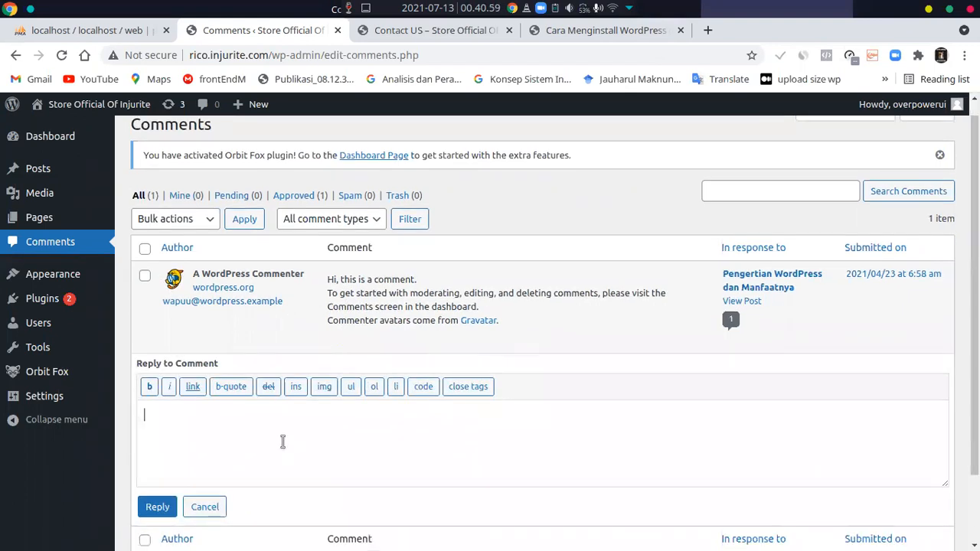
pyautogui.write('yyy')
pyautogui.click(144, 511)
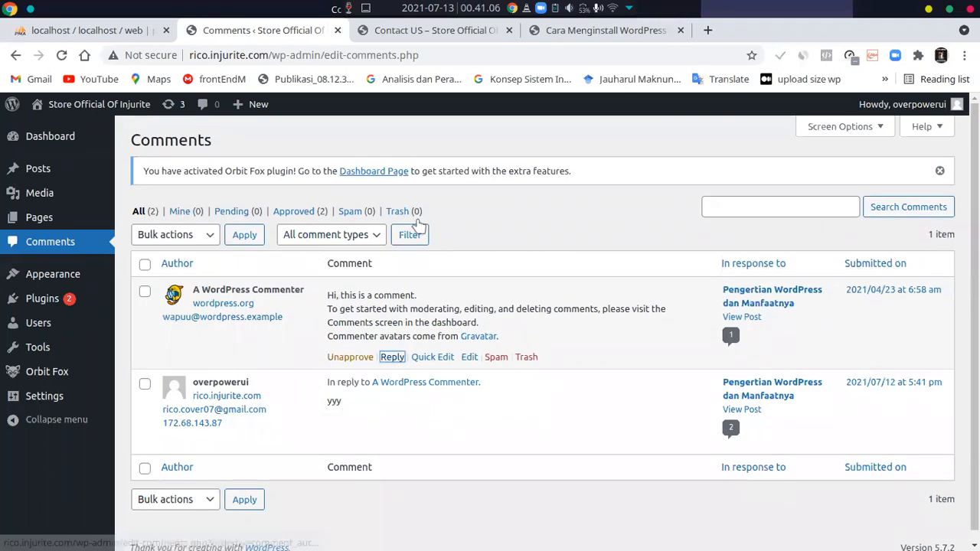
# Move the WordPress Commenter comment and the "yyy" reply to the trash, and show the trashed comments
pyautogui.click(526, 359)
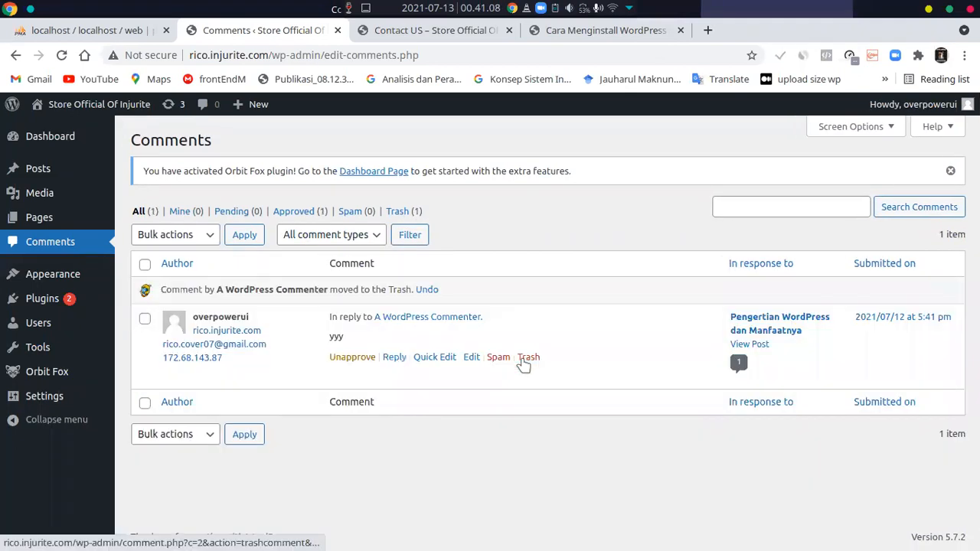
pyautogui.click(525, 358)
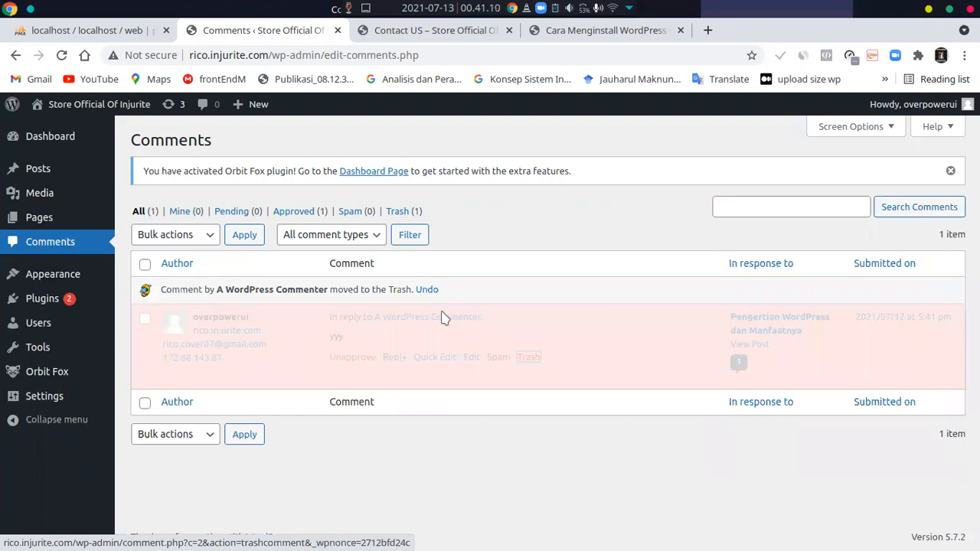
pyautogui.click(396, 212)
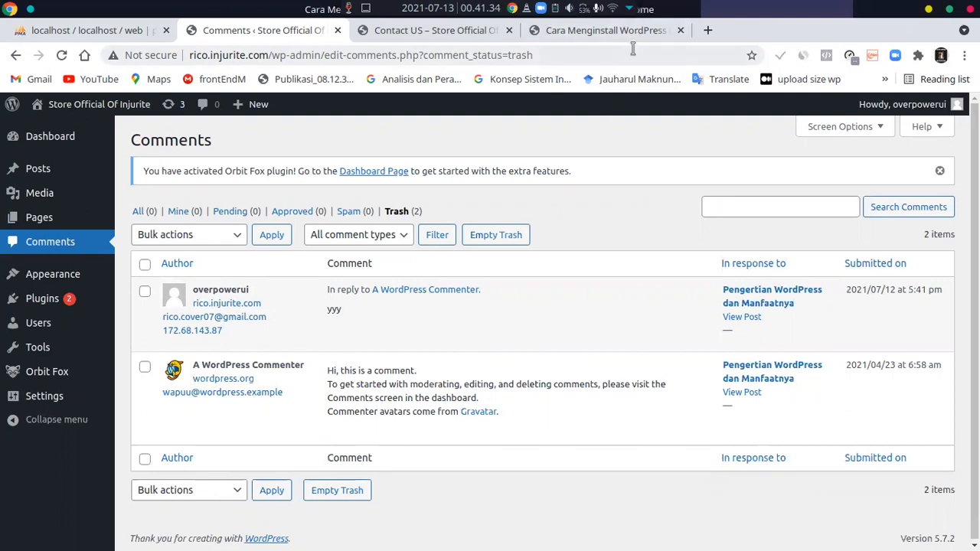
# Return to the Linux installation post, restore the browser window to a larger floating size, and review the comment form
pyautogui.click(609, 30)
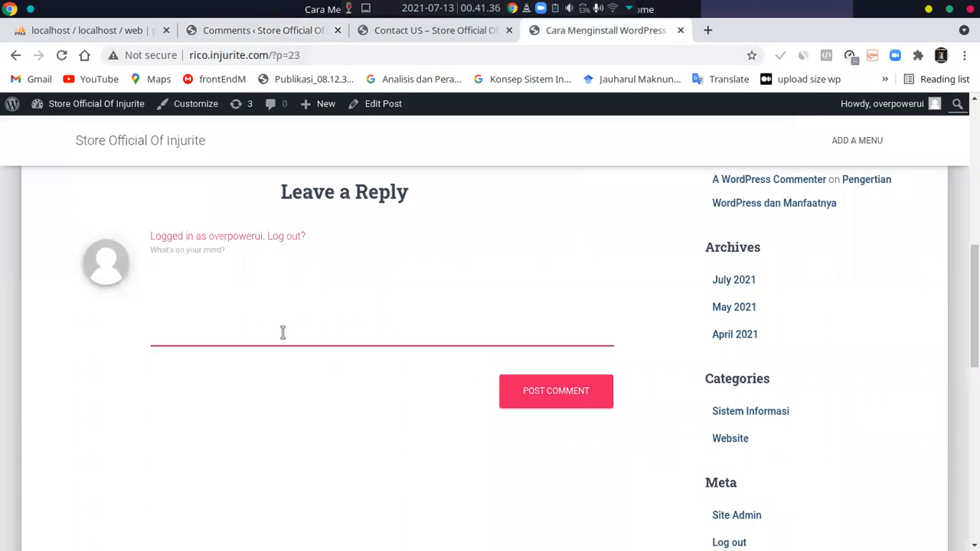
pyautogui.click(948, 8)
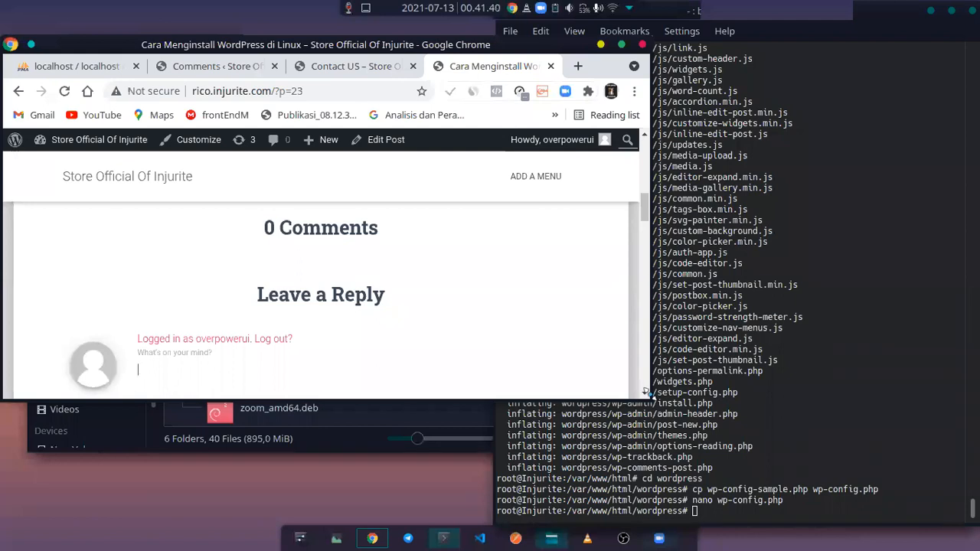
pyautogui.moveTo(731, 458); pyautogui.dragTo(909, 548)
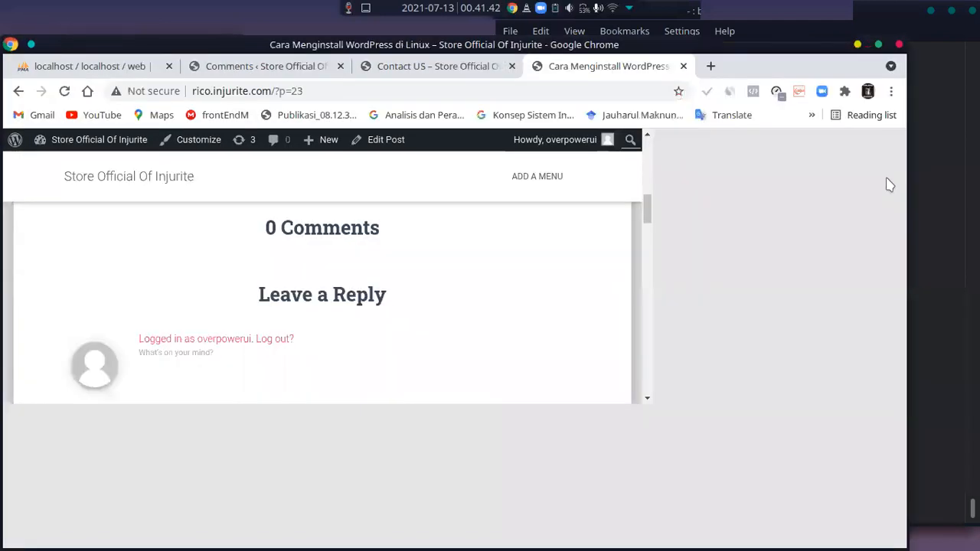
pyautogui.scroll(-1, 419, 330)
pyautogui.scroll(-1, 419, 331)
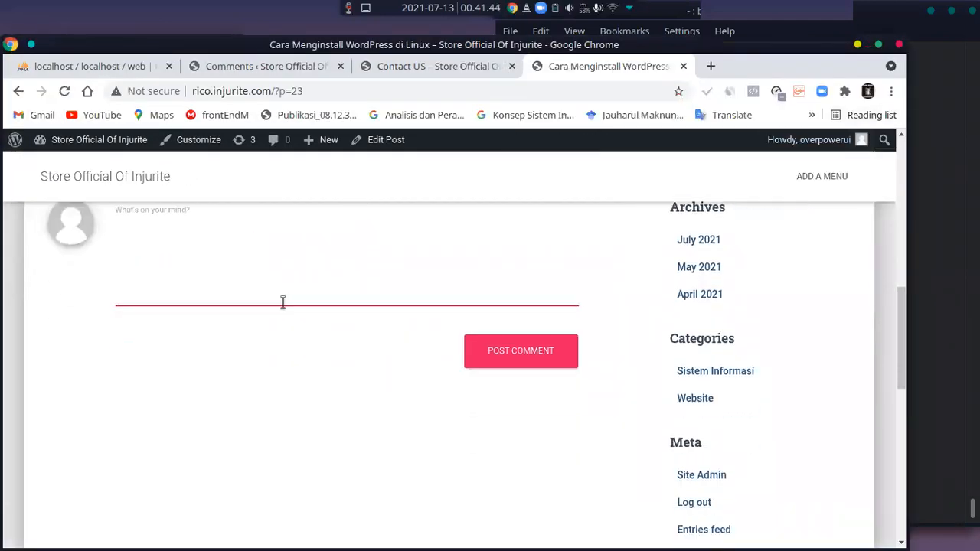
pyautogui.scroll(4, 282, 303)
pyautogui.scroll(-1, 278, 362)
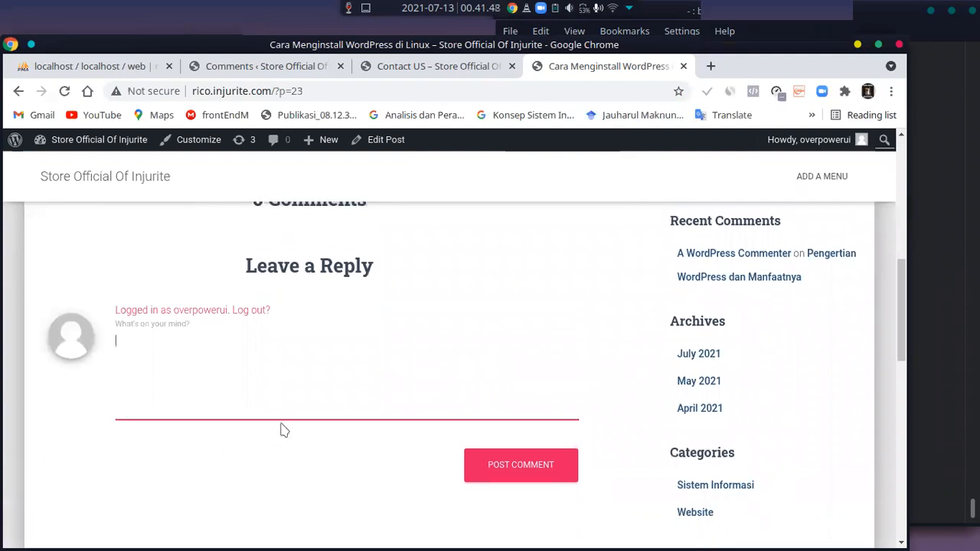
# Load rico.injurite.com in an incognito window and open the "Cara Menginstall WordPress di Linux" post
pyautogui.hotkey('ctrl', 'shift', 'n')
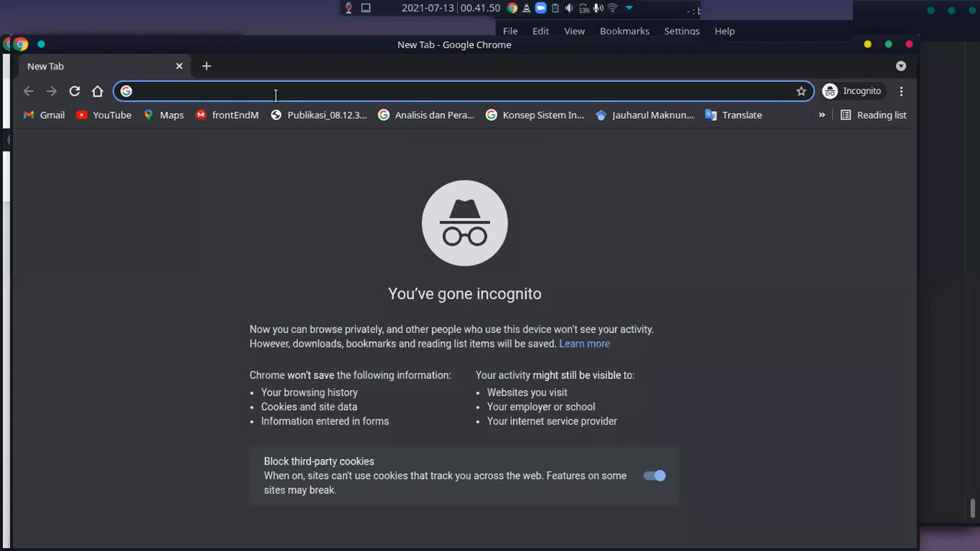
pyautogui.write('rico')
pyautogui.press('Return')
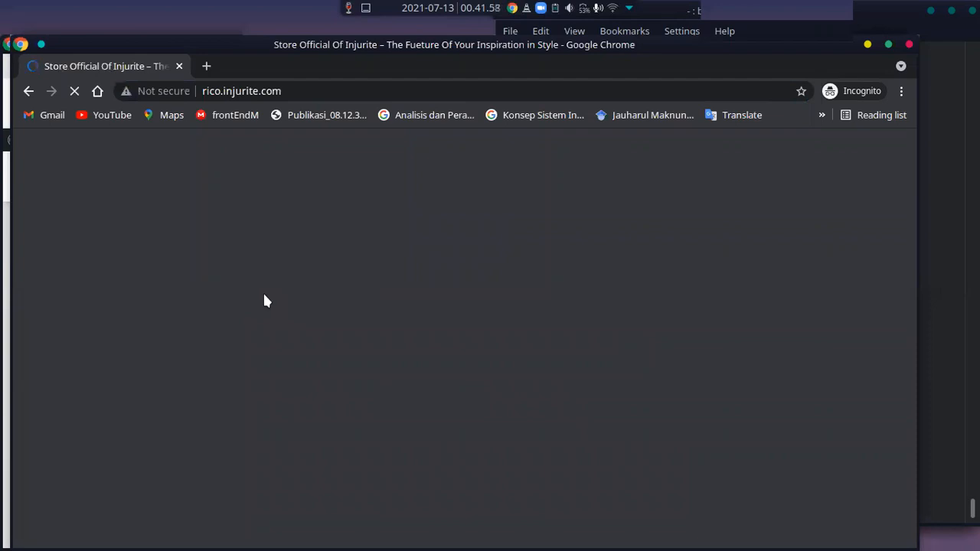
pyautogui.scroll(-2, 282, 393)
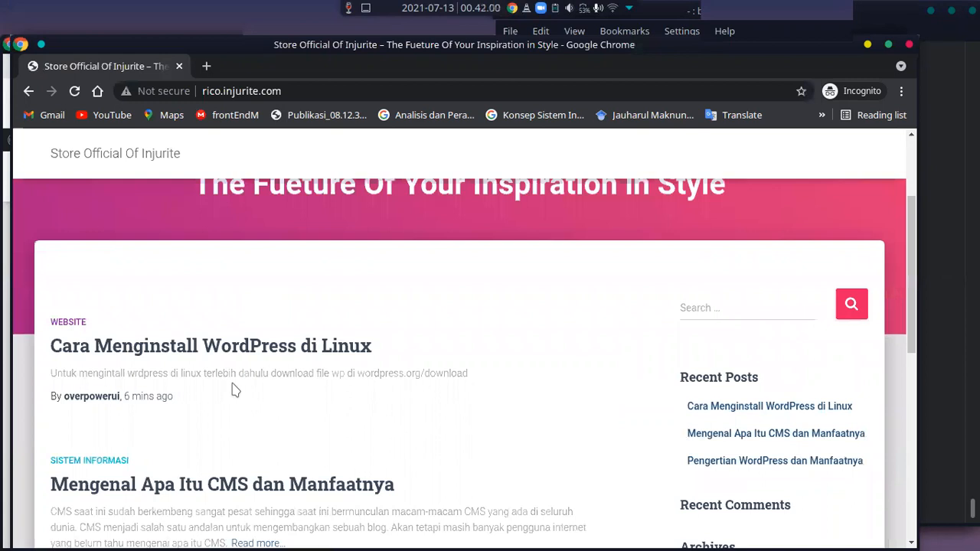
pyautogui.click(229, 346)
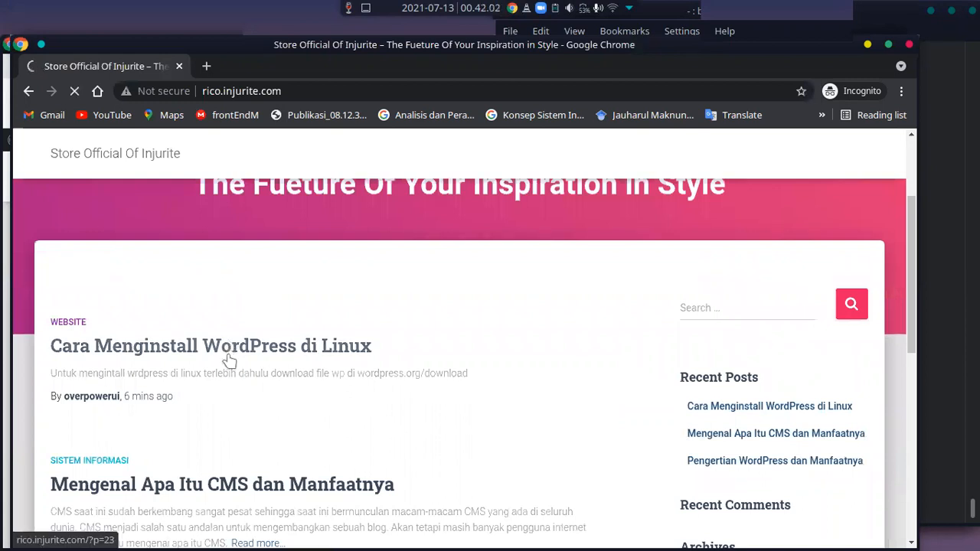
# Examine the post's content, category, tags and reply form as a logged-out visitor
pyautogui.scroll(-5, 230, 361)
pyautogui.scroll(-5, 230, 362)
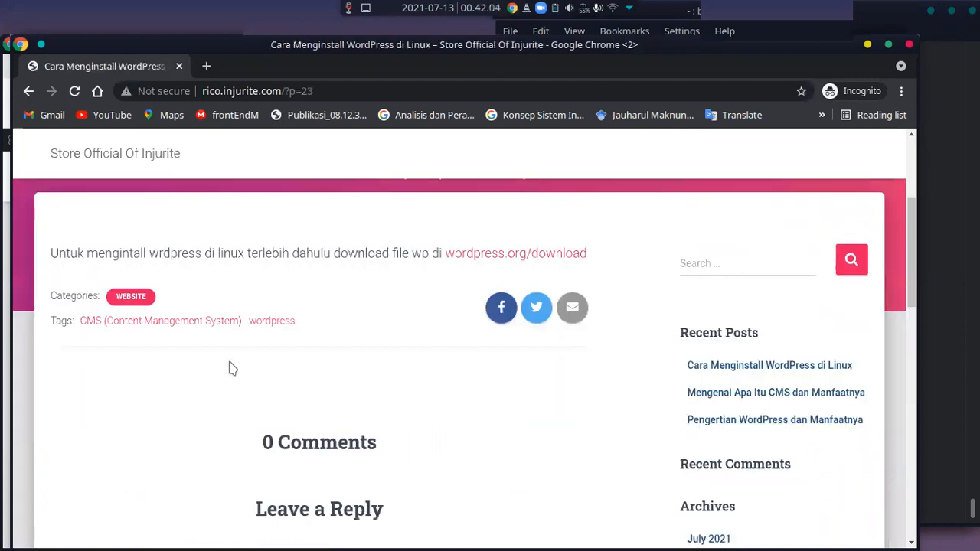
pyautogui.scroll(1, 232, 368)
pyautogui.scroll(2, 232, 368)
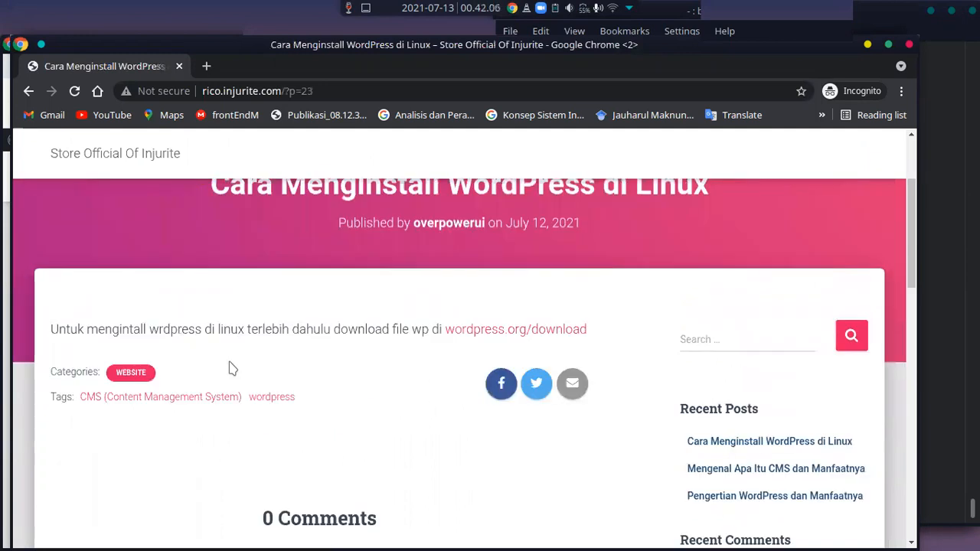
pyautogui.scroll(-2, 231, 371)
pyautogui.scroll(1, 230, 369)
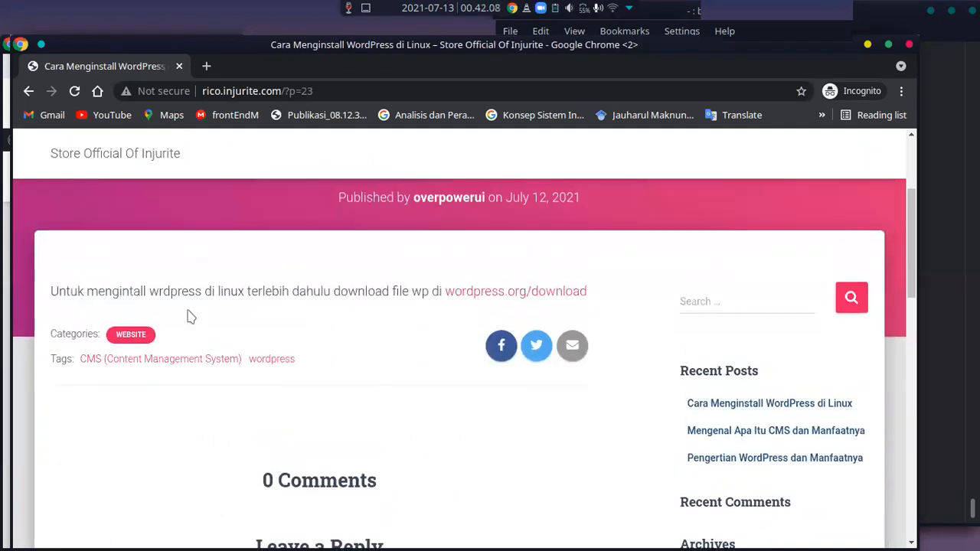
pyautogui.scroll(2, 195, 318)
pyautogui.scroll(-5, 203, 328)
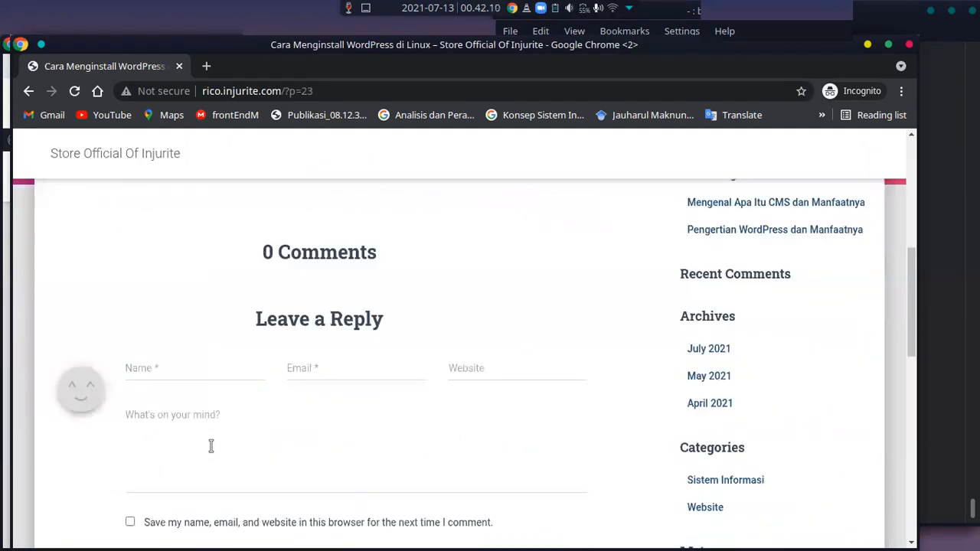
# Fill in the commenter's name and e-mail address in the reply form, replacing the first suggested e-mail with another saved one
pyautogui.click(192, 367)
pyautogui.click(338, 363)
pyautogui.click(346, 429)
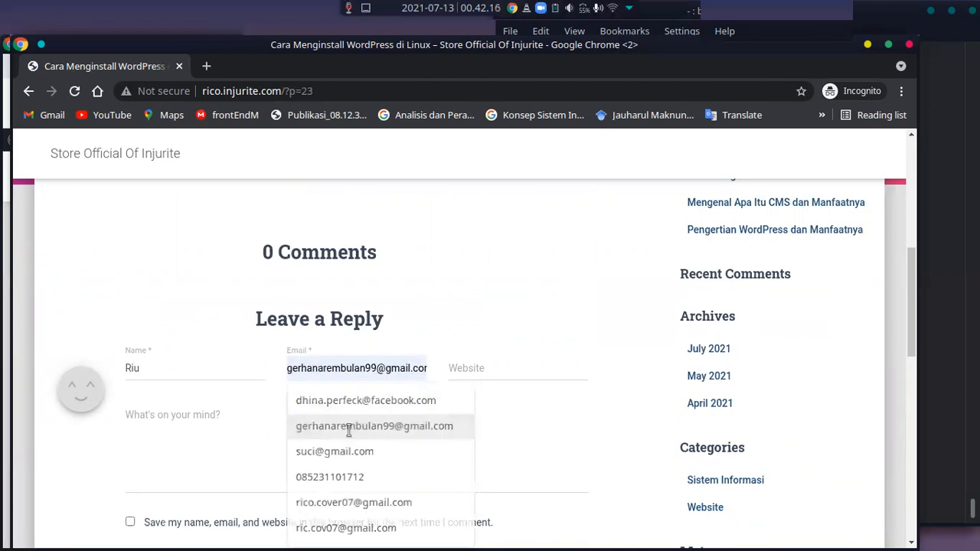
pyautogui.hotkey('ctrl', 'shift', 'Left')
pyautogui.hotkey('ctrl', 'shift', 'Left')
pyautogui.hotkey('ctrl', 'shift', 'Left')
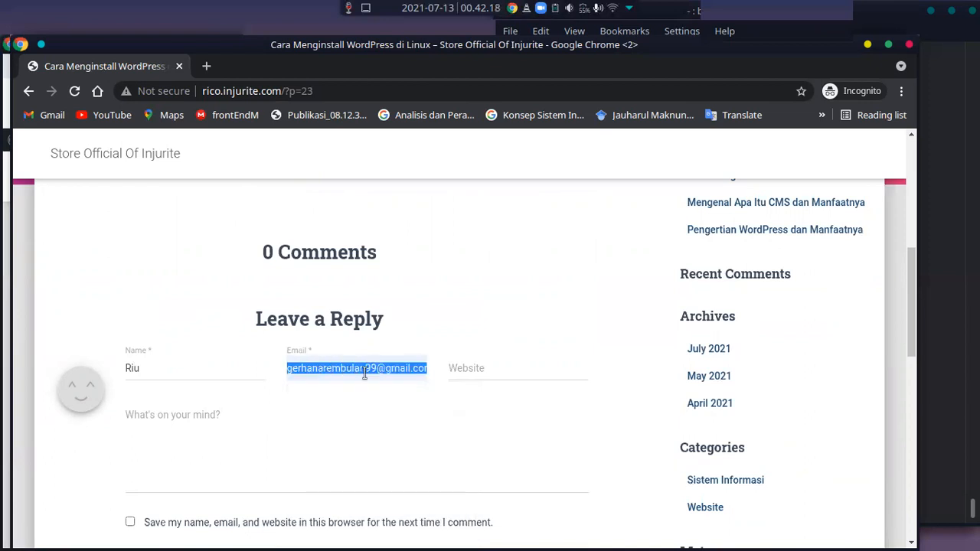
pyautogui.press('BackSpace')
pyautogui.press('Down')
pyautogui.press('Down')
pyautogui.press('Down')
pyautogui.press('Down')
pyautogui.press('Down')
pyautogui.press('Down')
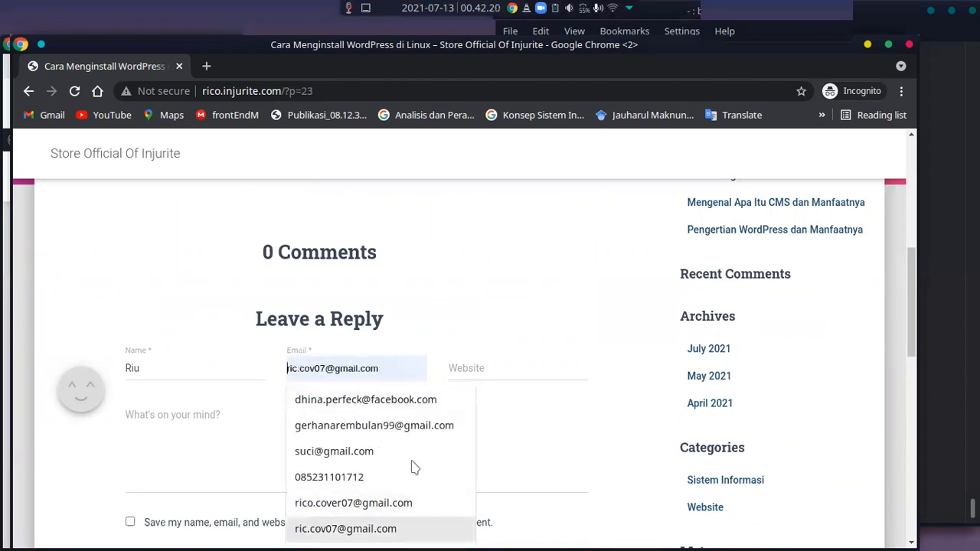
pyautogui.press('Return')
# Leave the website field empty, write "Good JOb Boy" as the comment, post it, and view it under the post
pyautogui.click(492, 365)
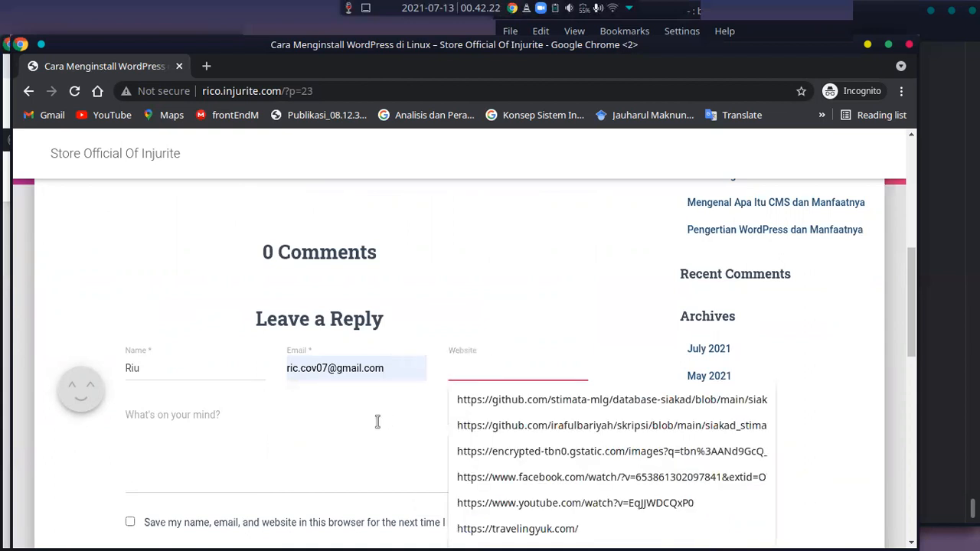
pyautogui.click(295, 472)
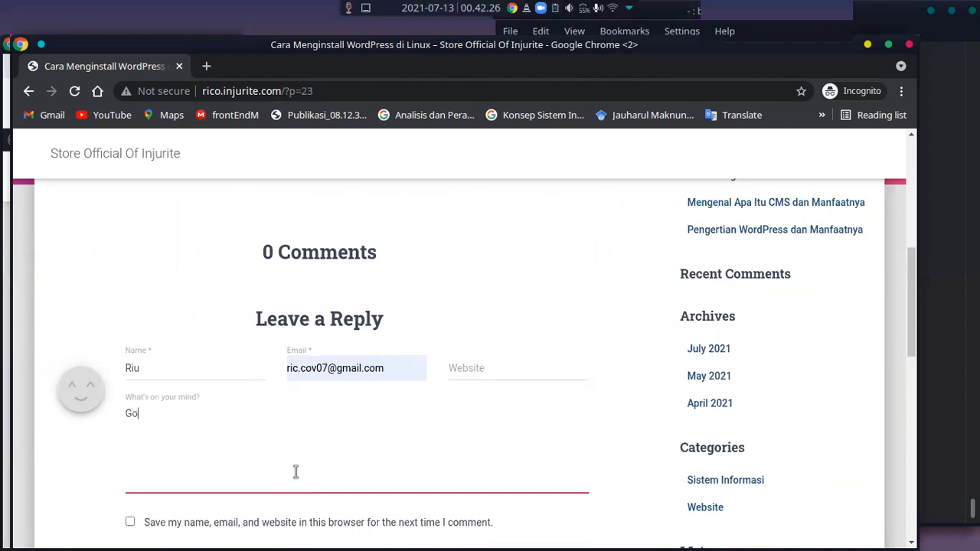
pyautogui.write('Goog')
pyautogui.press('BackSpace')
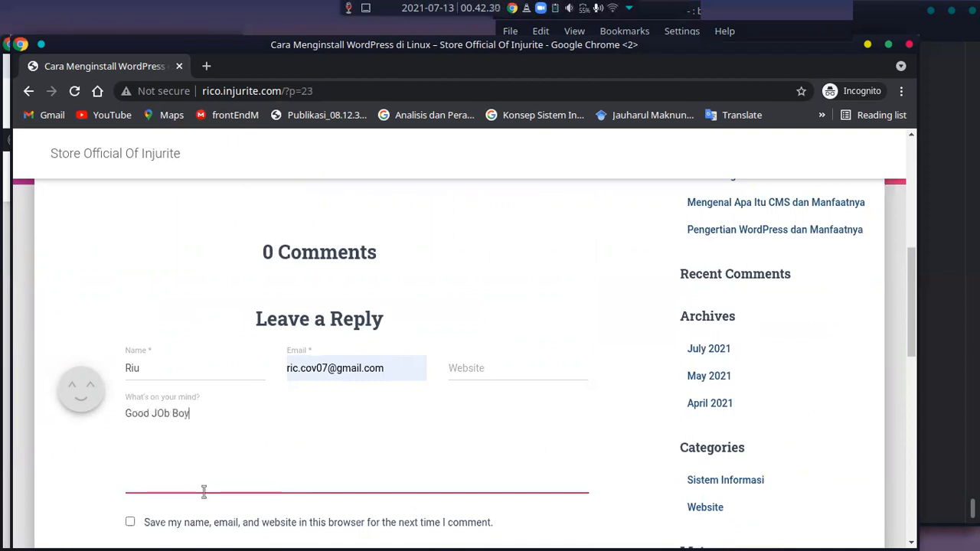
pyautogui.scroll(-3, 248, 470)
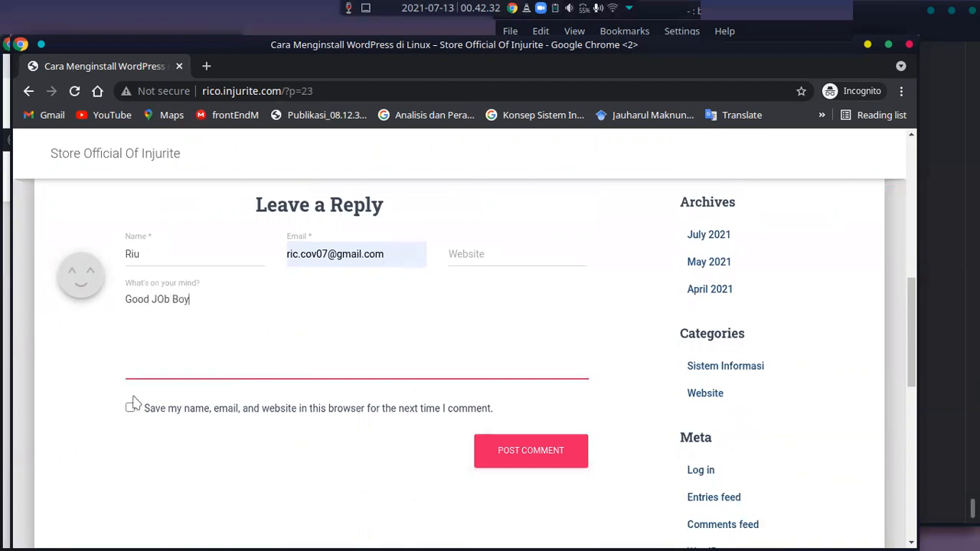
pyautogui.click(543, 450)
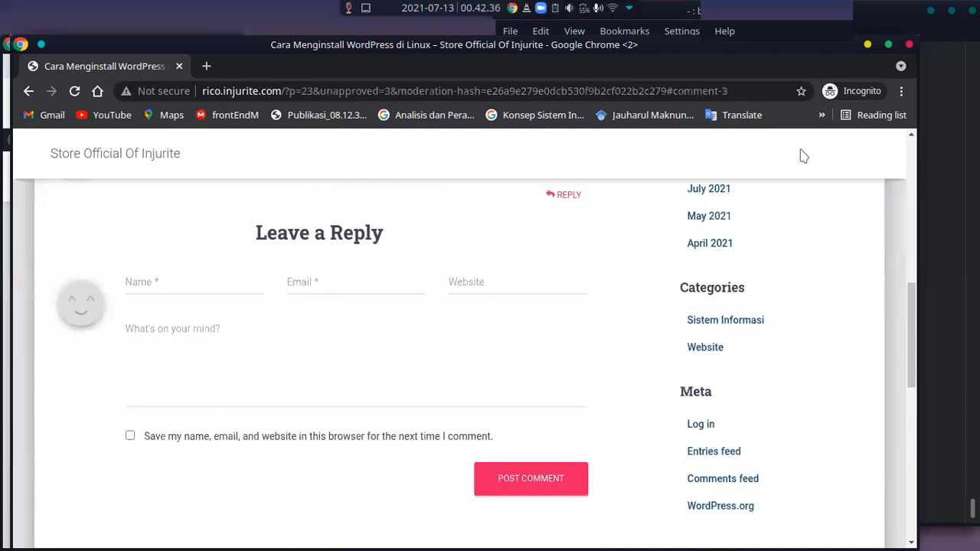
pyautogui.scroll(-3, 535, 321)
pyautogui.scroll(7, 527, 340)
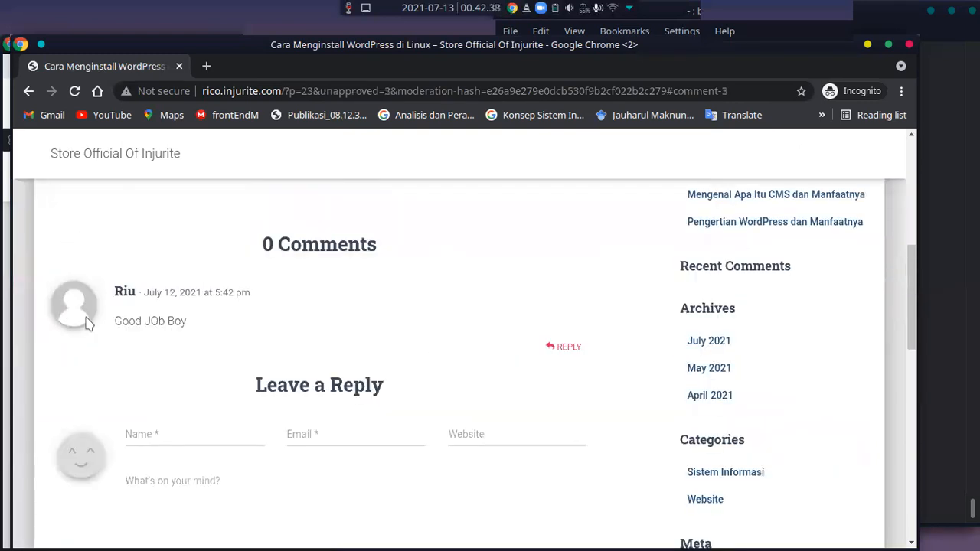
pyautogui.scroll(2, 213, 359)
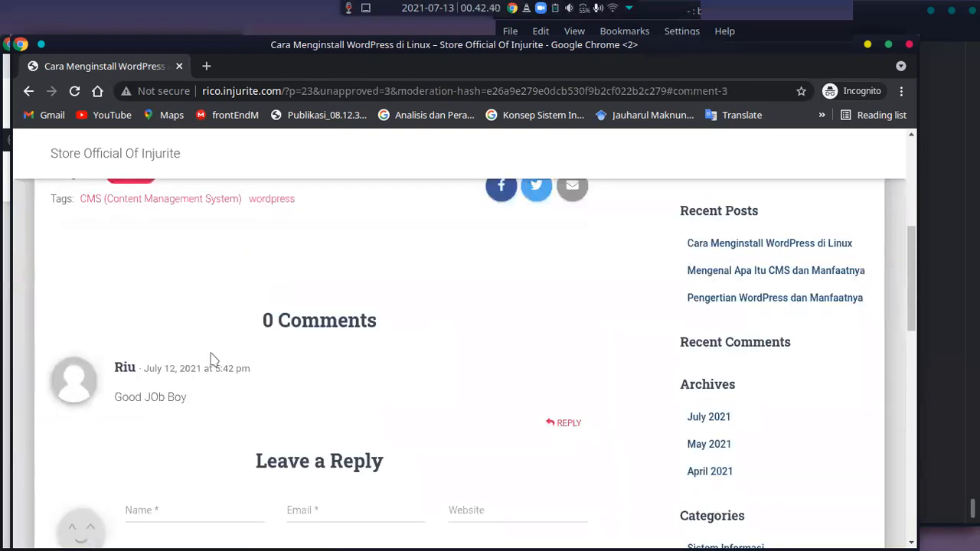
# Switch to the logged-in browser window, refresh the admin Comments page and list all comments
pyautogui.hotkey('alt', 'Tab')
pyautogui.click(228, 73)
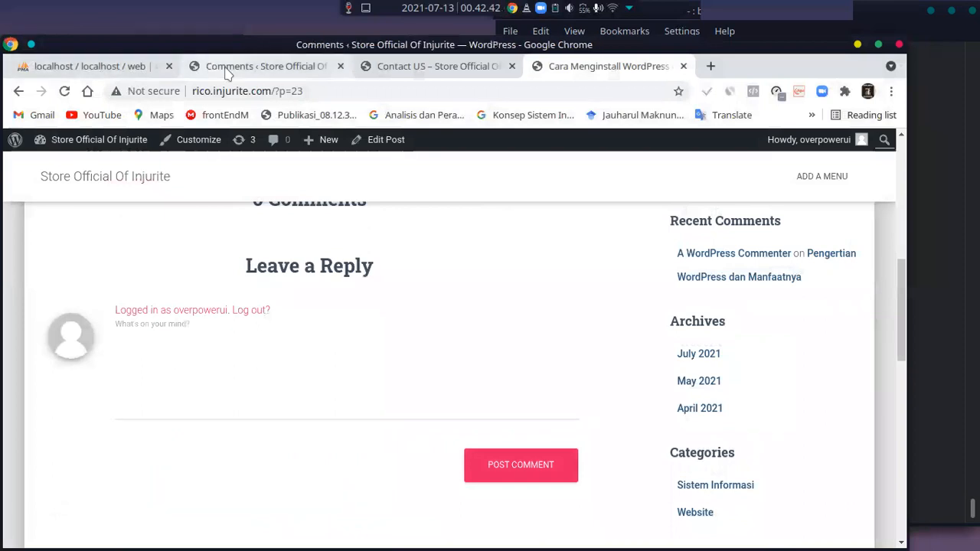
pyautogui.press('F5')
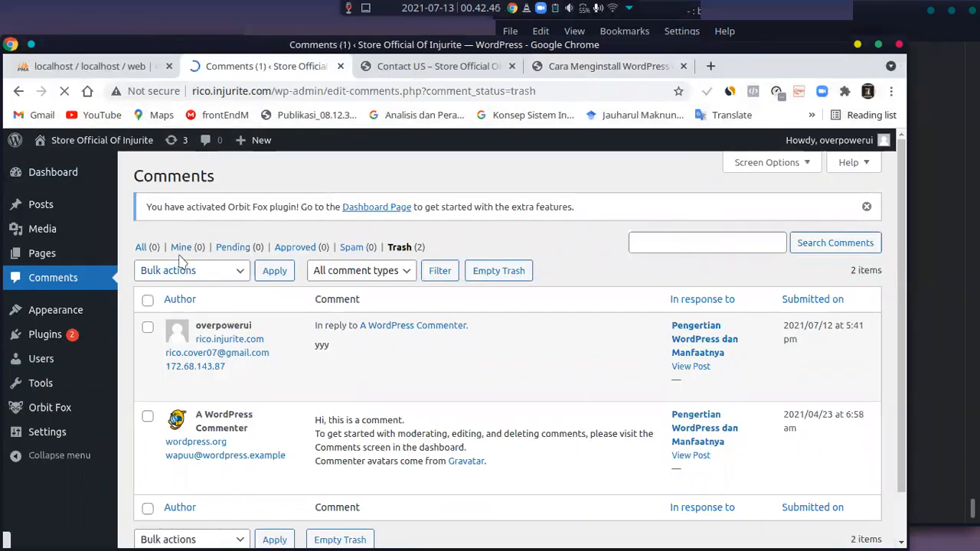
pyautogui.click(149, 253)
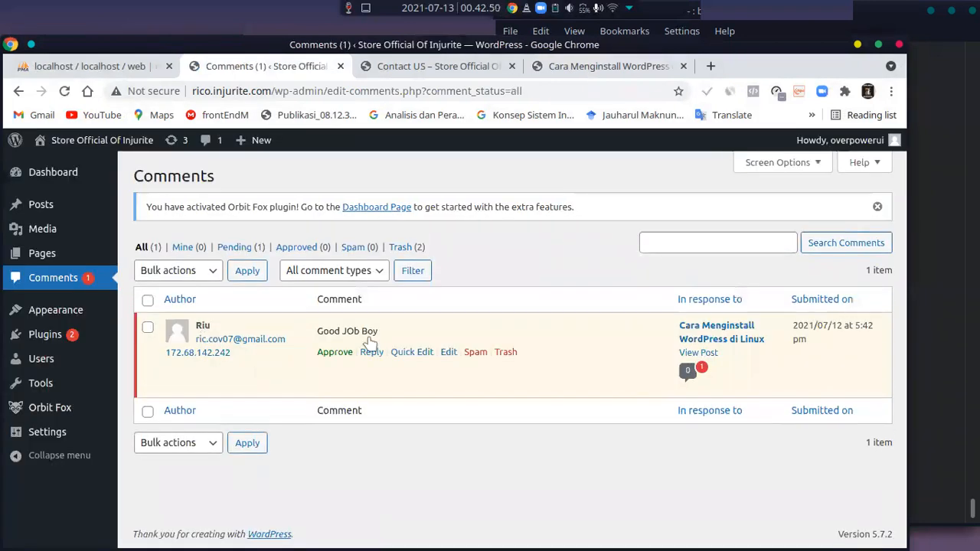
# Approve the pending "Good JOb Boy" comment and reply to it with "Thank Boy"
pyautogui.click(335, 356)
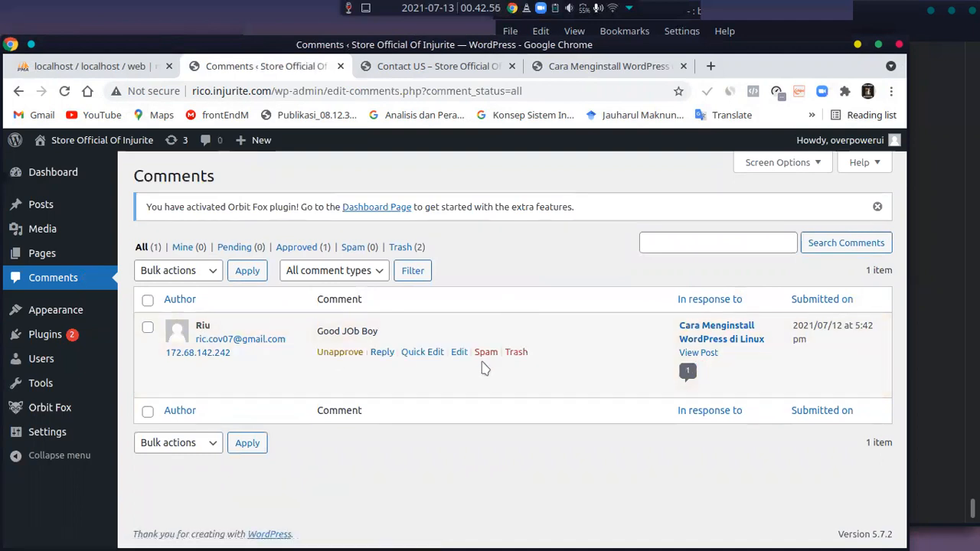
pyautogui.click(379, 351)
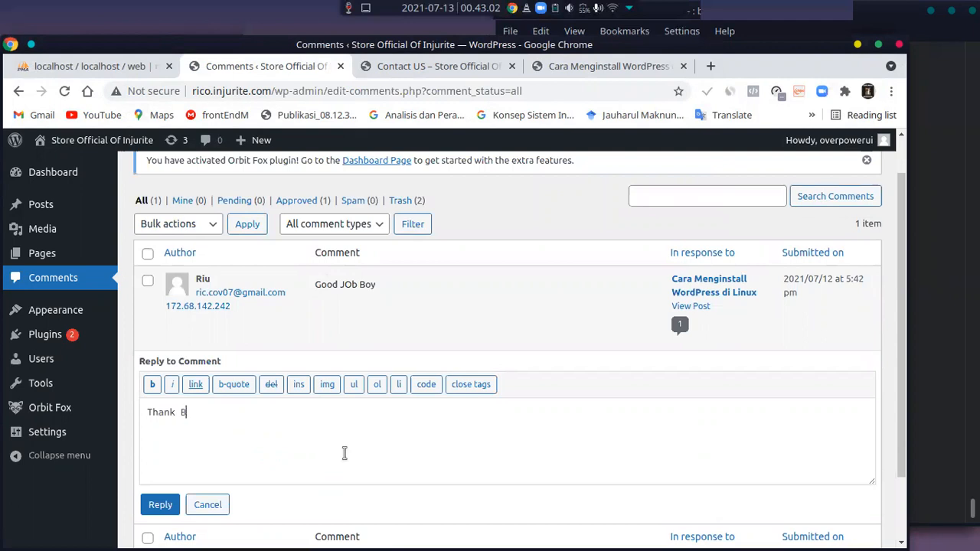
pyautogui.click(157, 505)
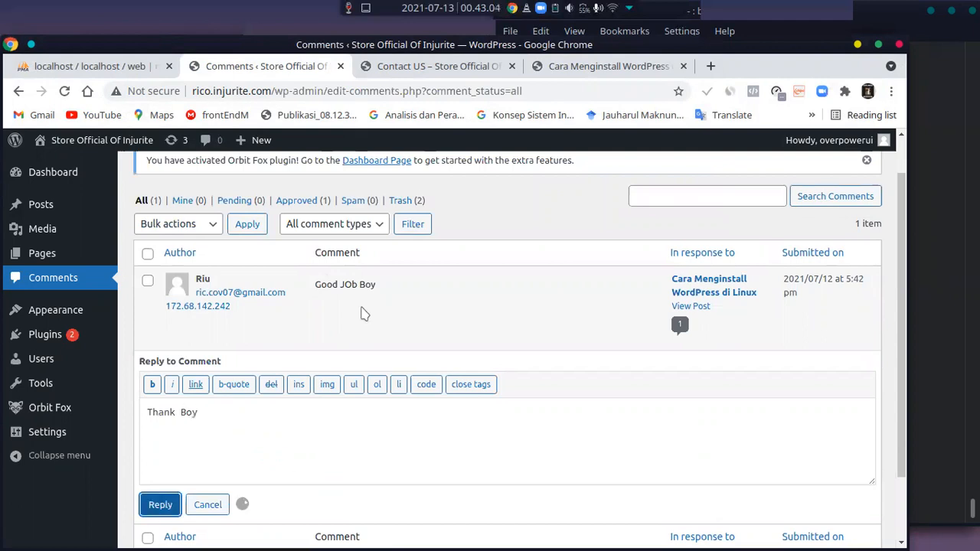
# Reload the "Cara Menginstall WordPress di Linux" post as the logged-in user and examine its comment thread
pyautogui.click(593, 70)
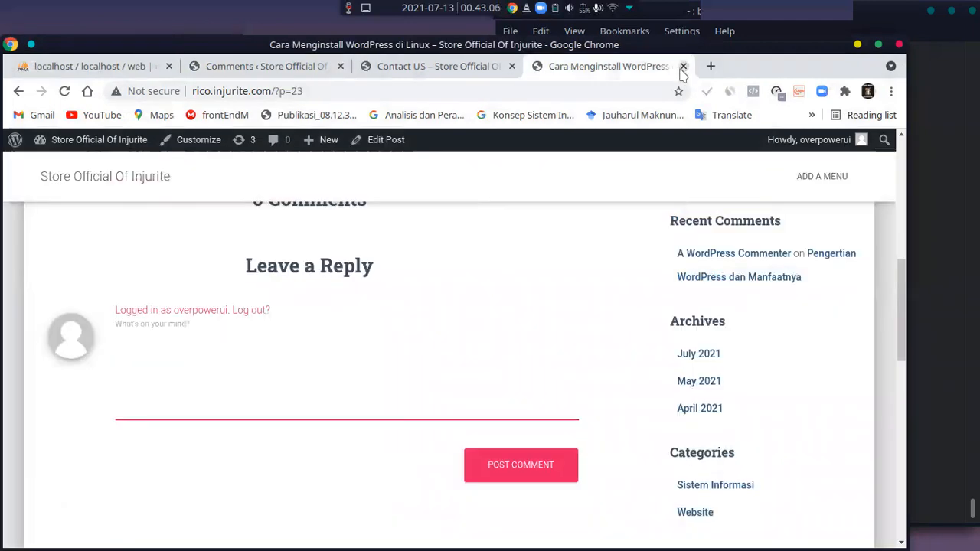
pyautogui.scroll(3, 374, 367)
pyautogui.scroll(1, 366, 373)
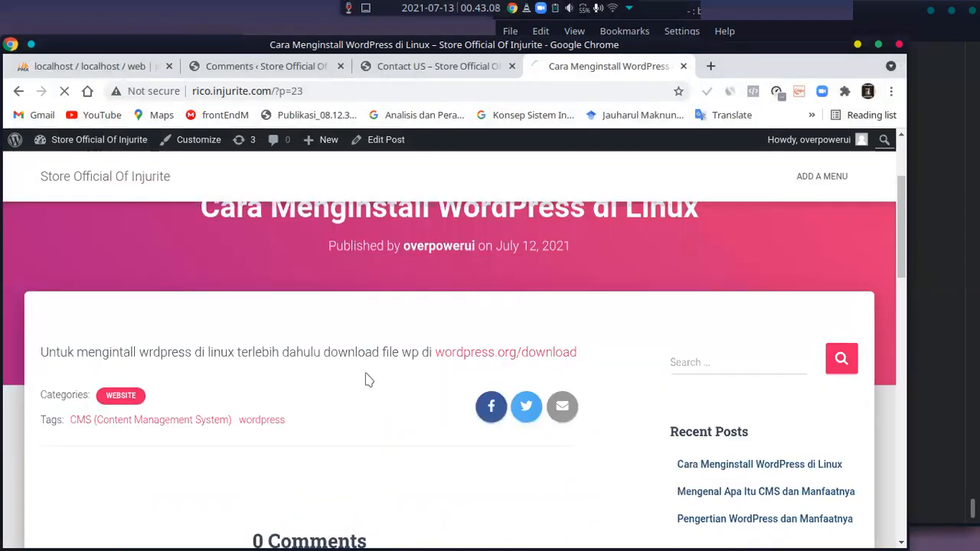
pyautogui.press('F5')
pyautogui.click(230, 68)
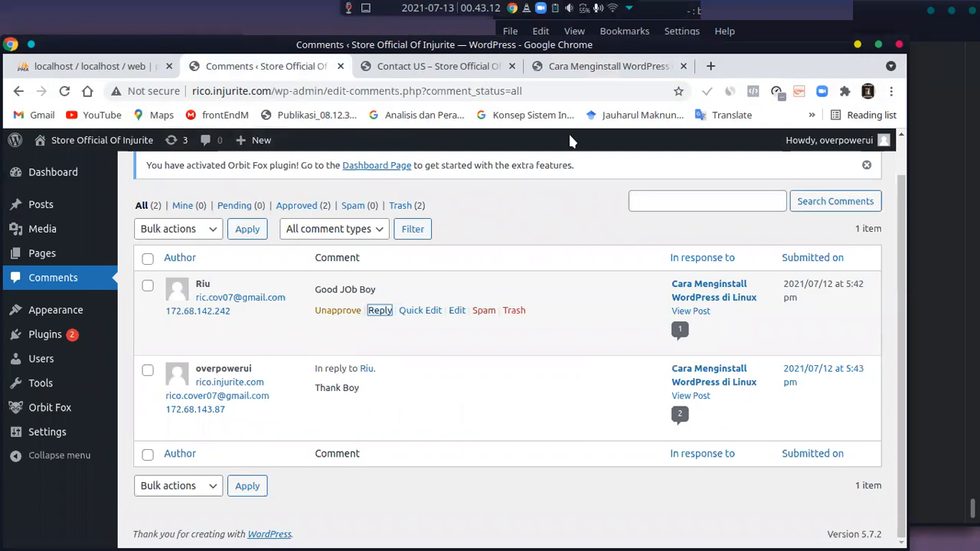
pyautogui.click(607, 66)
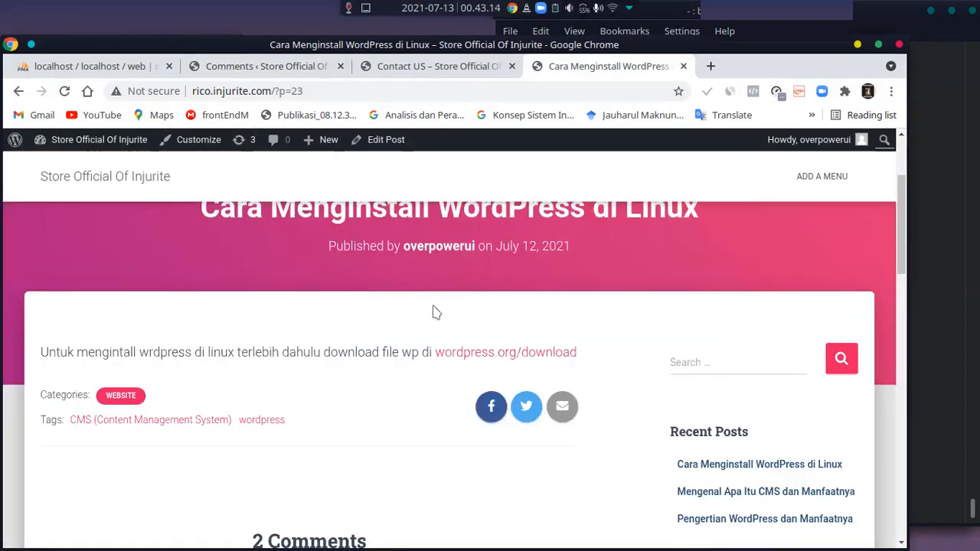
pyautogui.scroll(-5, 433, 312)
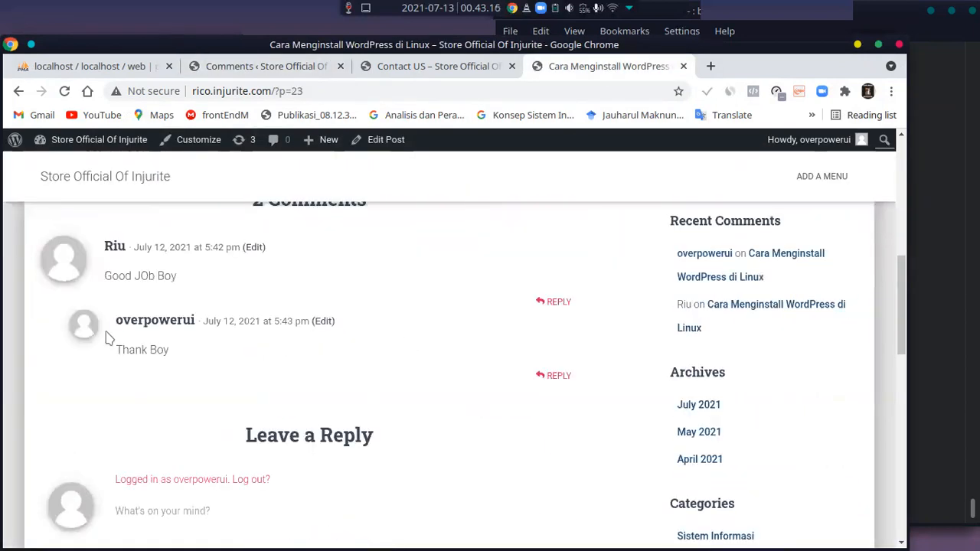
pyautogui.scroll(1, 164, 349)
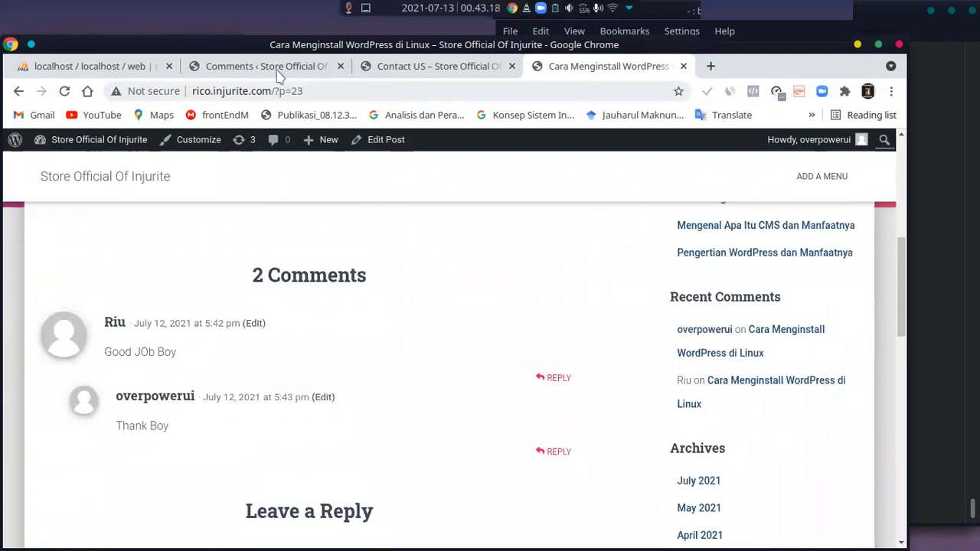
# Return to the admin area, open the Themes page and look through the installed themes
pyautogui.click(278, 67)
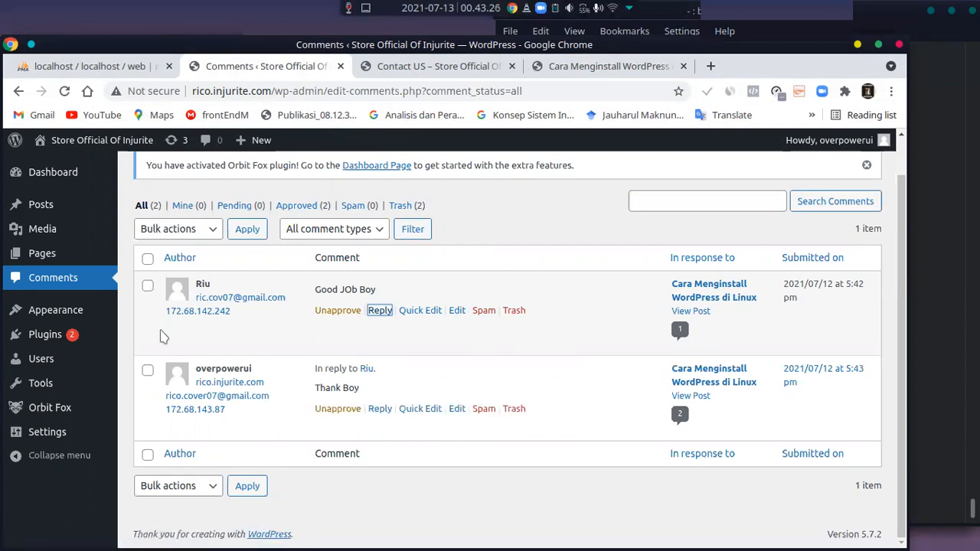
pyautogui.moveTo(75, 315)
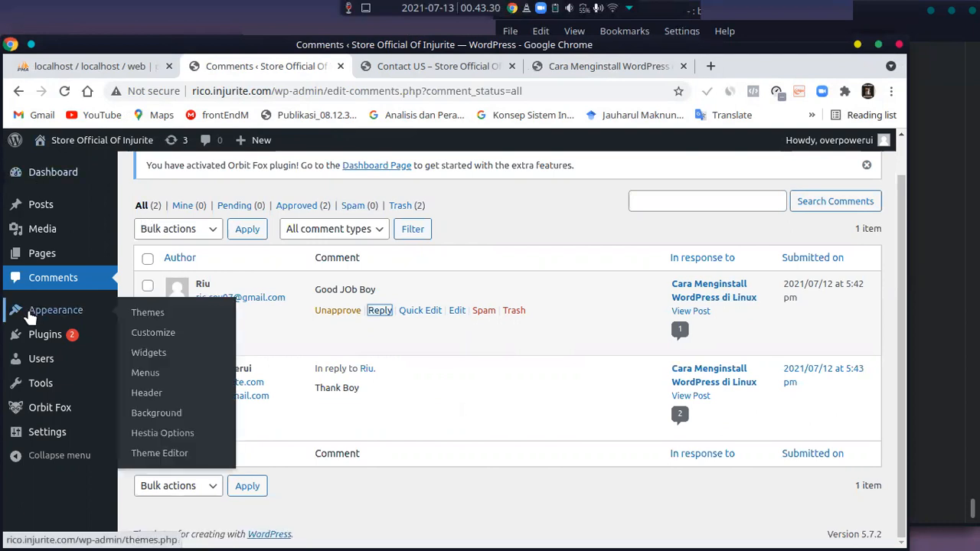
pyautogui.click(134, 315)
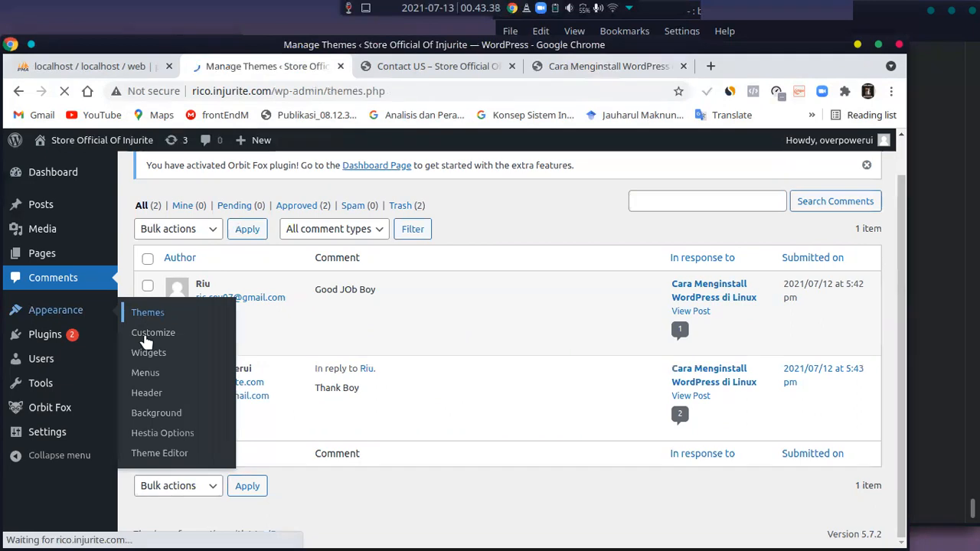
pyautogui.scroll(-3, 446, 411)
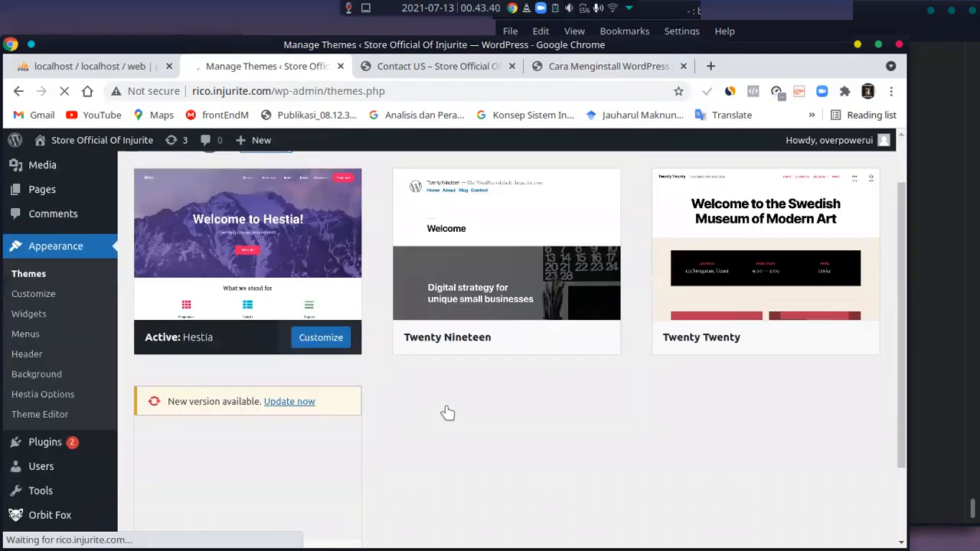
pyautogui.scroll(2, 439, 411)
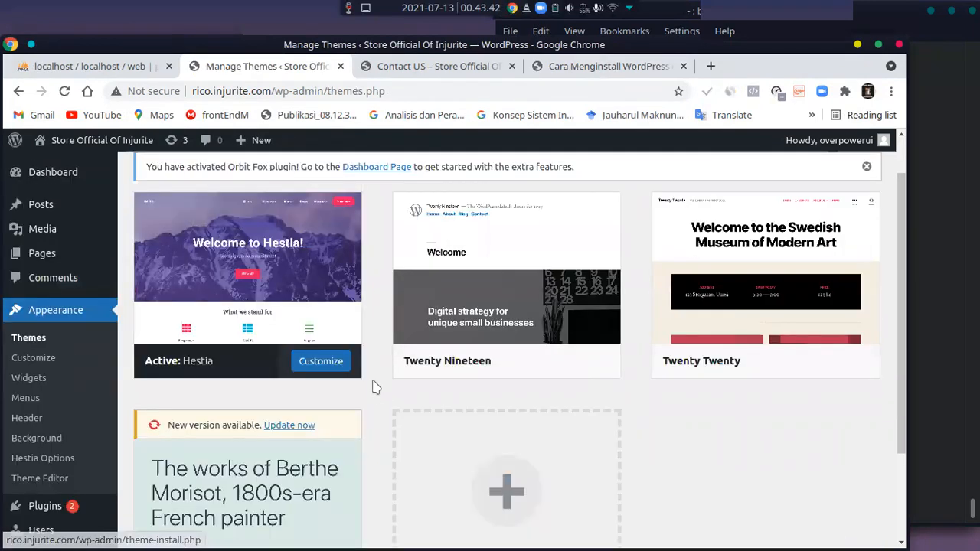
pyautogui.scroll(-3, 413, 379)
pyautogui.scroll(3, 459, 373)
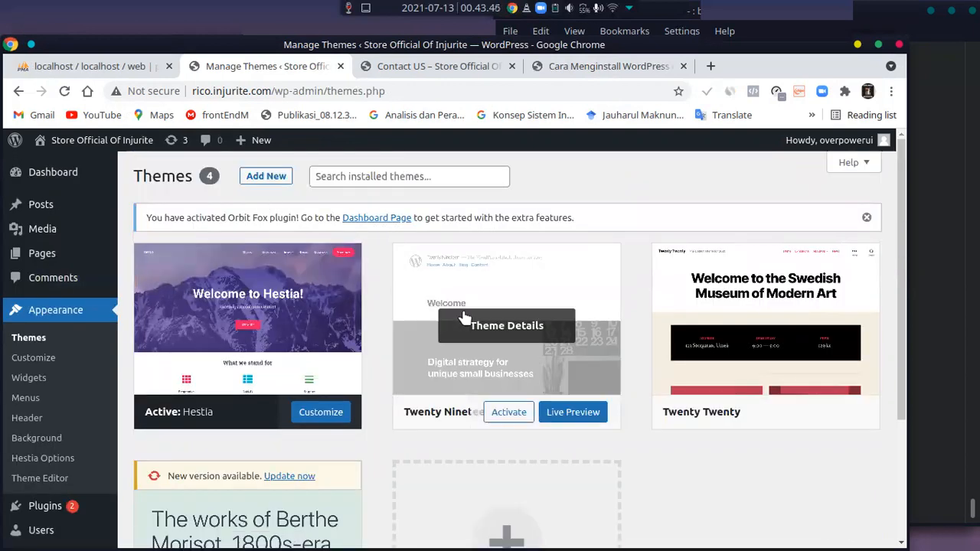
pyautogui.scroll(-1, 465, 317)
pyautogui.scroll(1, 707, 431)
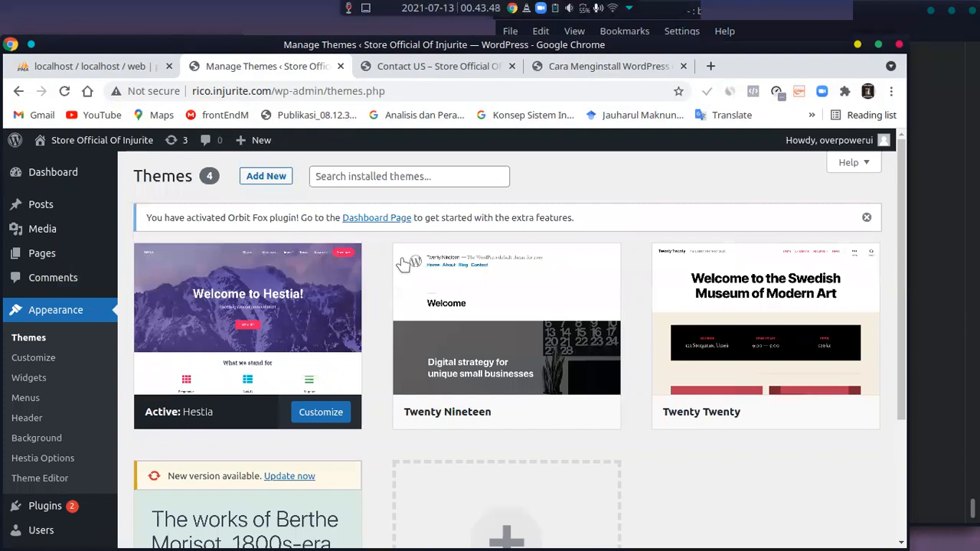
# Open the Add Themes page and dismiss the Hestia feedback survey
pyautogui.click(277, 179)
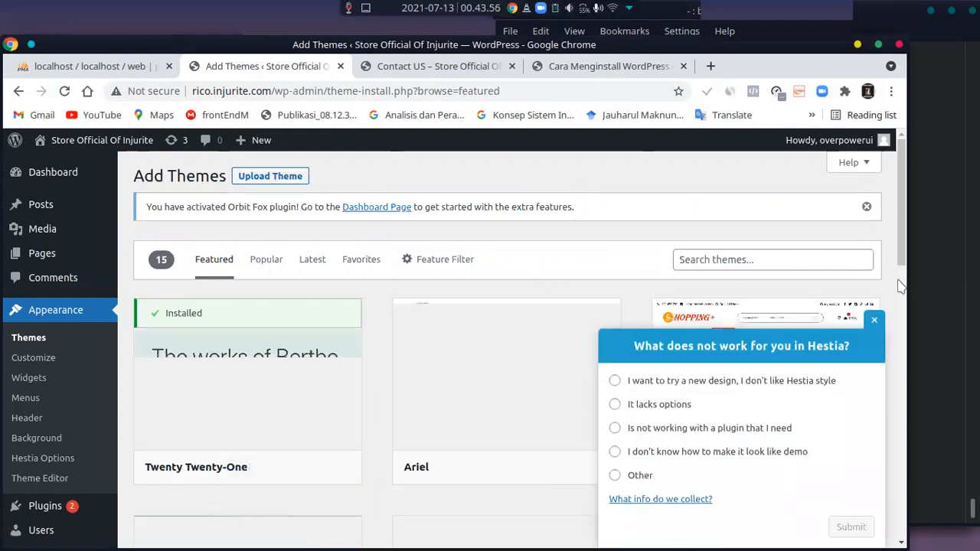
pyautogui.click(873, 321)
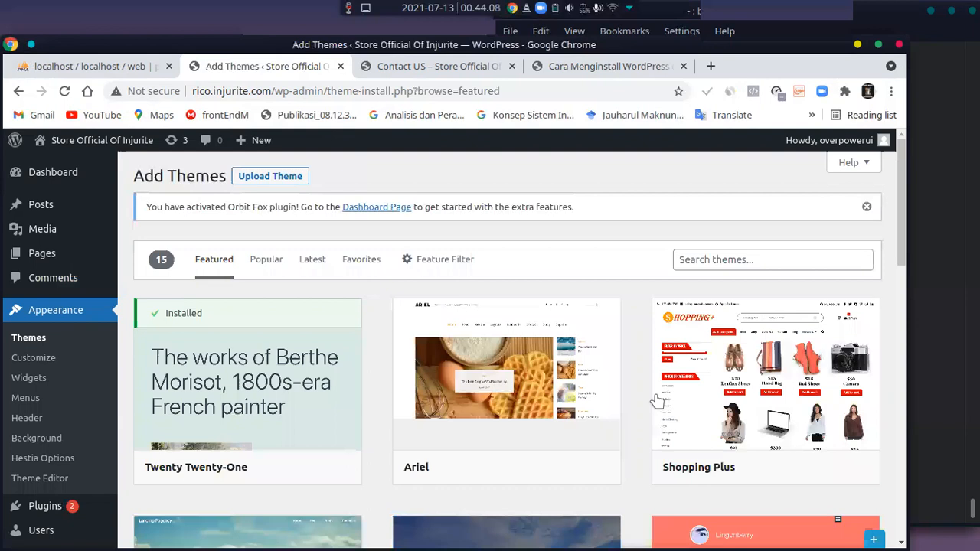
pyautogui.scroll(-2, 792, 245)
pyautogui.scroll(2, 792, 245)
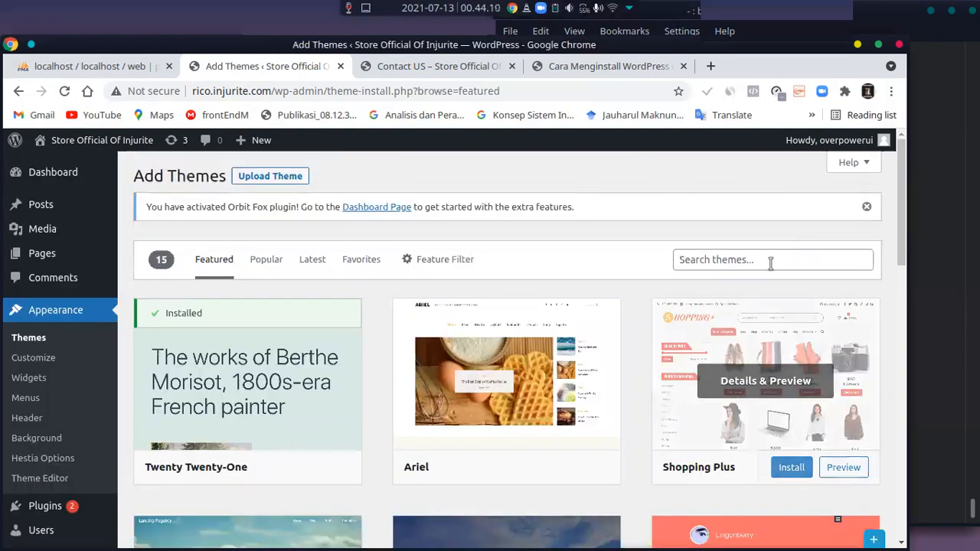
# Browse the featured themes and install the Ghost Lite theme
pyautogui.click(770, 261)
pyautogui.click(893, 372)
pyautogui.scroll(-1, 672, 390)
pyautogui.scroll(-7, 671, 391)
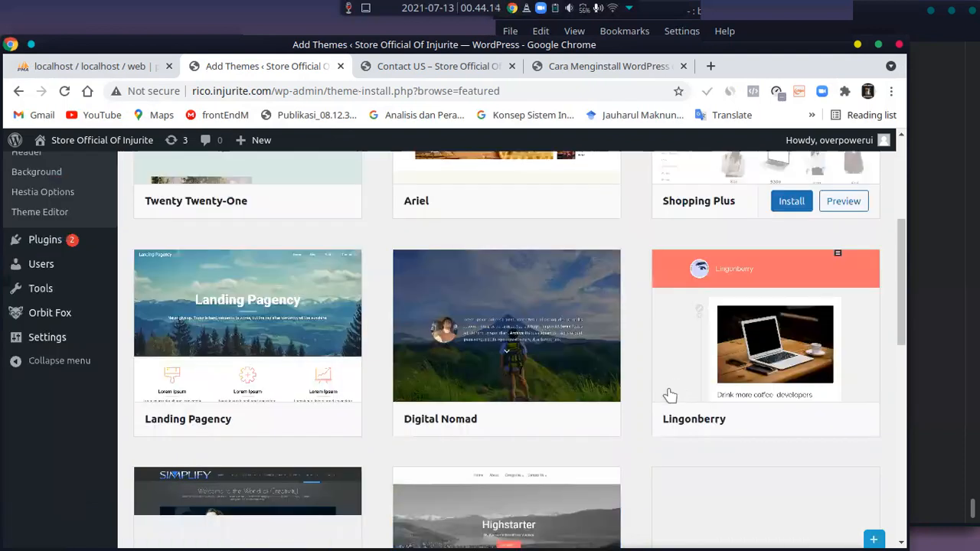
pyautogui.scroll(1, 617, 396)
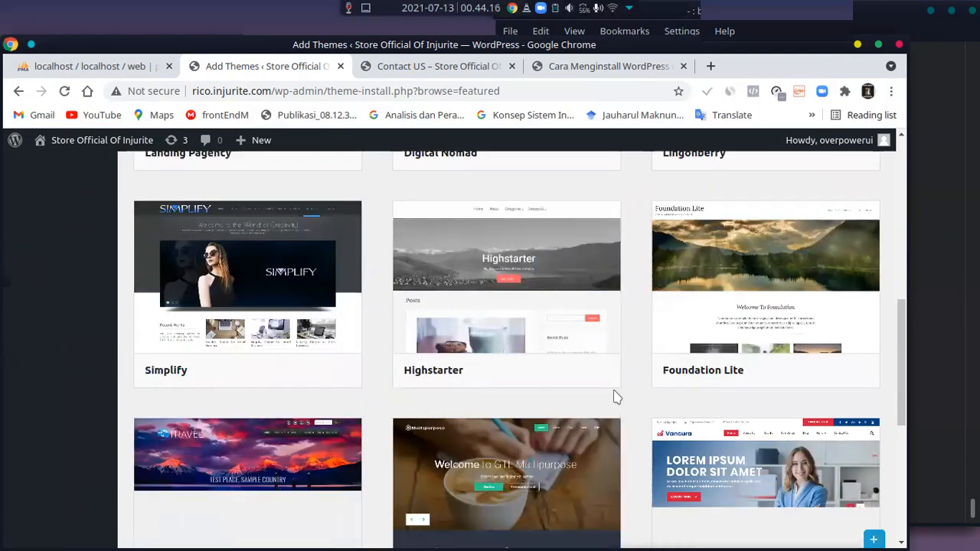
pyautogui.scroll(-3, 605, 393)
pyautogui.scroll(-3, 604, 394)
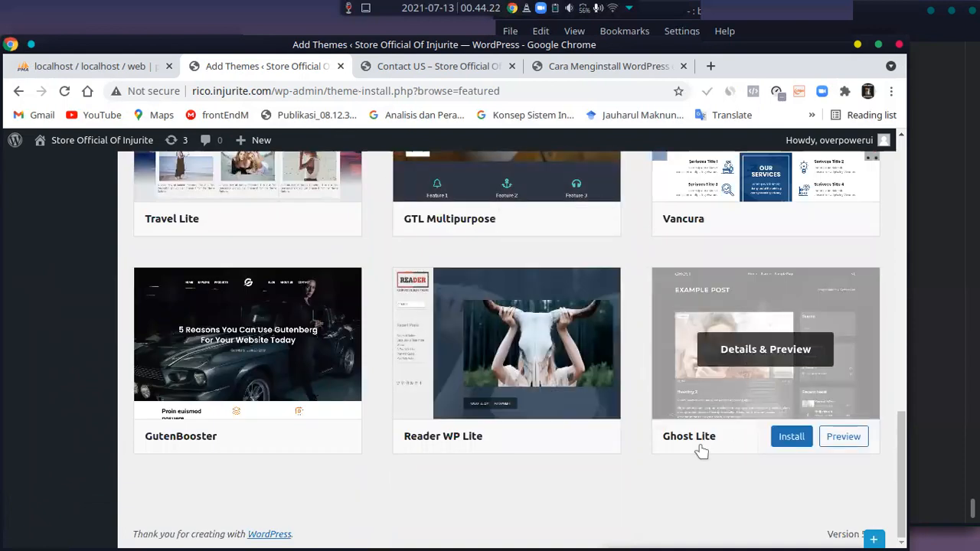
pyautogui.click(795, 439)
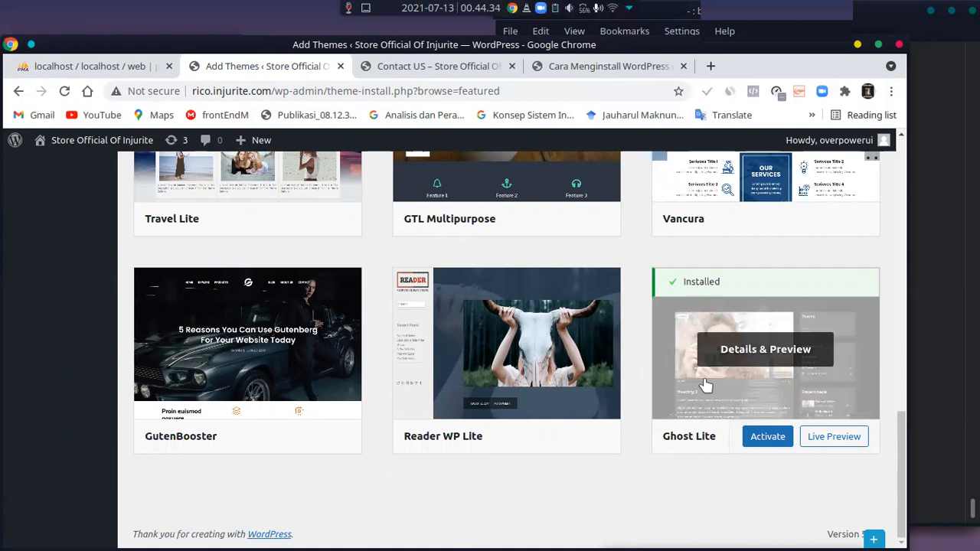
pyautogui.scroll(6, 735, 398)
pyautogui.scroll(-4, 776, 423)
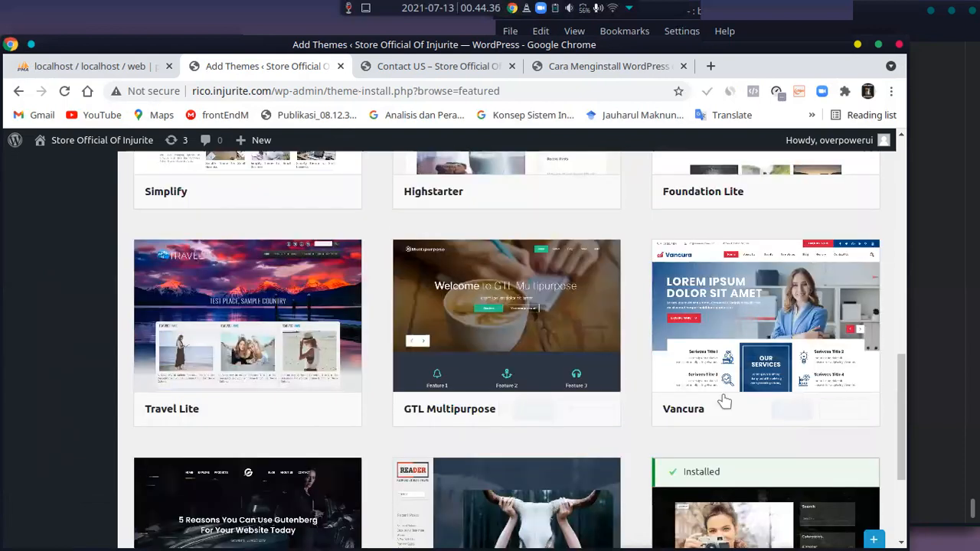
pyautogui.scroll(8, 722, 392)
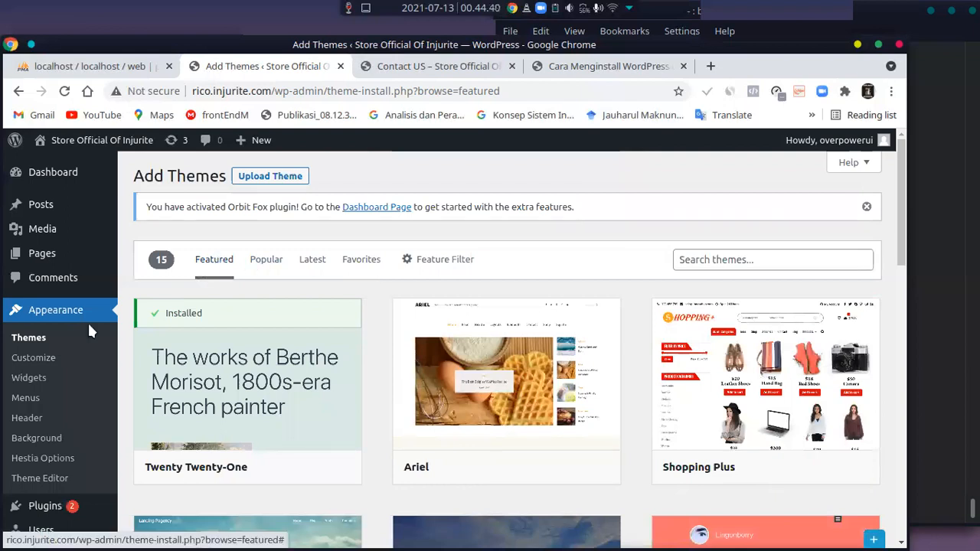
# Return to the installed themes list and activate the Ghost Lite theme
pyautogui.click(30, 340)
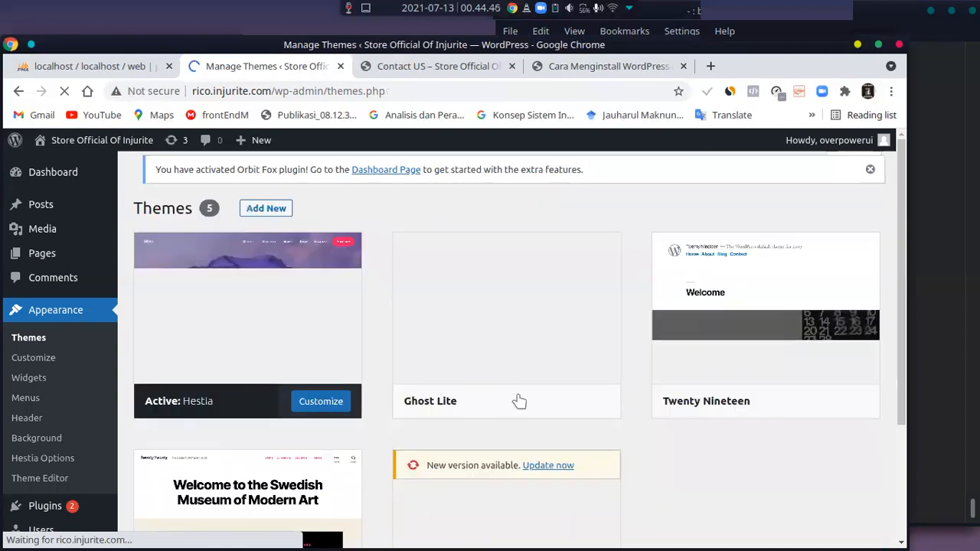
pyautogui.scroll(-2, 770, 445)
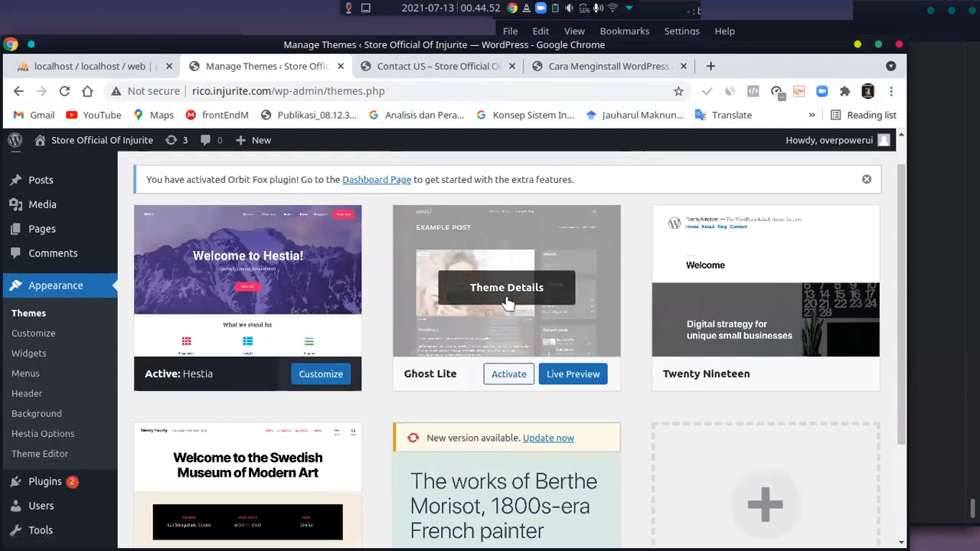
pyautogui.click(516, 375)
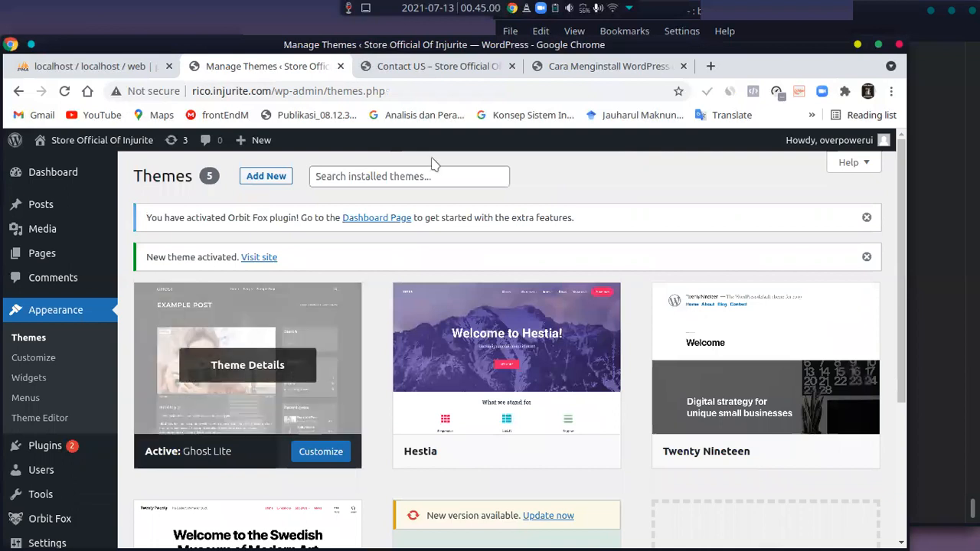
# Load the site's home page, rico.injurite.com, in place of the "Cara Menginstall WordPress di Linux" post
pyautogui.click(591, 69)
pyautogui.scroll(5, 360, 315)
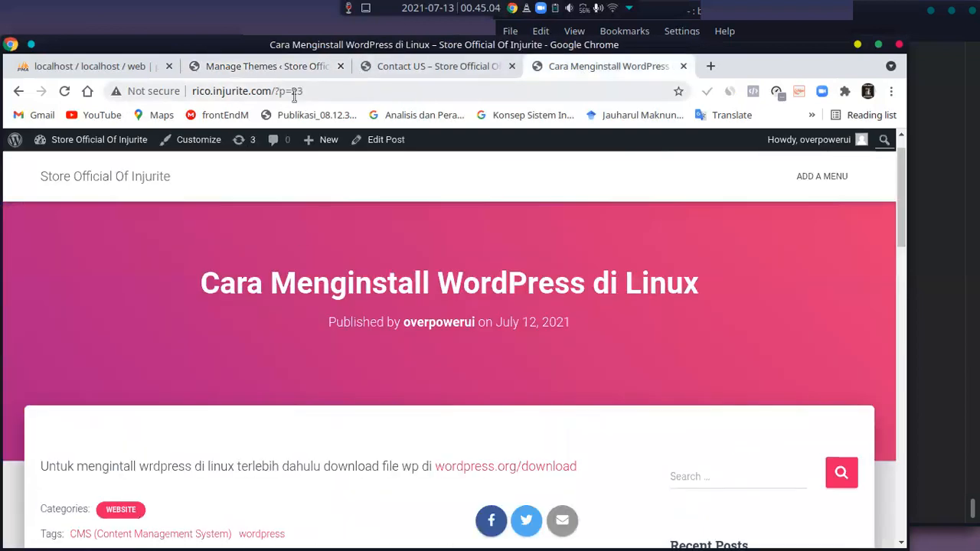
pyautogui.moveTo(275, 91); pyautogui.dragTo(335, 95)
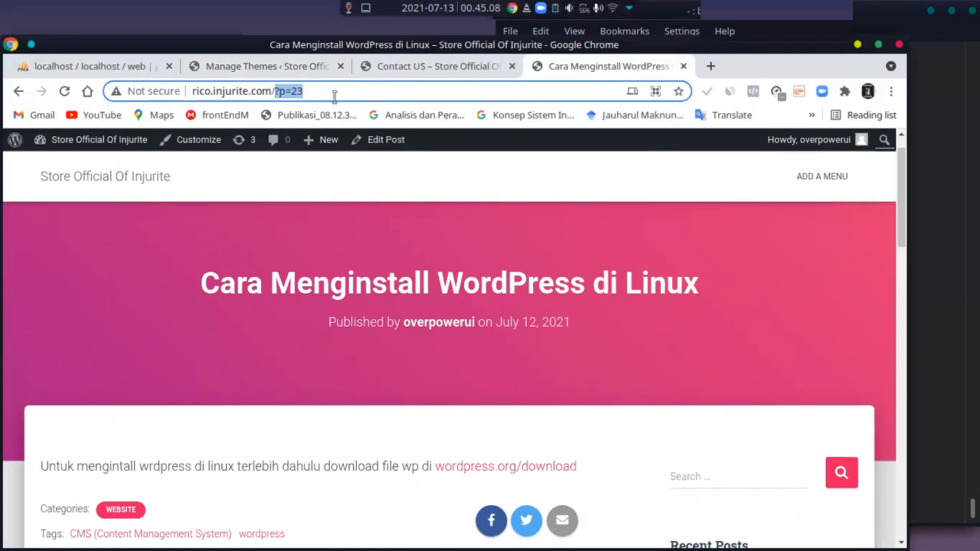
pyautogui.press('BackSpace')
pyautogui.press('BackSpace')
pyautogui.press('Return')
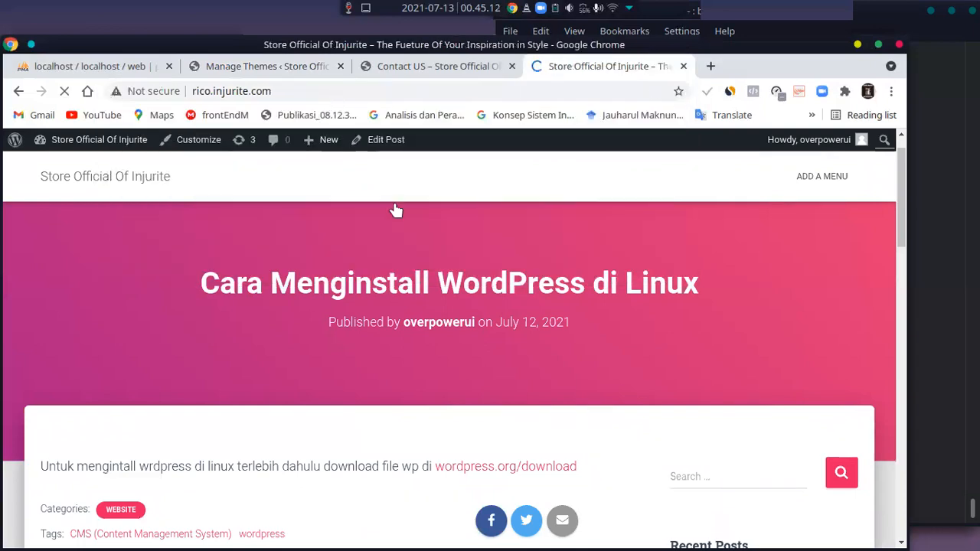
# Examine the home page's header, post list and sidebar as displayed with the newly activated theme
pyautogui.scroll(-5, 420, 250)
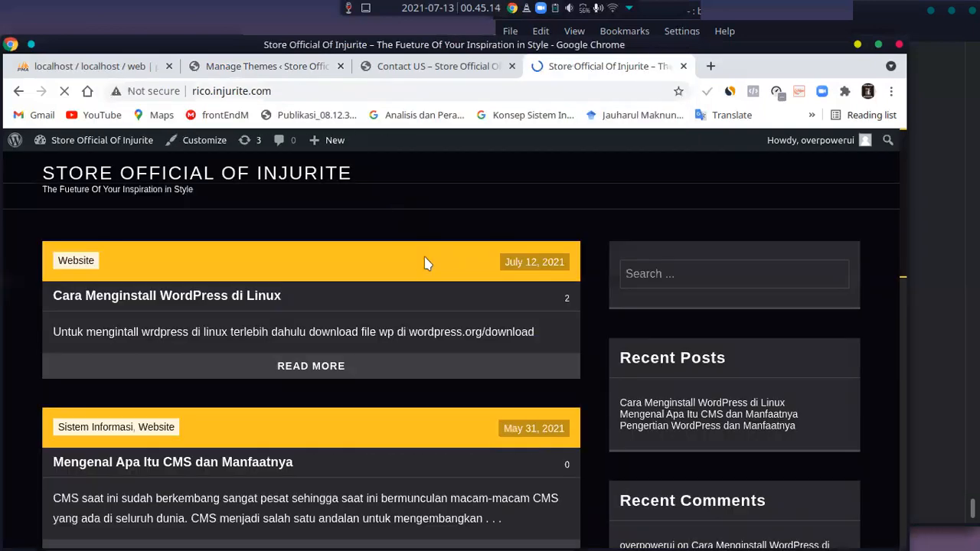
pyautogui.scroll(-8, 427, 285)
pyautogui.scroll(6, 427, 285)
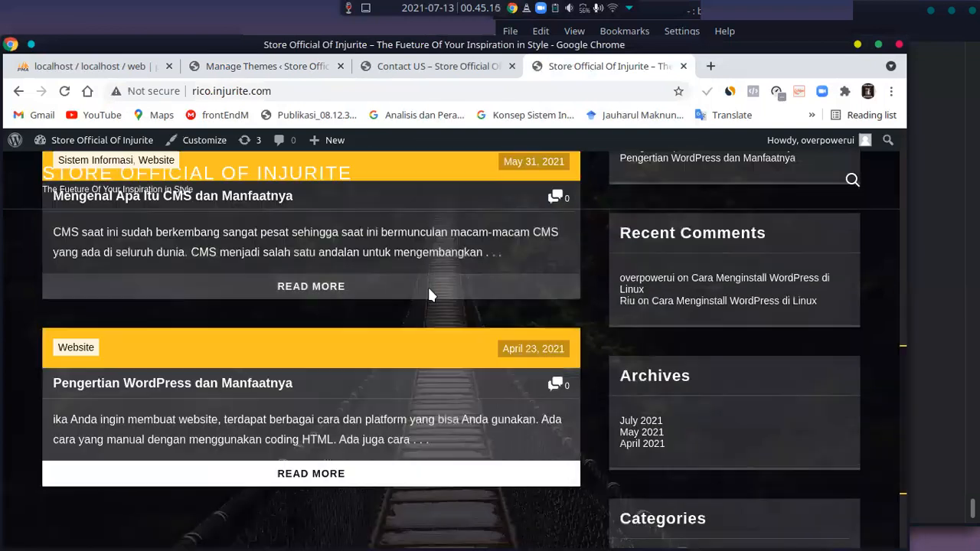
pyautogui.scroll(5, 428, 291)
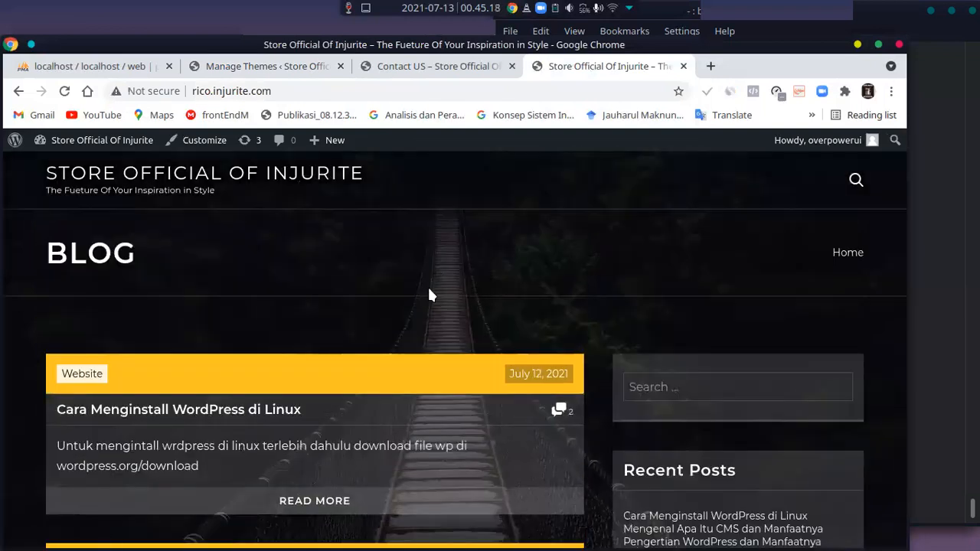
pyautogui.scroll(-4, 429, 290)
pyautogui.scroll(-5, 429, 293)
pyautogui.scroll(6, 429, 292)
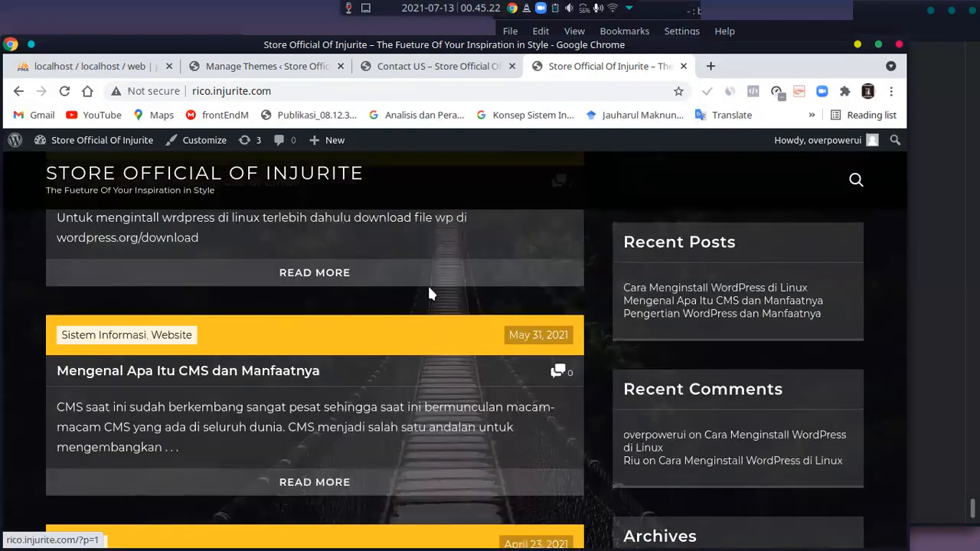
pyautogui.scroll(2, 429, 293)
# Compare the Ghost Lite thumbnail on the Manage Themes page with the live blog page
pyautogui.click(258, 68)
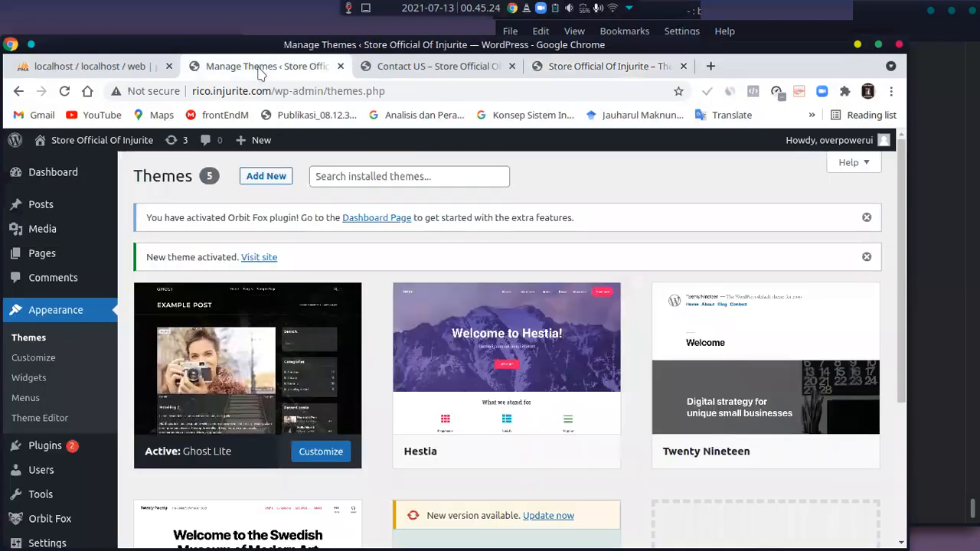
pyautogui.moveTo(322, 402)
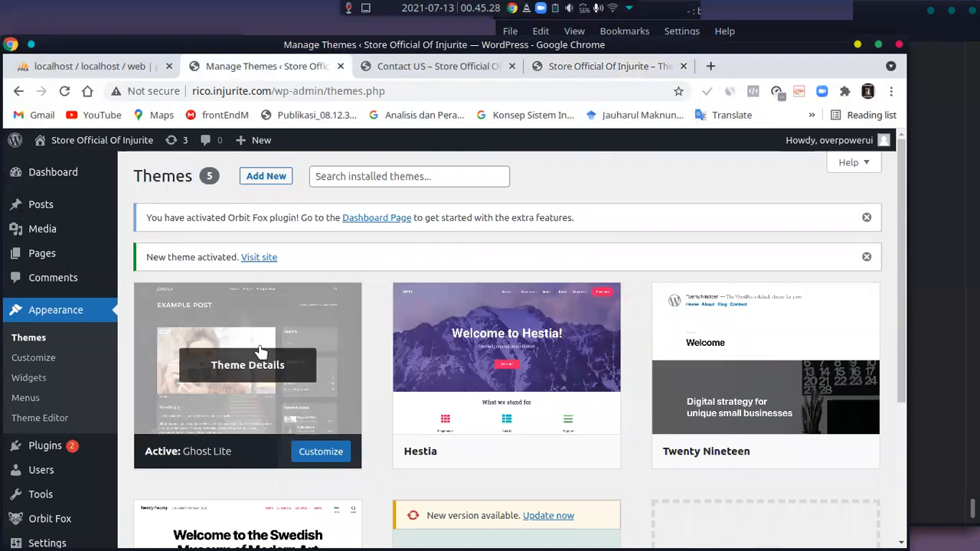
pyautogui.click(582, 60)
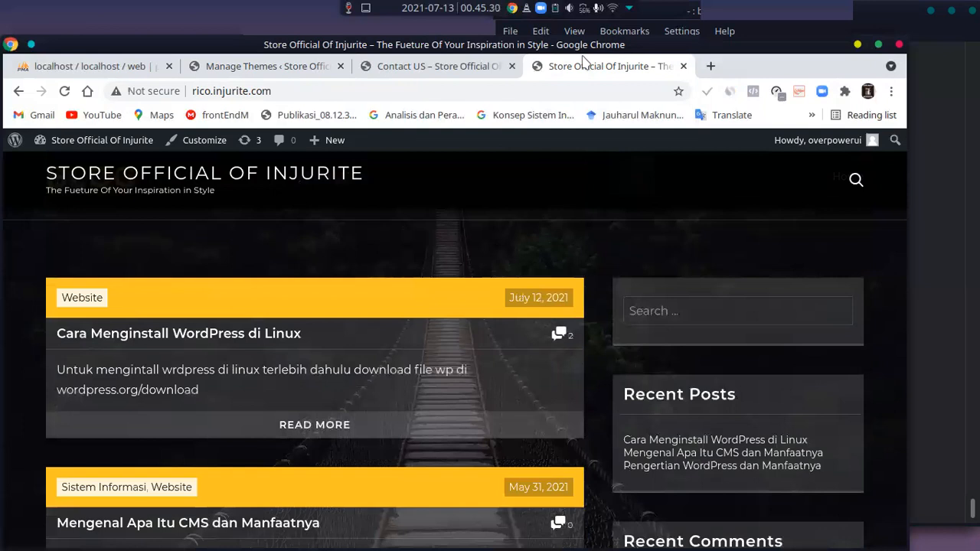
pyautogui.scroll(2, 491, 285)
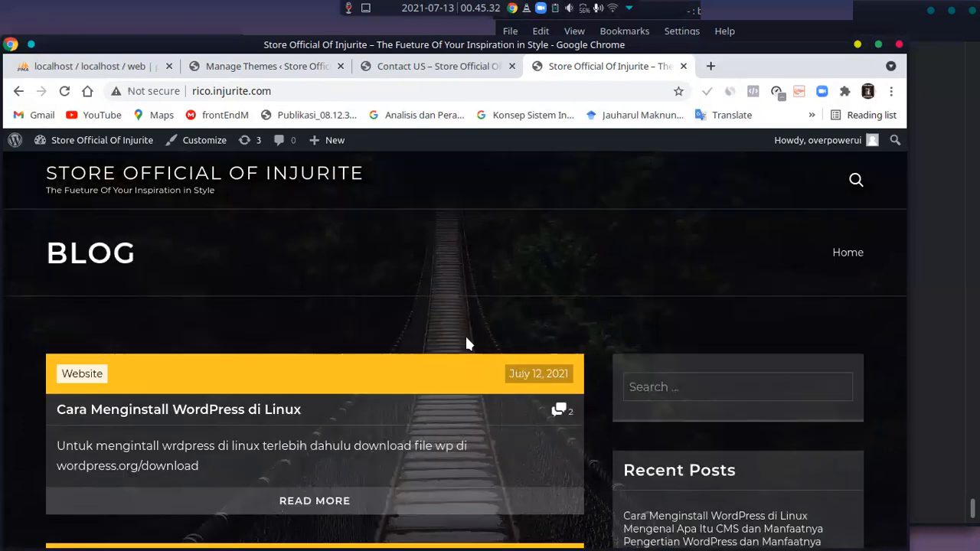
pyautogui.scroll(-2, 469, 344)
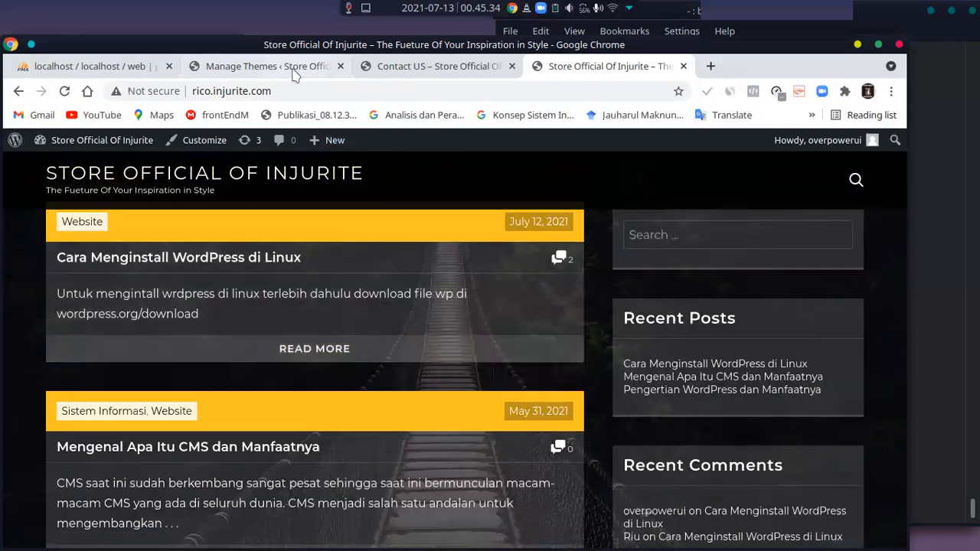
# Open the Ghost Lite customizer in a new tab, maximize the browser window and look through the preview and customization sections
pyautogui.click(267, 66)
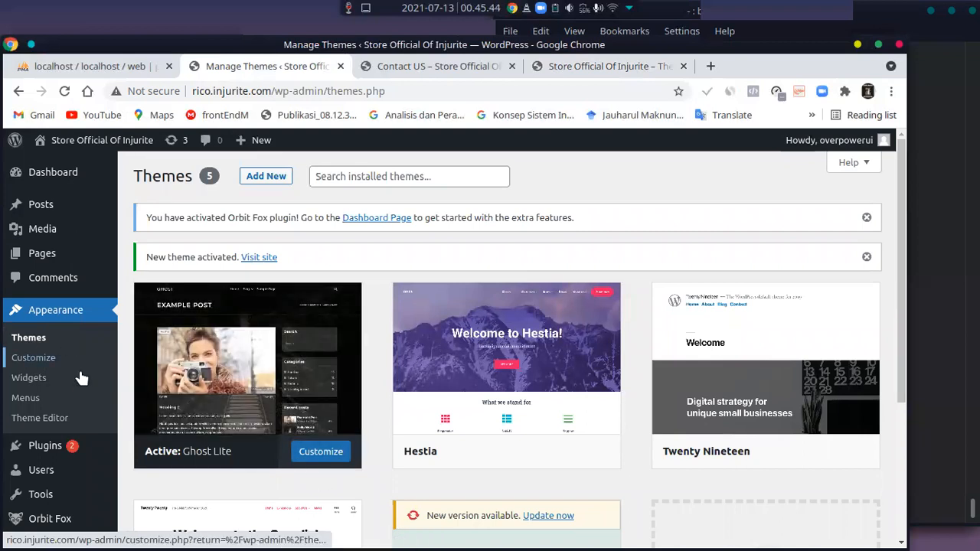
pyautogui.middleClick(321, 451)
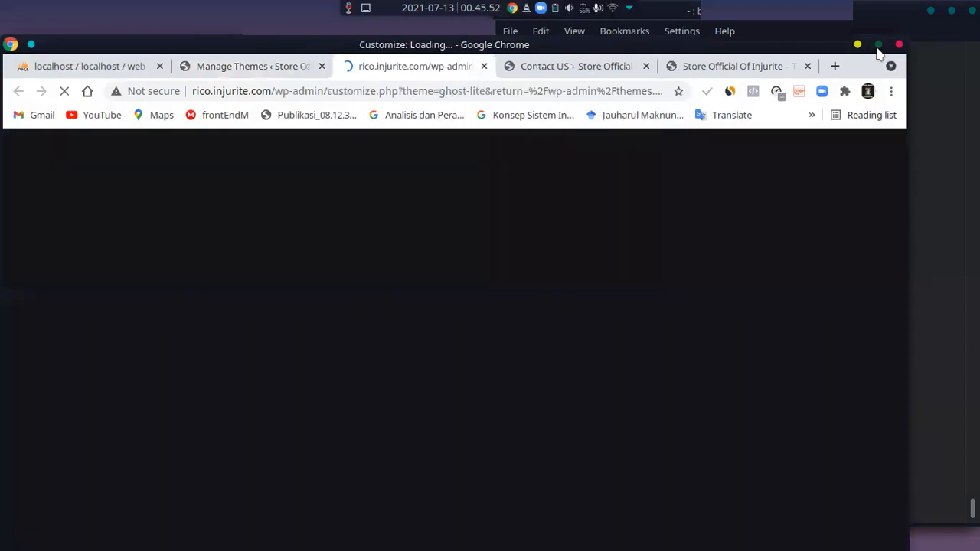
pyautogui.click(877, 46)
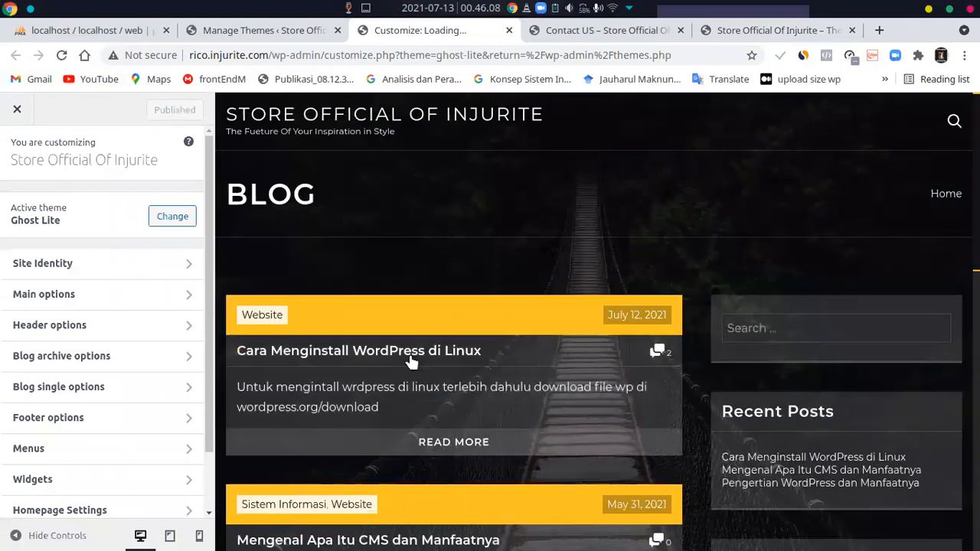
pyautogui.scroll(-5, 479, 350)
pyautogui.scroll(5, 479, 349)
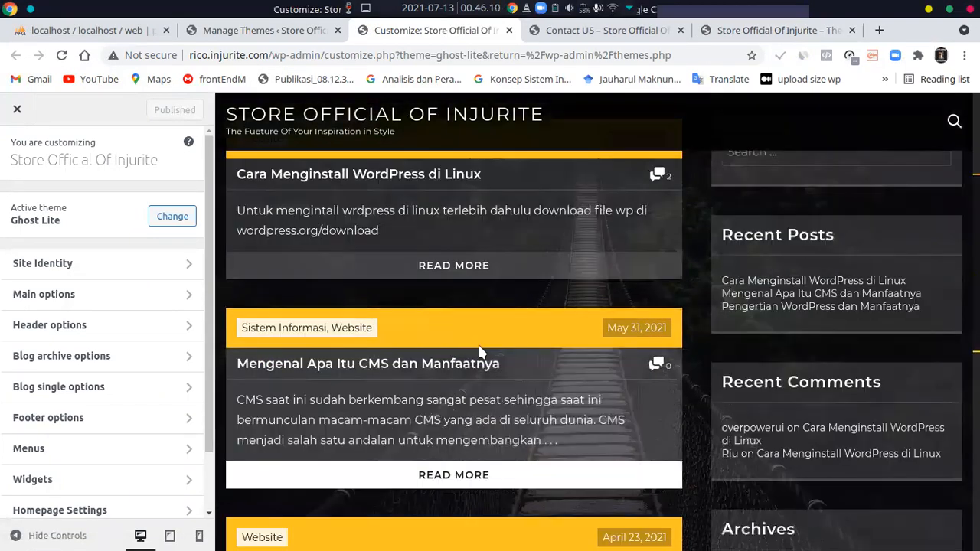
pyautogui.scroll(-2, 72, 290)
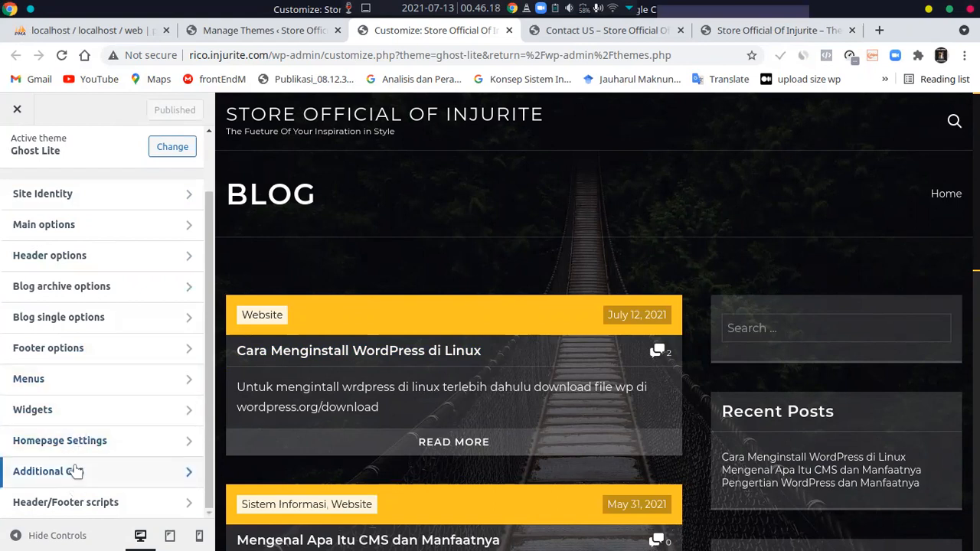
pyautogui.scroll(2, 95, 225)
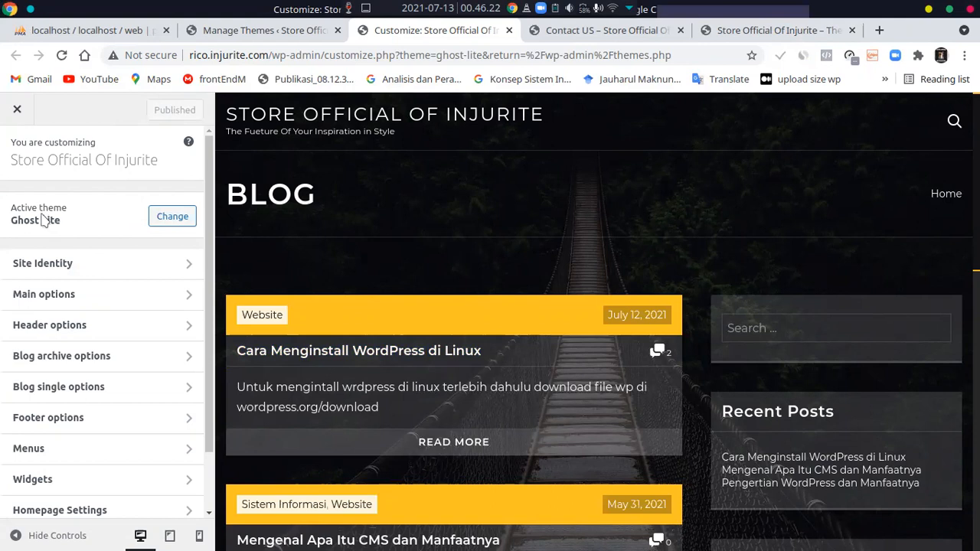
# Open the customizer's theme browser and look through the installed themes
pyautogui.click(173, 218)
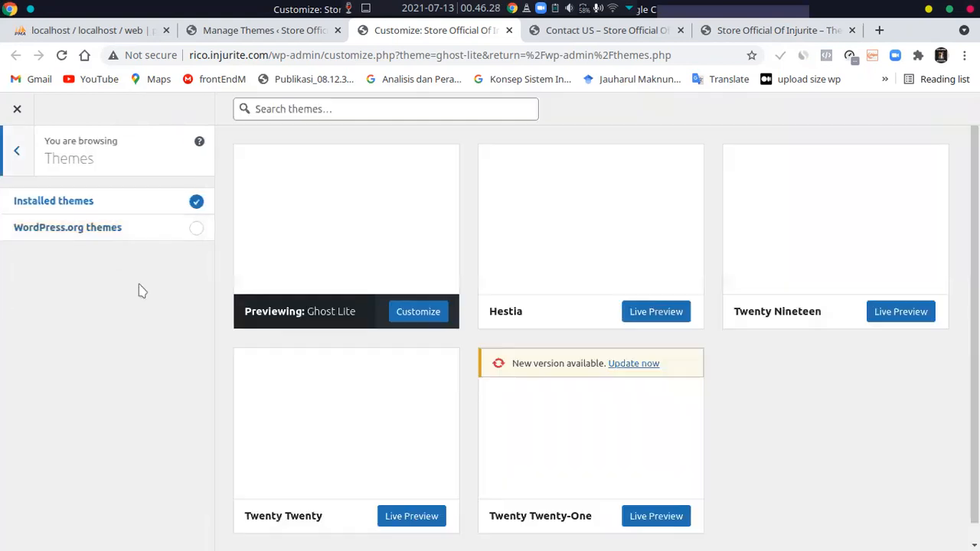
pyautogui.scroll(-2, 526, 336)
pyautogui.scroll(2, 705, 325)
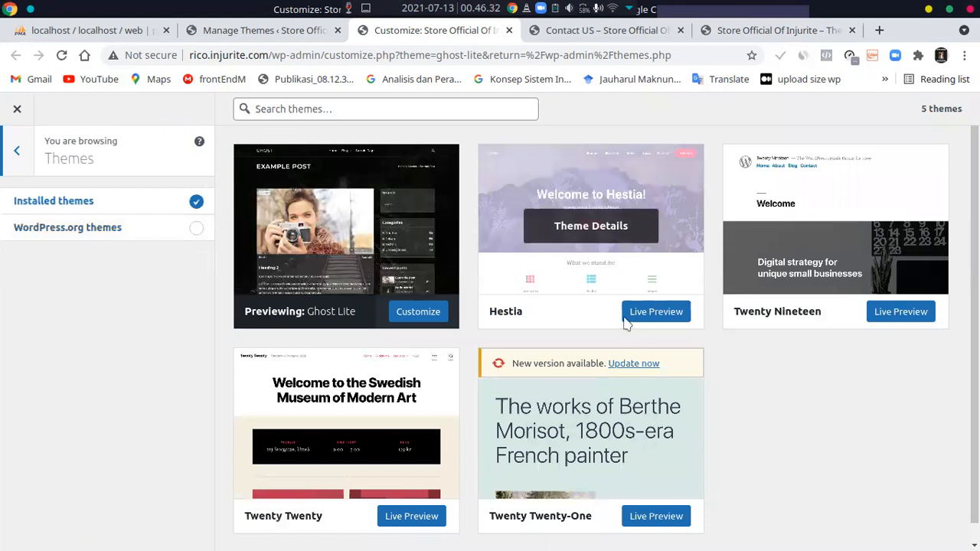
pyautogui.click(17, 150)
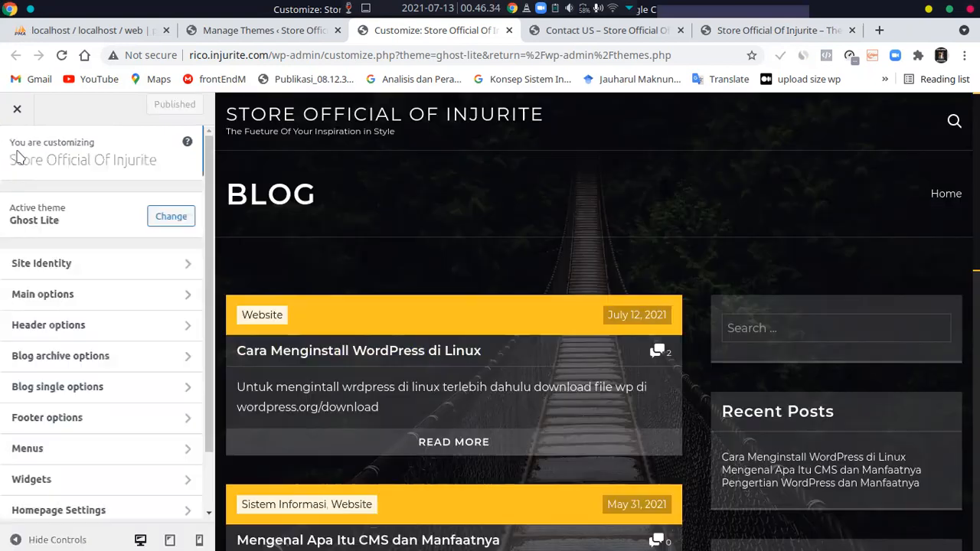
pyautogui.click(164, 217)
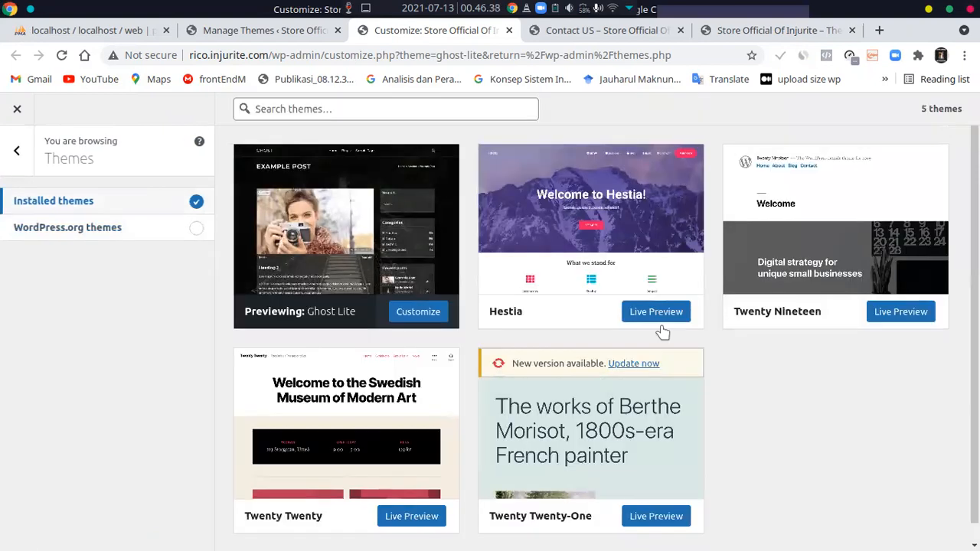
# Open the Hestia theme's details, read through its description and tags, and close them
pyautogui.moveTo(588, 227)
pyautogui.click(578, 271)
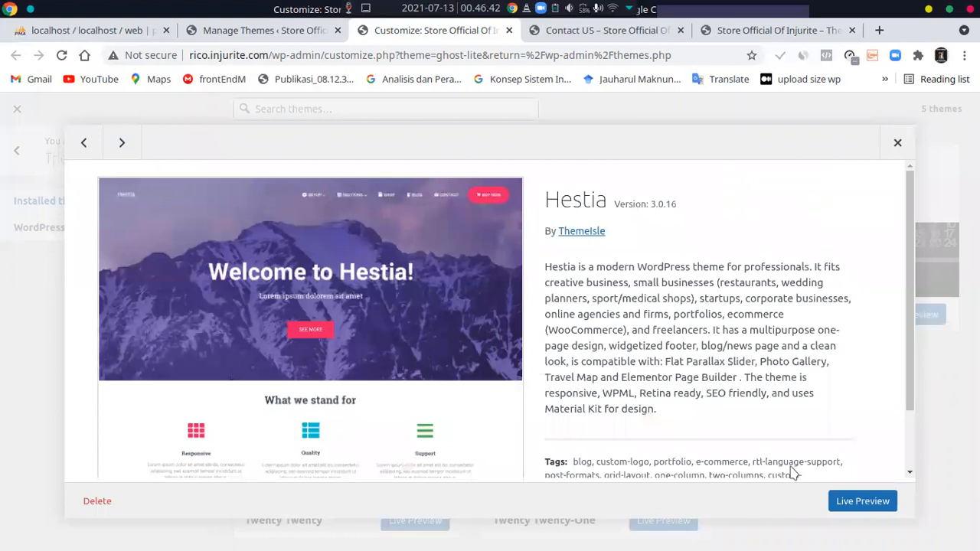
pyautogui.scroll(-2, 793, 472)
pyautogui.scroll(2, 400, 410)
pyautogui.click(897, 142)
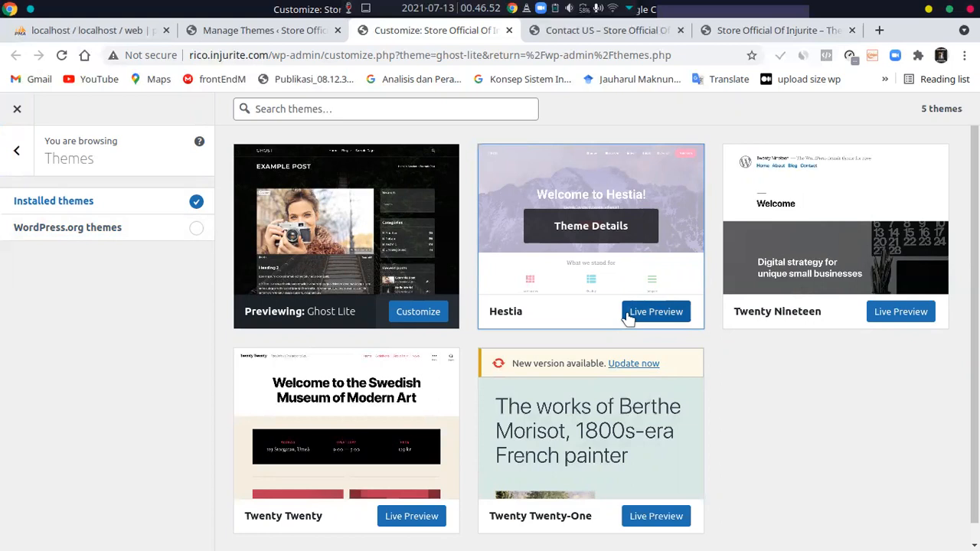
# Reopen the Hestia theme's details and start a live preview of it
pyautogui.click(597, 301)
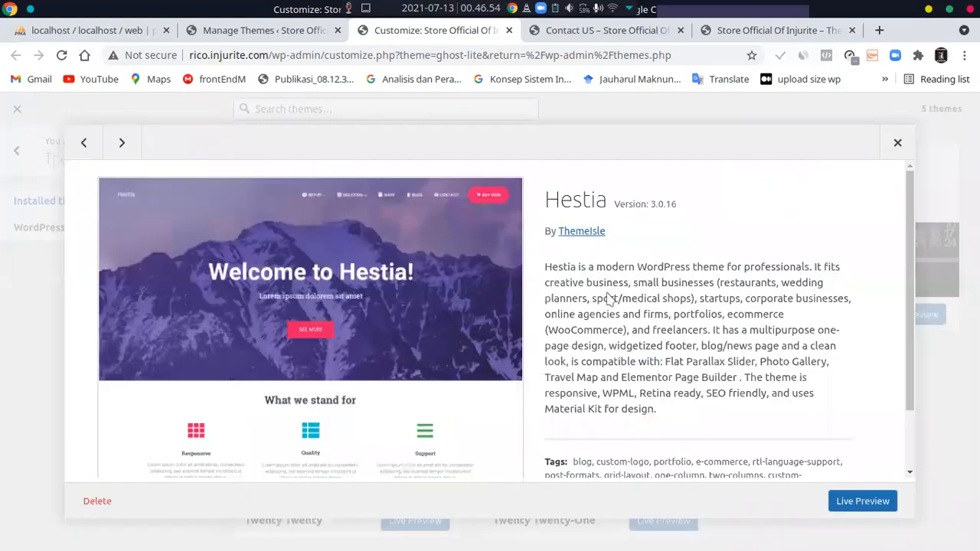
pyautogui.scroll(-2, 846, 468)
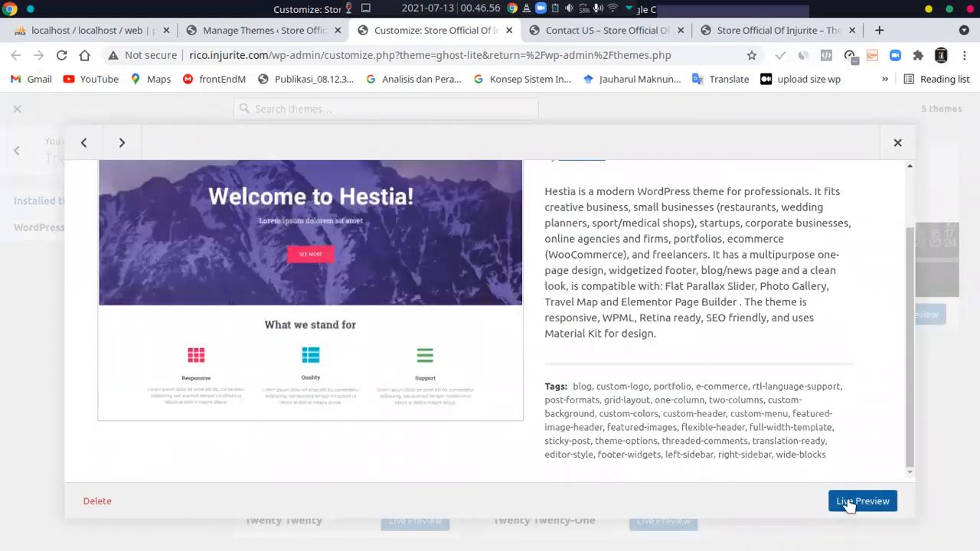
pyautogui.click(848, 504)
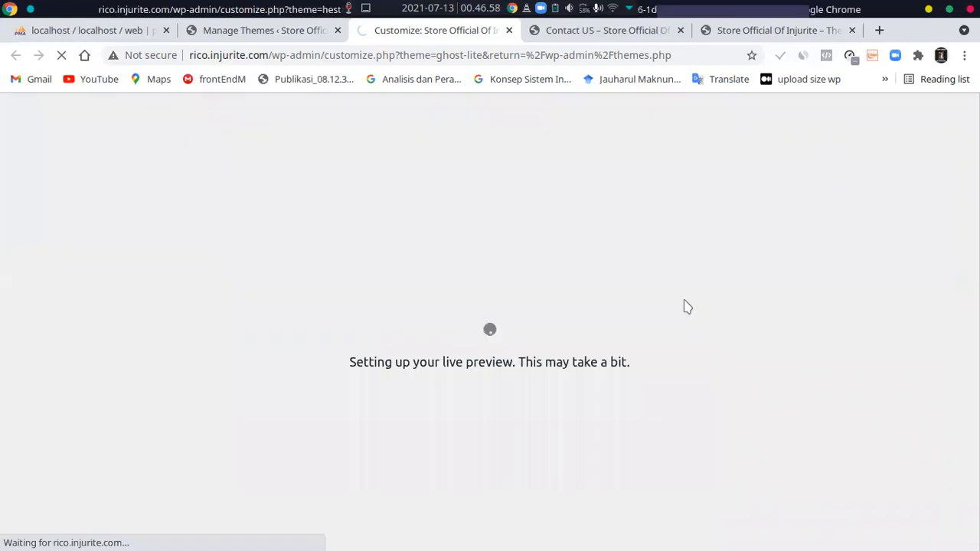
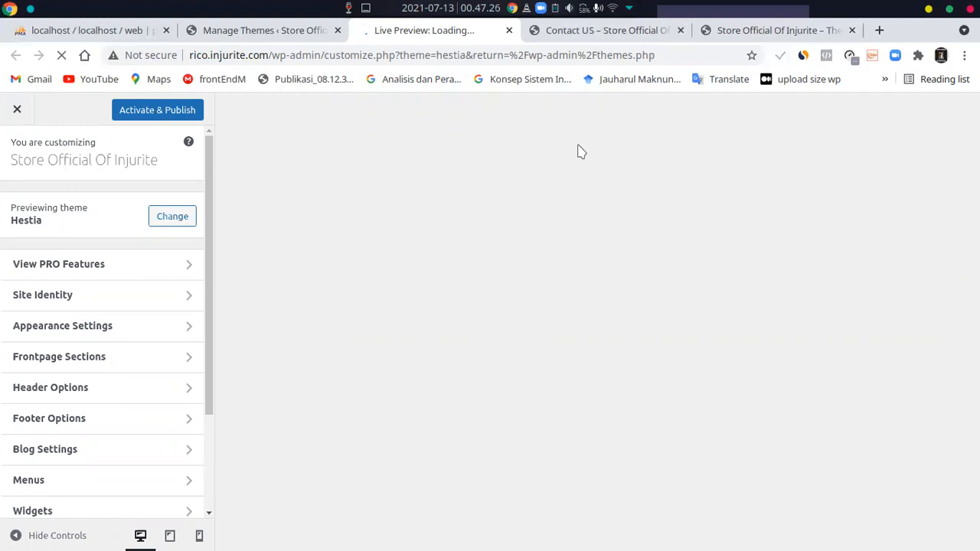
# Close the Contact US page tab and look through the blog page in the Hestia live preview
pyautogui.hotkey('ctrl', 'Tab')
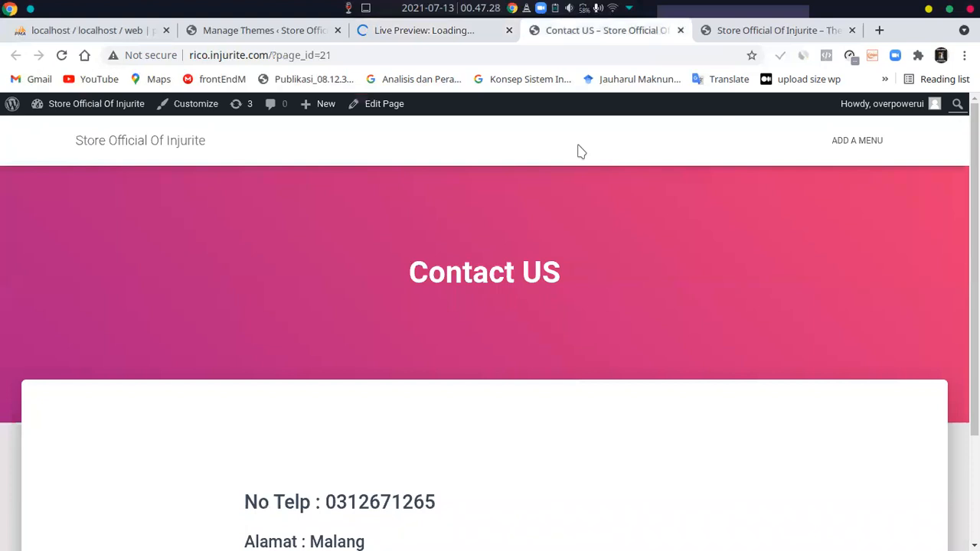
pyautogui.hotkey('ctrl', 'w')
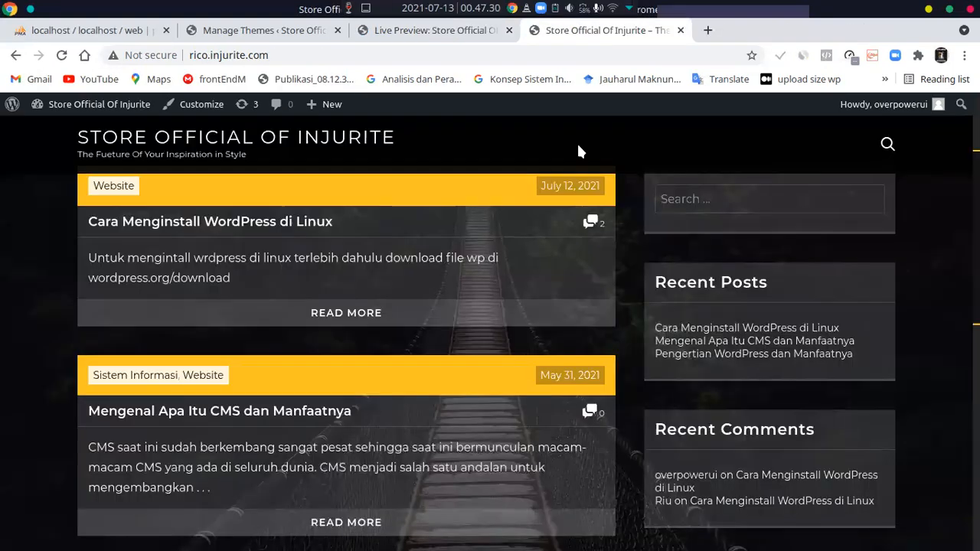
pyautogui.hotkey('ctrl', 'shift', 'Tab')
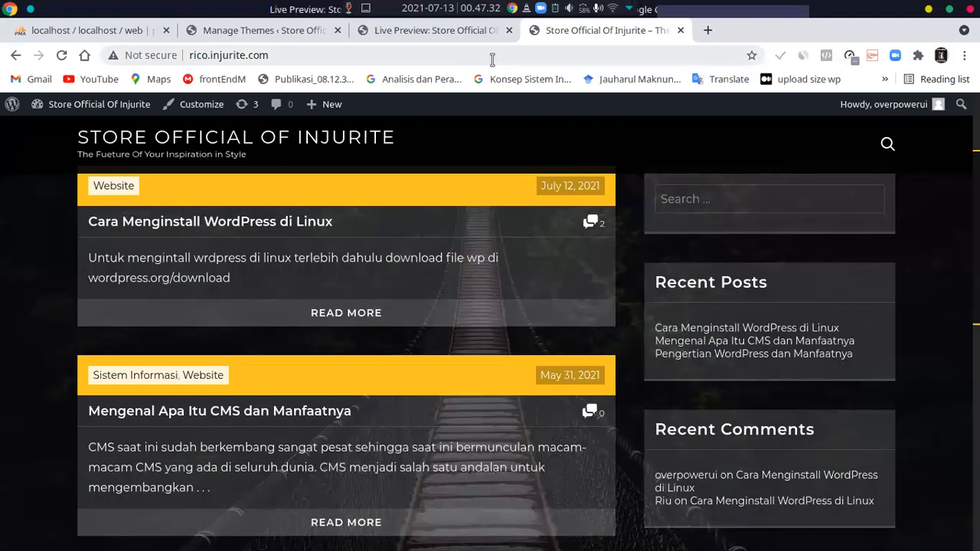
pyautogui.scroll(-4, 428, 324)
pyautogui.scroll(3, 437, 317)
pyautogui.scroll(-3, 429, 321)
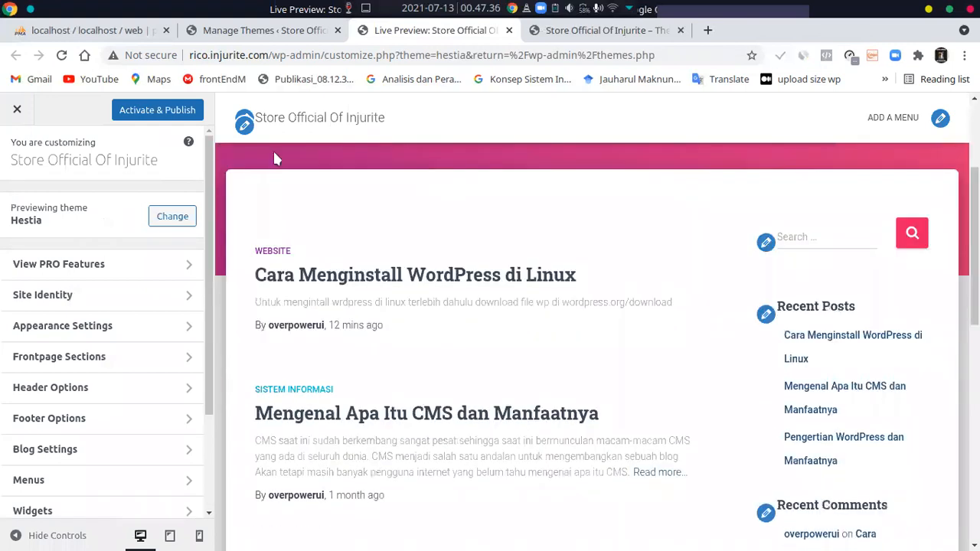
pyautogui.scroll(4, 273, 157)
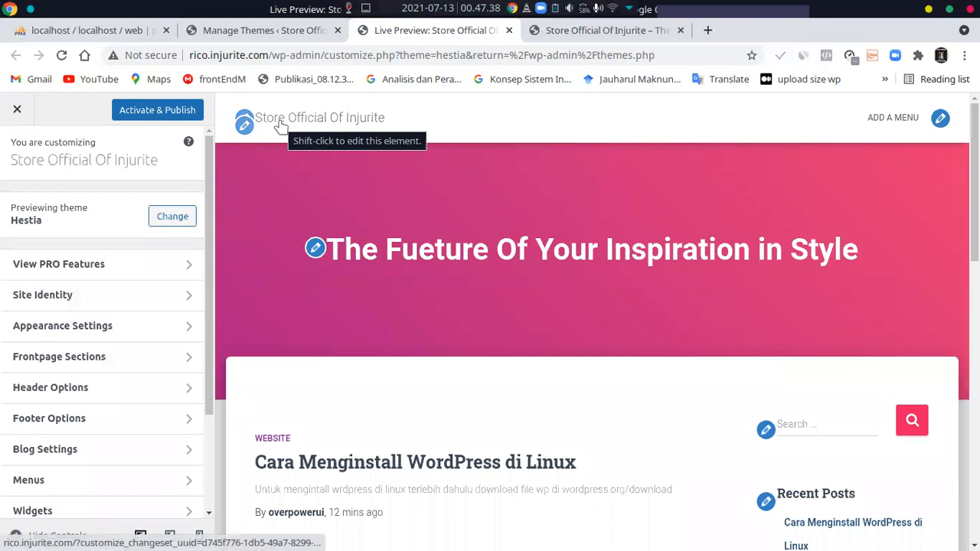
pyautogui.click(280, 124)
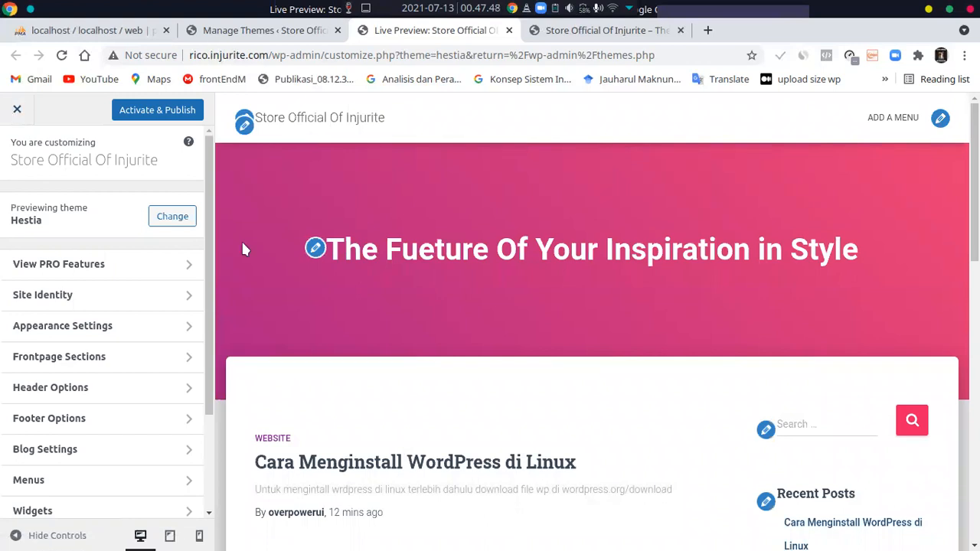
# Reload the theme management page and return to the Hestia live preview
pyautogui.click(260, 31)
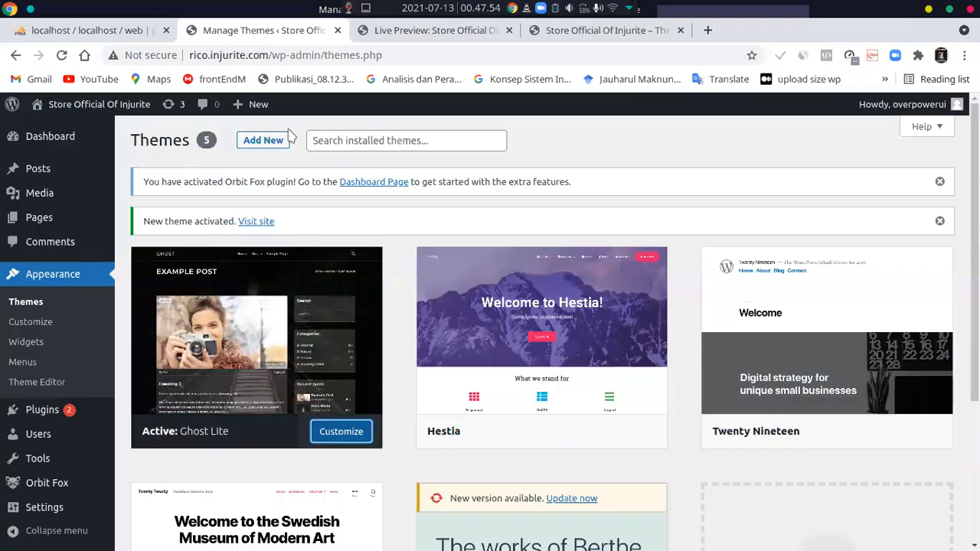
pyautogui.click(434, 38)
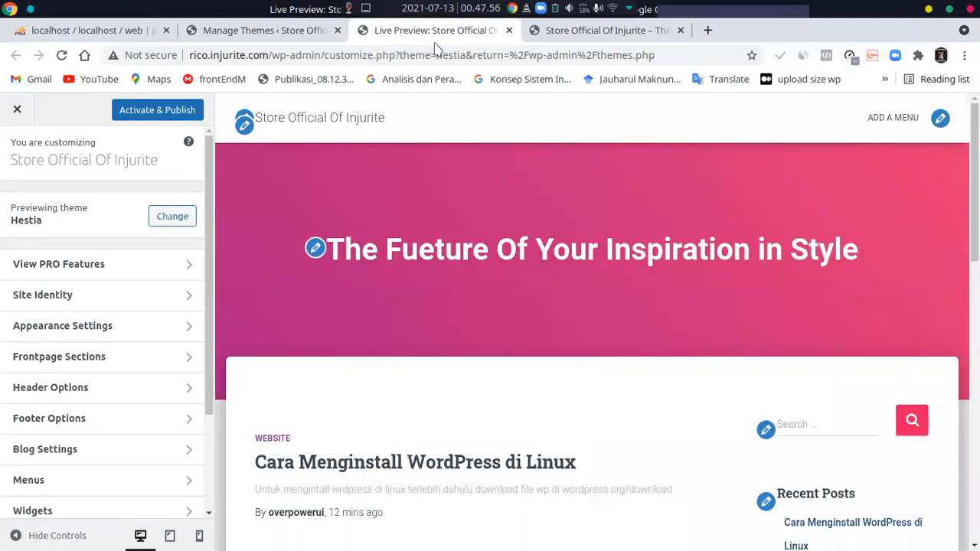
pyautogui.click(283, 31)
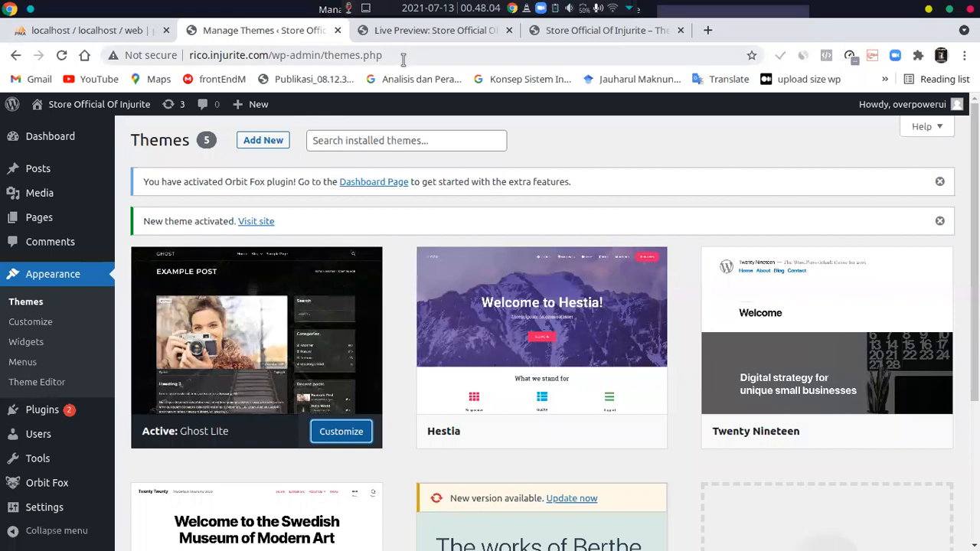
pyautogui.press('F5')
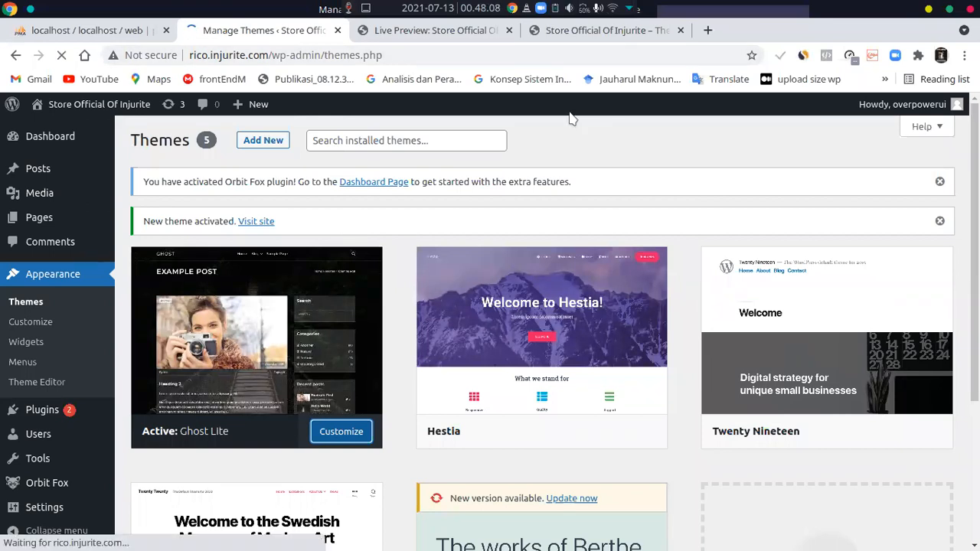
pyautogui.hotkey('ctrl', 'Tab')
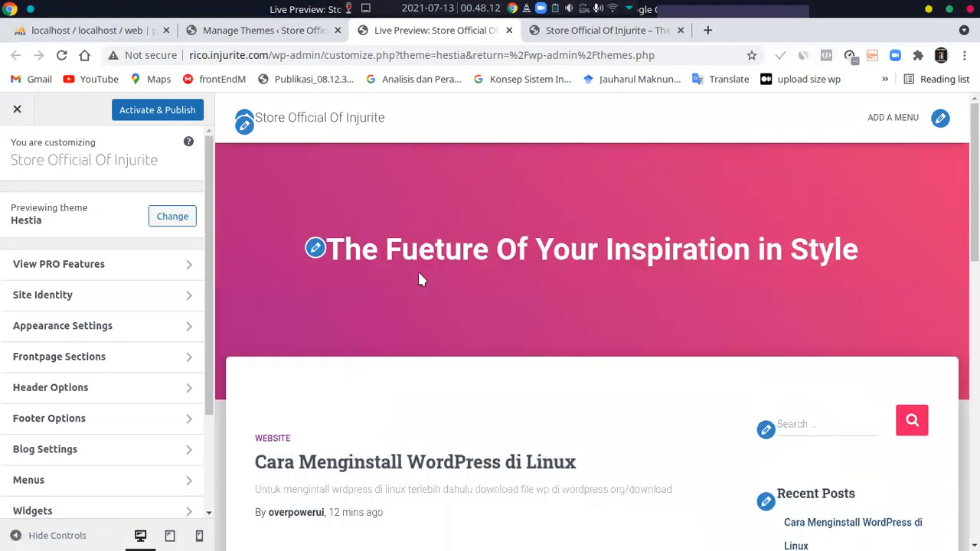
# Look through the installed themes from the Hestia preview's theme browser, and close the preview tab
pyautogui.click(173, 218)
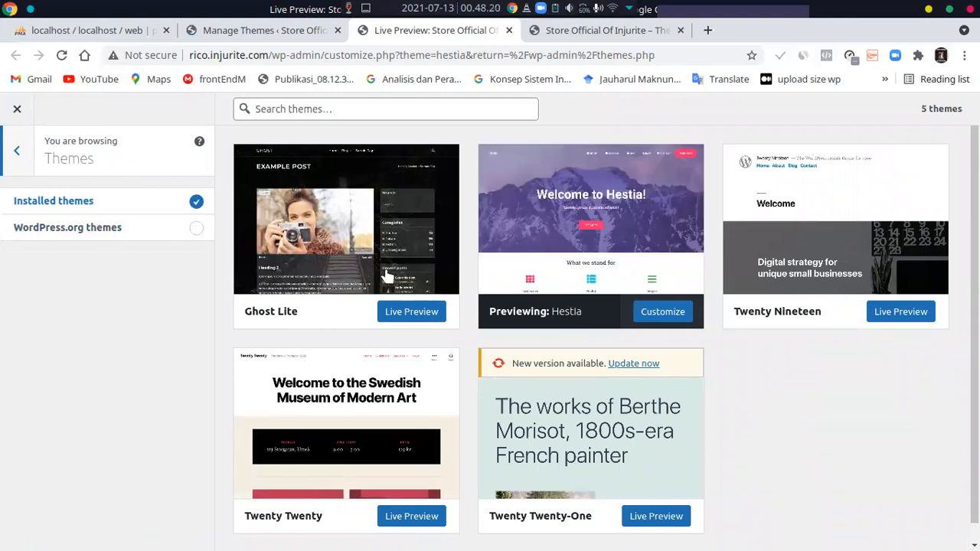
pyautogui.scroll(-1, 344, 334)
pyautogui.scroll(1, 345, 337)
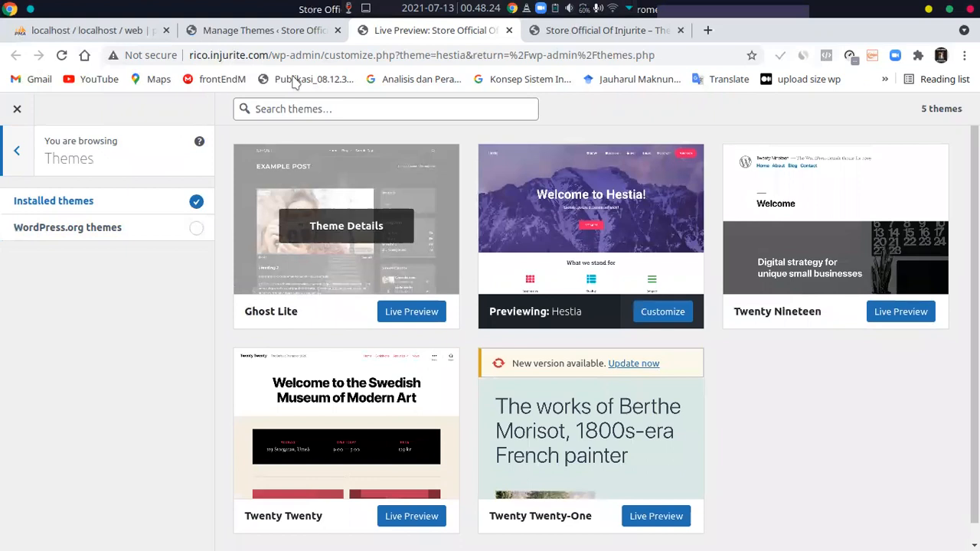
pyautogui.hotkey('ctrl', 'w')
# Open the customizer for the active Ghost Lite theme and look through the blog page preview
pyautogui.click(291, 34)
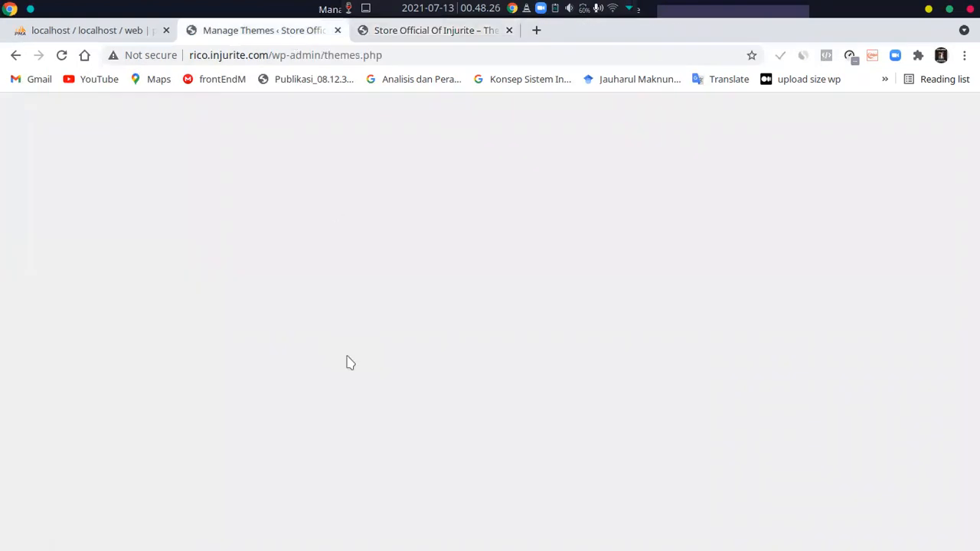
pyautogui.scroll(-2, 351, 375)
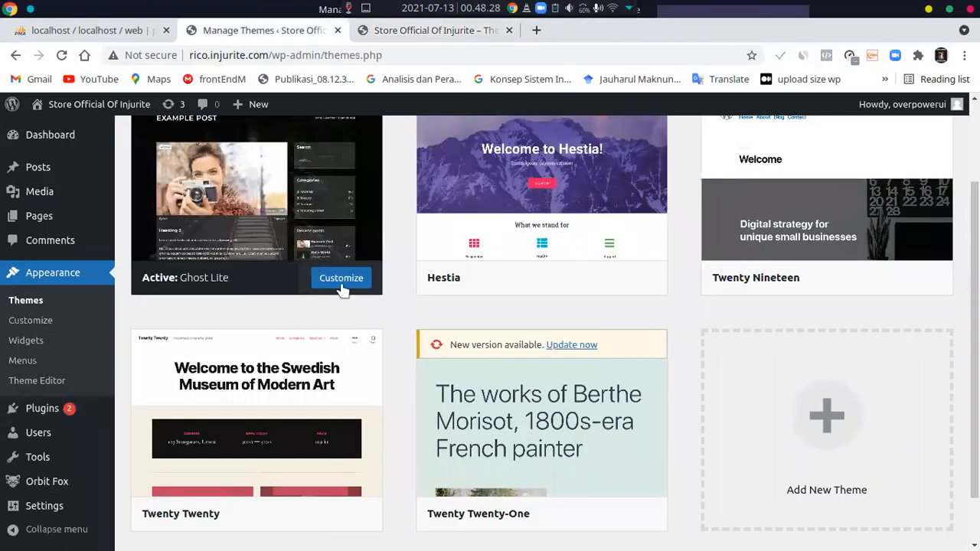
pyautogui.click(344, 283)
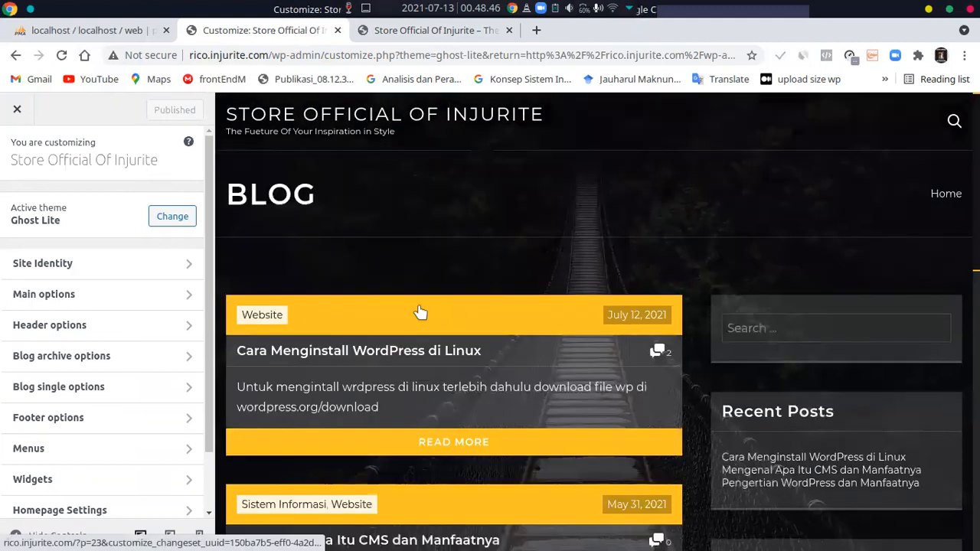
pyautogui.doubleClick(292, 193)
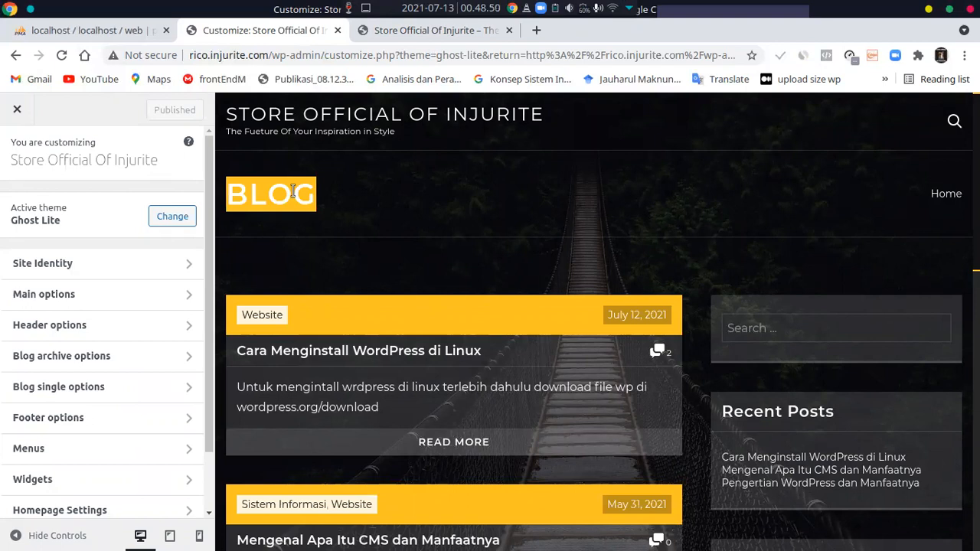
pyautogui.scroll(-3, 363, 243)
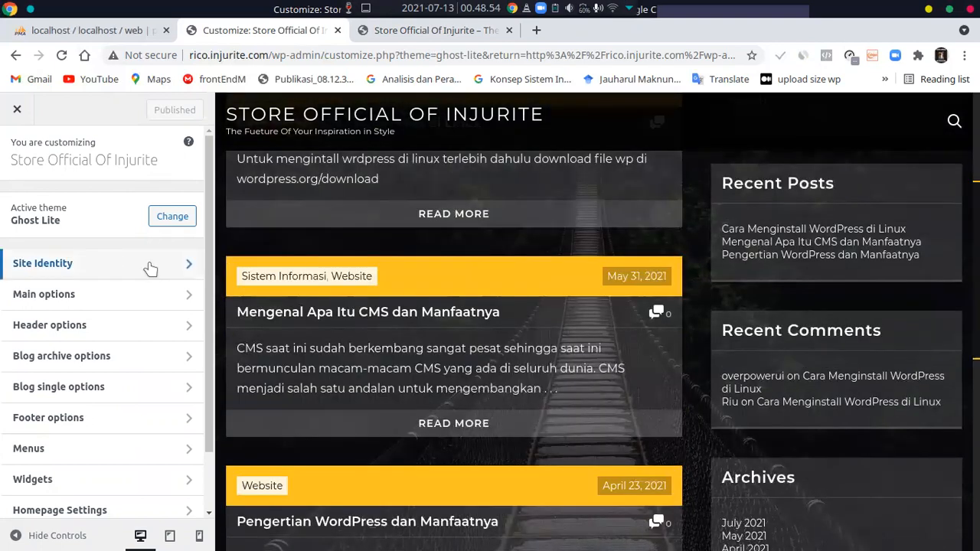
# Change the site title in the site identity settings to "The News Paper"
pyautogui.click(150, 266)
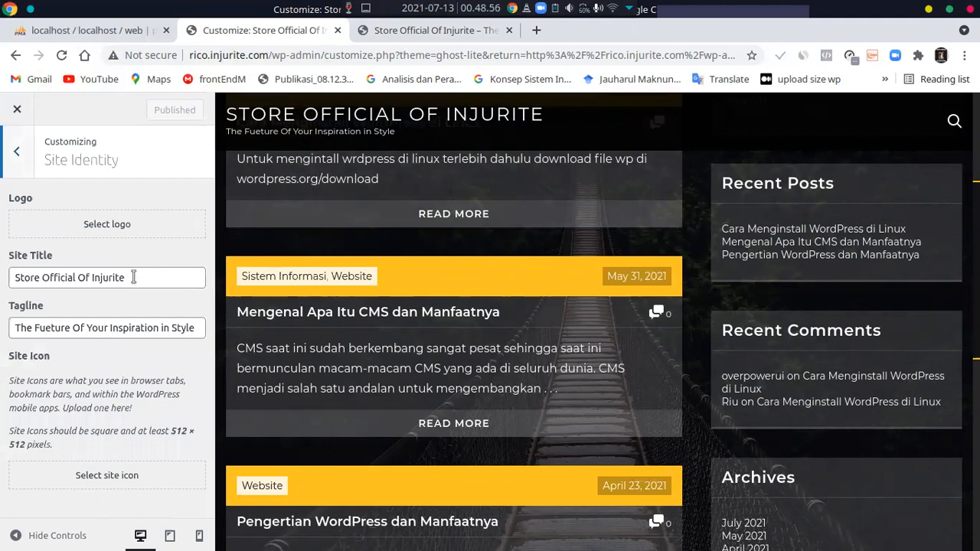
pyautogui.click(133, 277)
pyautogui.hotkey('ctrl', 'shift', 'Left')
pyautogui.hotkey('ctrl', 'shift', 'Left')
pyautogui.hotkey('ctrl', 'shift', 'Left')
pyautogui.hotkey('ctrl', 'shift', 'Left')
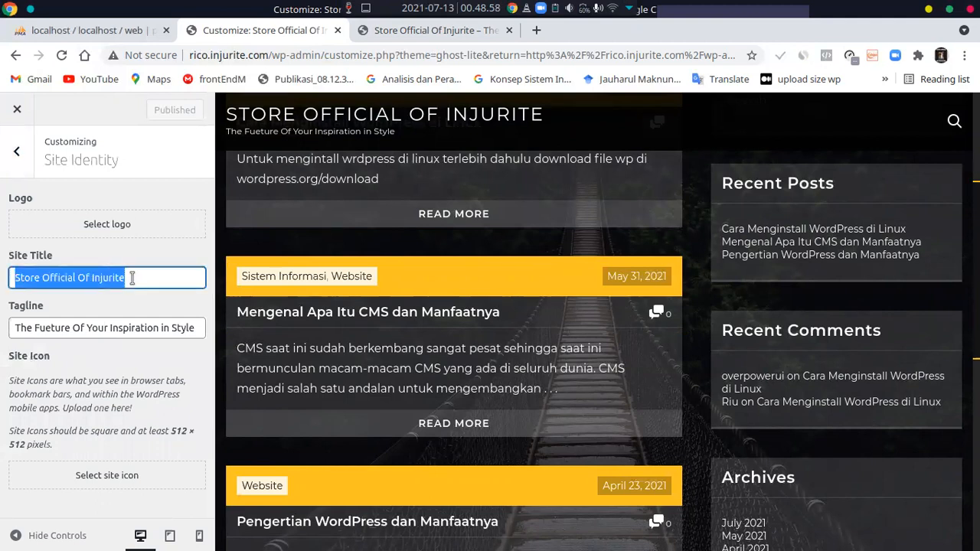
pyautogui.press('BackSpace')
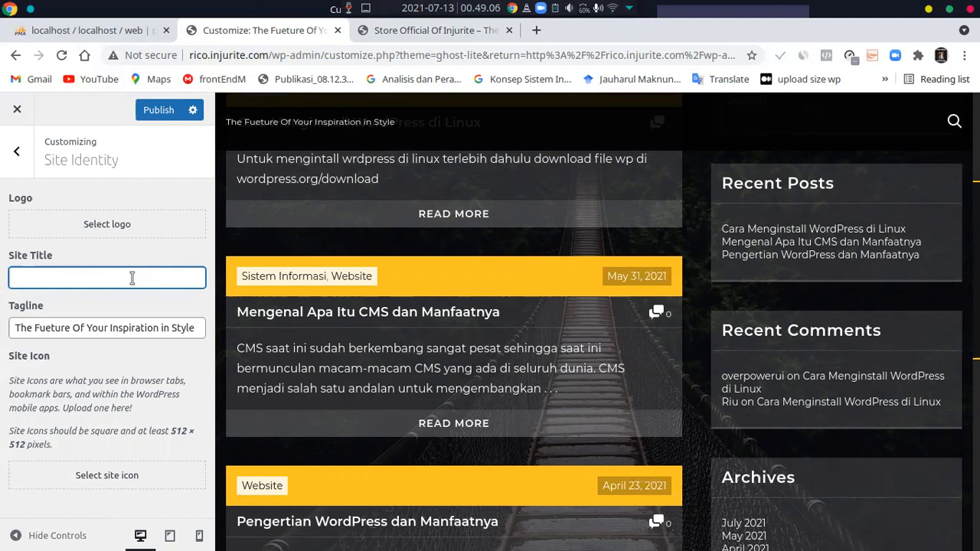
pyautogui.write('The News Paper')
# Clear the site's tagline so the field is empty
pyautogui.click(116, 336)
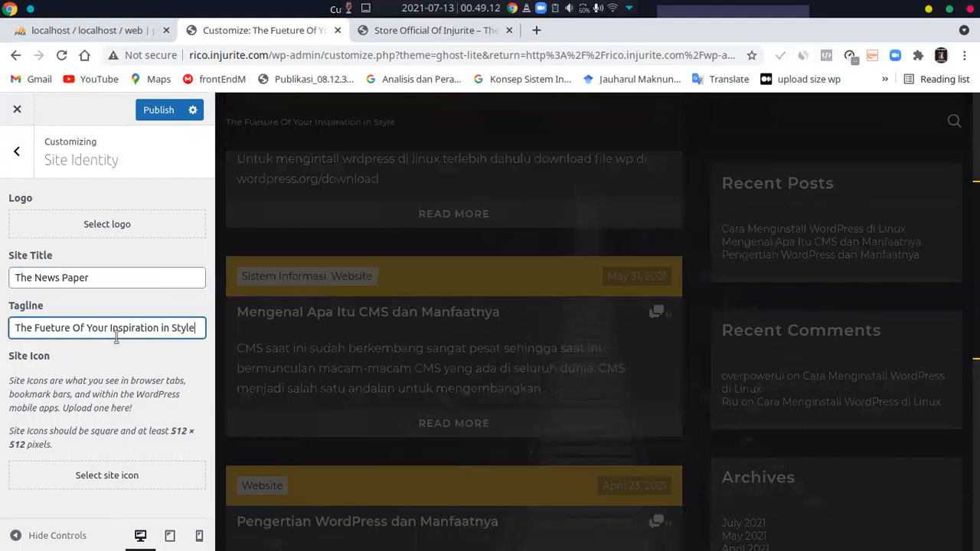
pyautogui.tripleClick(115, 327)
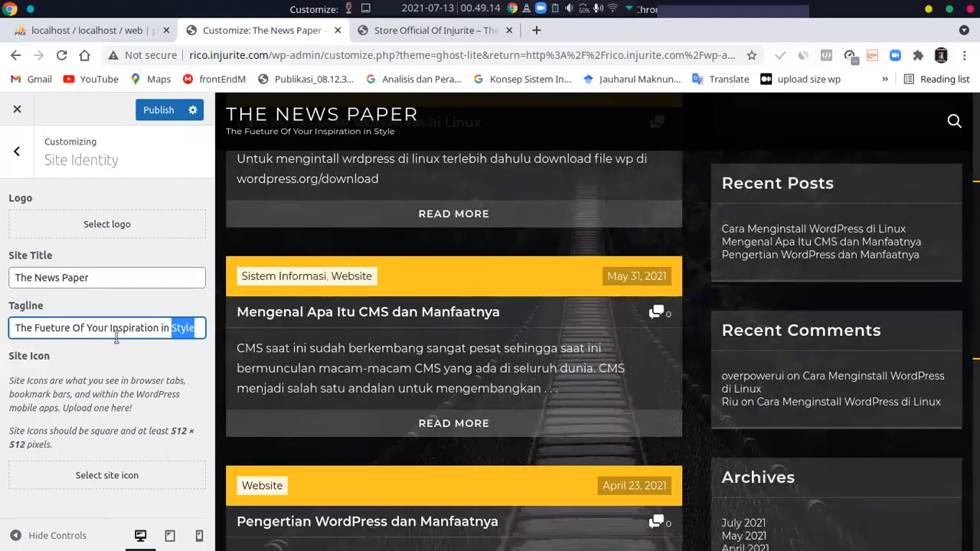
pyautogui.press('BackSpace')
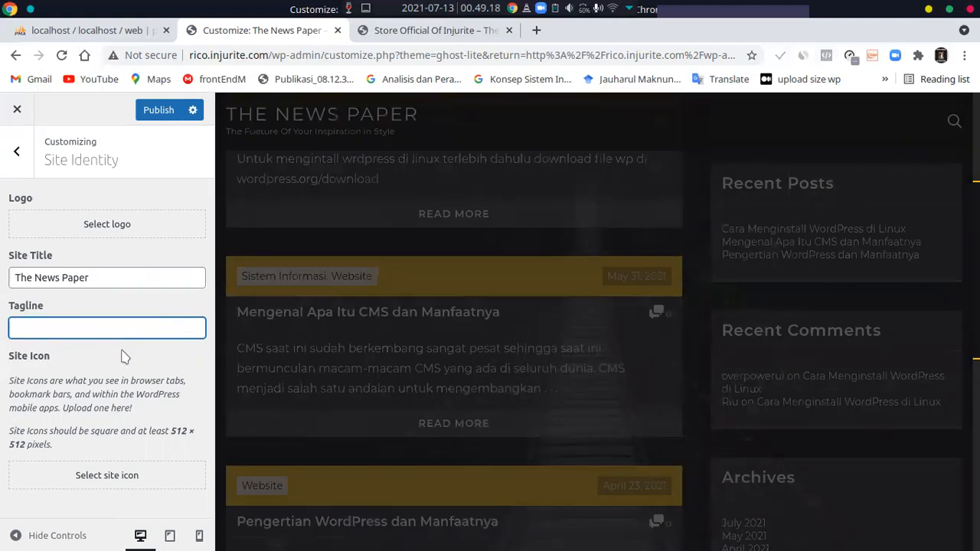
pyautogui.click(124, 356)
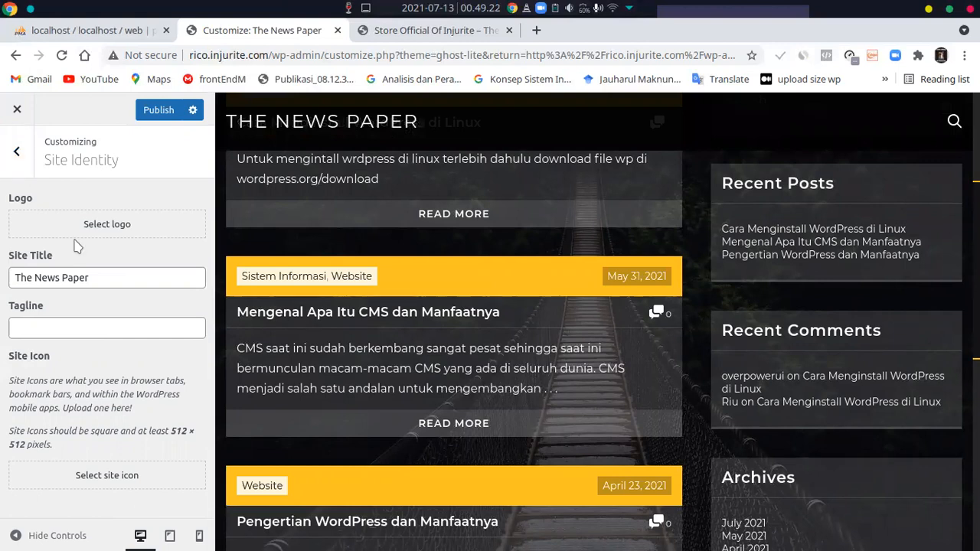
# Set the Teknologi Informasi image from the media library as the site logo, cropping it at the full selection
pyautogui.click(87, 238)
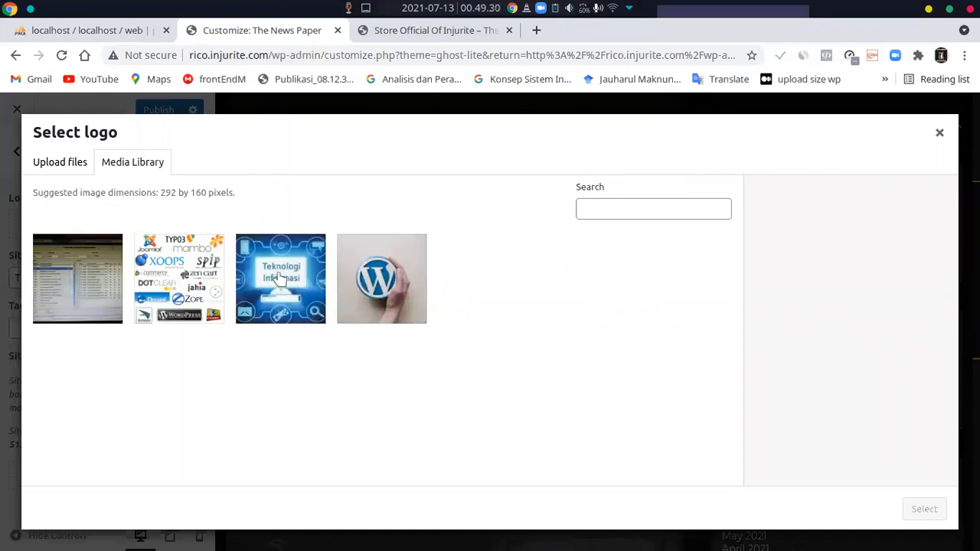
pyautogui.click(278, 278)
pyautogui.click(923, 510)
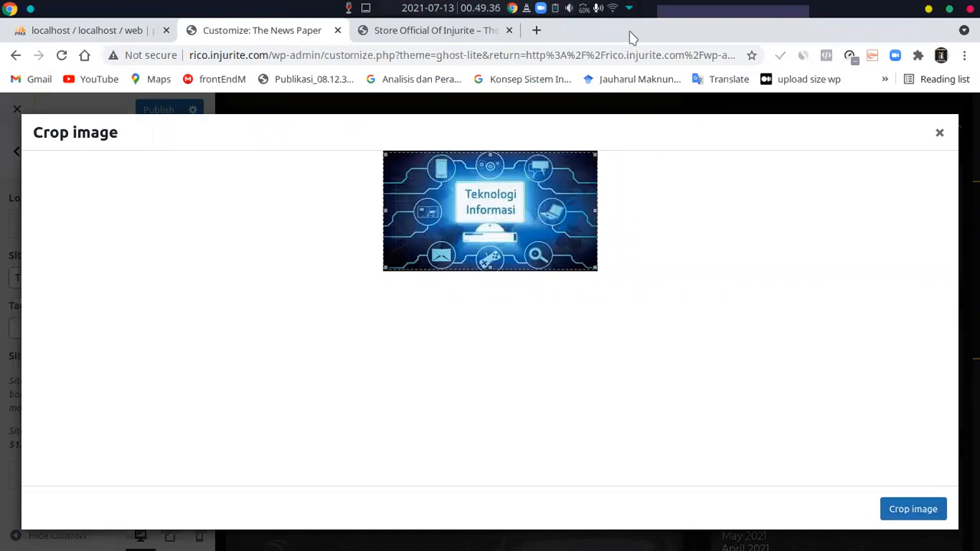
pyautogui.click(918, 514)
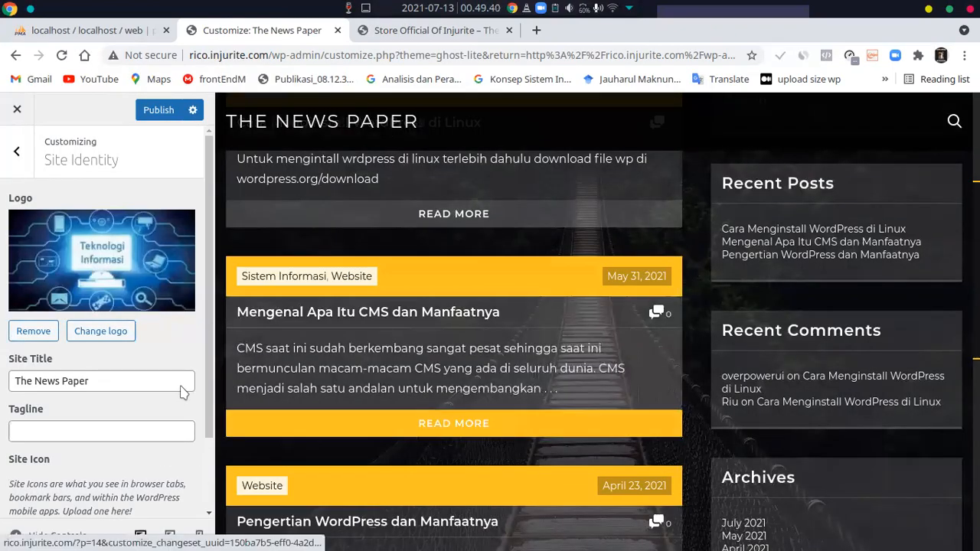
pyautogui.scroll(-1, 111, 222)
pyautogui.scroll(1, 122, 183)
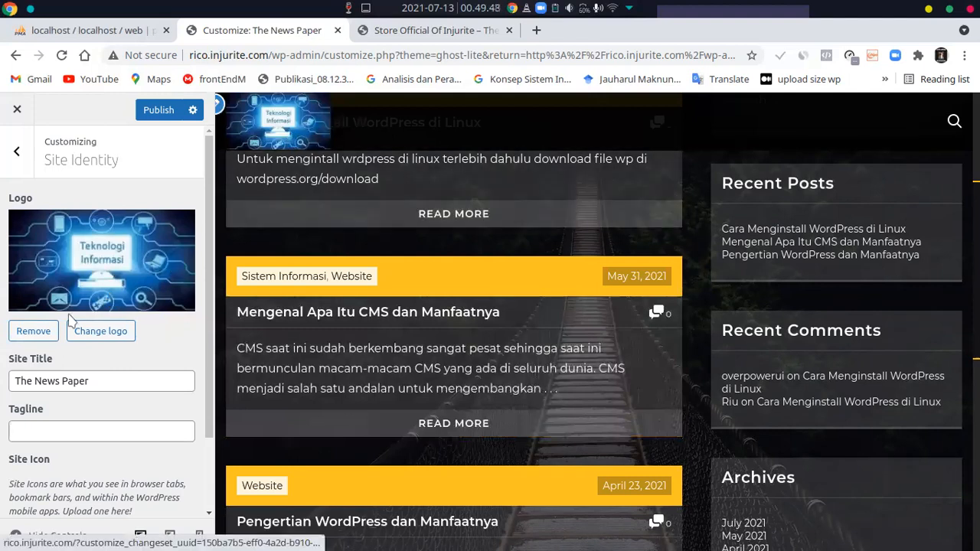
# Remove the site logo and check the header in the preview
pyautogui.click(38, 334)
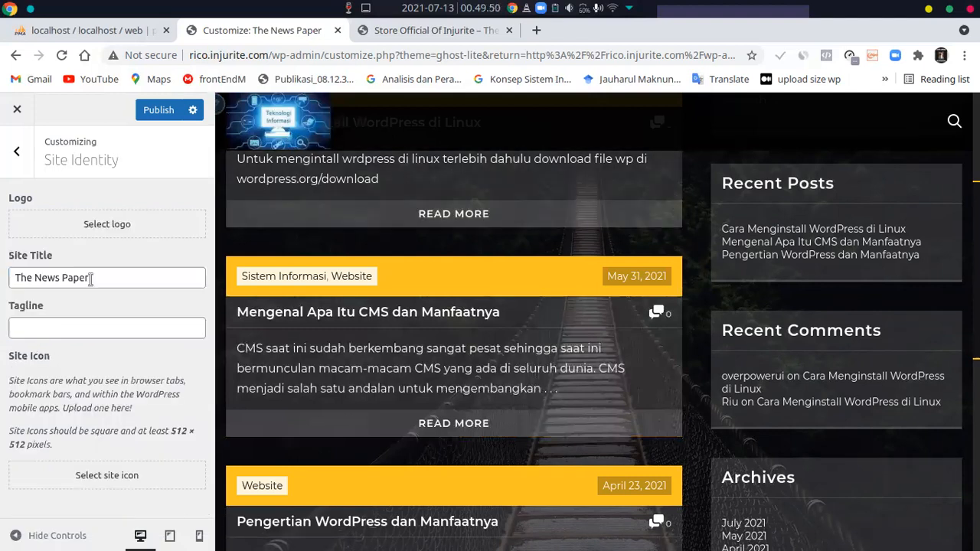
pyautogui.scroll(4, 267, 260)
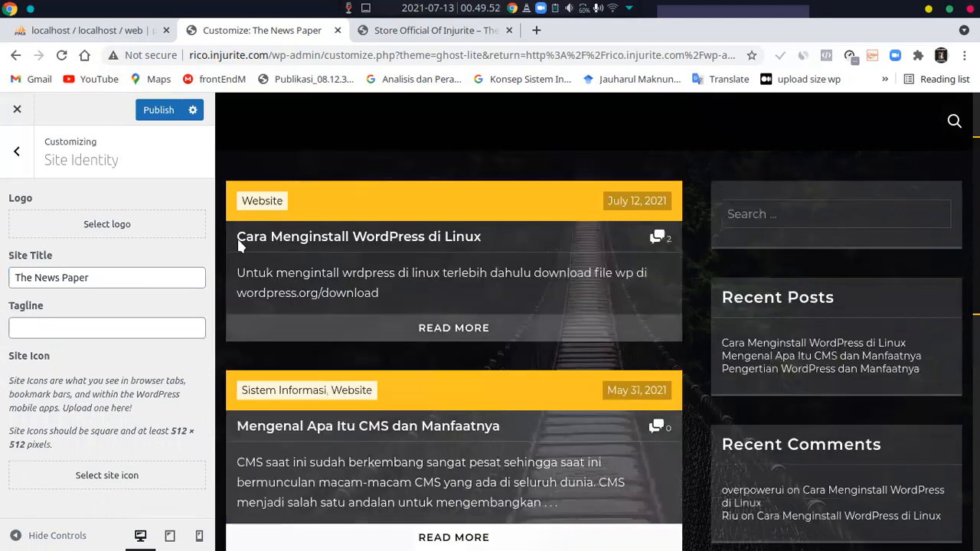
pyautogui.scroll(-2, 376, 237)
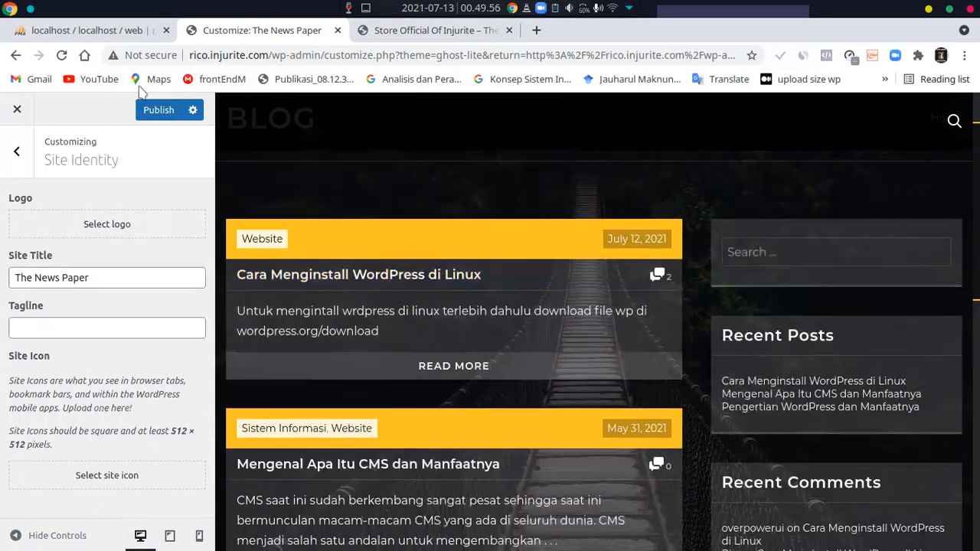
# Publish the site identity changes and switch to the open site homepage
pyautogui.click(160, 117)
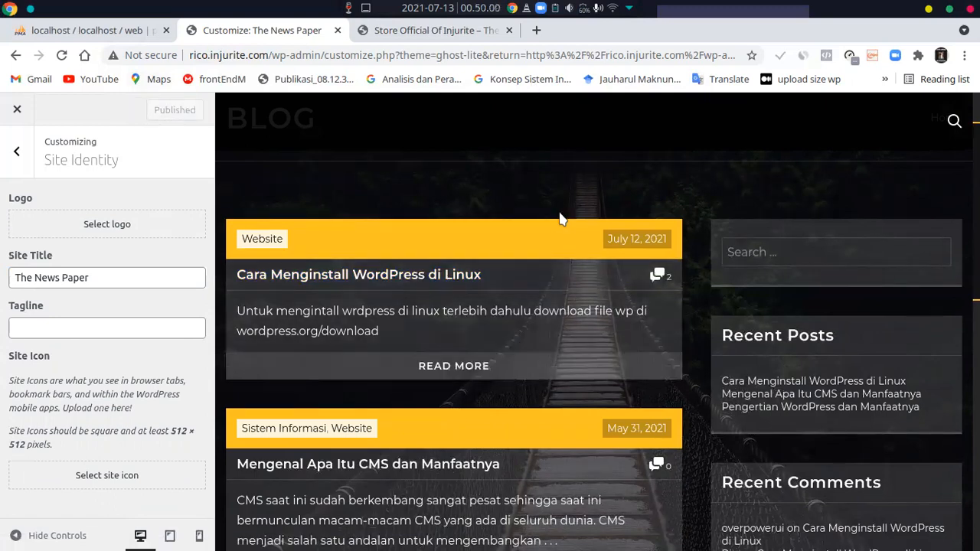
pyautogui.hotkey('ctrl', 'Tab')
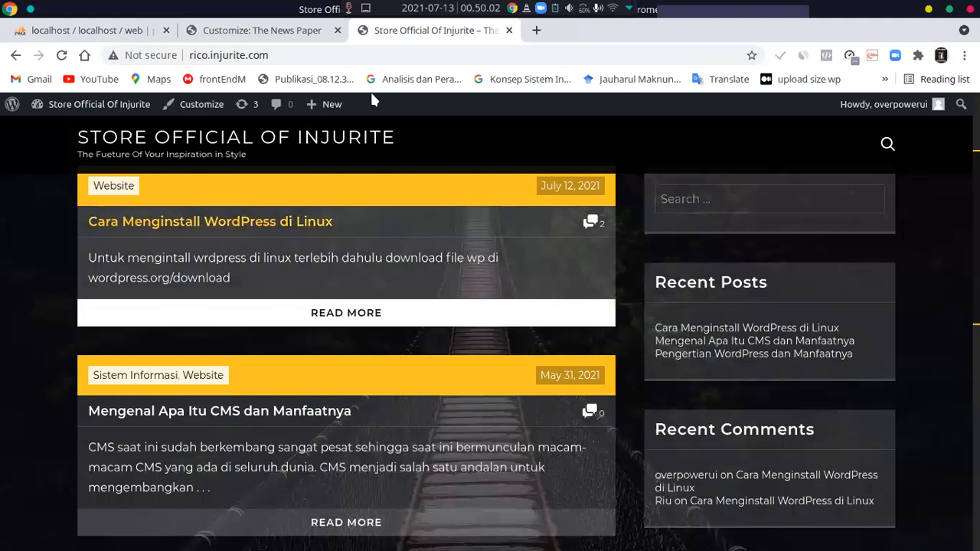
pyautogui.moveTo(318, 104)
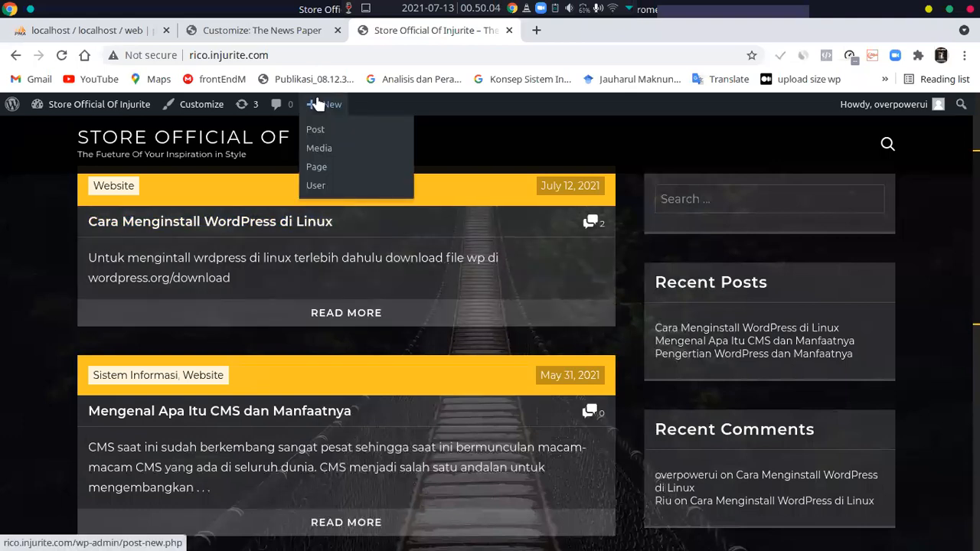
# Reload the site homepage to check the published site title and tagline in the header
pyautogui.hotkey('ctrl', 'shift', 'Tab')
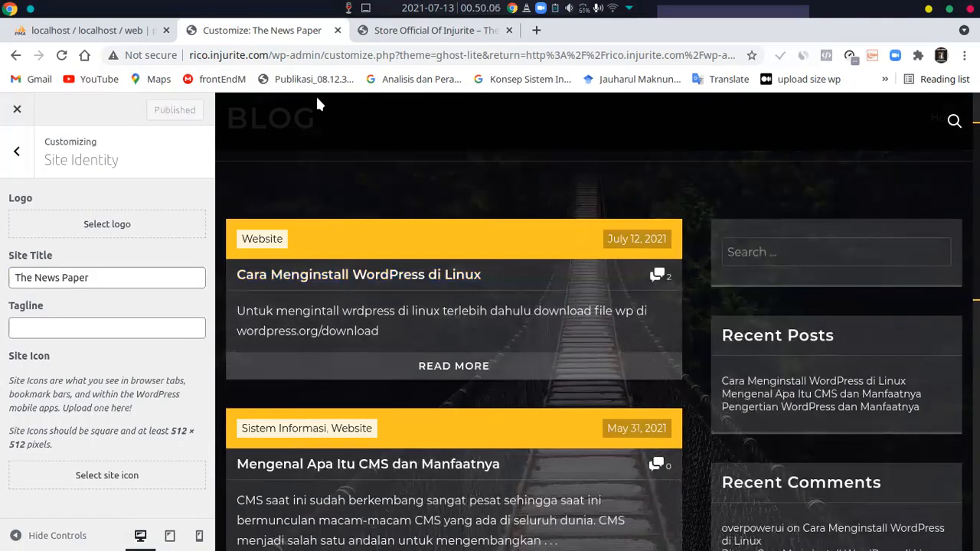
pyautogui.hotkey('ctrl', 'Tab')
pyautogui.press('F5')
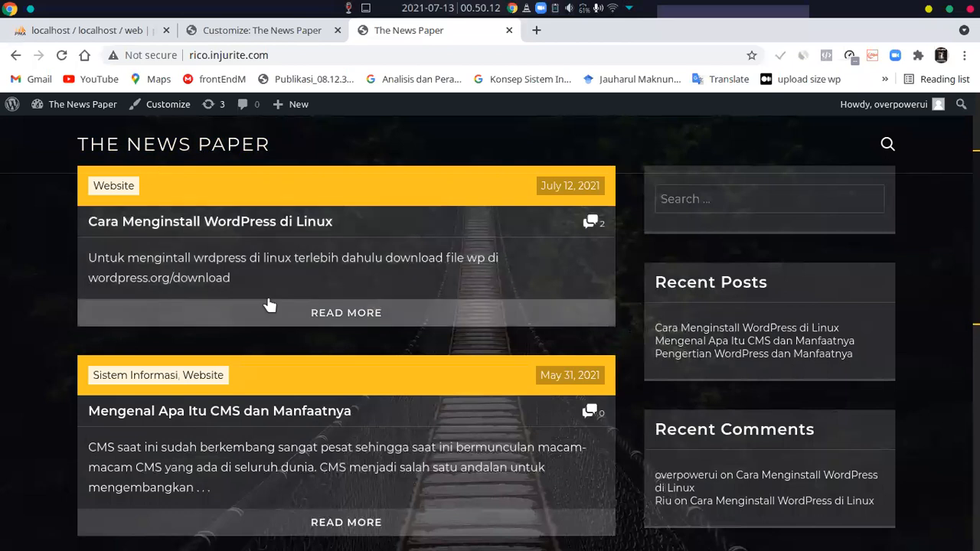
# Return to the customizer's main section list and look through the Ghost Lite theme's available options
pyautogui.hotkey('ctrl', 'shift', 'Tab')
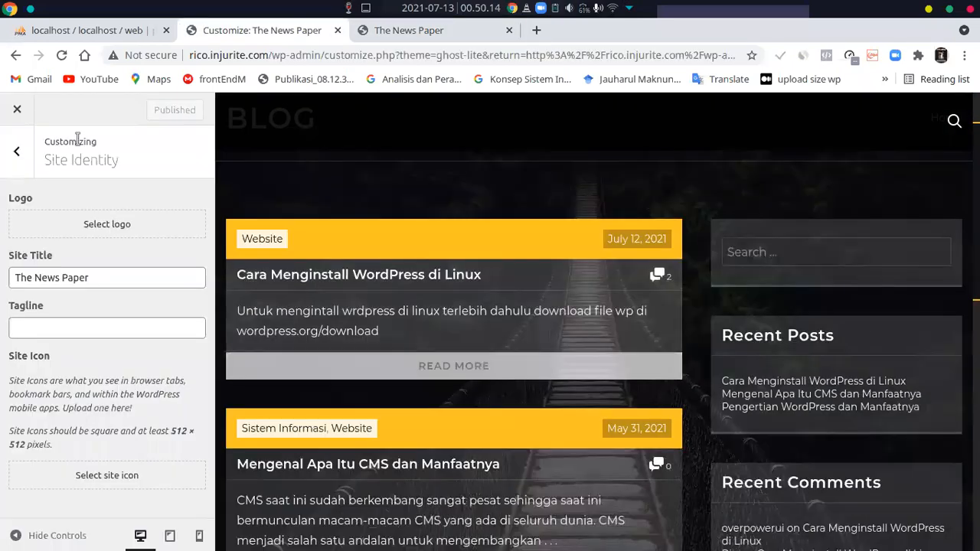
pyautogui.click(27, 141)
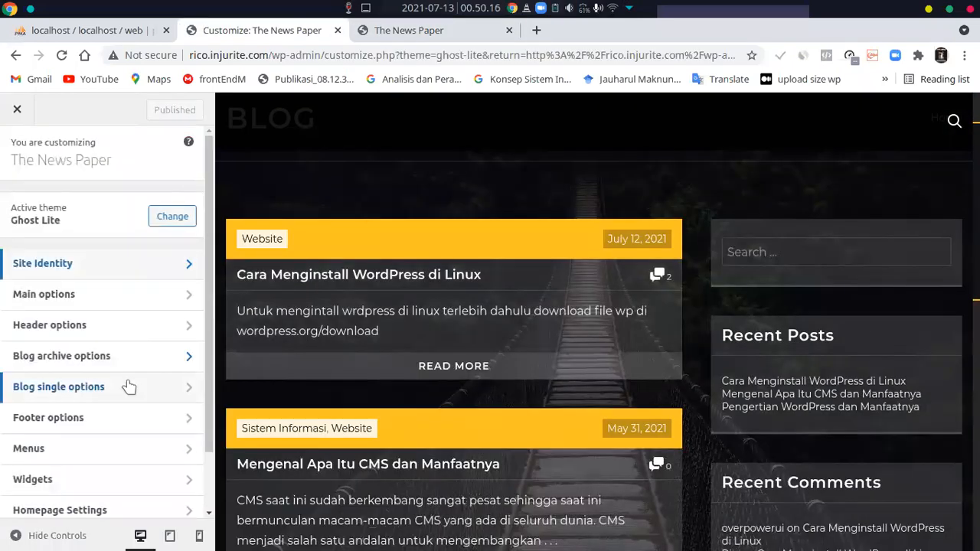
pyautogui.scroll(-1, 131, 387)
pyautogui.scroll(-6, 784, 388)
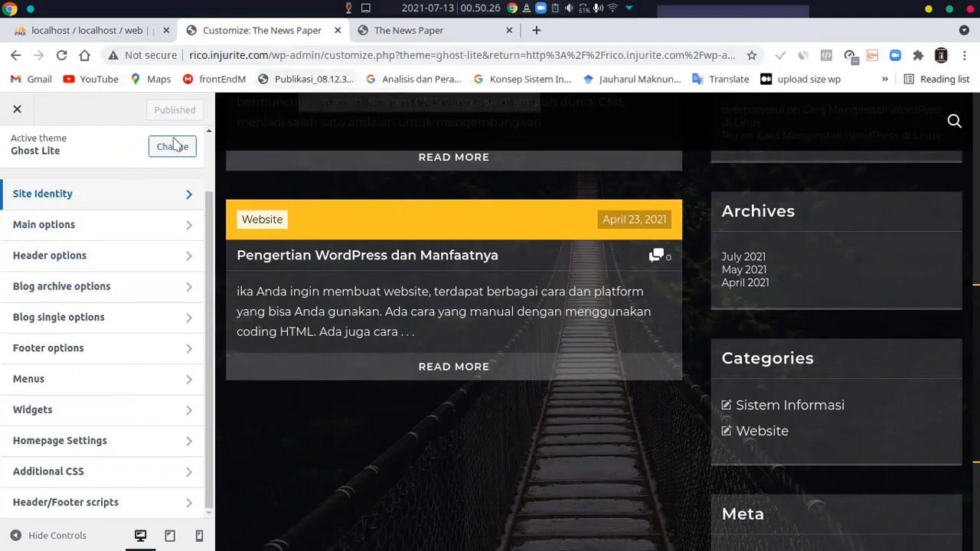
# Leave the customizer for the WordPress admin dashboard at rico.injurite.com/wp-admin/ and look over its contents
pyautogui.moveTo(329, 56); pyautogui.dragTo(651, 60)
pyautogui.write('rico.injurite.com')
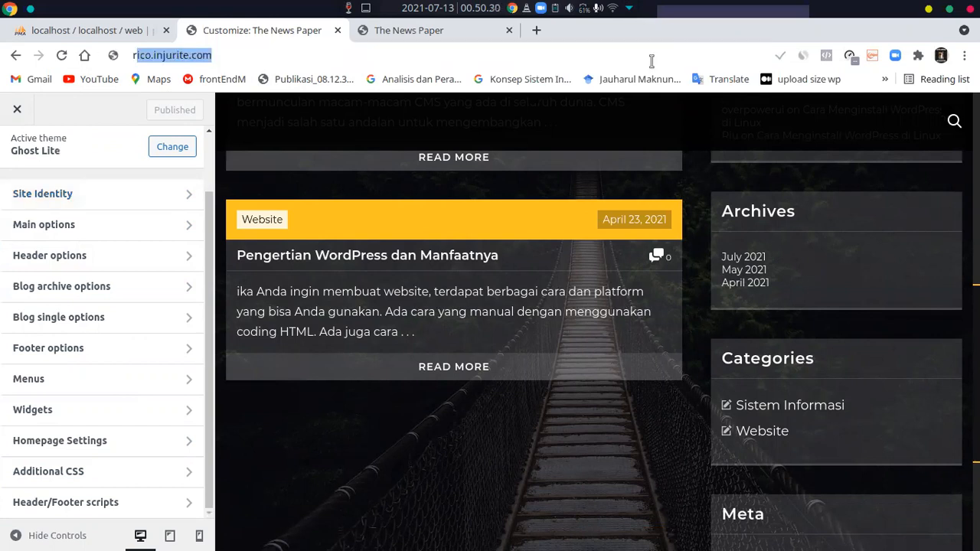
pyautogui.click(492, 234)
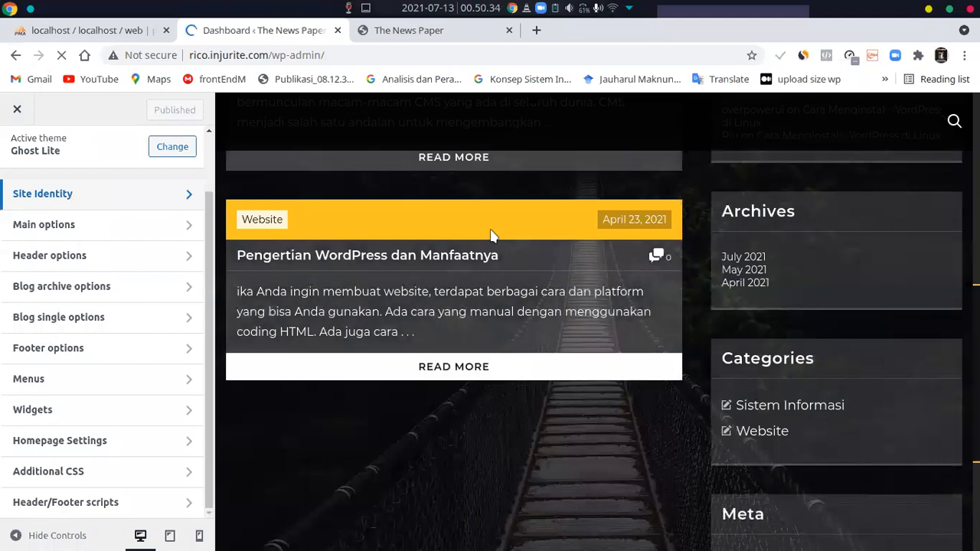
pyautogui.scroll(-1, 237, 317)
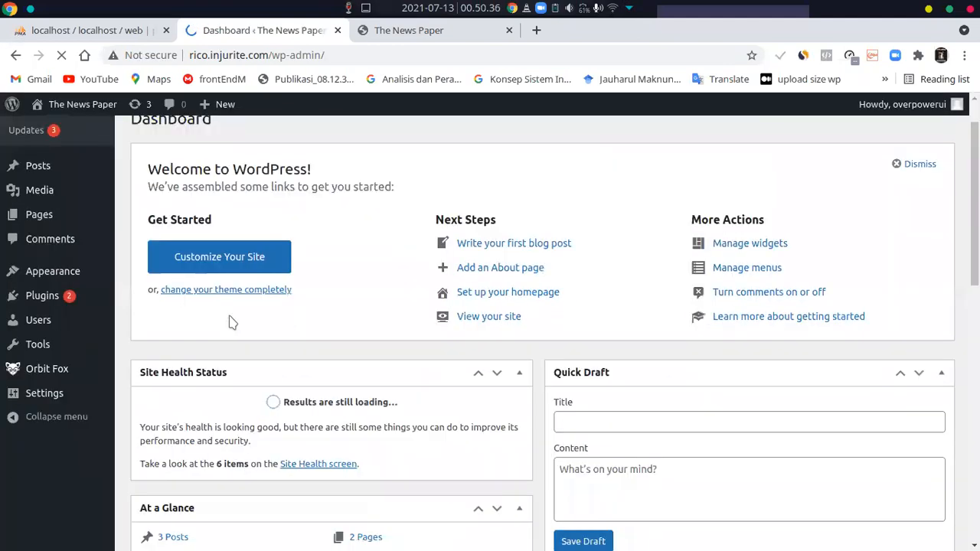
pyautogui.scroll(-1, 231, 322)
pyautogui.scroll(2, 230, 322)
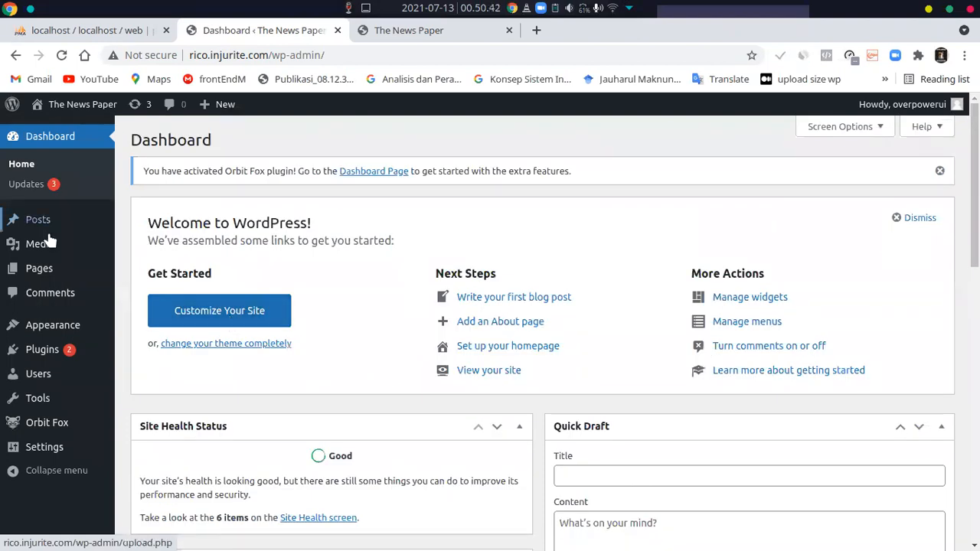
# Bring up the Appearance options in the WordPress dashboard
pyautogui.moveTo(69, 328)
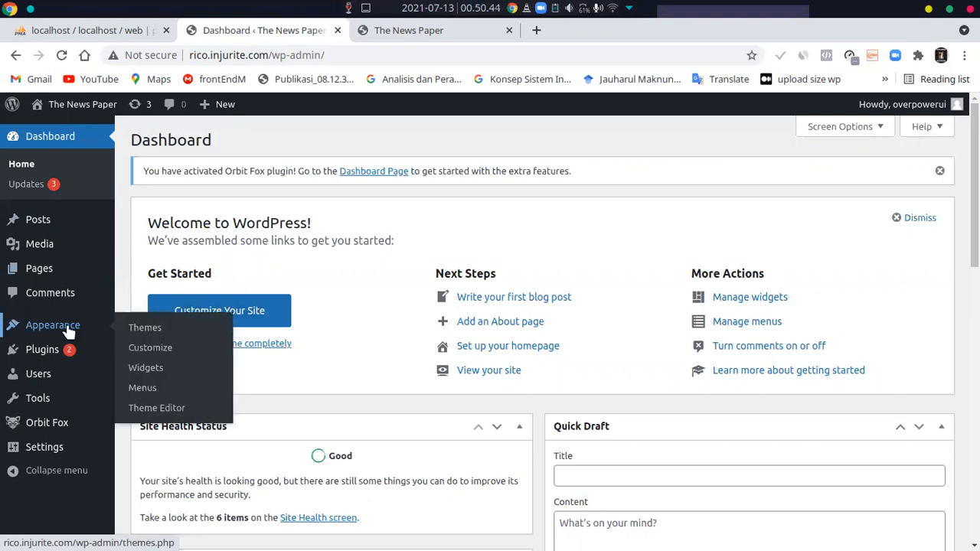